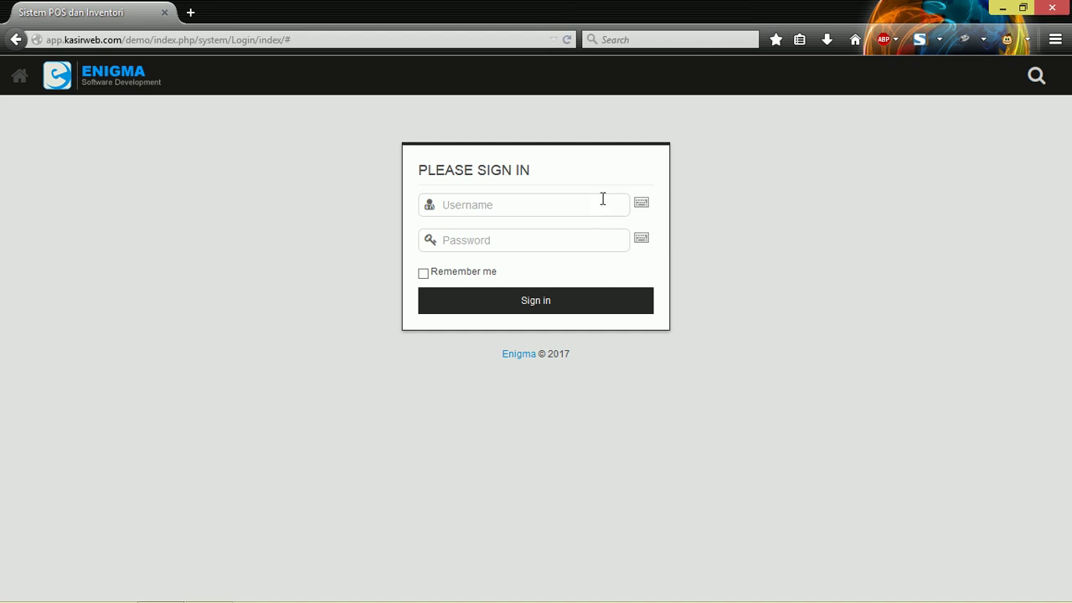
# Step: Sign in to the demo as the admin user with the account password
pyautogui.click(554, 205)
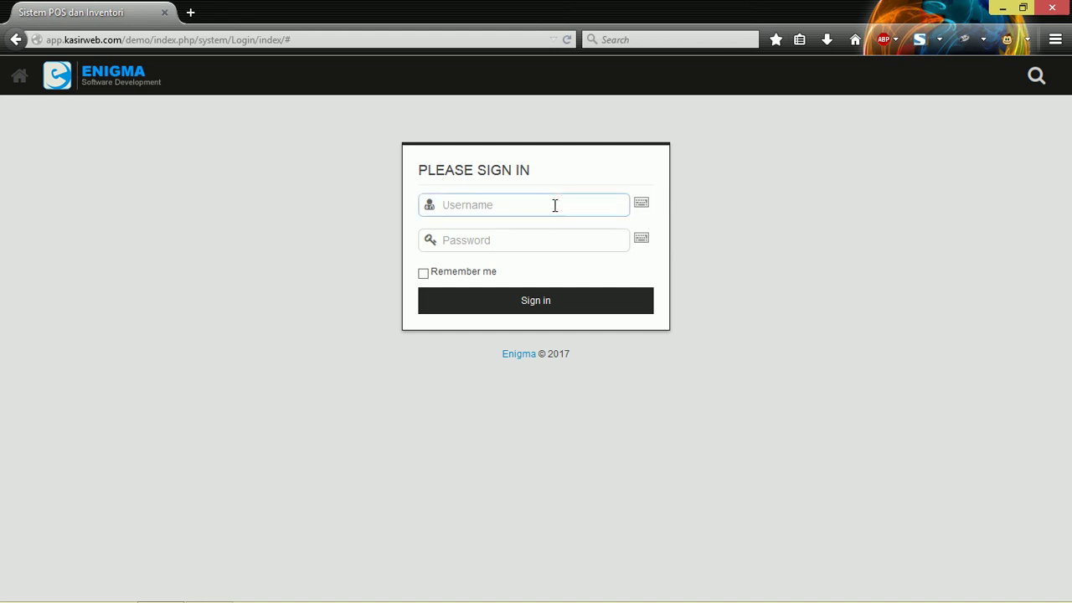
pyautogui.write('admin')
pyautogui.press('Tab')
pyautogui.write('123456')
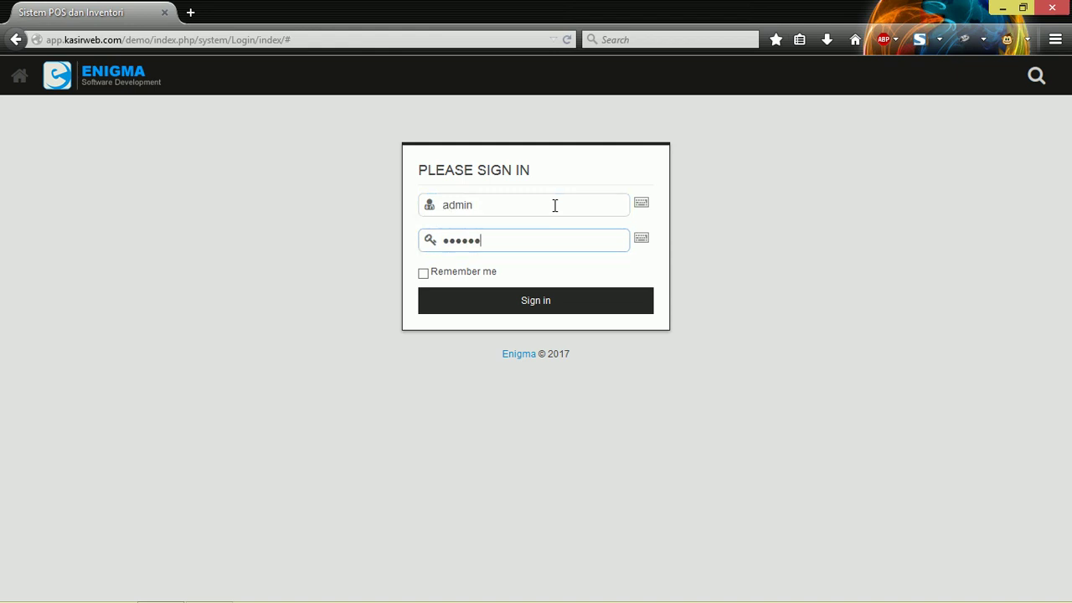
pyautogui.press('Return')
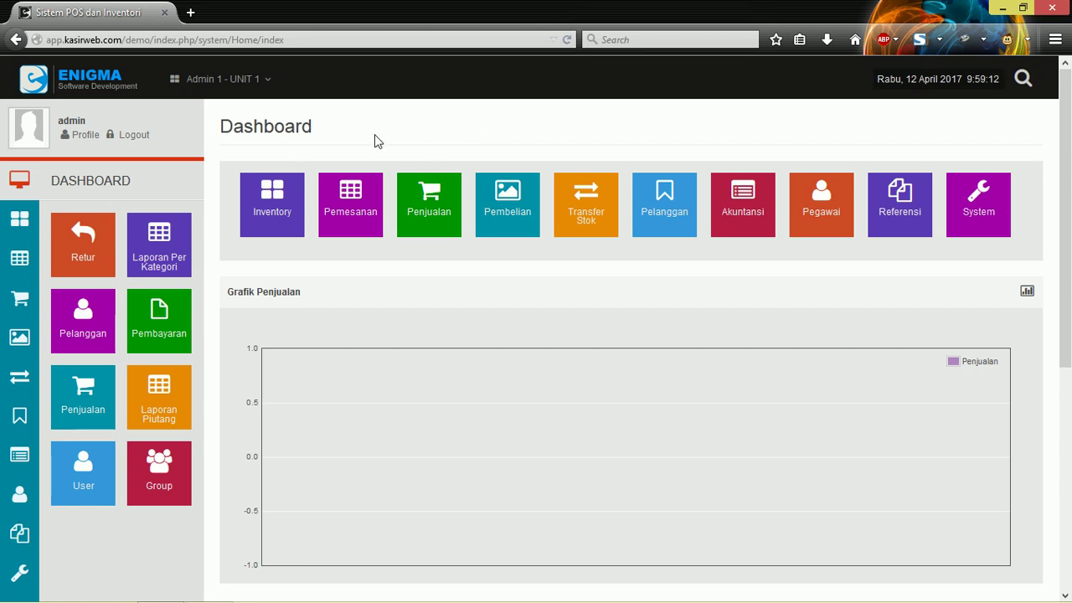
# Step: Go through Inventory > Barang and the Inventory tile to reload the Dashboard's shortcut panel
pyautogui.moveTo(322, 123); pyautogui.dragTo(223, 121)
pyautogui.click(223, 120)
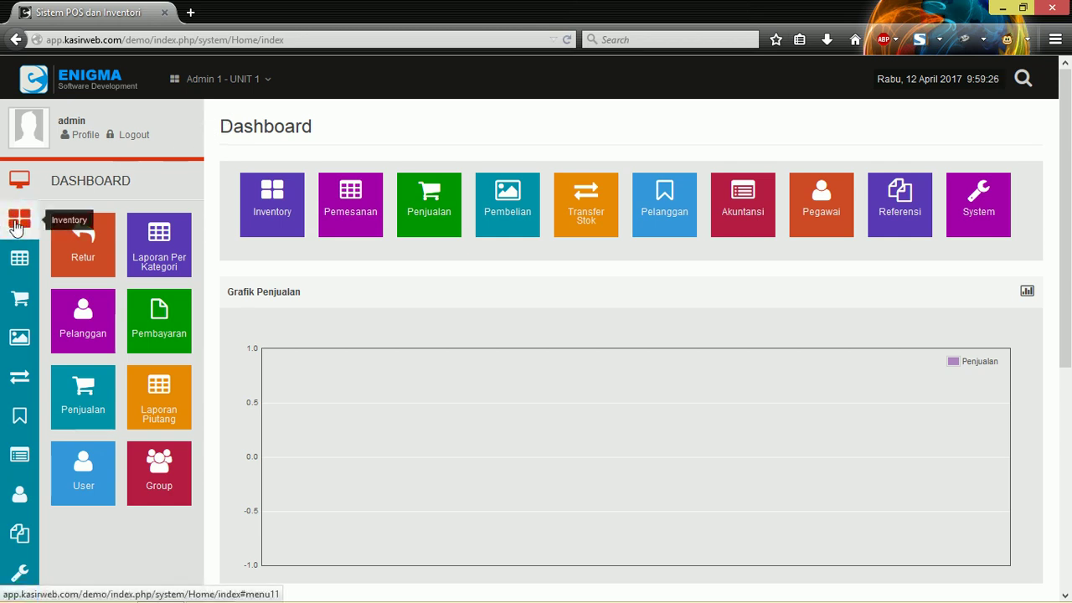
pyautogui.click(17, 223)
pyautogui.click(88, 222)
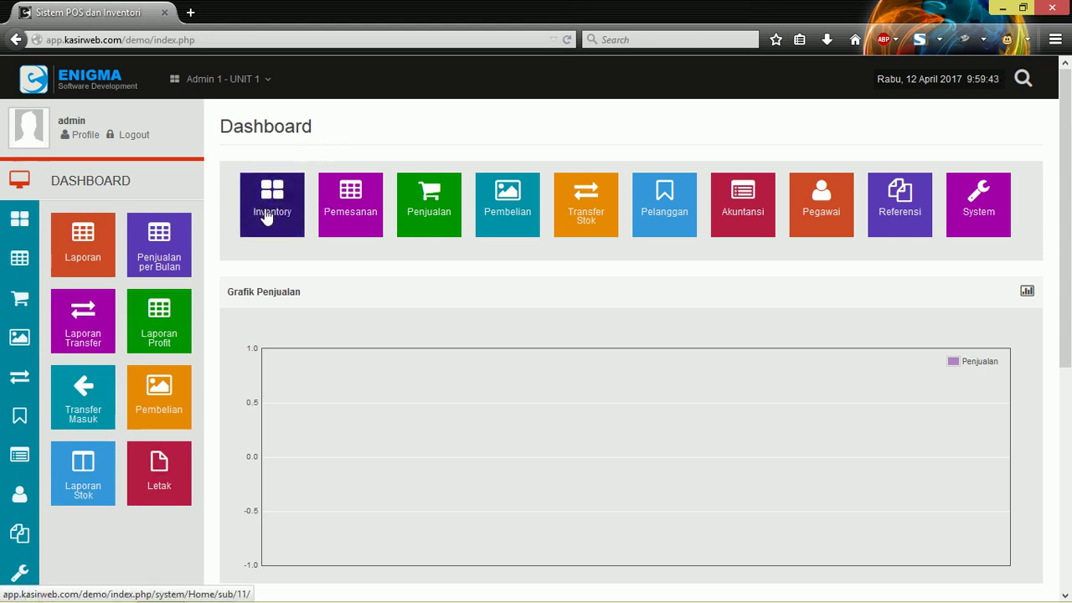
pyautogui.click(273, 196)
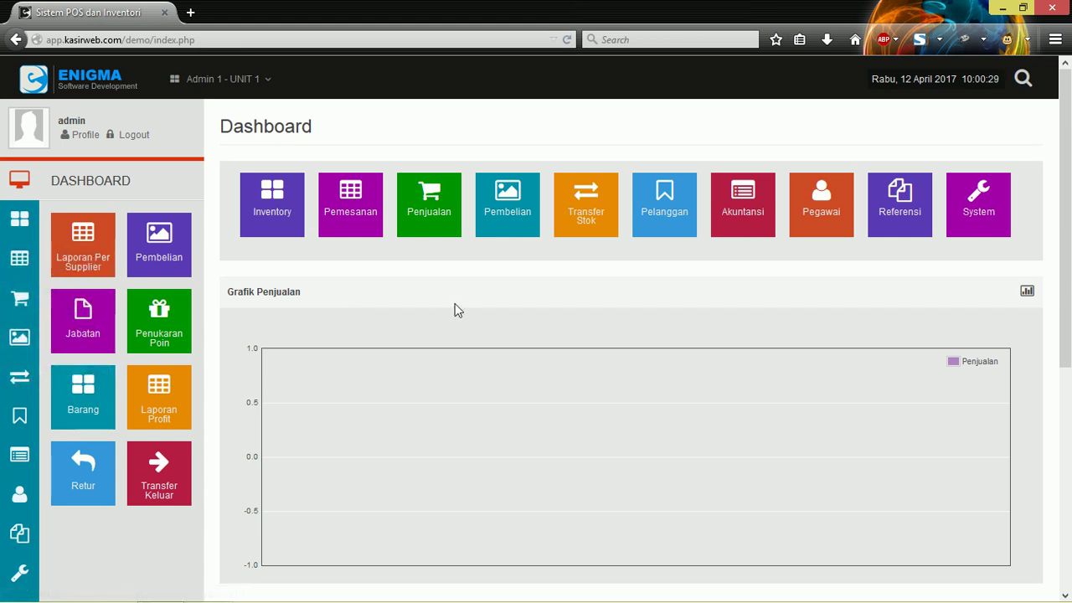
pyautogui.scroll(-2, 337, 348)
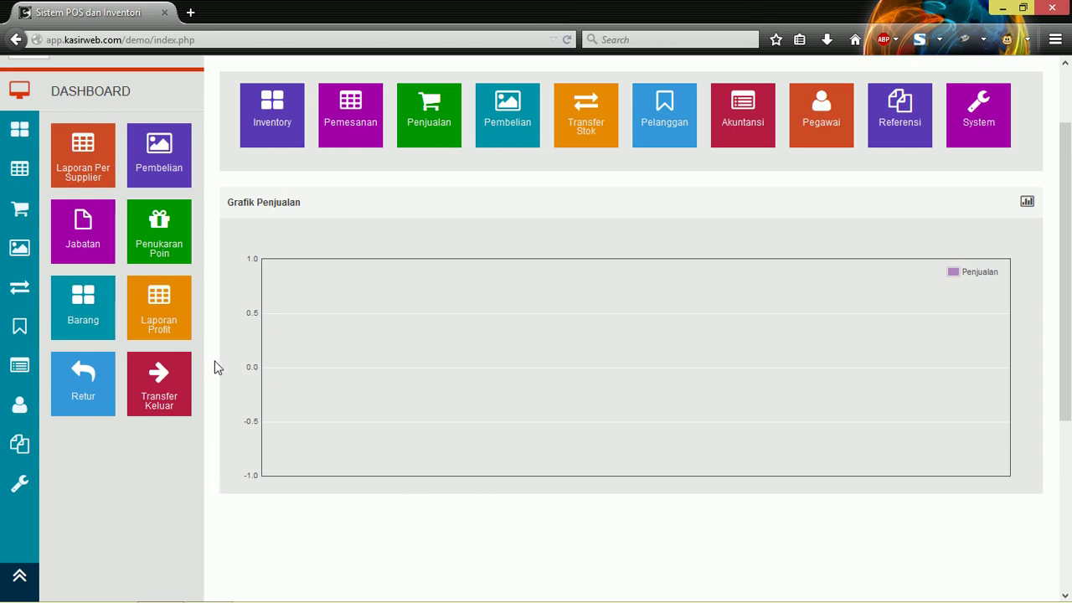
pyautogui.scroll(2, 214, 365)
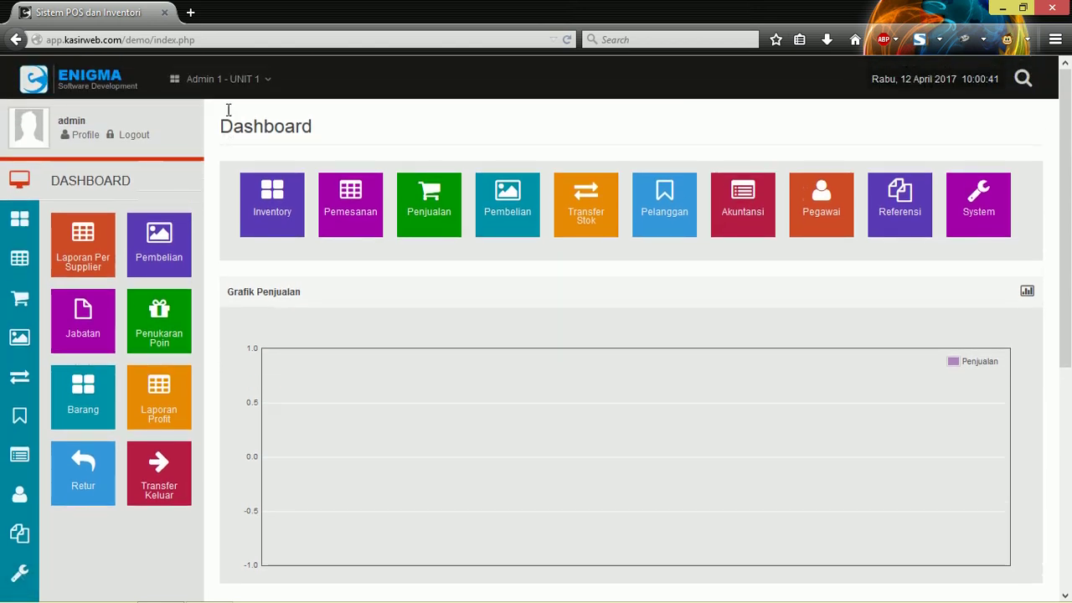
pyautogui.click(262, 82)
pyautogui.click(260, 87)
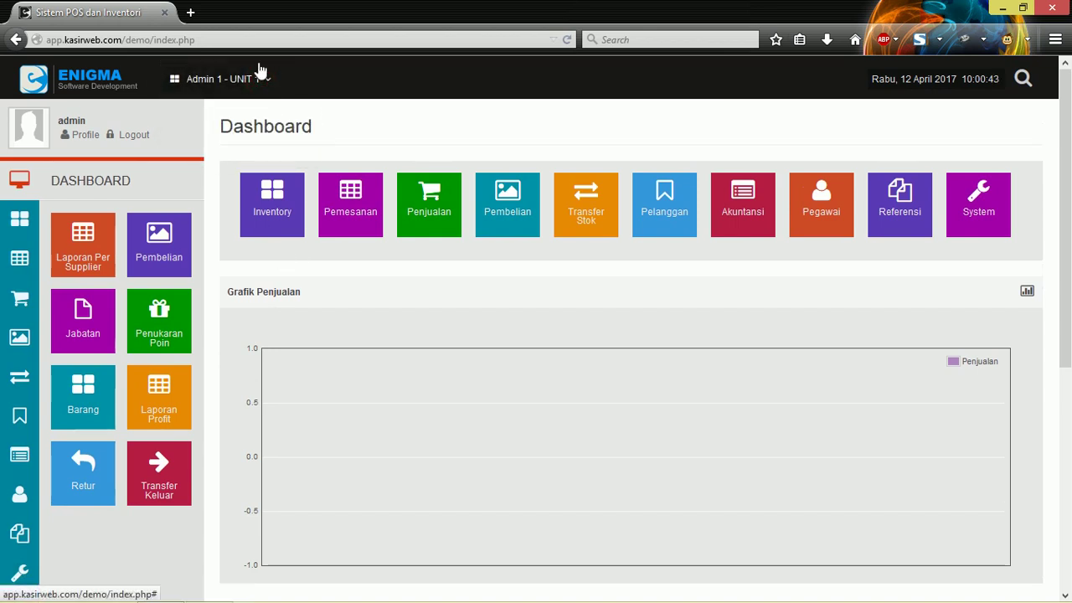
pyautogui.scroll(-2, 283, 335)
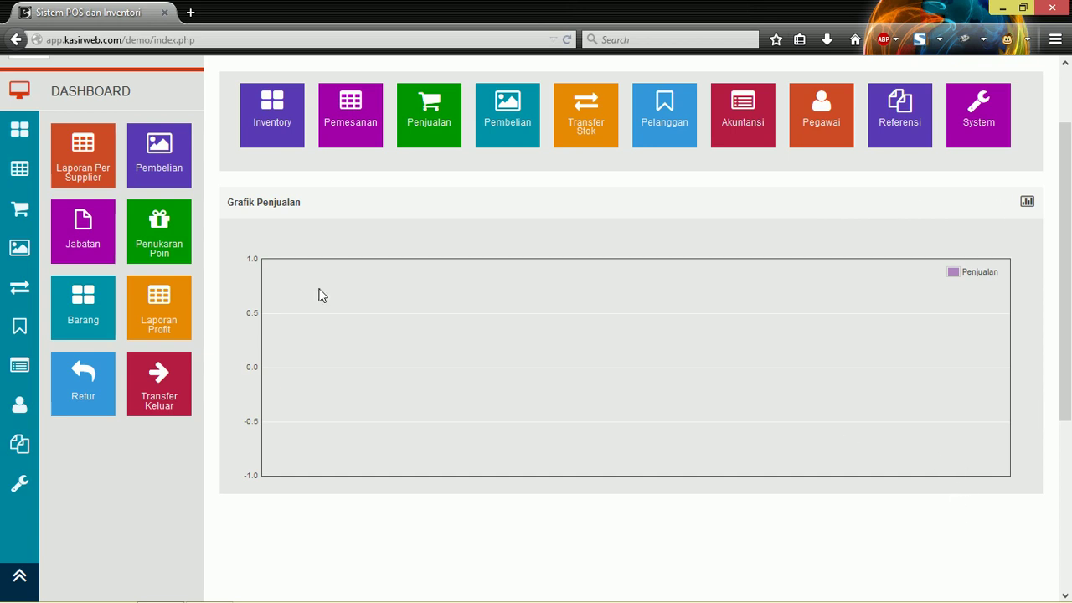
pyautogui.click(28, 214)
pyautogui.scroll(-5, 131, 454)
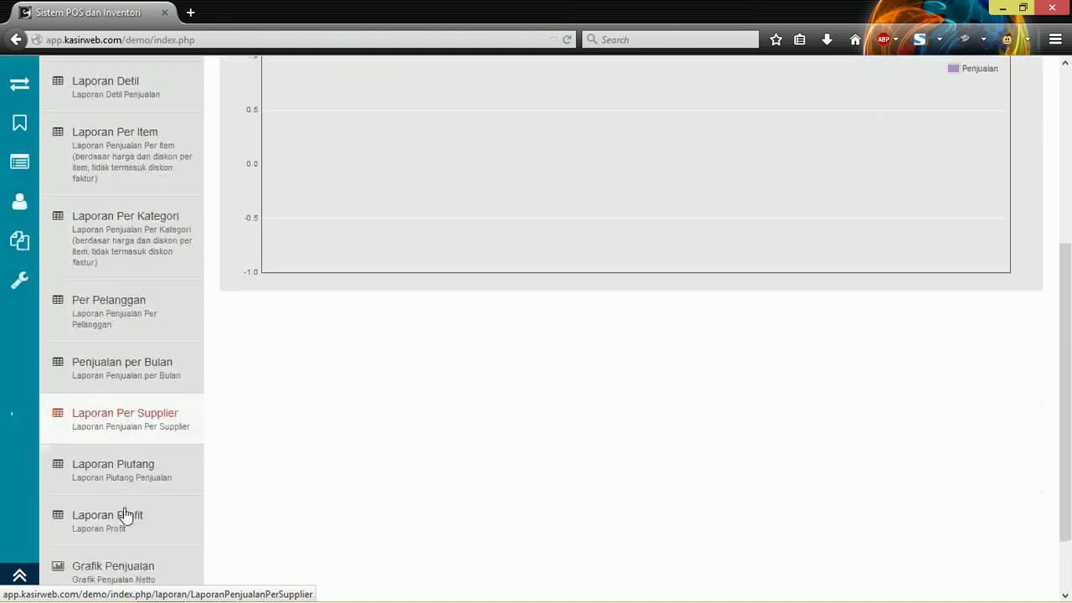
pyautogui.scroll(-2, 124, 515)
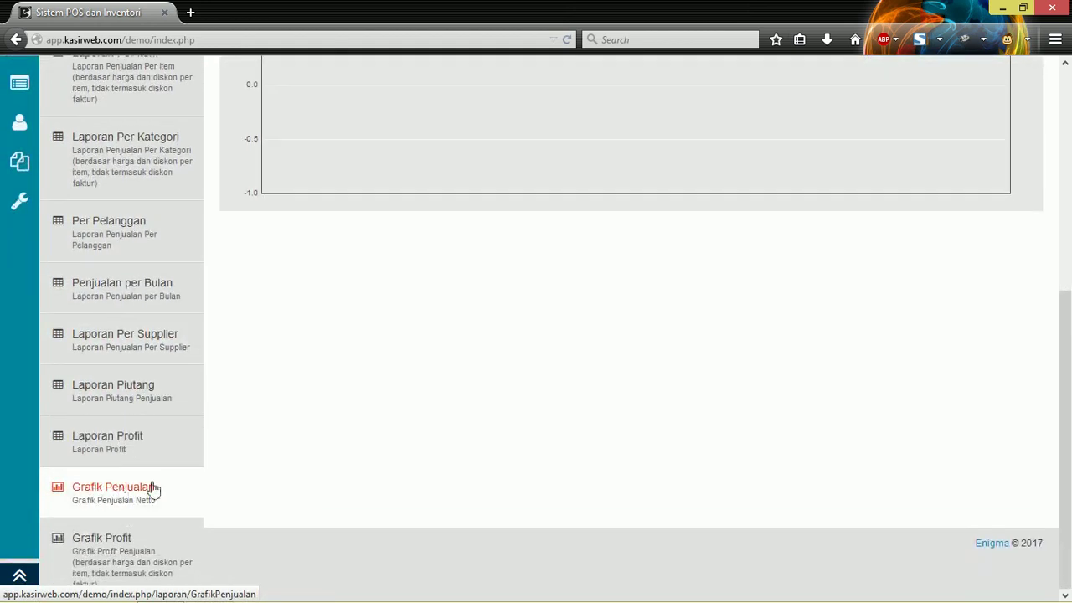
pyautogui.click(154, 489)
pyautogui.click(10, 179)
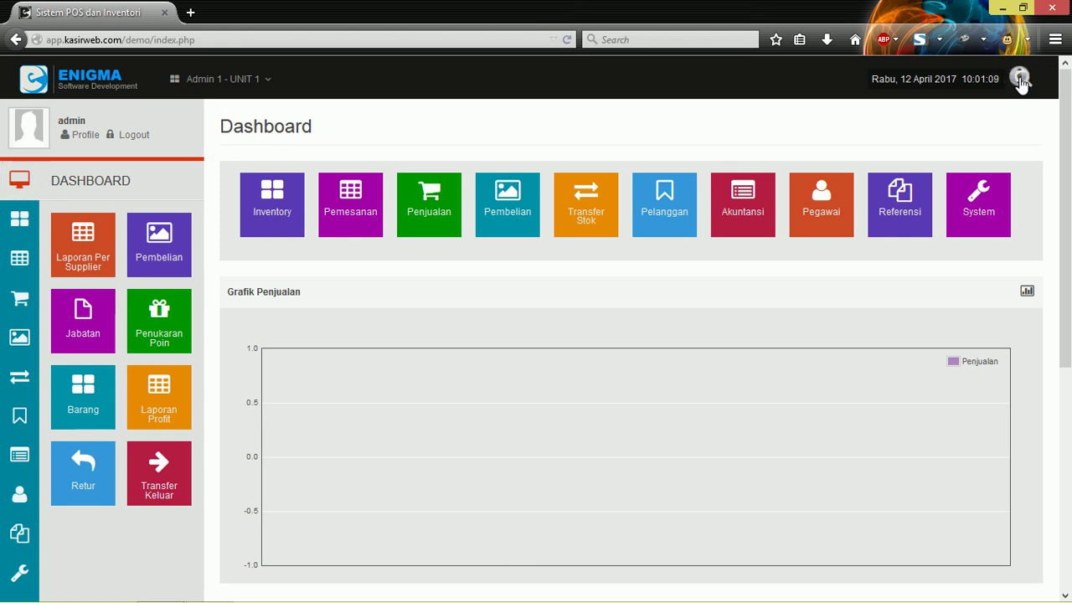
pyautogui.click(1028, 80)
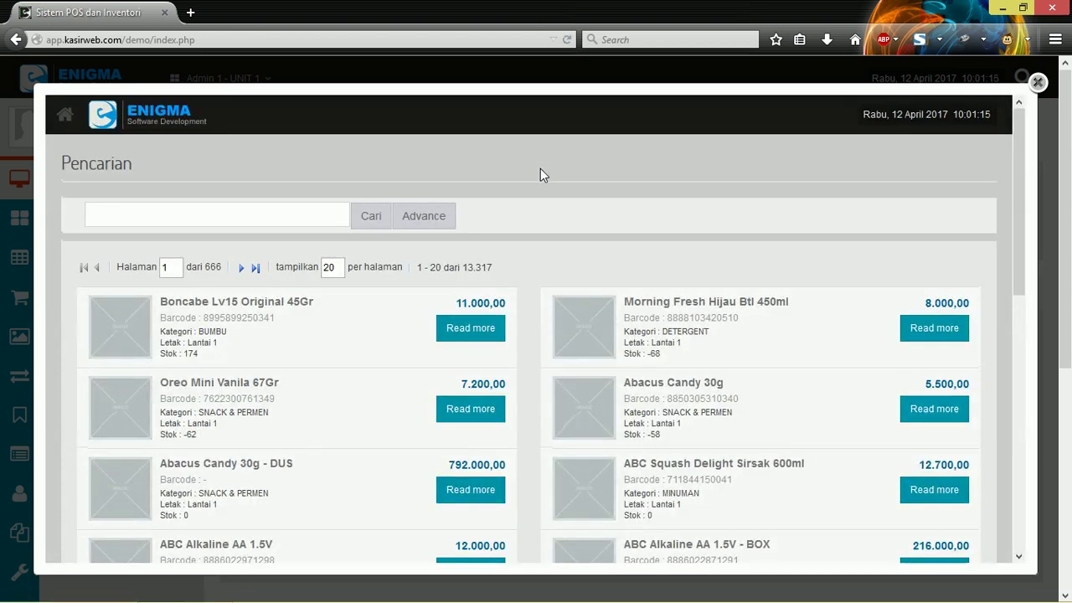
pyautogui.click(277, 220)
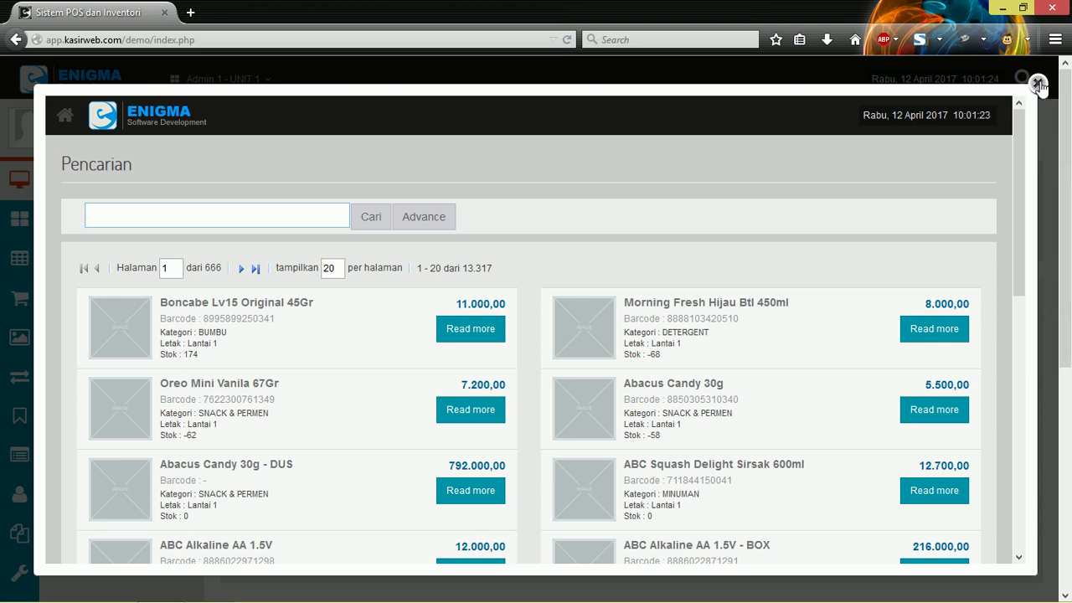
pyautogui.click(1038, 84)
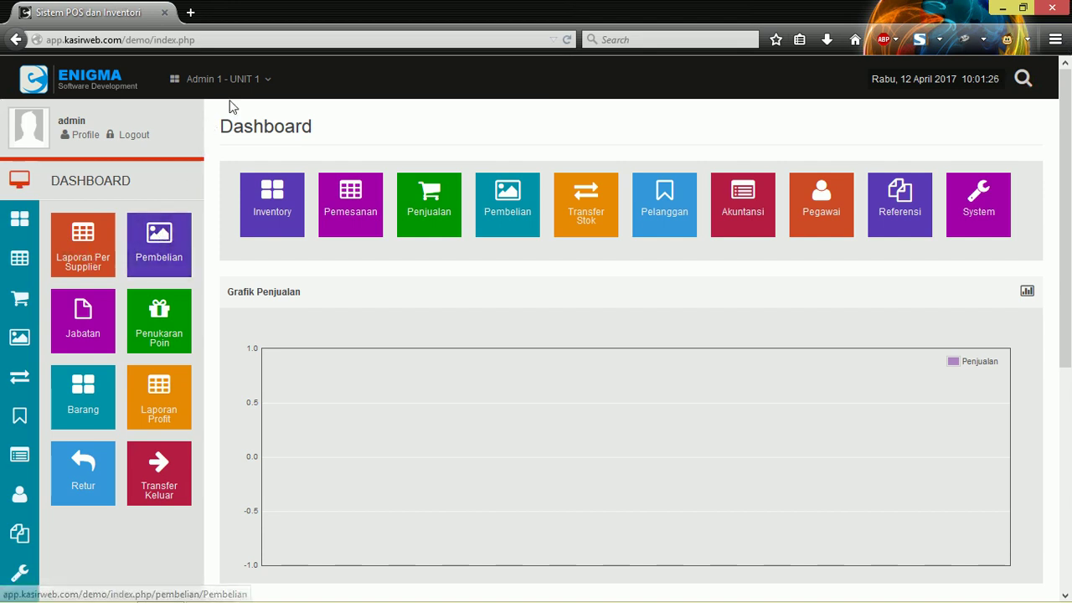
pyautogui.click(251, 81)
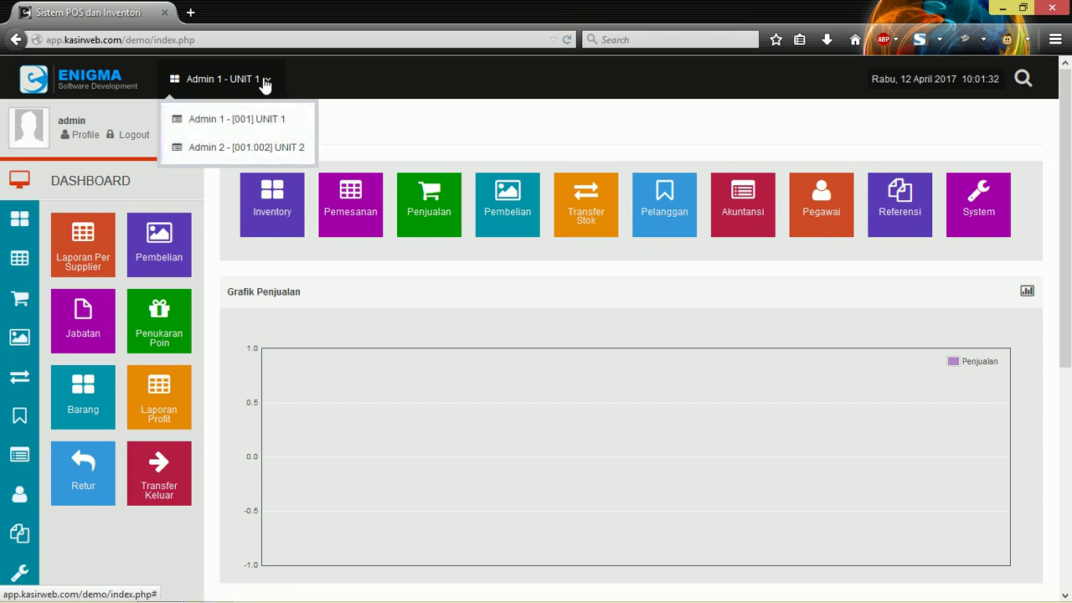
# Step: Close the Admin 1 - UNIT 1 unit list and show the Inventory submenu, Barang through Laporan Stok
pyautogui.click(264, 84)
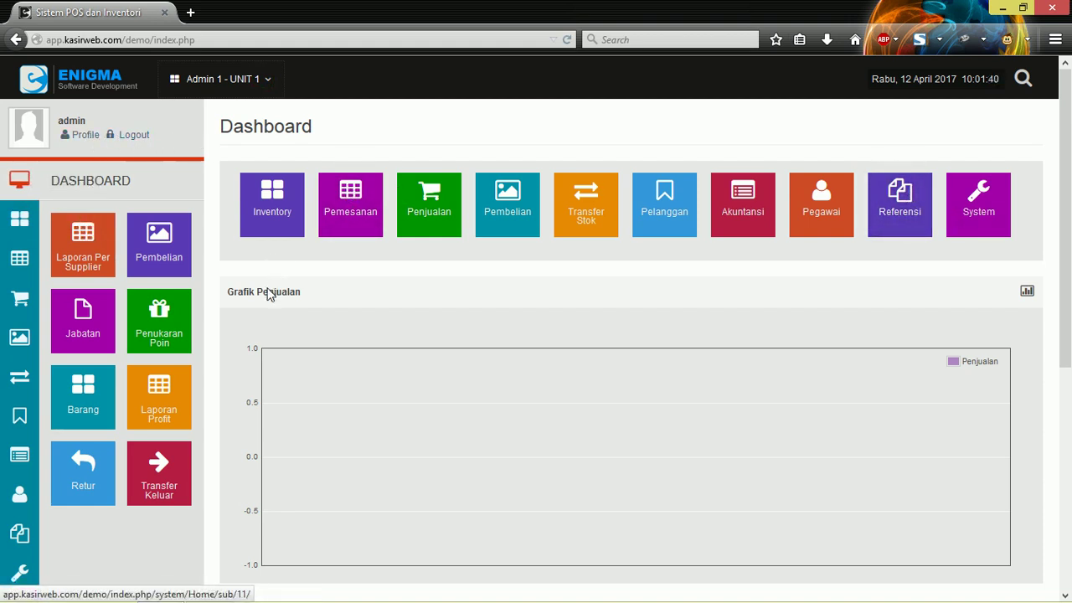
pyautogui.click(19, 218)
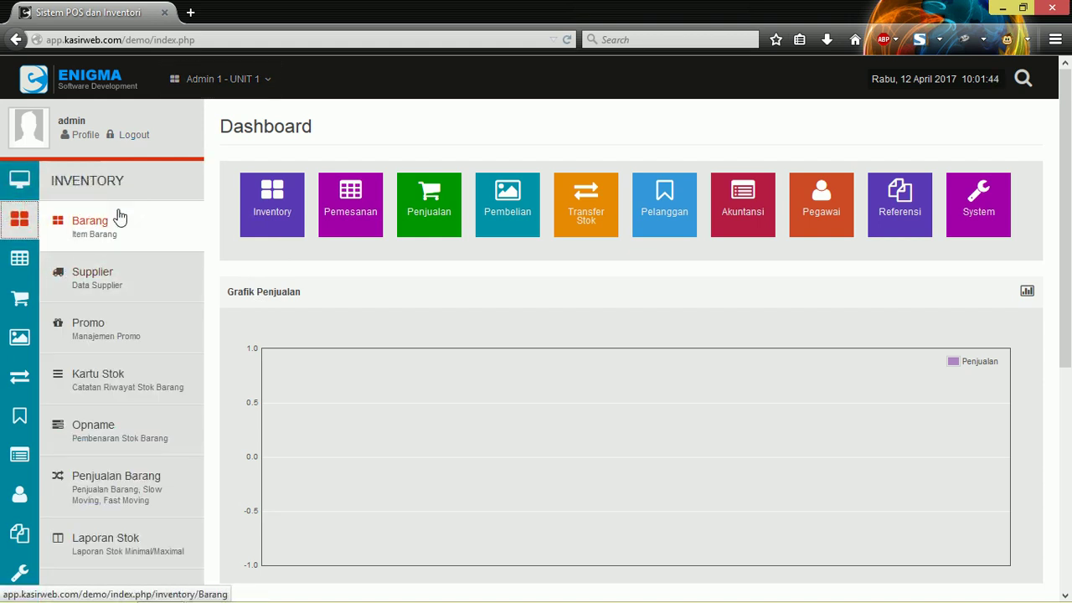
pyautogui.scroll(-2, 118, 218)
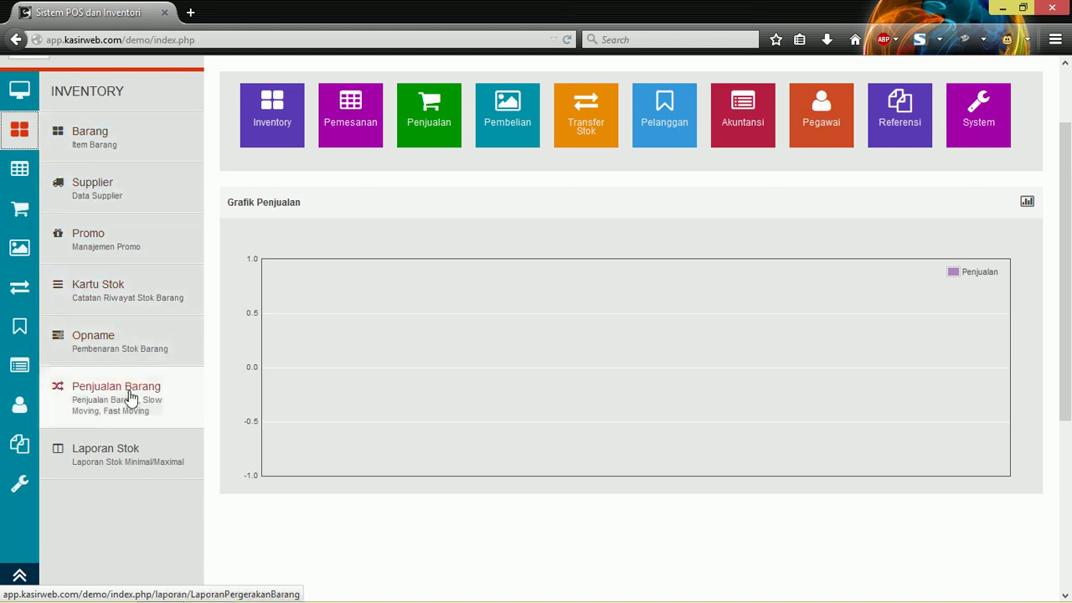
pyautogui.scroll(2, 168, 401)
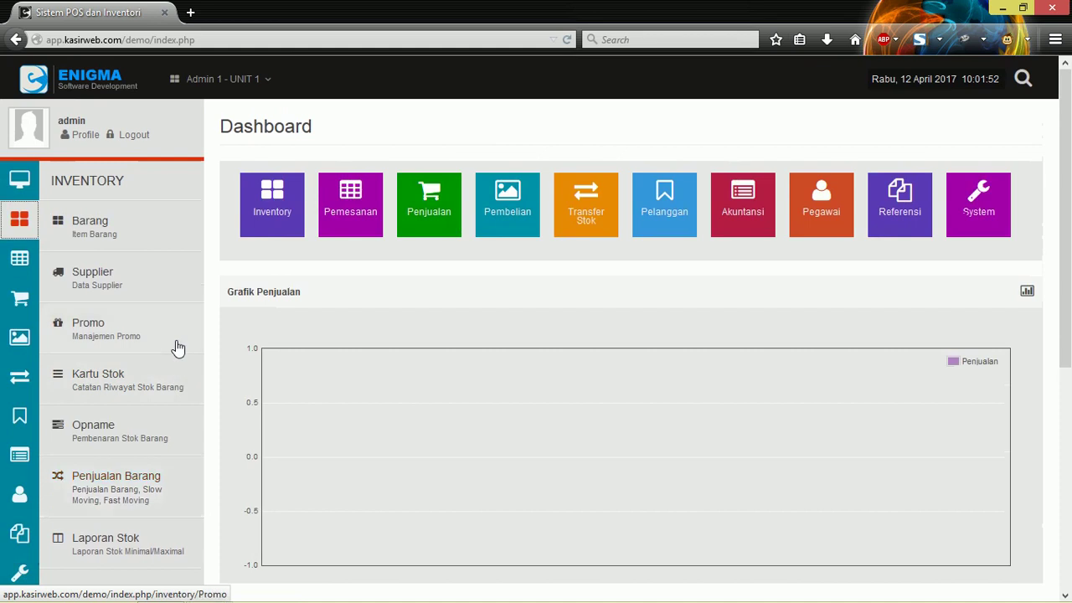
# Step: Open the Barang list and scroll to its pagination: 10 of 13.317 items over 1332 pages
pyautogui.click(113, 234)
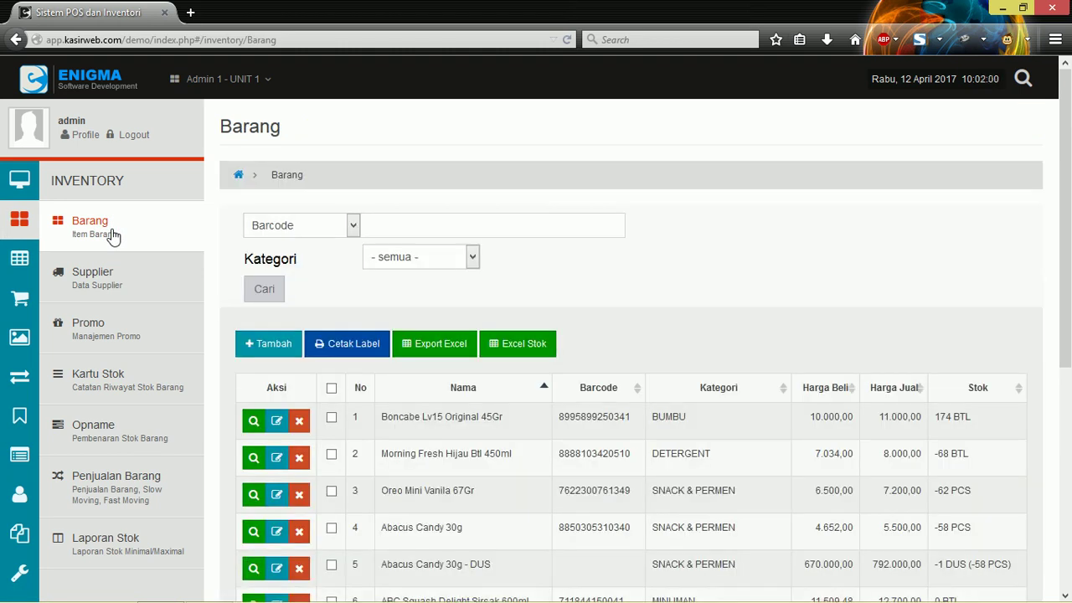
pyautogui.click(113, 236)
pyautogui.click(677, 190)
pyautogui.scroll(-2, 848, 190)
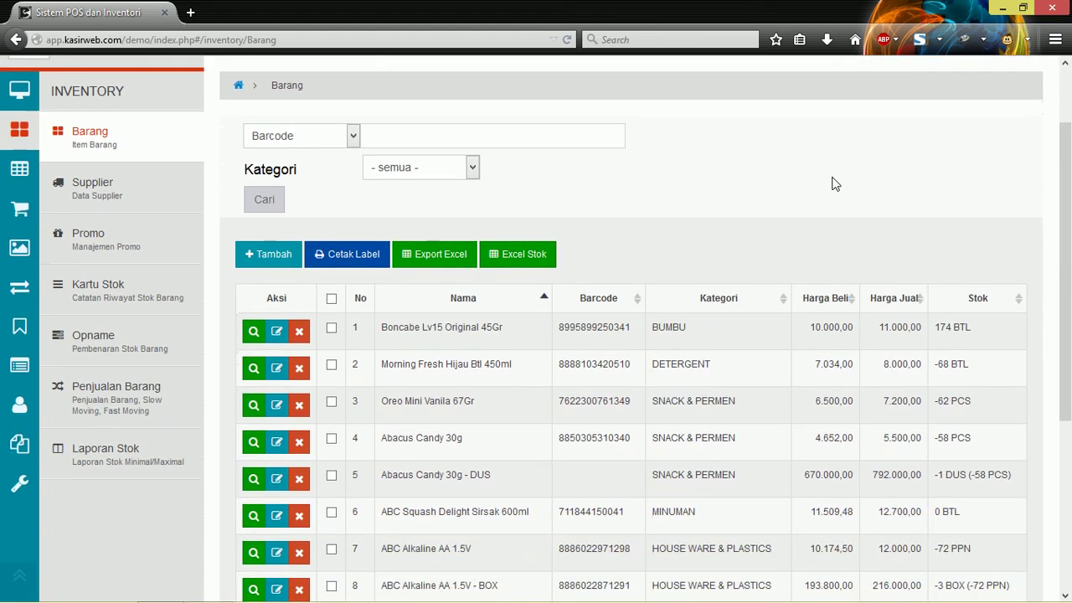
pyautogui.scroll(-6, 821, 241)
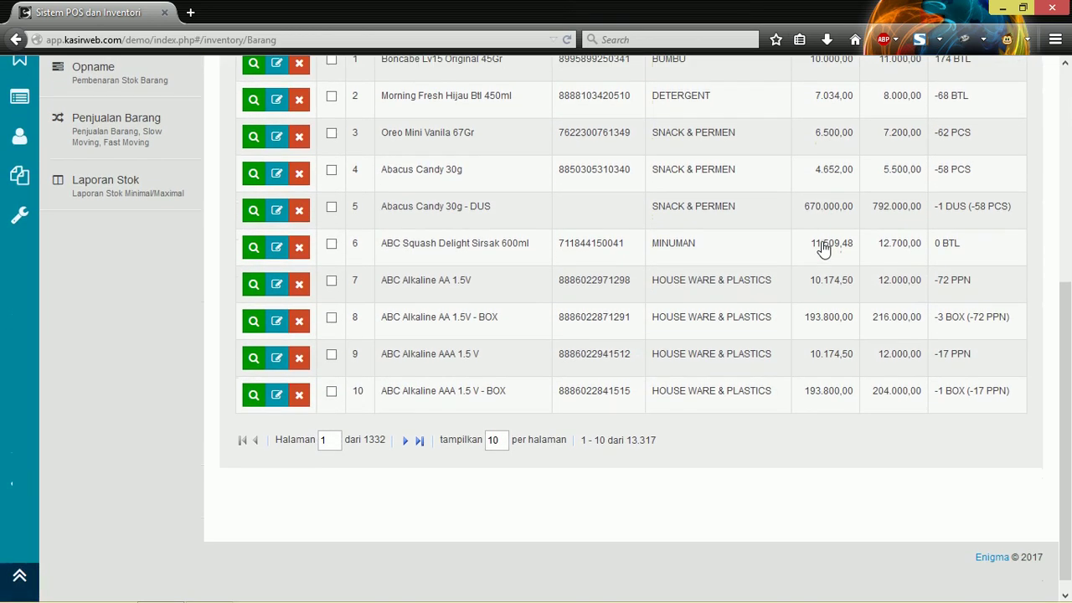
pyautogui.scroll(8, 823, 243)
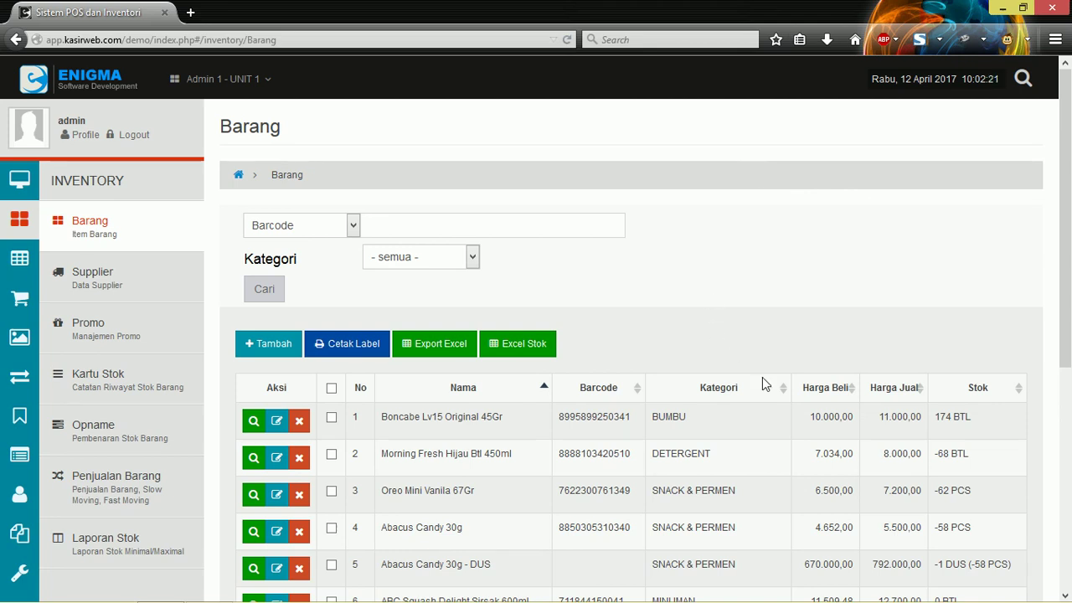
pyautogui.scroll(-5, 714, 191)
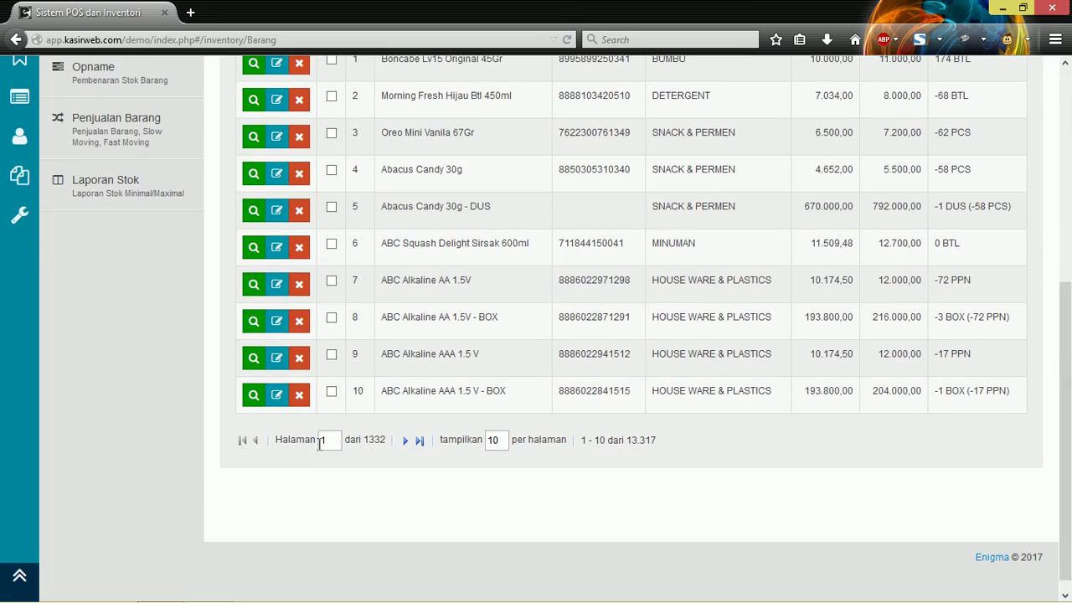
pyautogui.doubleClick(379, 438)
pyautogui.click(500, 439)
# Step: Change the tampilkan items-per-page value from 10 to 100
pyautogui.doubleClick(501, 440)
pyautogui.scroll(2, 401, 161)
pyautogui.scroll(-3, 445, 294)
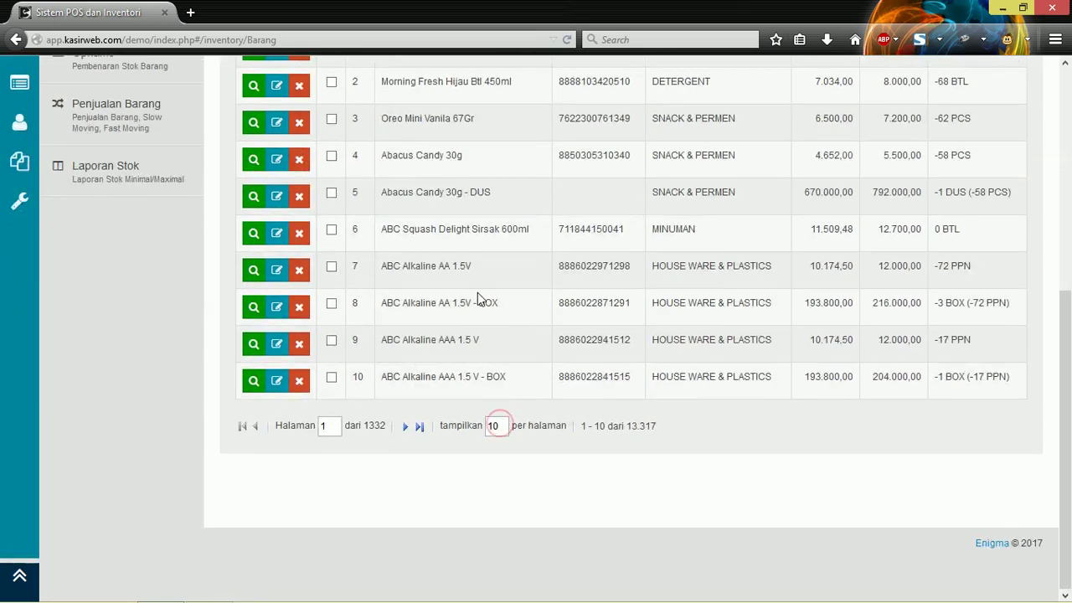
pyautogui.write('0')
# Step: Scroll down the longer Barang table past row 75 and back to the top
pyautogui.scroll(5, 559, 372)
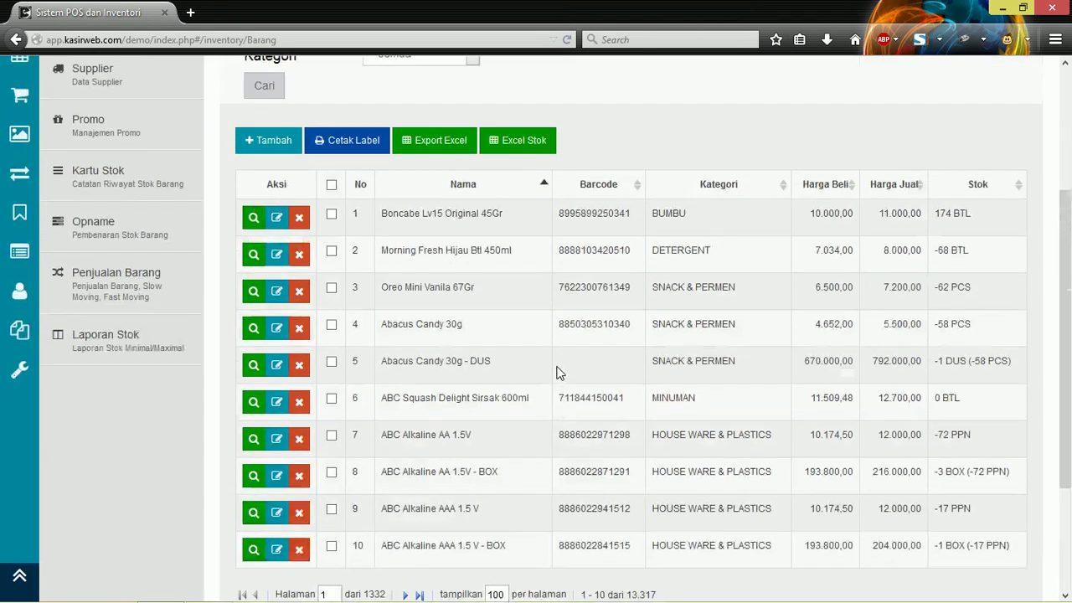
pyautogui.scroll(-4, 559, 372)
pyautogui.scroll(-2, 560, 373)
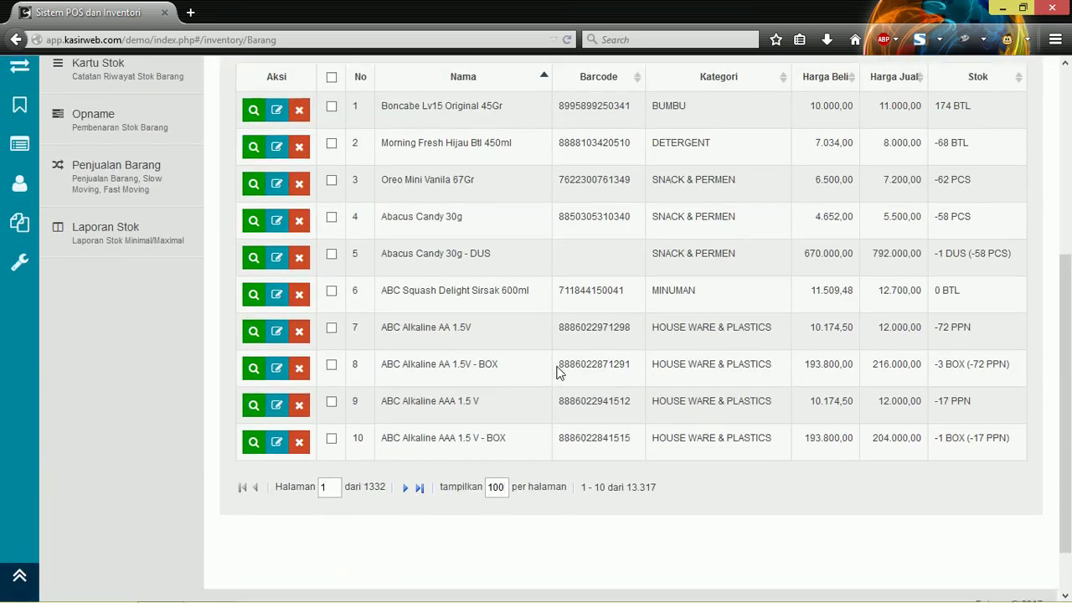
pyautogui.scroll(2, 552, 373)
pyautogui.scroll(-3, 542, 374)
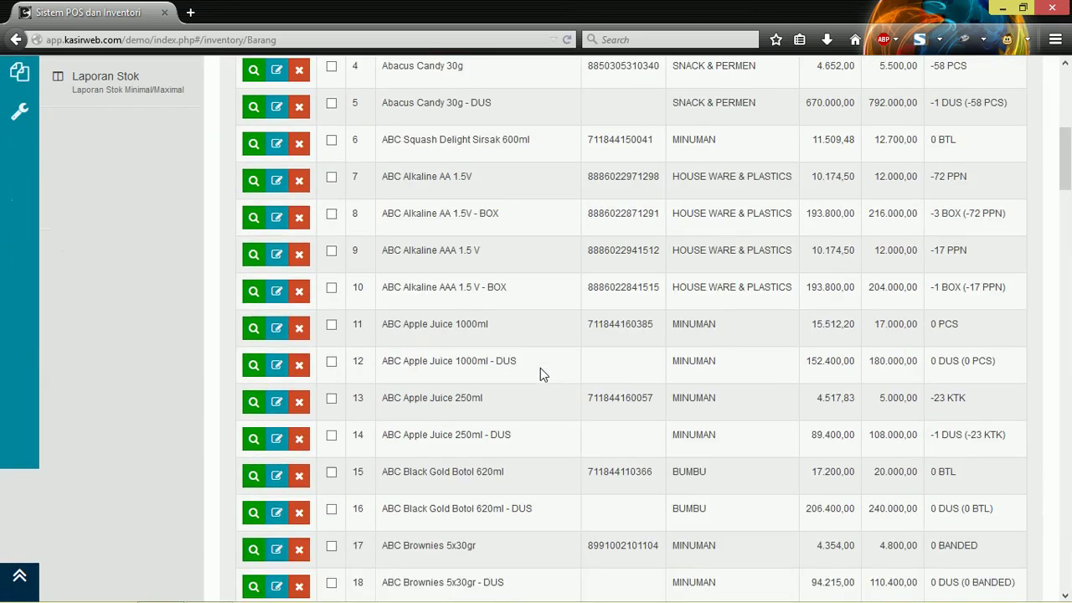
pyautogui.scroll(-4, 540, 367)
pyautogui.scroll(6, 540, 367)
pyautogui.scroll(3, 541, 368)
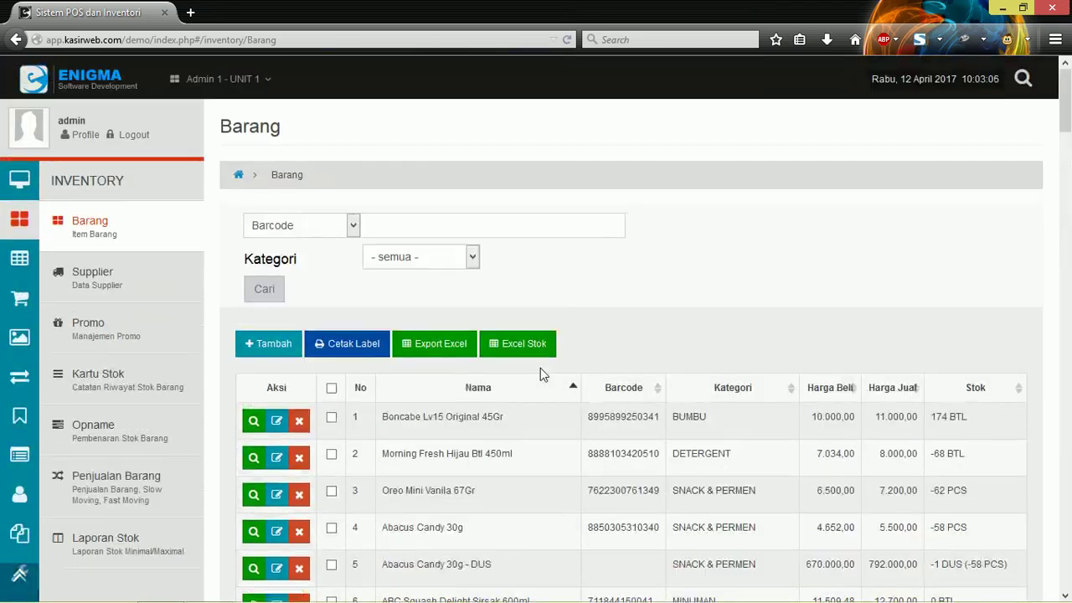
pyautogui.scroll(-20, 540, 368)
pyautogui.scroll(-20, 540, 367)
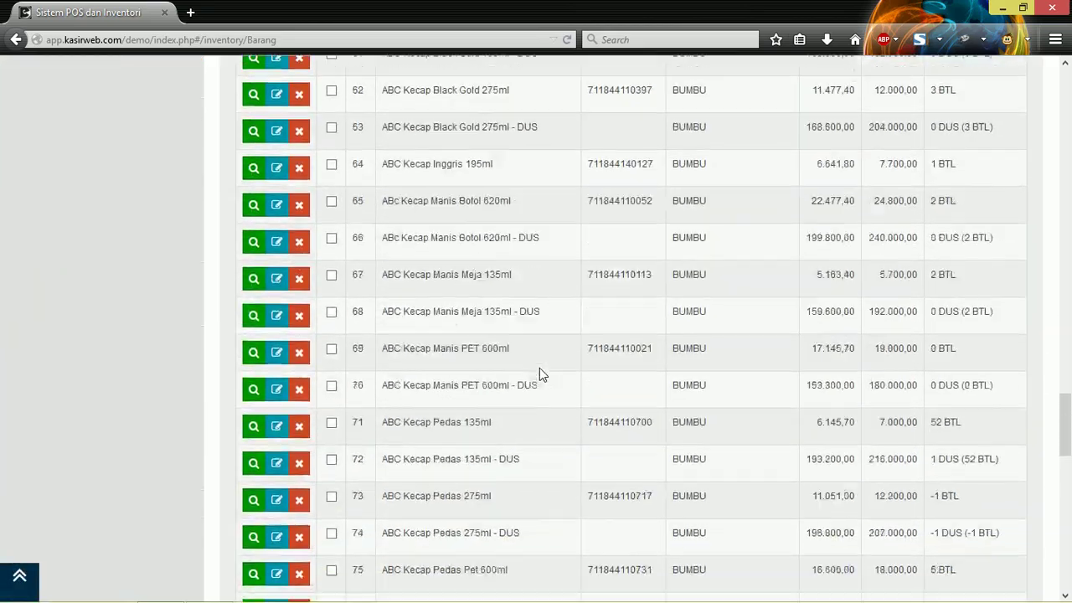
pyautogui.scroll(20, 539, 367)
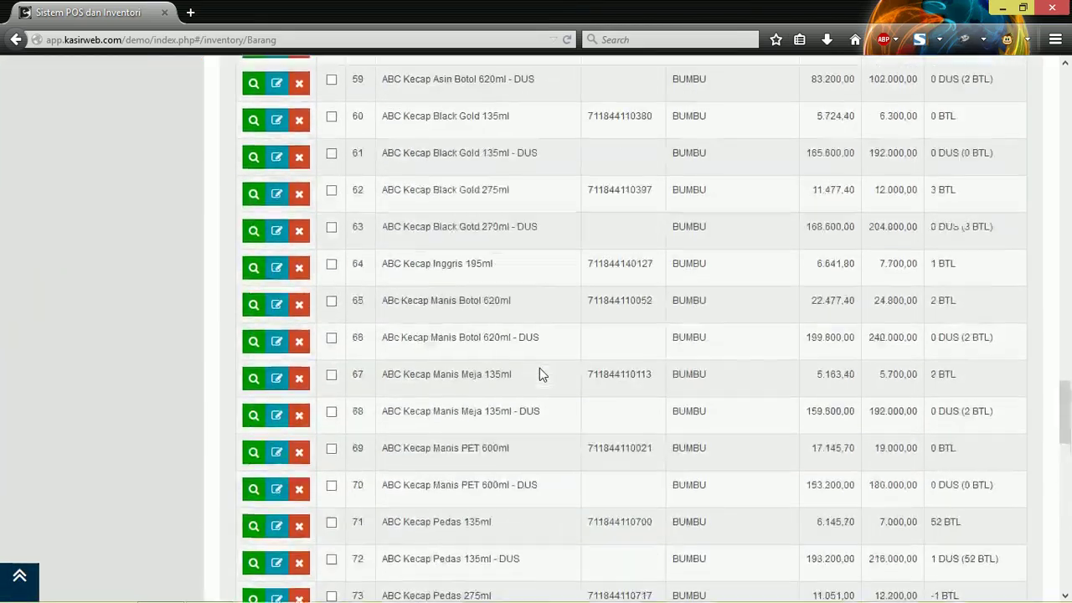
pyautogui.scroll(5, 539, 367)
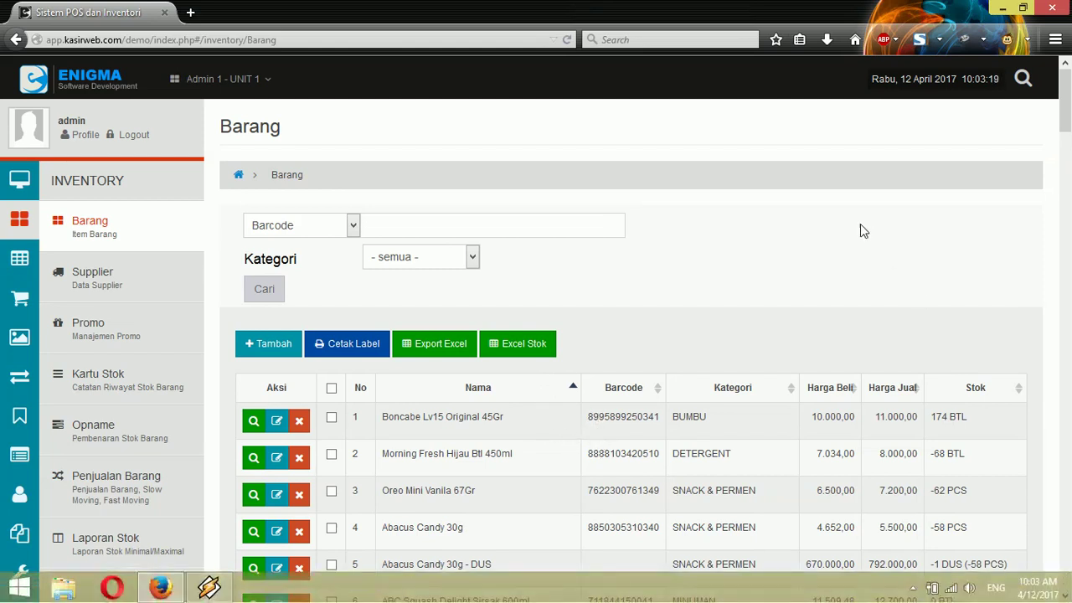
# Step: Try each search-by option: Barcode, Nama, Kategori, Deskripsi, Supplier and Letak
pyautogui.click(352, 224)
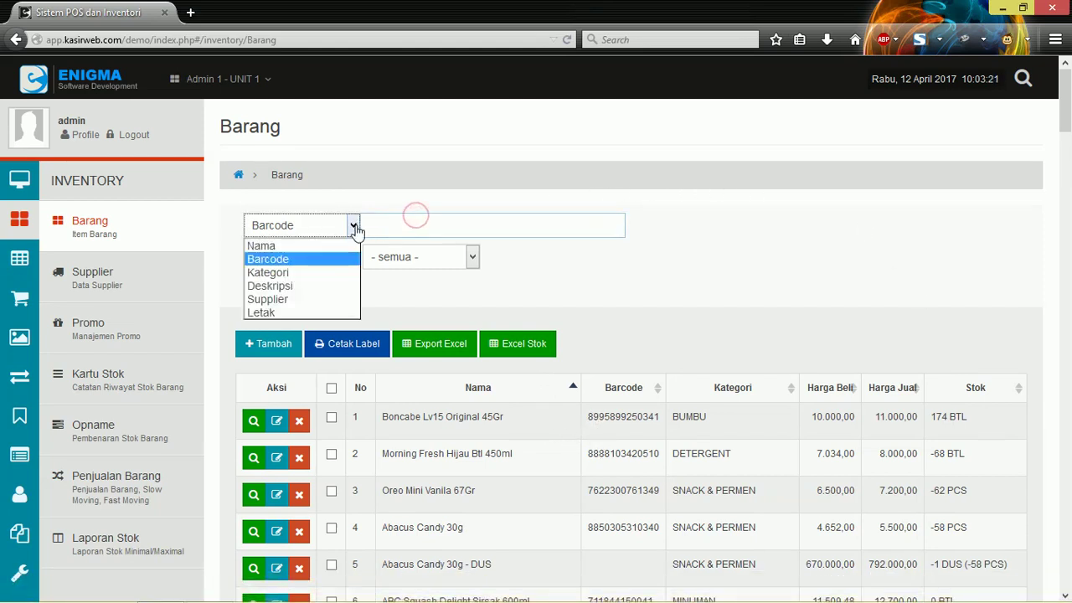
pyautogui.click(352, 224)
pyautogui.click(392, 222)
pyautogui.click(352, 225)
pyautogui.click(405, 223)
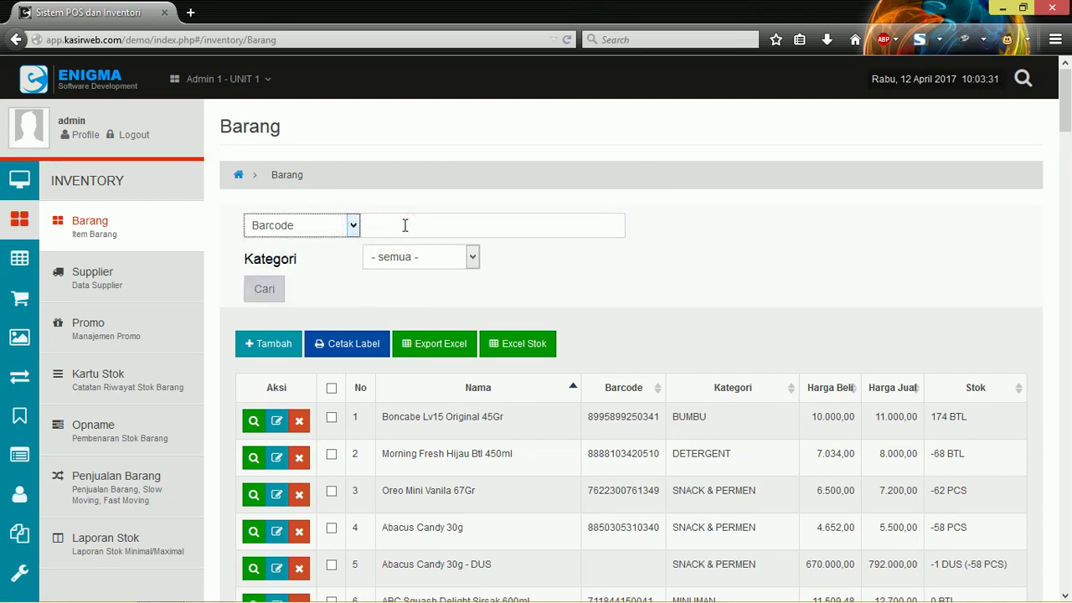
pyautogui.click(351, 233)
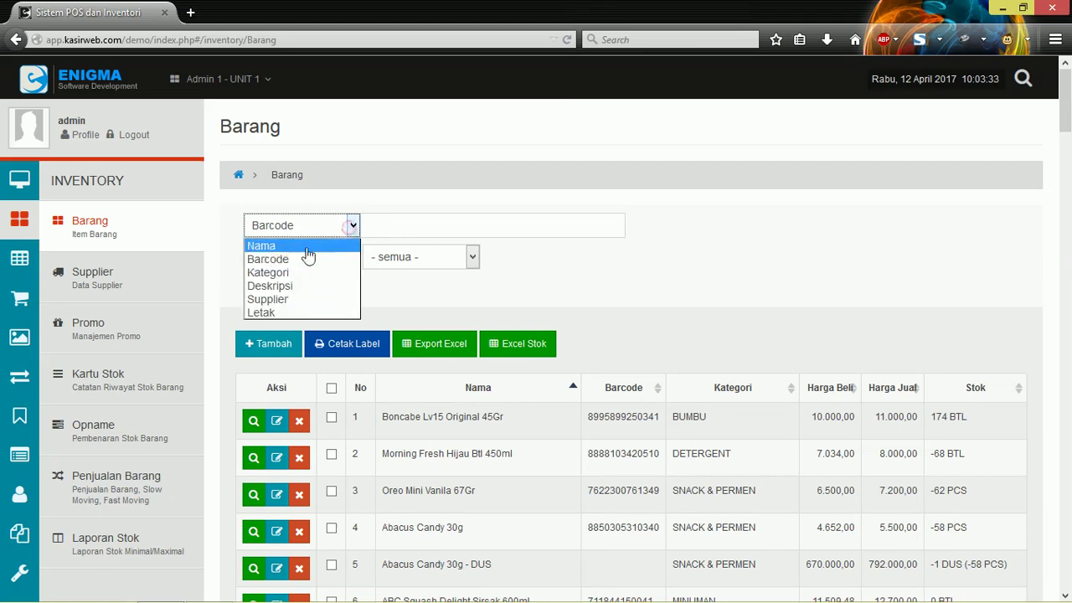
pyautogui.click(291, 246)
pyautogui.click(345, 224)
pyautogui.click(314, 272)
pyautogui.click(339, 226)
pyautogui.click(283, 286)
pyautogui.click(336, 230)
pyautogui.click(285, 299)
pyautogui.click(339, 227)
pyautogui.click(280, 312)
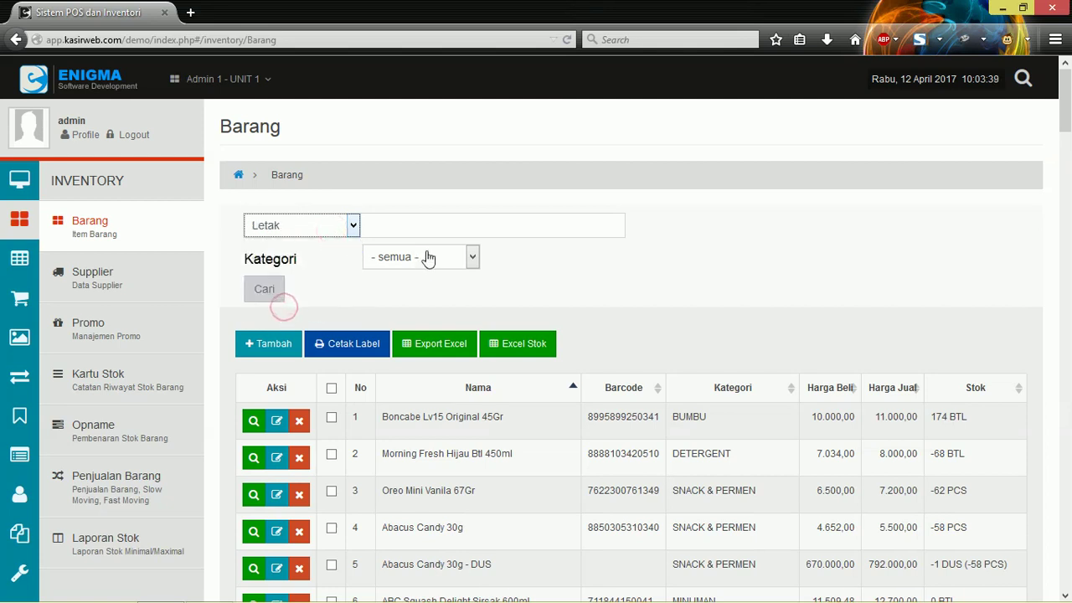
# Step: Search by Nama for 'abc' with Kategori left at '- semua -'
pyautogui.click(425, 258)
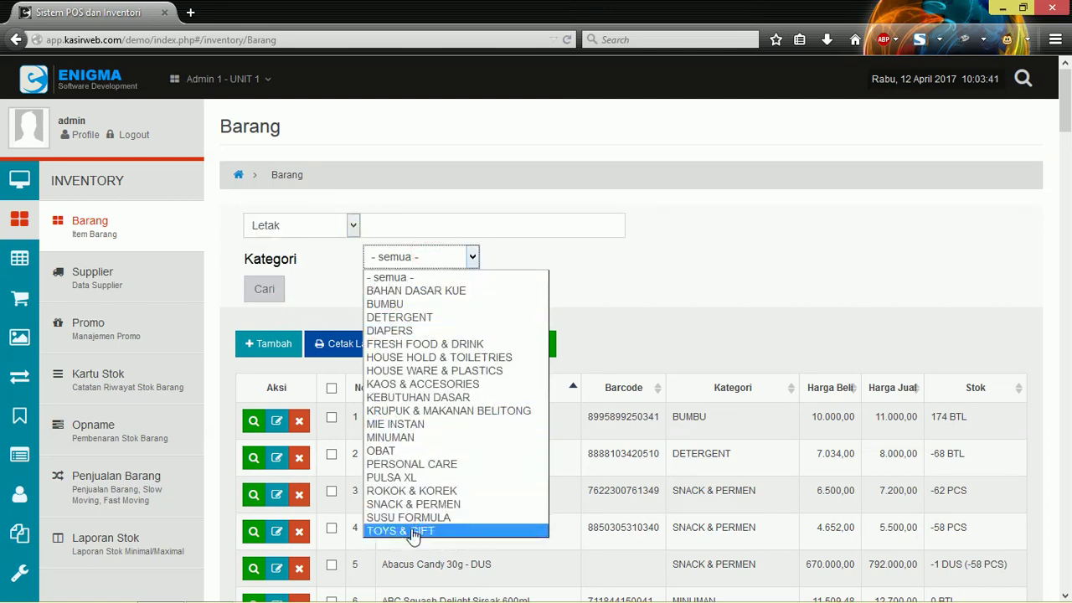
pyautogui.click(286, 250)
pyautogui.click(306, 213)
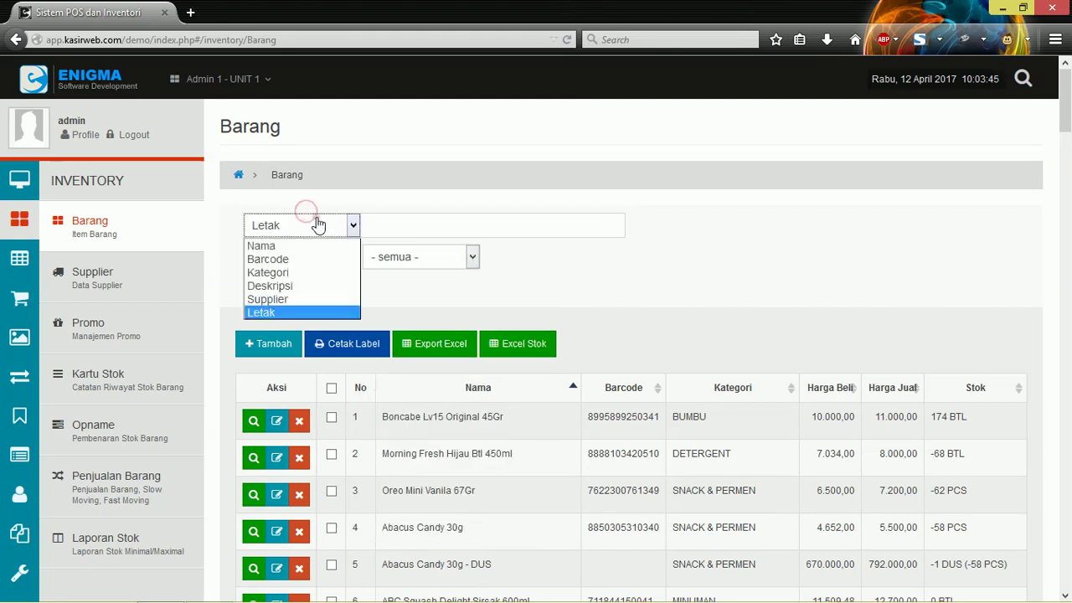
pyautogui.click(280, 242)
pyautogui.click(420, 221)
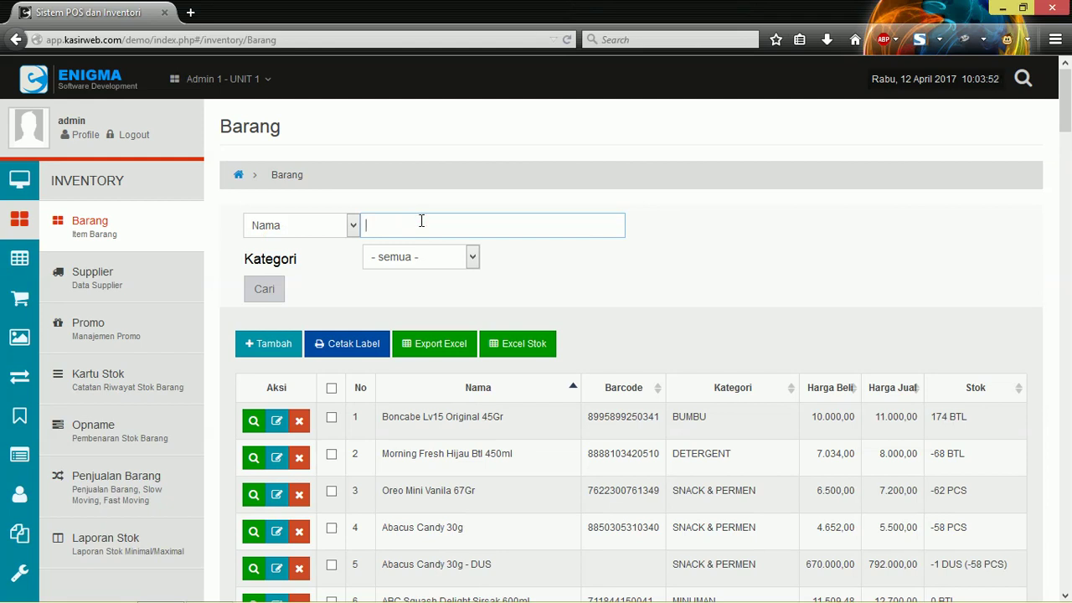
pyautogui.write('abc')
pyautogui.click(423, 255)
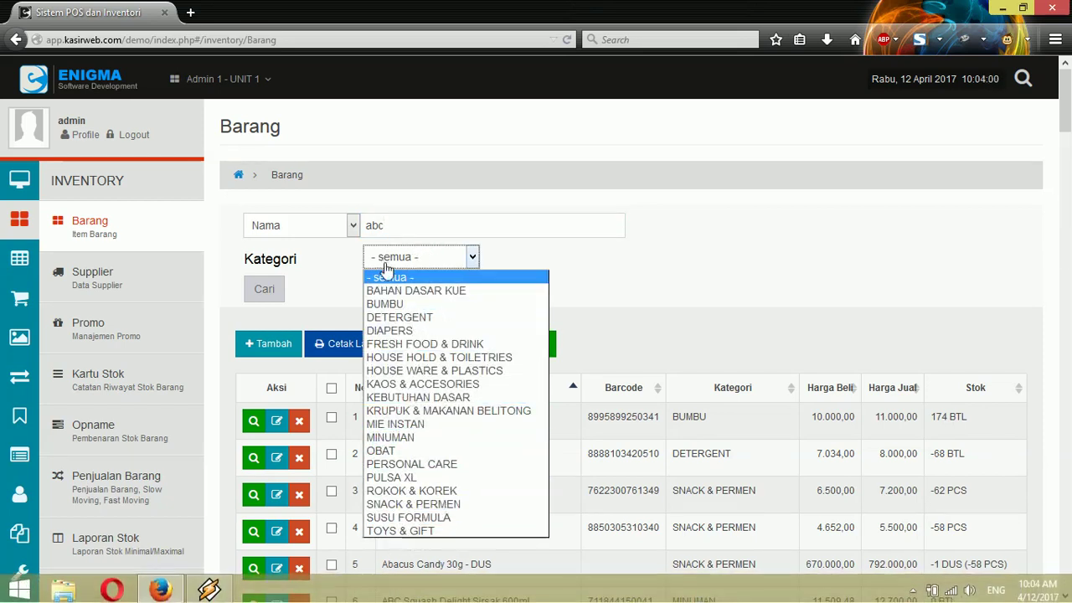
pyautogui.click(389, 276)
# Step: Run the 'abc' search and scroll through the 225 matches spread over 23 pages
pyautogui.click(272, 293)
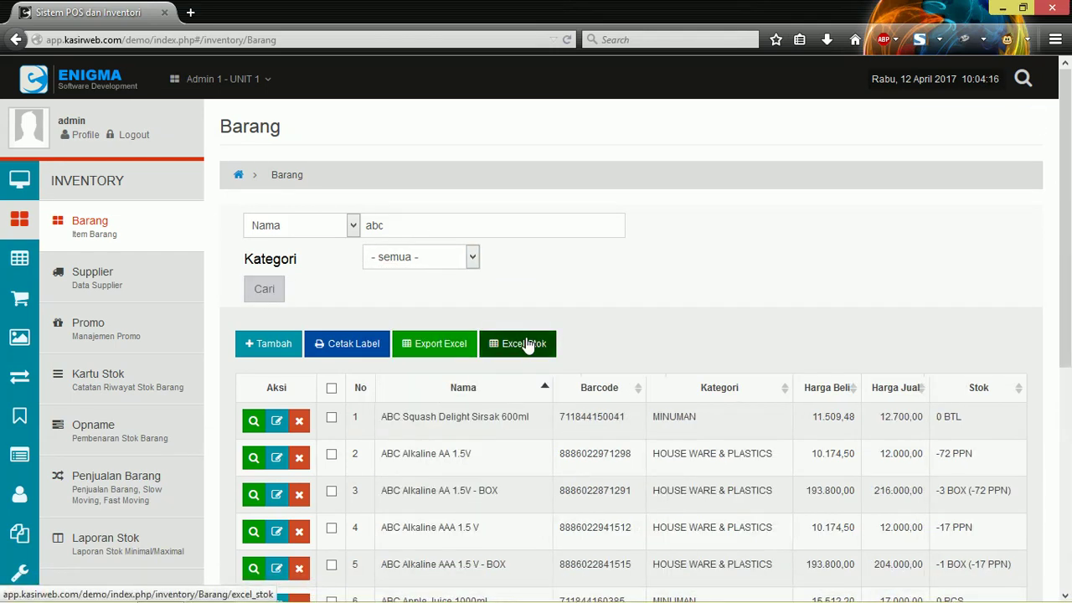
pyautogui.scroll(-3, 514, 284)
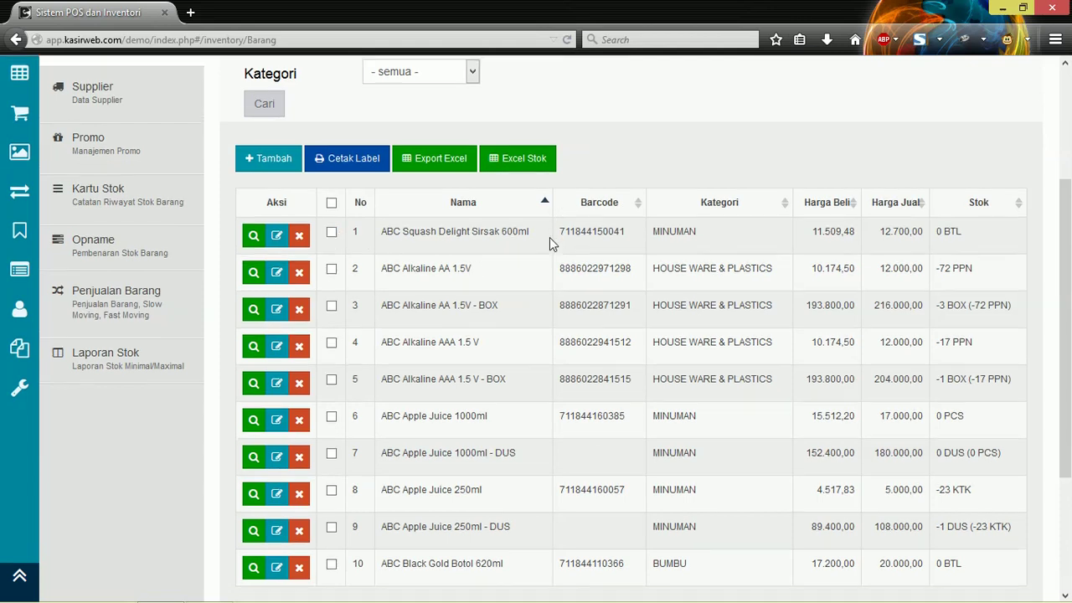
pyautogui.scroll(-3, 551, 242)
pyautogui.scroll(5, 424, 361)
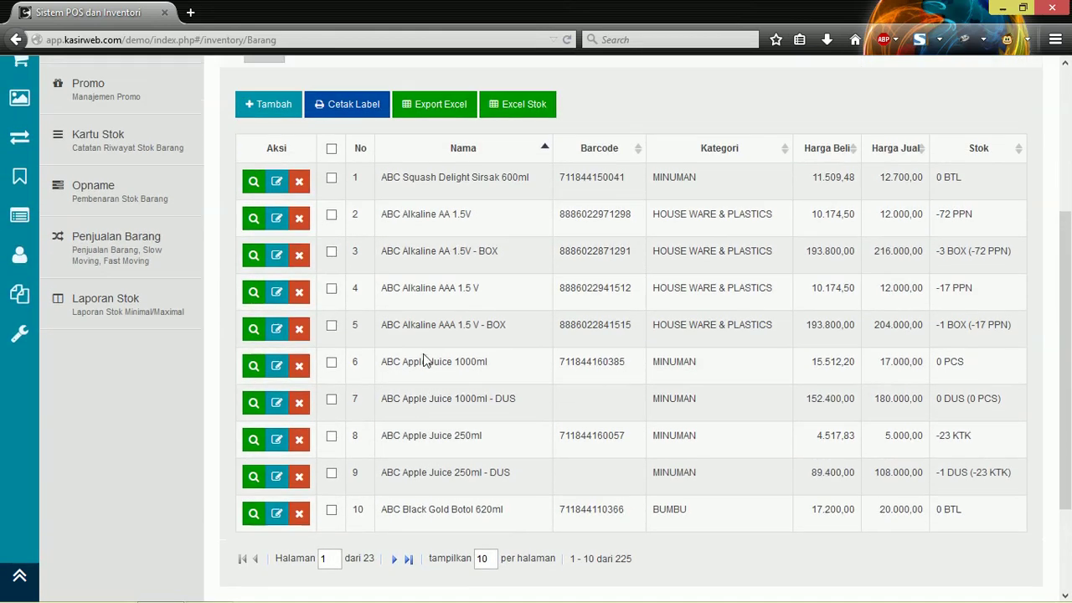
pyautogui.scroll(-5, 399, 400)
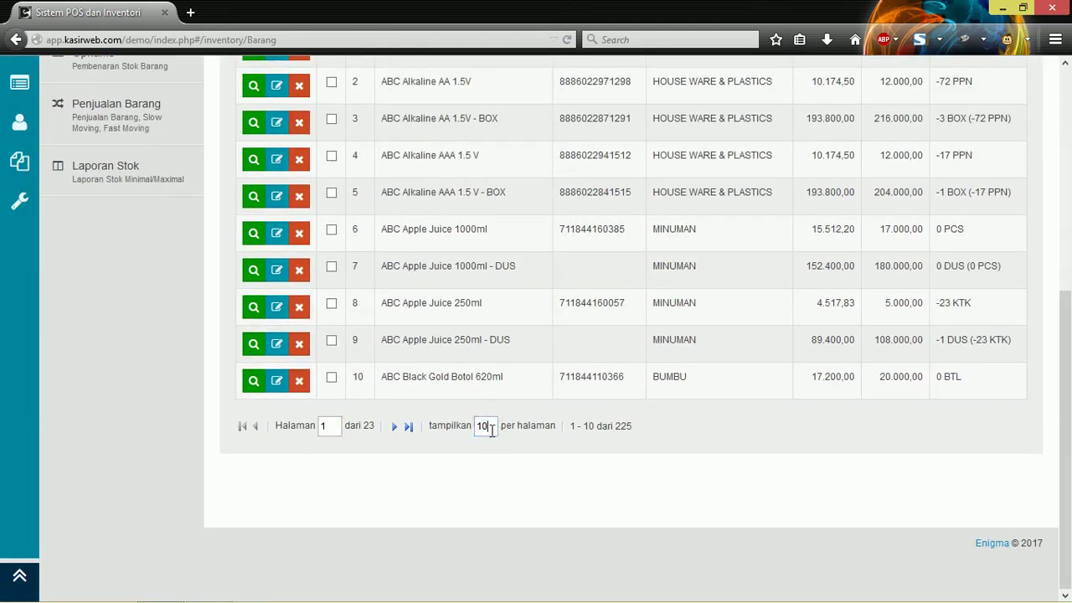
pyautogui.scroll(6, 398, 392)
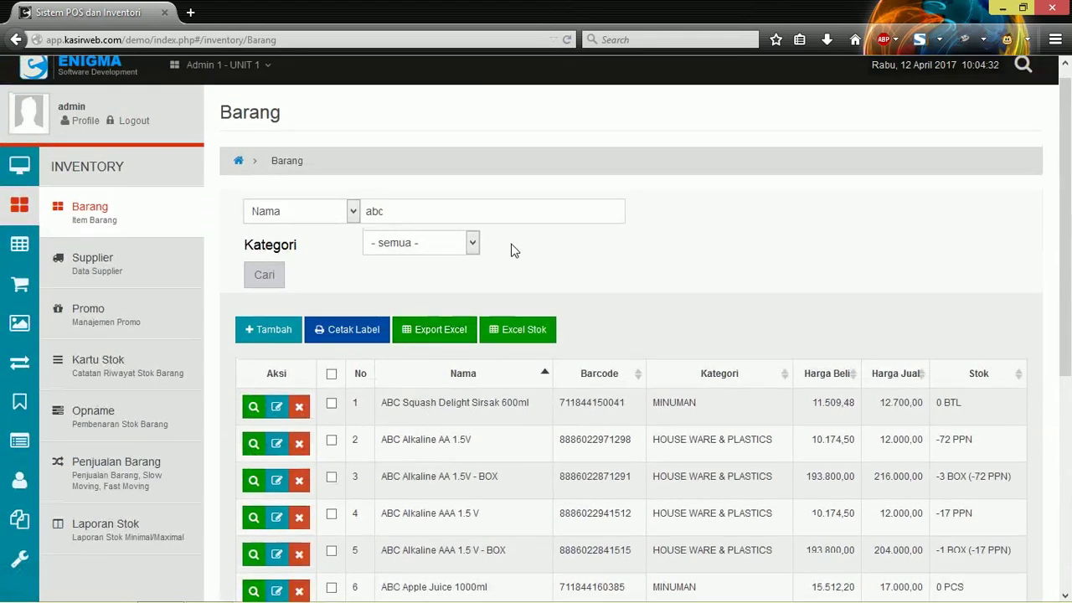
# Step: Erase the 'abc' search text and set the search type back to Barcode
pyautogui.click(440, 211)
pyautogui.press('BackSpace')
pyautogui.press('BackSpace')
pyautogui.press('BackSpace')
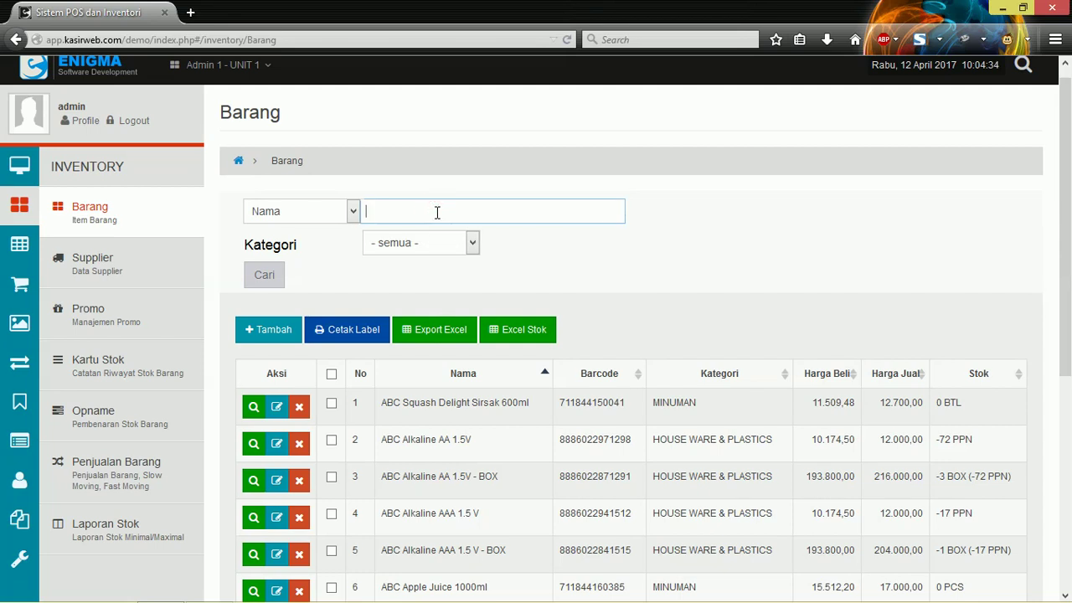
pyautogui.click(352, 211)
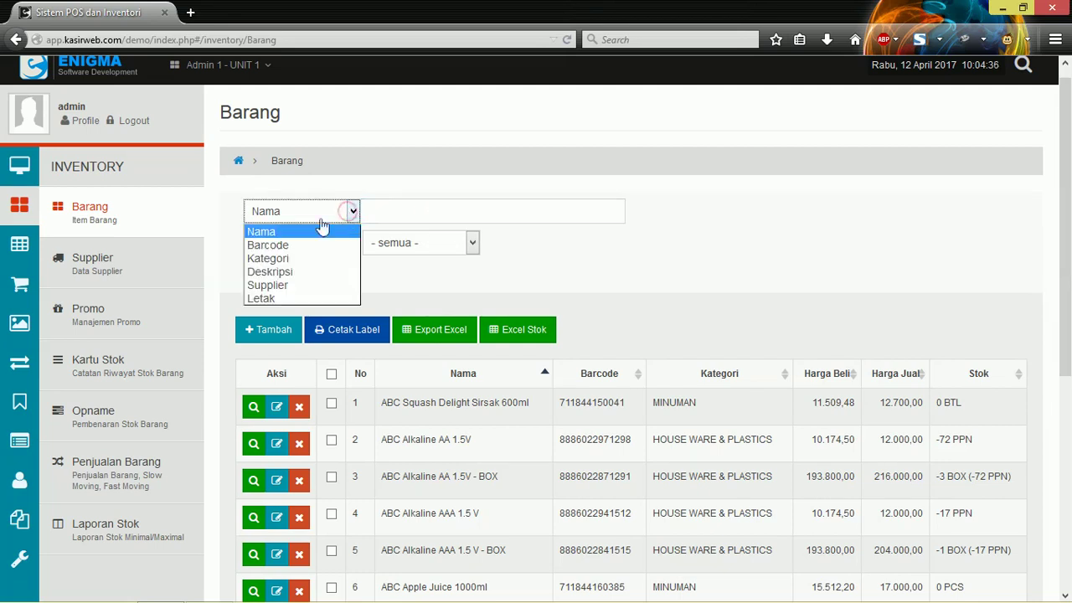
pyautogui.click(276, 245)
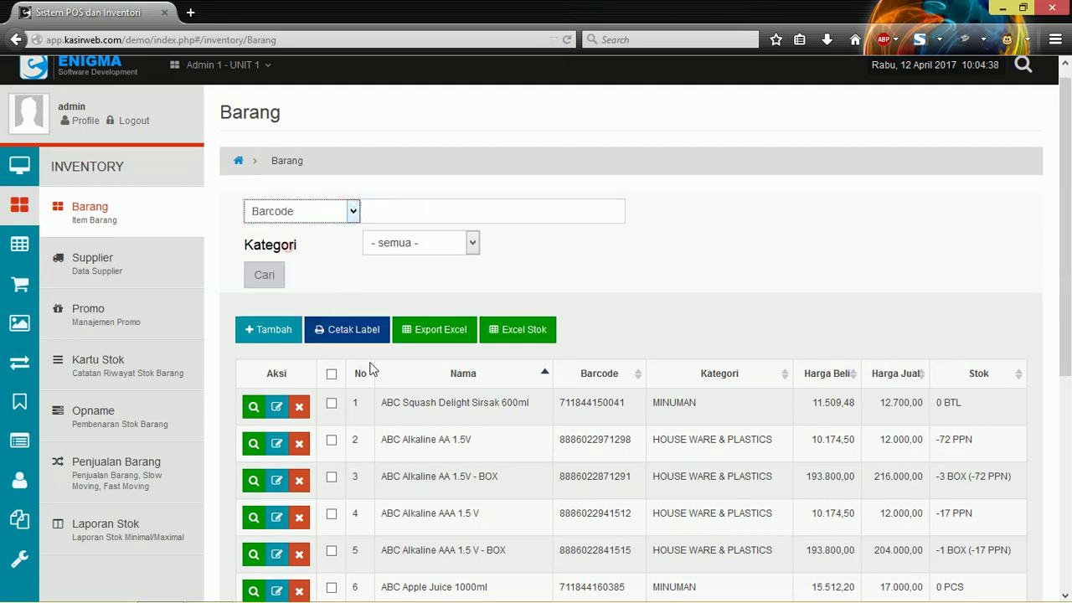
pyautogui.click(597, 270)
pyautogui.scroll(-2, 584, 247)
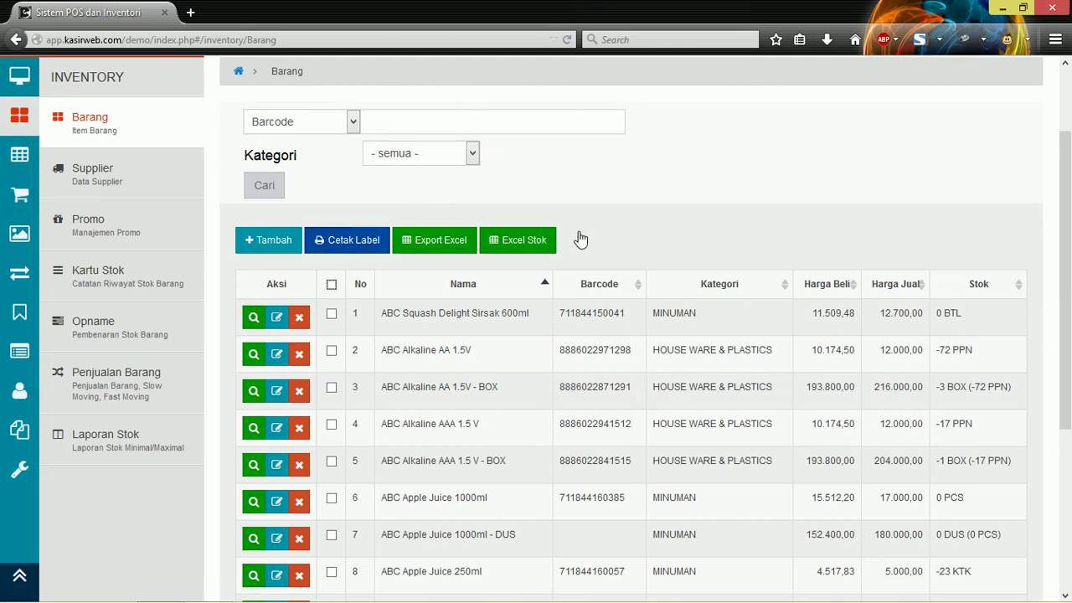
# Step: Tick the first five ABC items and generate their price labels with Cetak Label
pyautogui.click(332, 352)
pyautogui.click(332, 390)
pyautogui.click(331, 425)
pyautogui.click(332, 460)
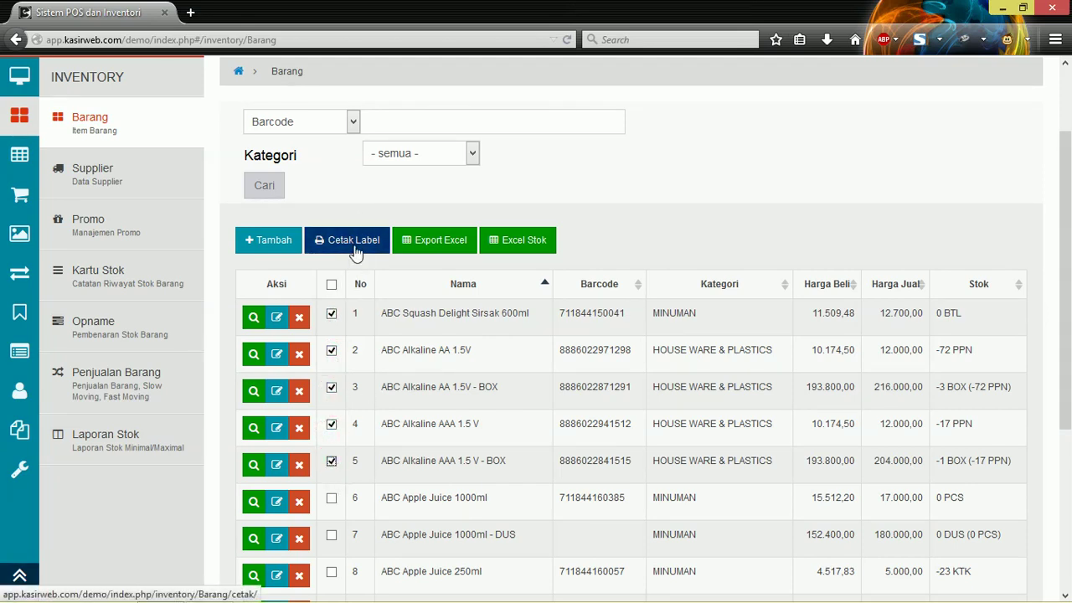
pyautogui.click(356, 251)
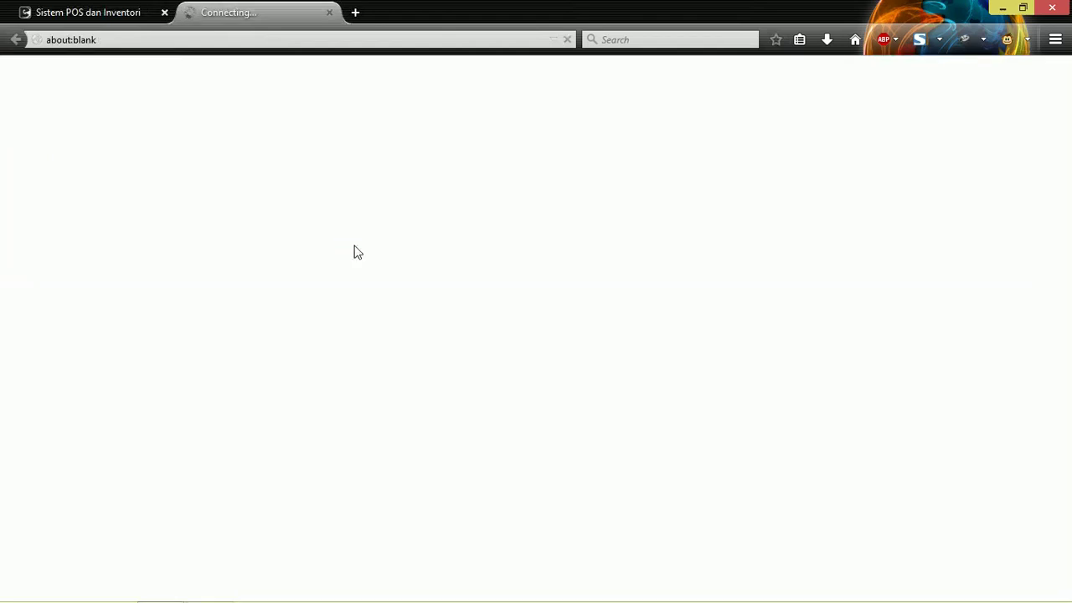
# Step: Review the labels' names and prices, then close the label tab
pyautogui.click(112, 10)
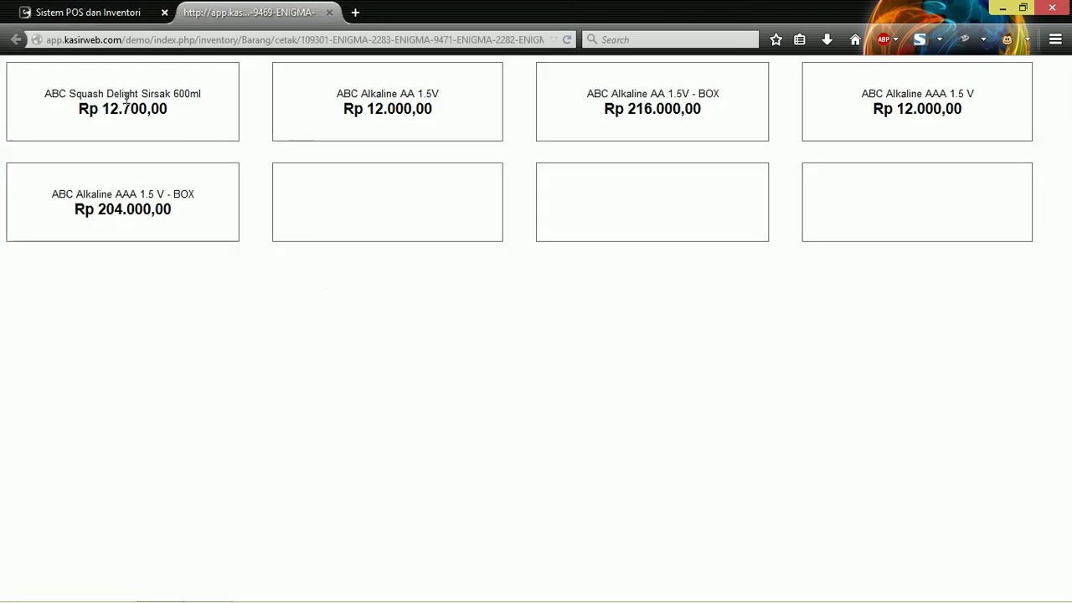
pyautogui.moveTo(52, 94); pyautogui.dragTo(162, 93)
pyautogui.click(189, 87)
pyautogui.click(195, 135)
pyautogui.moveTo(52, 193); pyautogui.dragTo(191, 227)
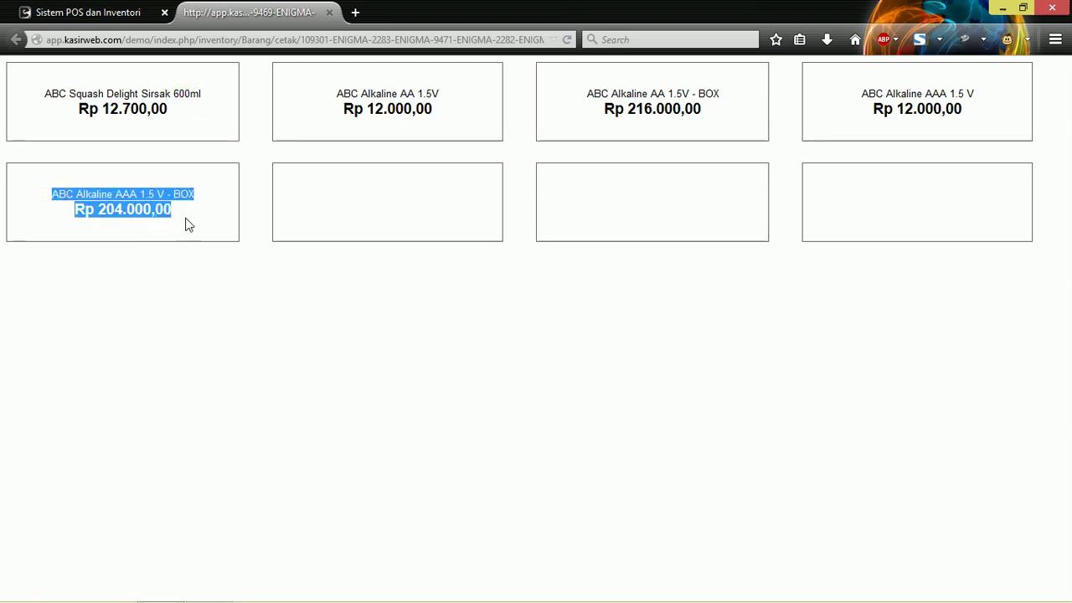
pyautogui.click(105, 106)
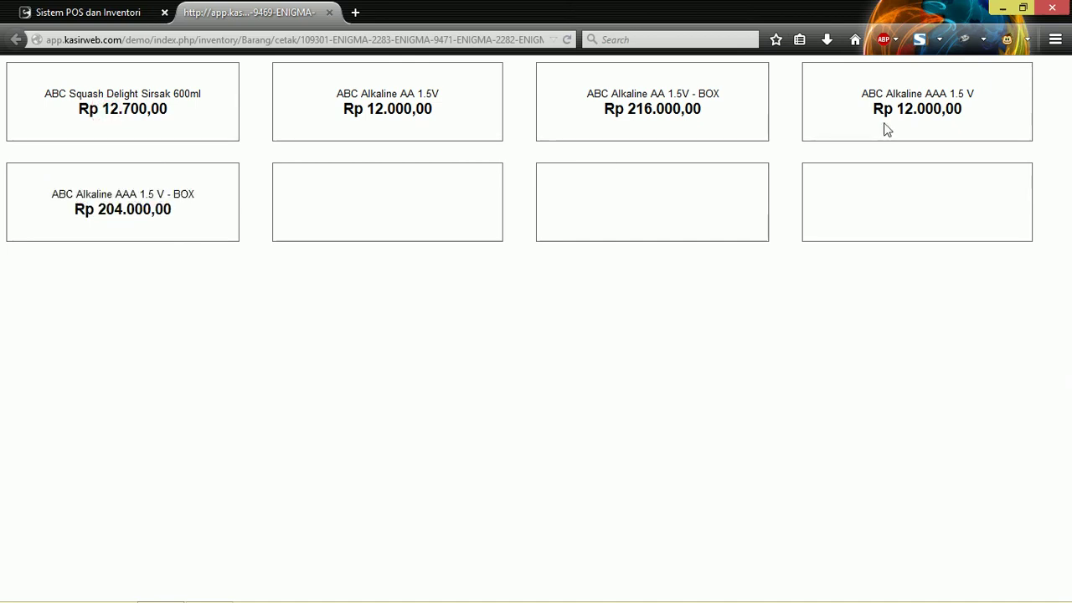
pyautogui.click(329, 12)
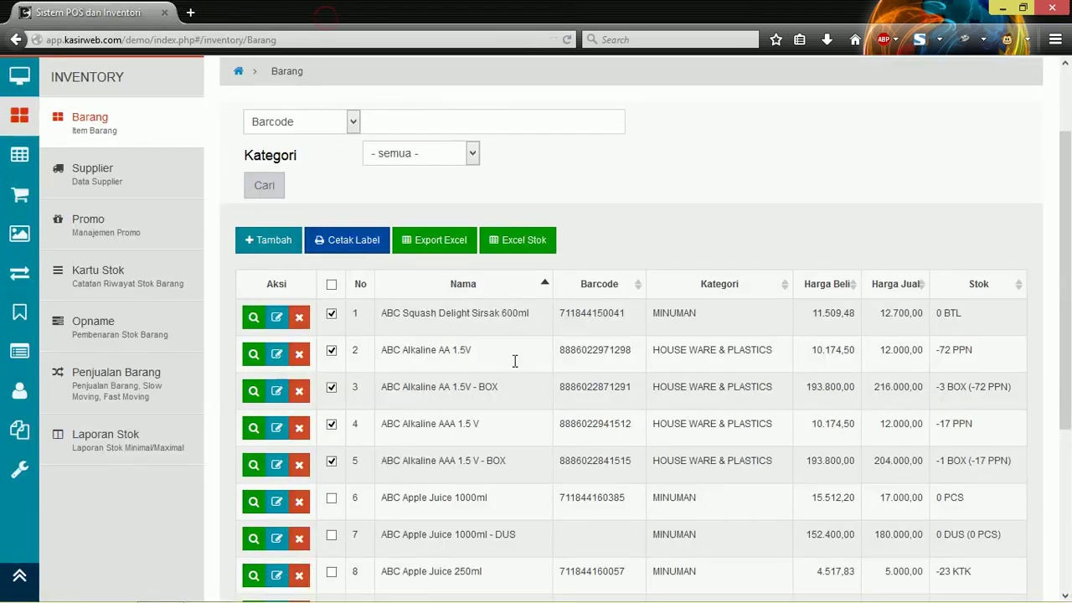
# Step: Untick rows 1–5 and export the Barang list with Export Excel, dismissing the download prompt
pyautogui.click(332, 313)
pyautogui.click(331, 349)
pyautogui.click(331, 387)
pyautogui.click(331, 423)
pyautogui.click(332, 460)
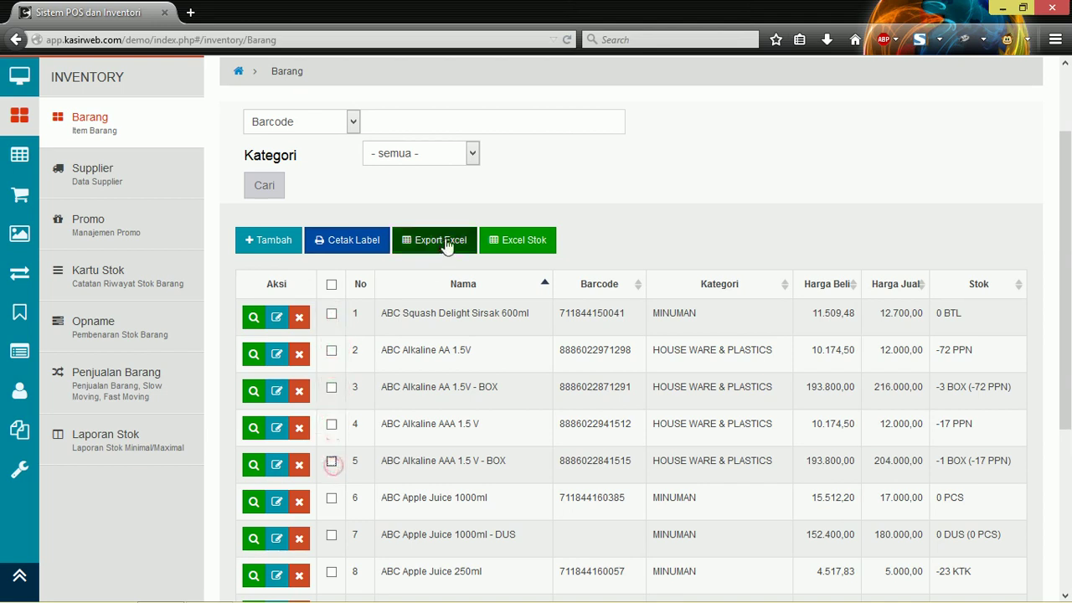
pyautogui.click(446, 243)
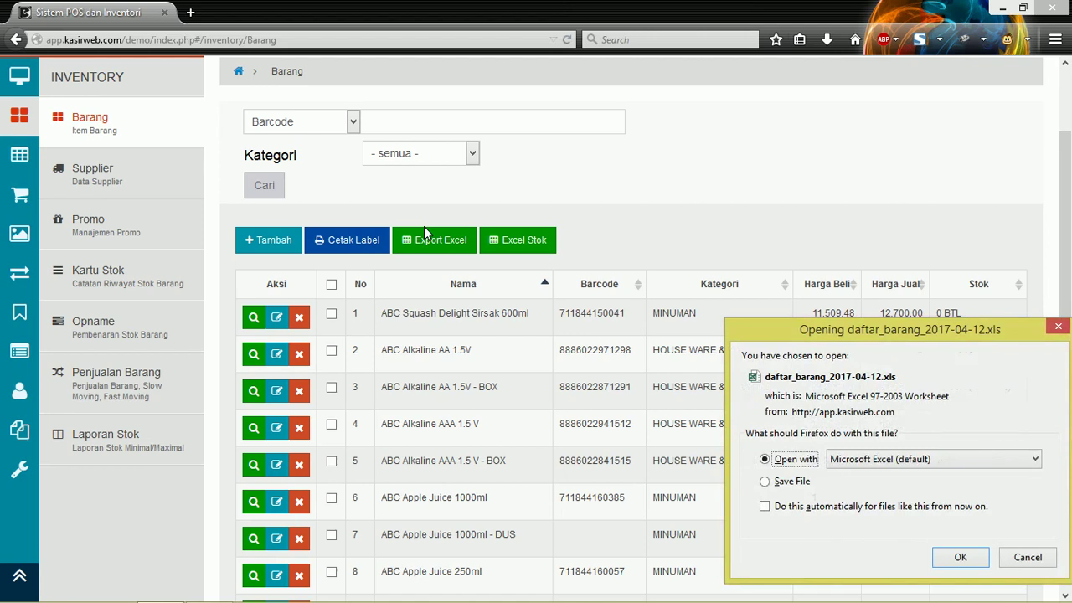
pyautogui.press('Return')
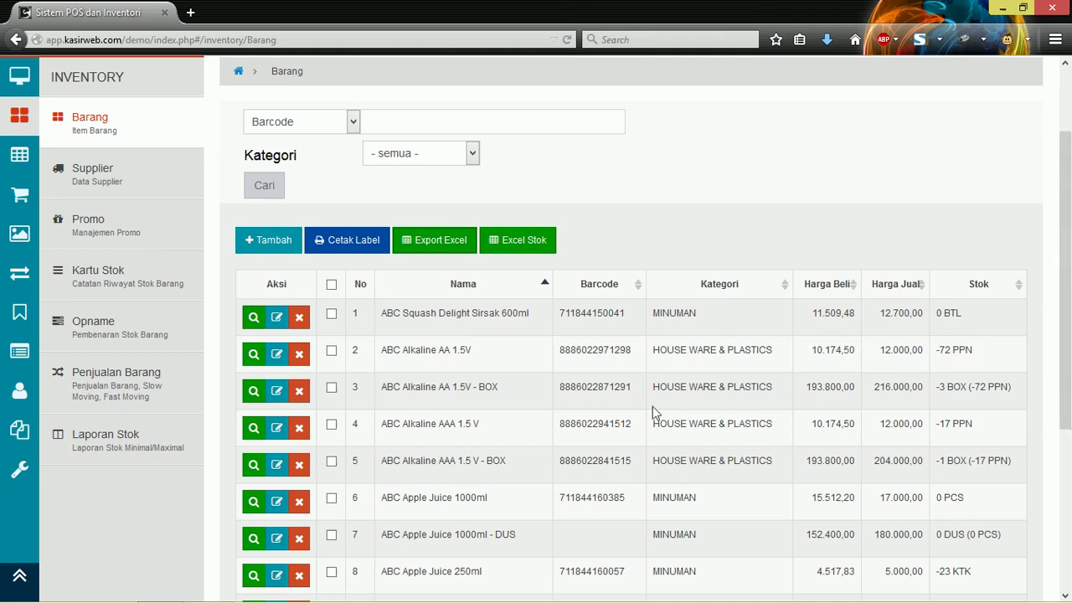
# Step: Export again and open daftar_barang_2017-04-12.xls in Microsoft Excel
pyautogui.click(407, 126)
pyautogui.scroll(3, 402, 127)
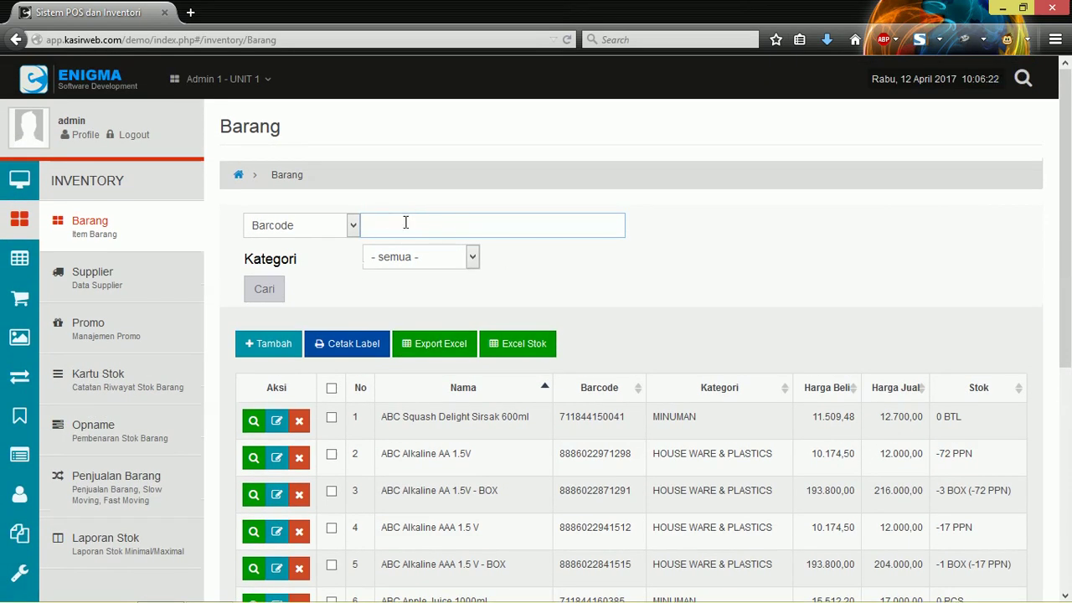
pyautogui.click(405, 222)
pyautogui.click(405, 222)
pyautogui.click(427, 350)
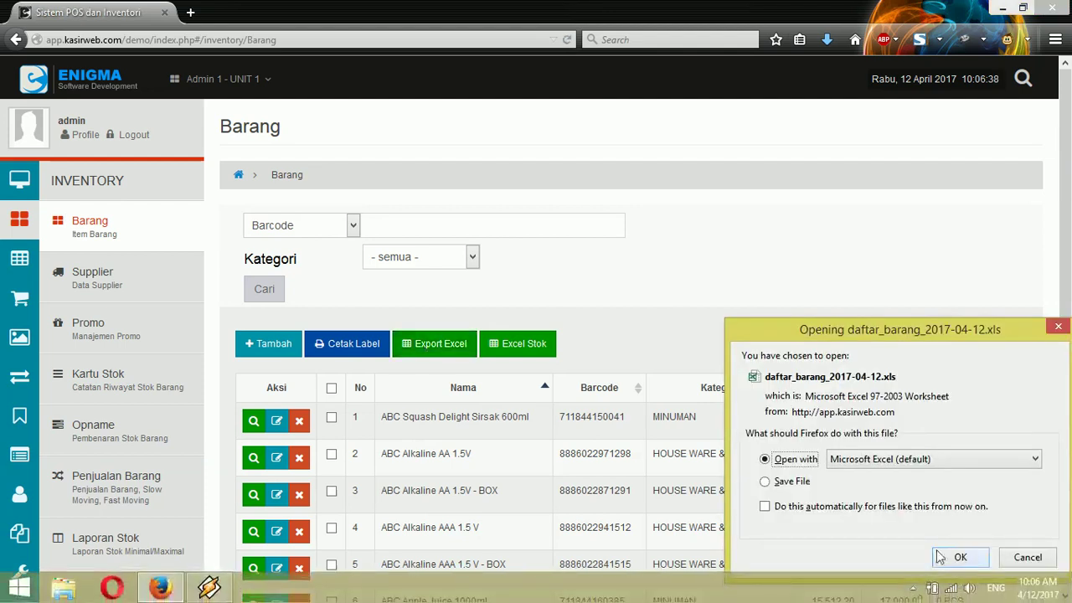
pyautogui.click(957, 556)
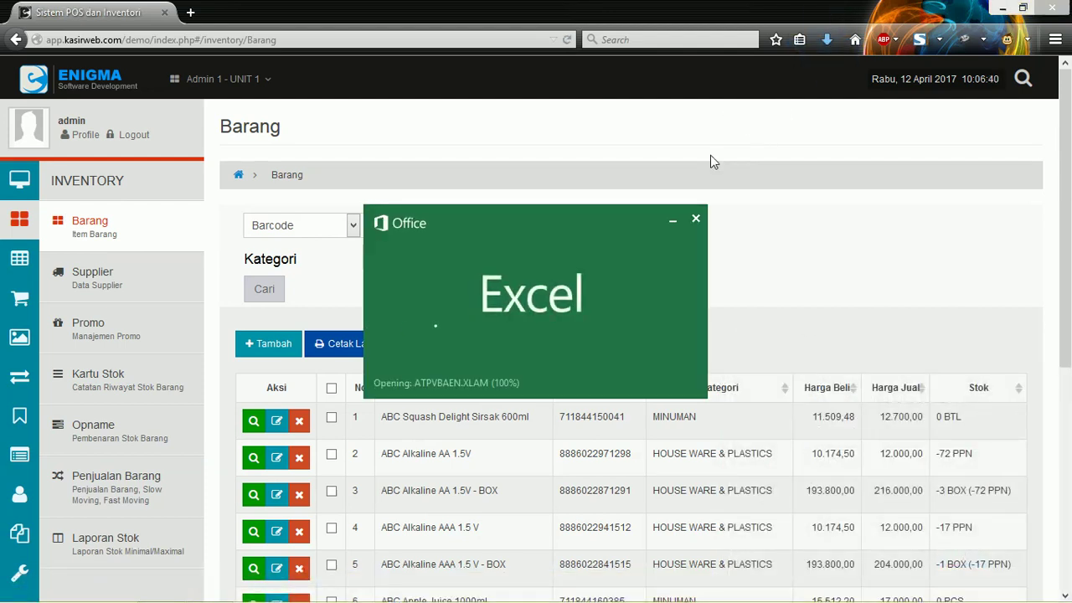
pyautogui.click(536, 350)
pyautogui.click(478, 350)
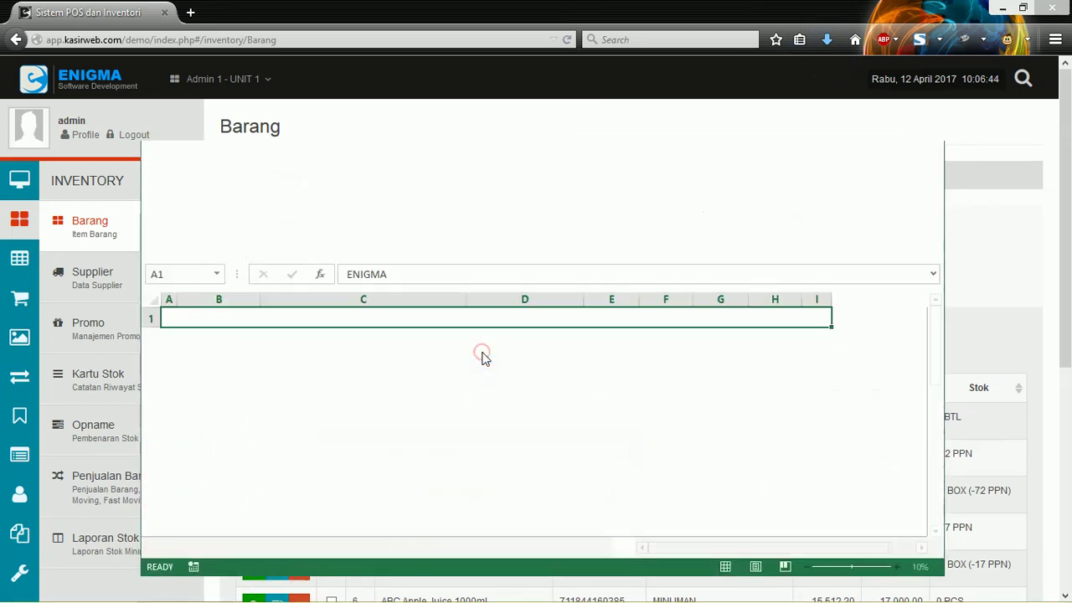
pyautogui.scroll(-2, 531, 369)
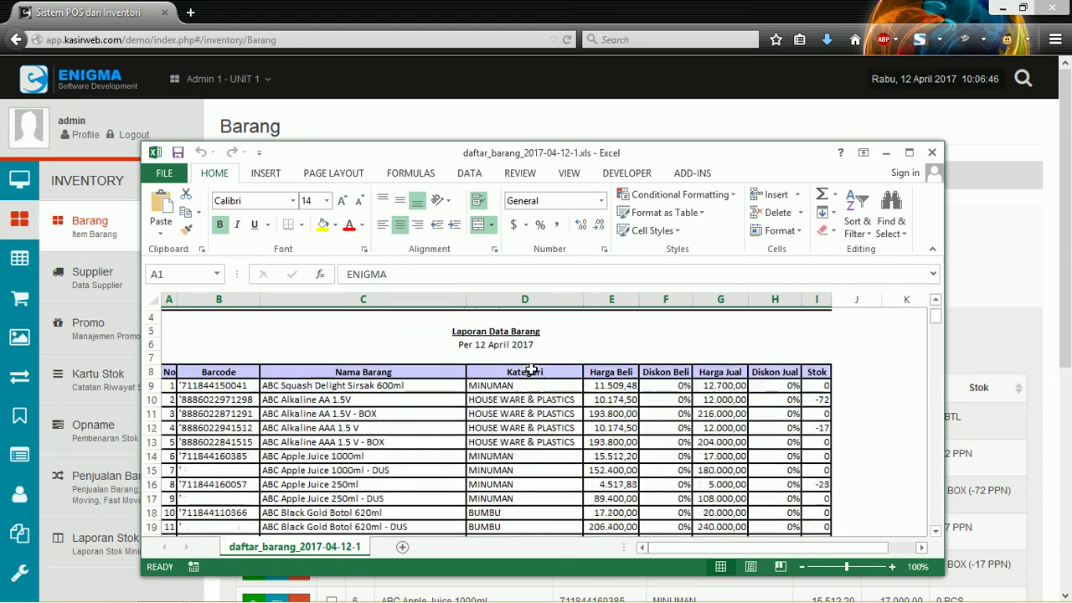
pyautogui.click(288, 399)
pyautogui.click(435, 413)
pyautogui.click(435, 454)
pyautogui.scroll(-3, 430, 402)
pyautogui.scroll(-20, 429, 396)
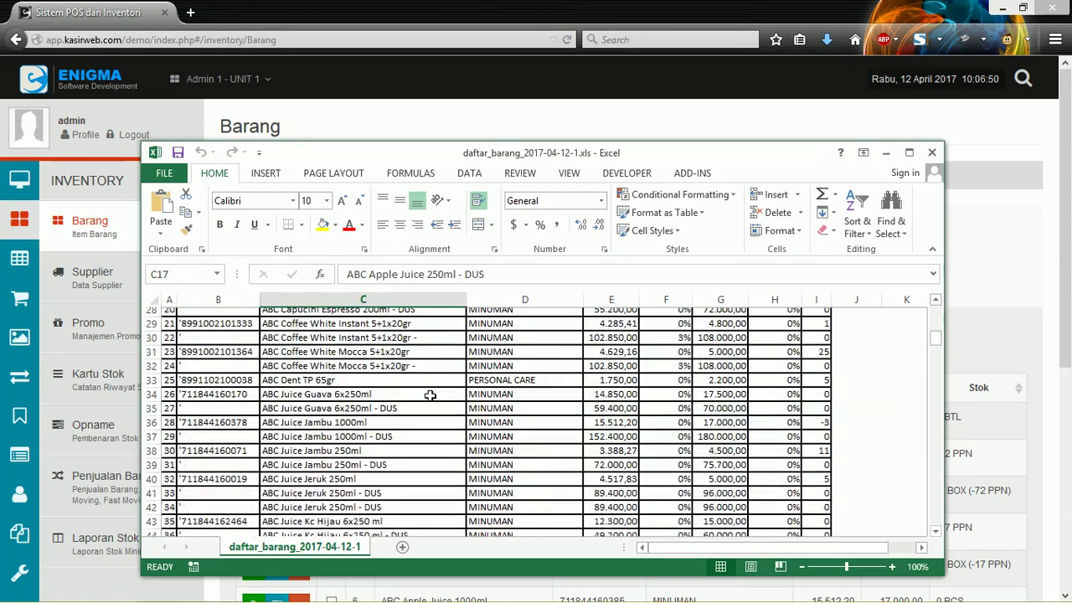
pyautogui.scroll(-20, 429, 396)
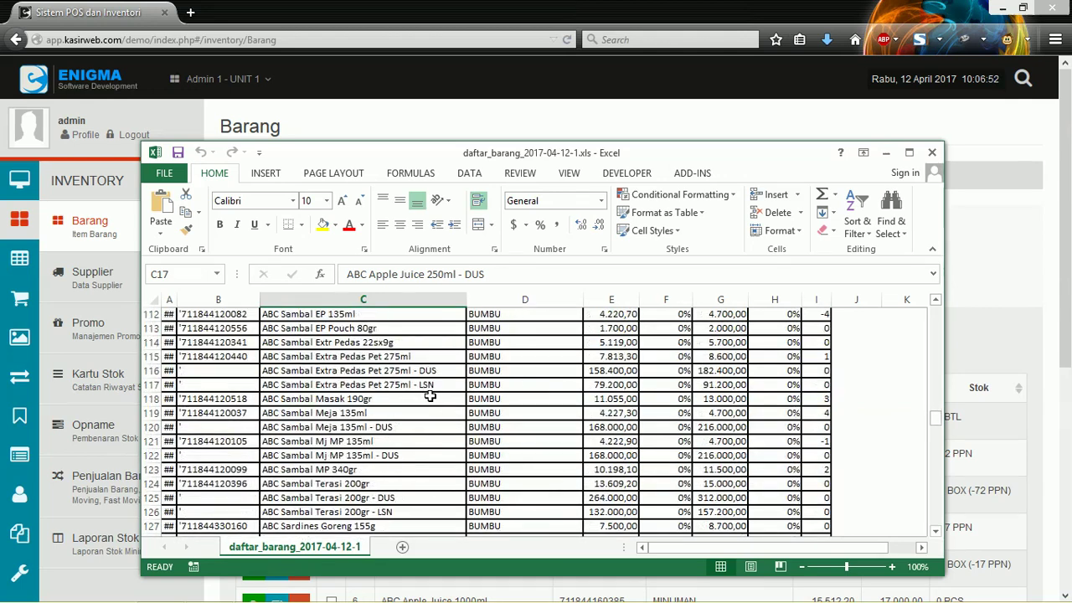
pyautogui.scroll(-14, 429, 396)
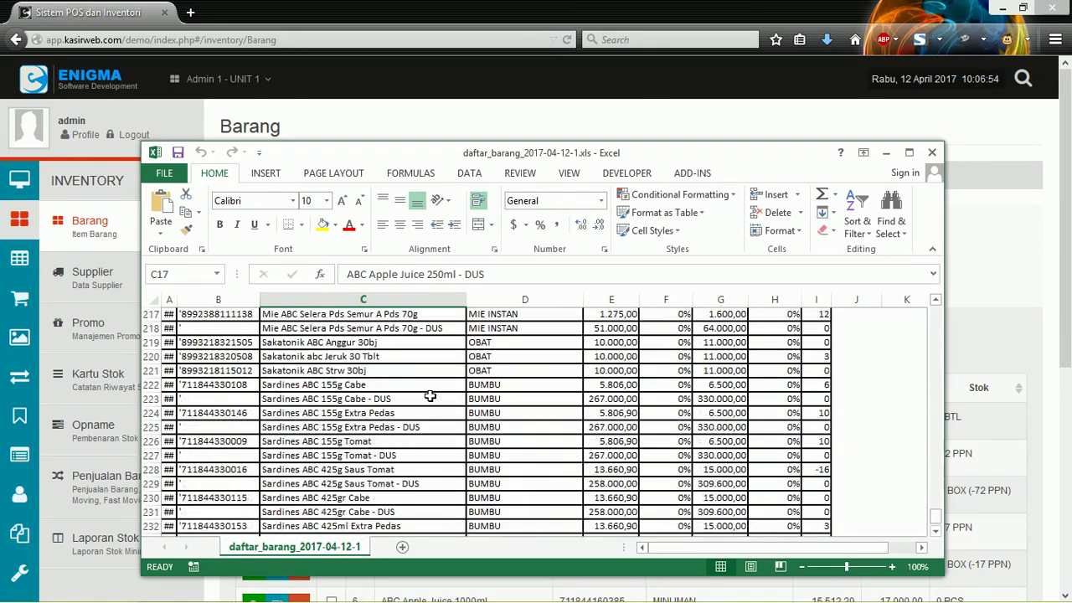
pyautogui.scroll(4, 429, 396)
pyautogui.scroll(20, 430, 396)
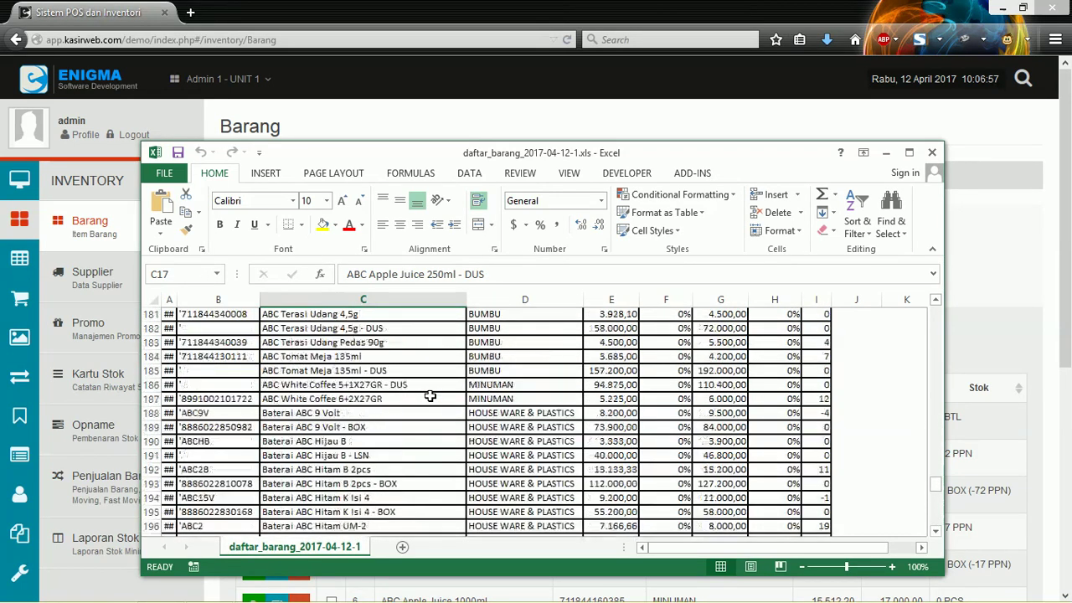
pyautogui.scroll(20, 429, 396)
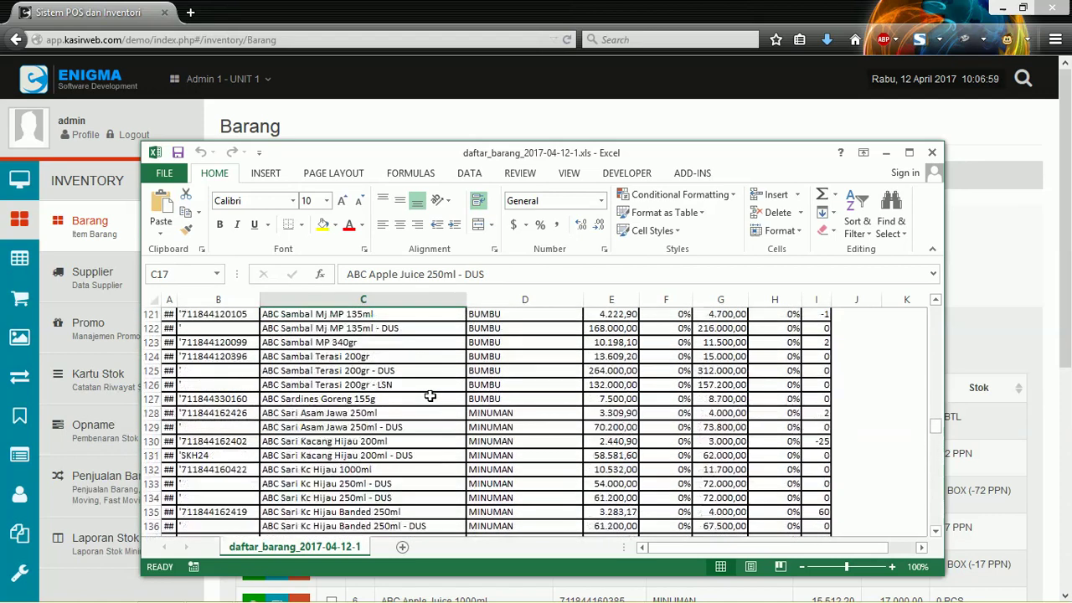
pyautogui.scroll(17, 429, 396)
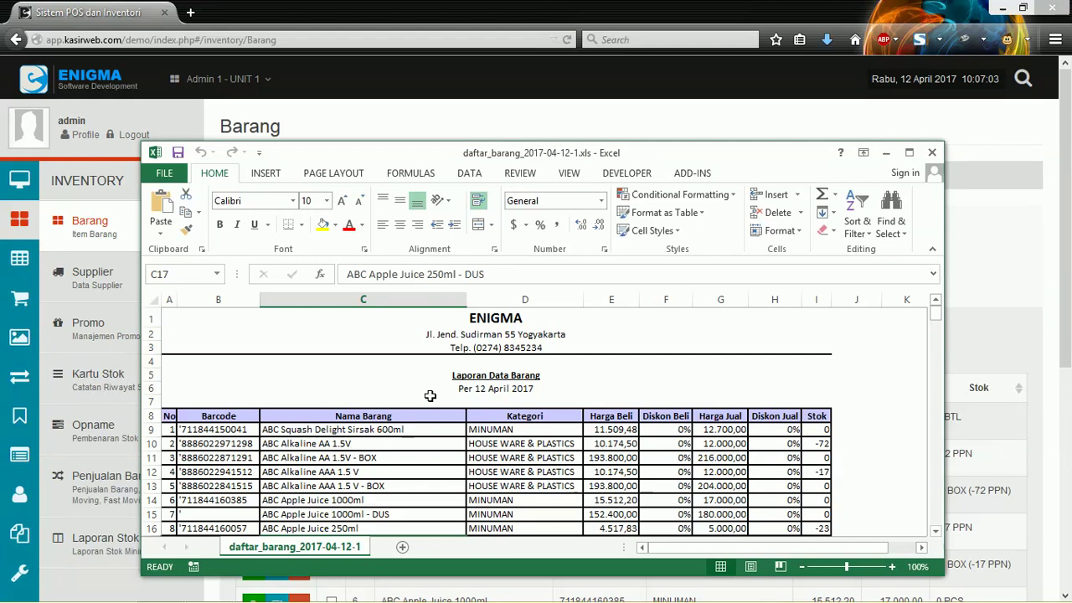
pyautogui.scroll(-1, 439, 437)
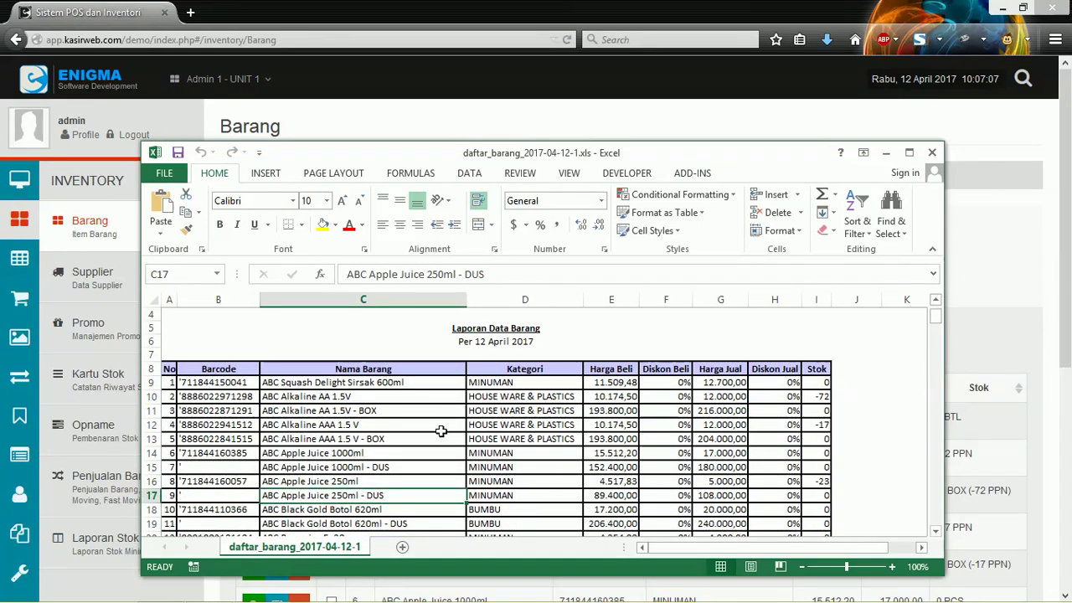
pyautogui.scroll(1, 439, 433)
pyautogui.click(933, 152)
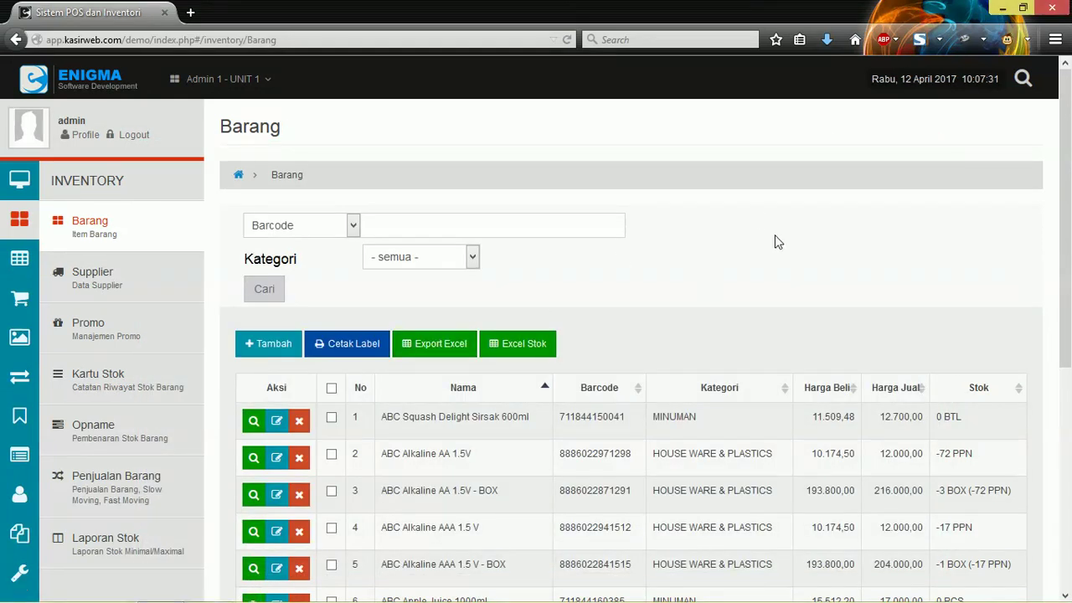
# Step: Request the Excel Stok stock-check spreadsheet export from the Barang list
pyautogui.click(661, 292)
pyautogui.click(508, 352)
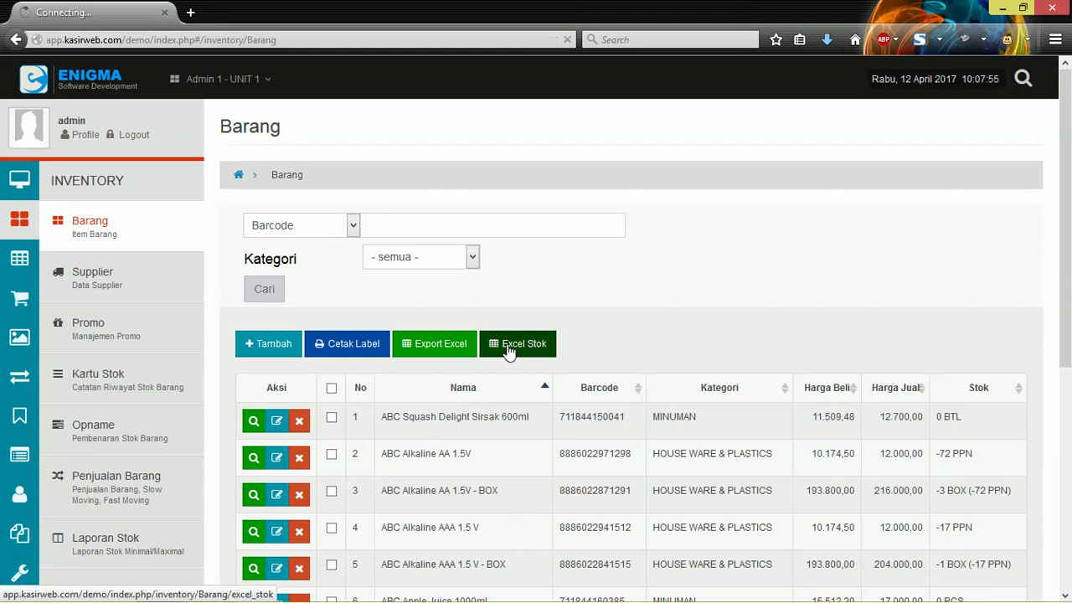
# Step: Open cek_stok_barang_2017-04-12-1.xls in Excel, getting past the missing-file error and format warning
pyautogui.click(957, 556)
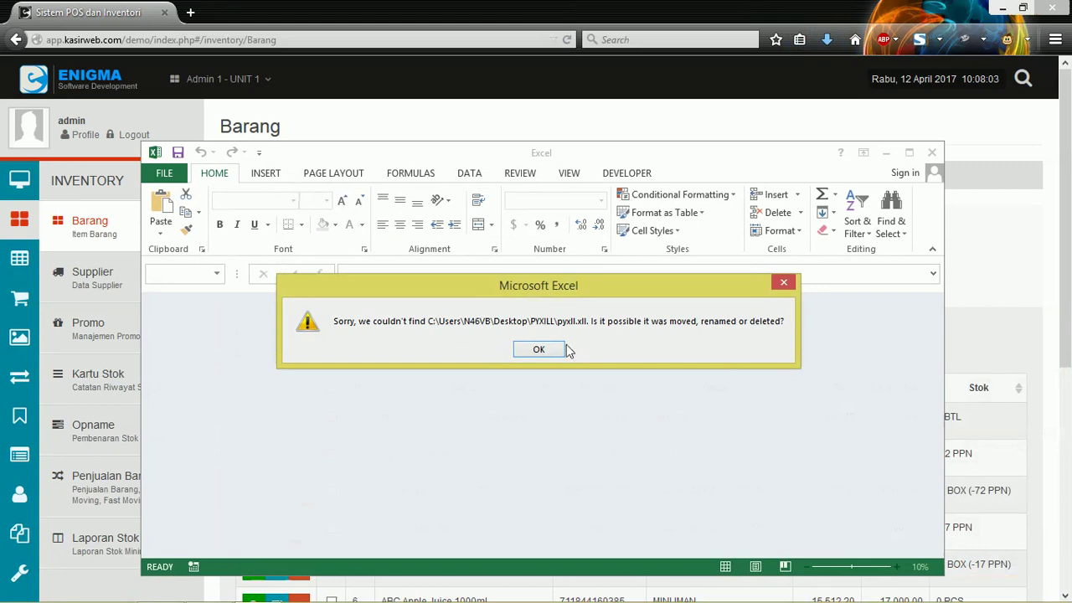
pyautogui.click(563, 345)
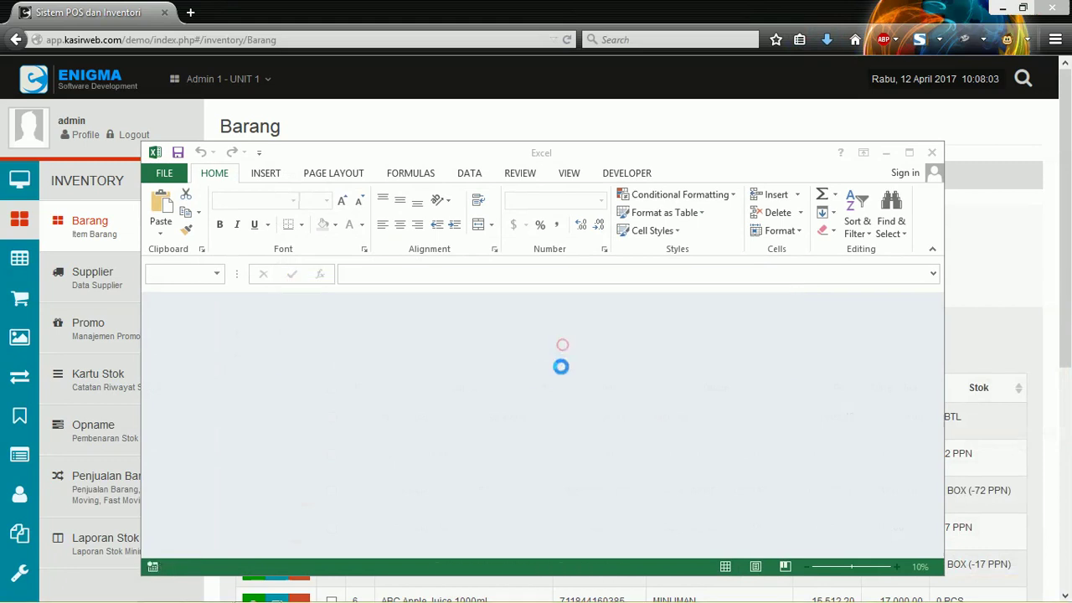
pyautogui.click(478, 349)
# Step: Review the report's Barcode, Nama Barang, Kategori, Stok and Cek Stok column headings
pyautogui.click(499, 346)
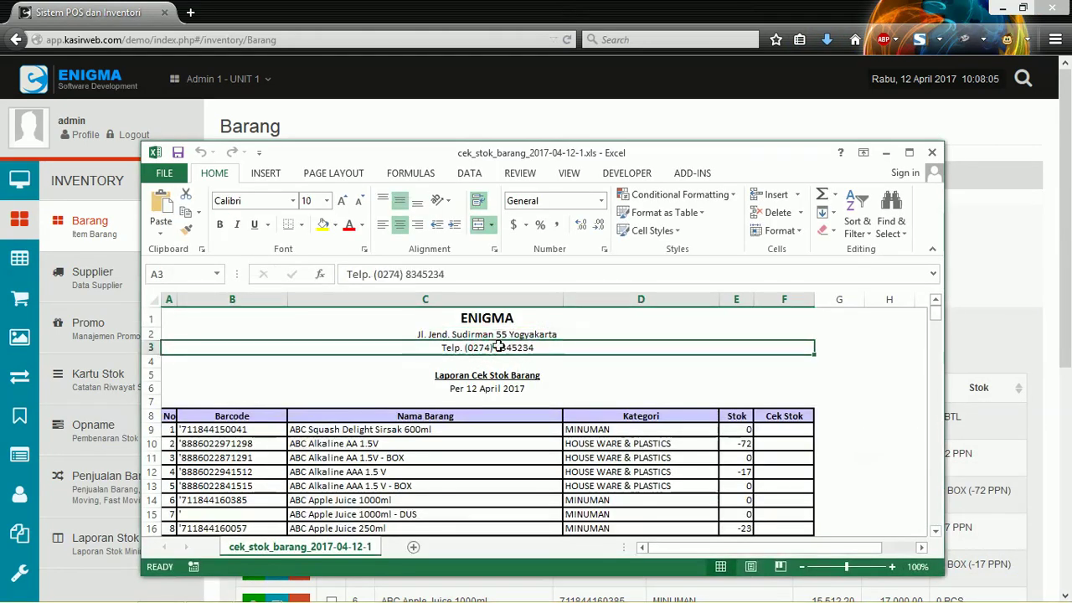
pyautogui.scroll(-1, 495, 342)
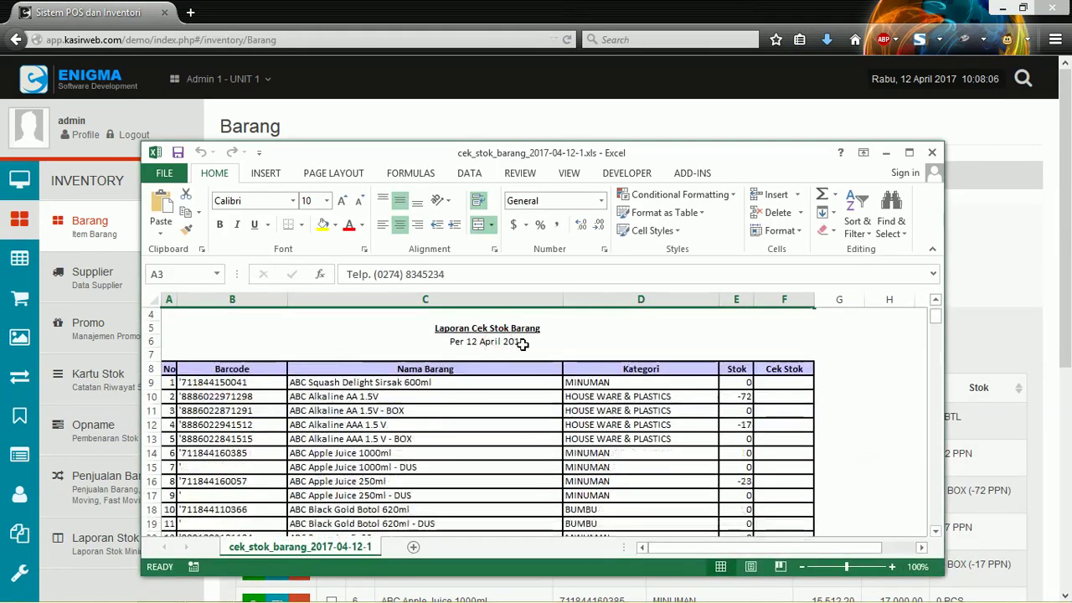
pyautogui.click(226, 368)
pyautogui.click(458, 368)
pyautogui.click(675, 371)
pyautogui.click(735, 370)
pyautogui.scroll(-4, 735, 381)
pyautogui.scroll(5, 734, 385)
pyautogui.click(790, 416)
pyautogui.scroll(-6, 634, 408)
pyautogui.scroll(-7, 634, 407)
pyautogui.scroll(9, 624, 394)
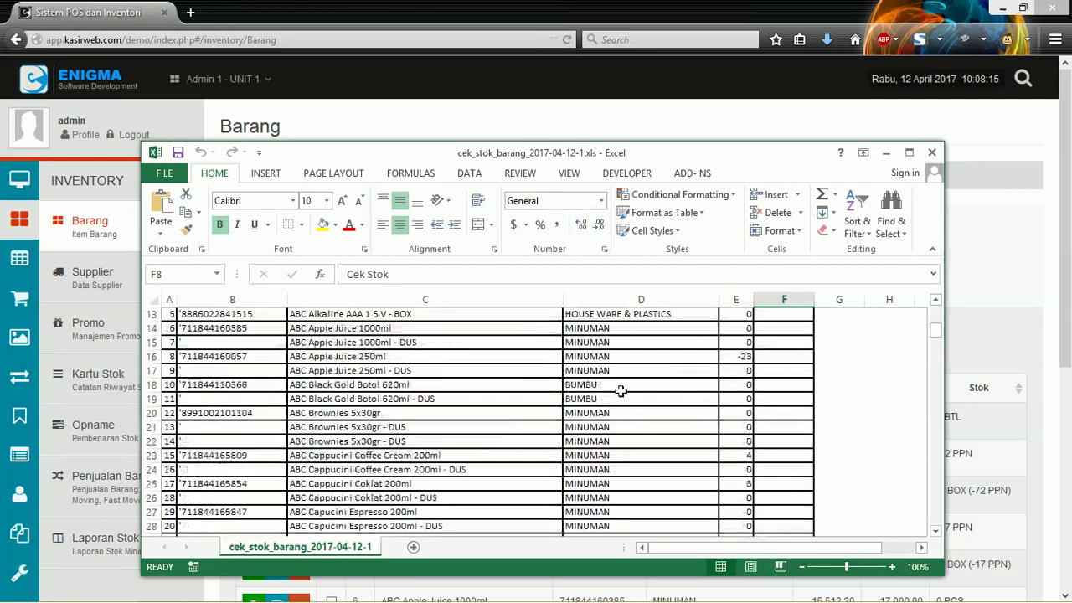
pyautogui.scroll(4, 620, 391)
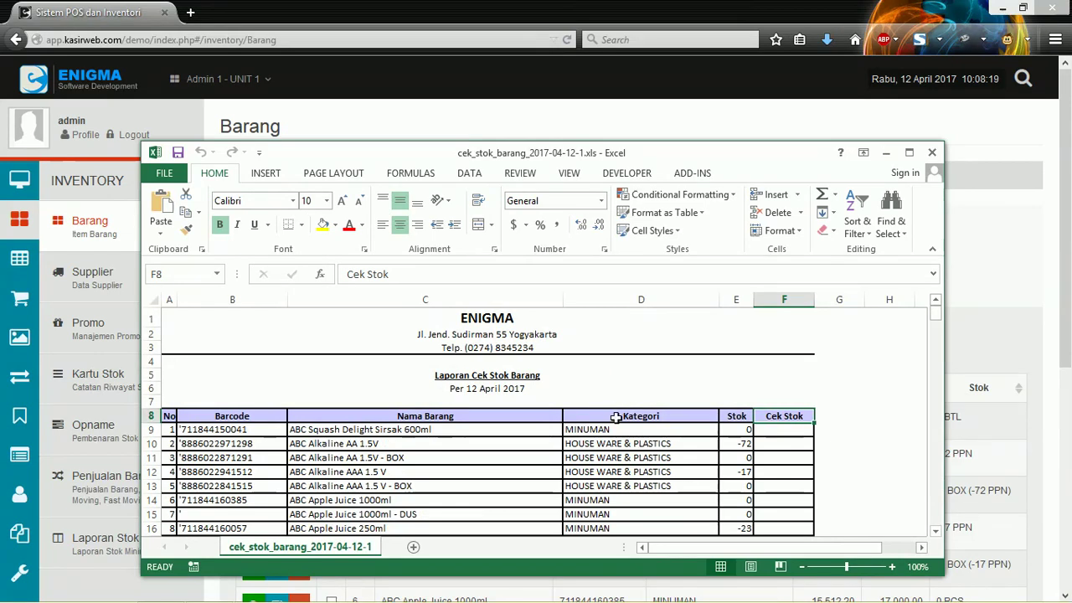
# Step: Inspect ABC Alkaline AA 1.5V - BOX's -72 stock and empty Cek Stok cell, then close Excel
pyautogui.click(352, 458)
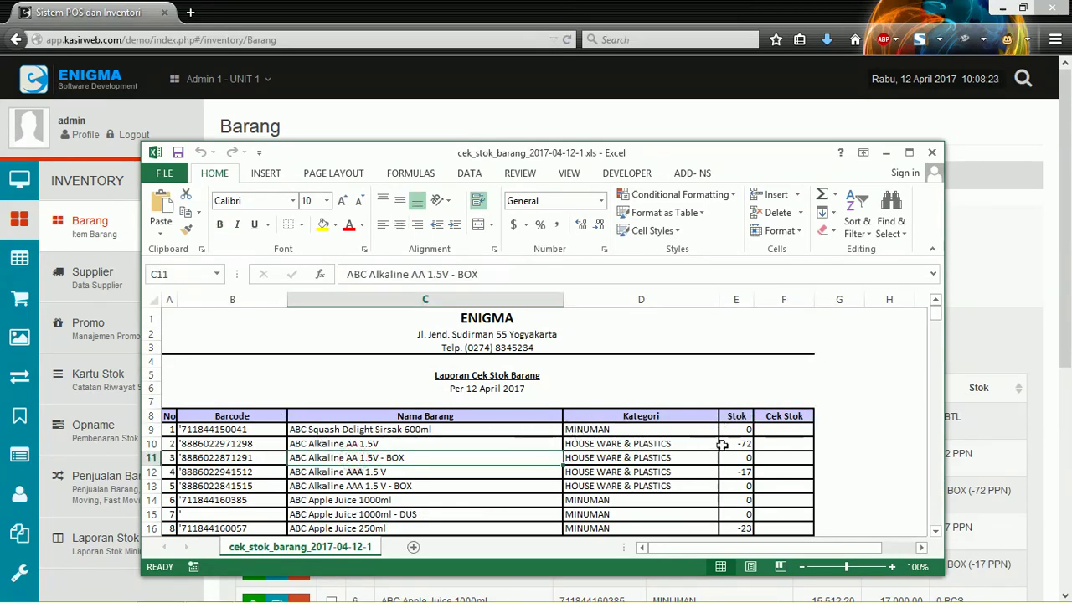
pyautogui.moveTo(739, 447)
pyautogui.mouseDown()
pyautogui.moveTo(773, 458)
pyautogui.moveTo(736, 459)
pyautogui.mouseUp()
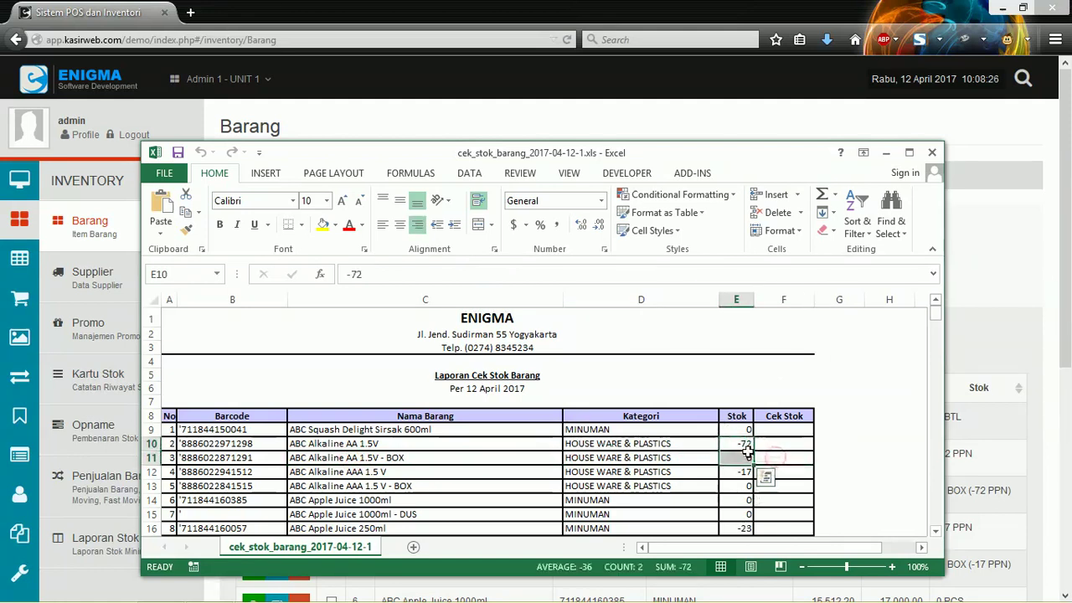
pyautogui.click(737, 444)
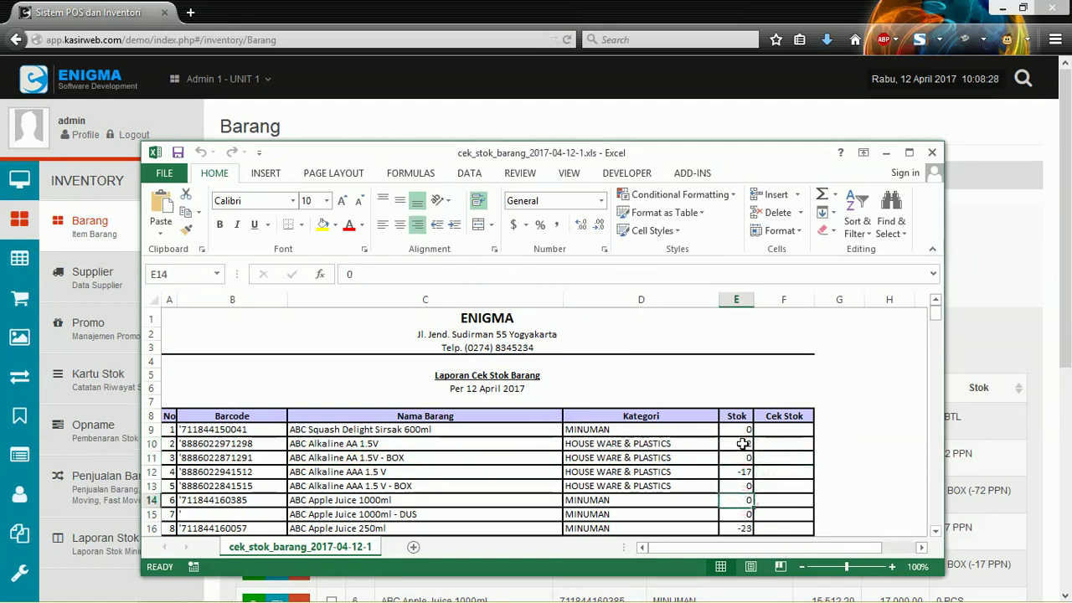
pyautogui.click(777, 446)
pyautogui.click(738, 447)
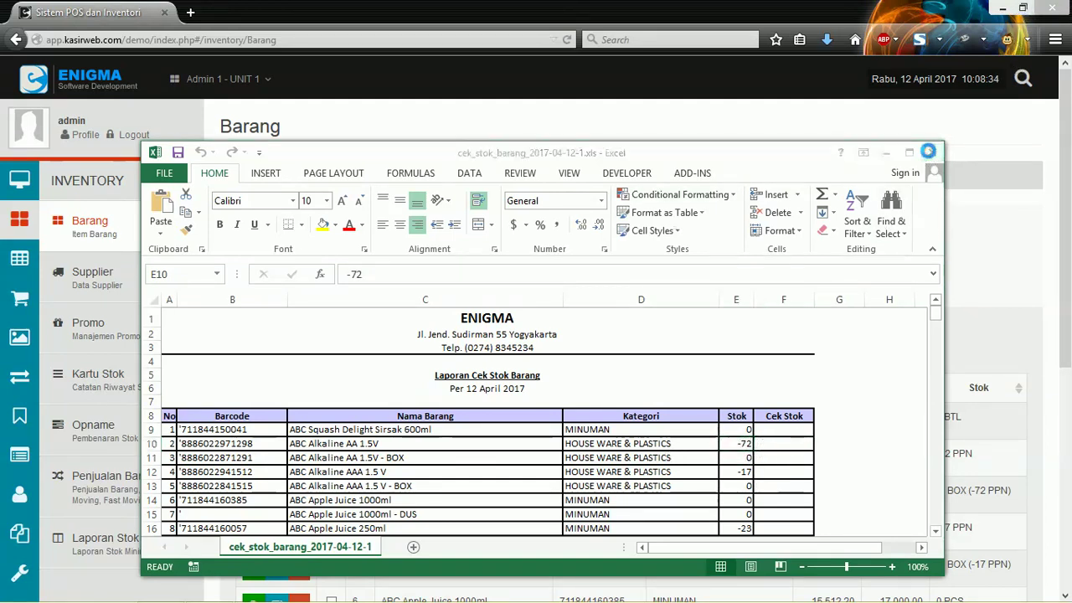
pyautogui.click(930, 152)
# Step: View the ABC Squash Delight Sirsak 600ml detail page, then go back to the Barang list
pyautogui.scroll(-1, 661, 266)
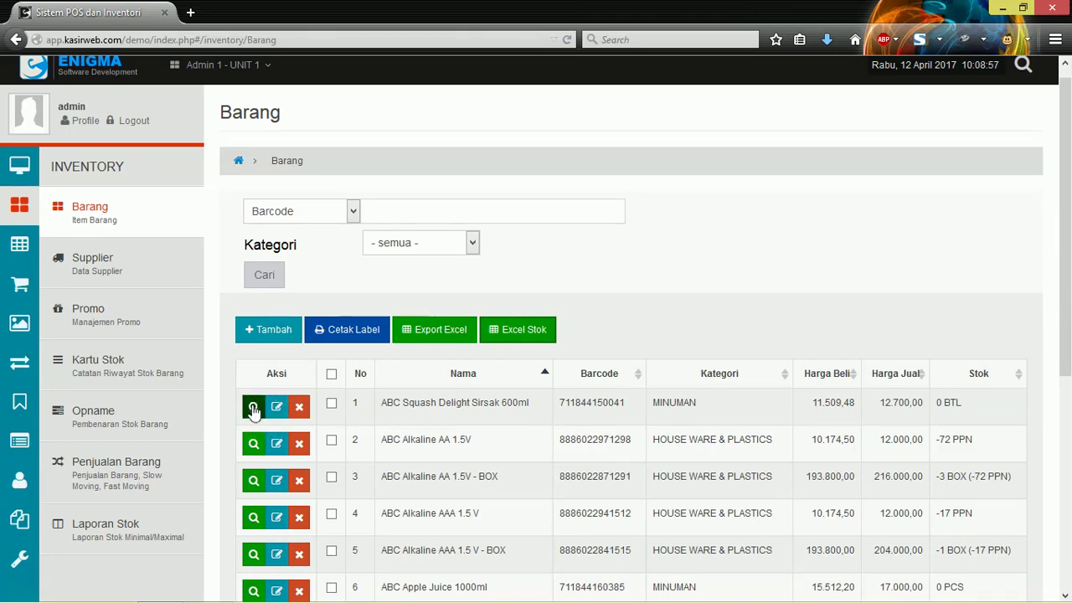
pyautogui.click(253, 407)
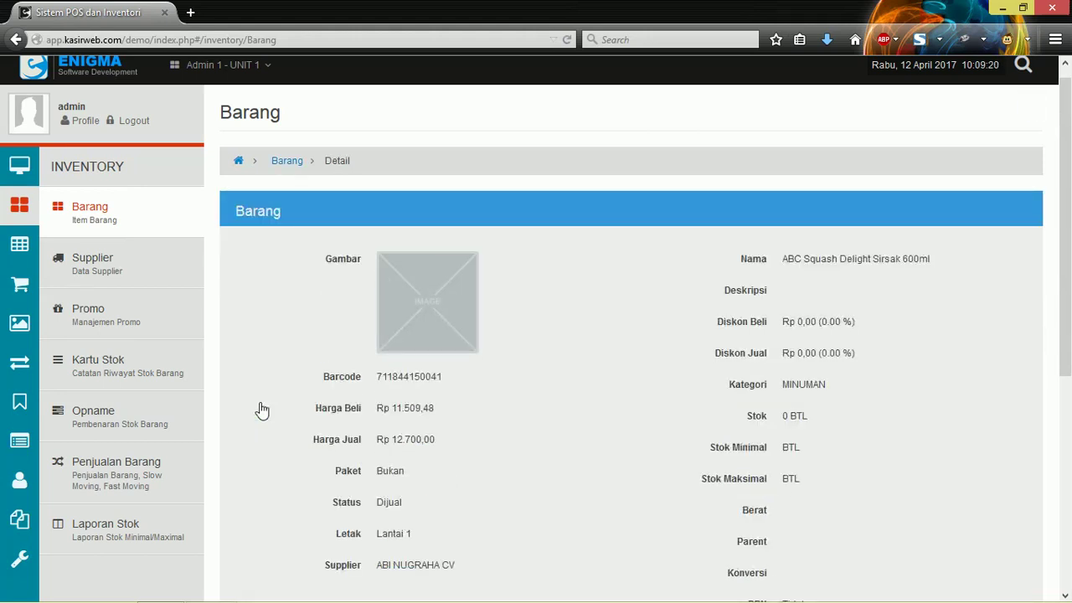
pyautogui.scroll(-3, 479, 401)
pyautogui.scroll(1, 479, 402)
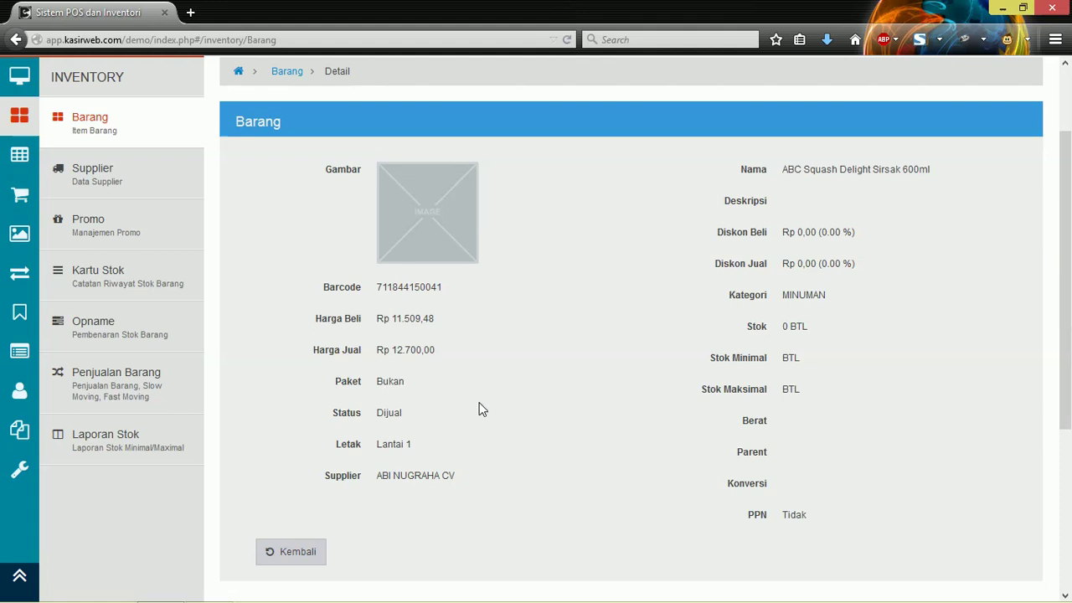
pyautogui.scroll(2, 505, 323)
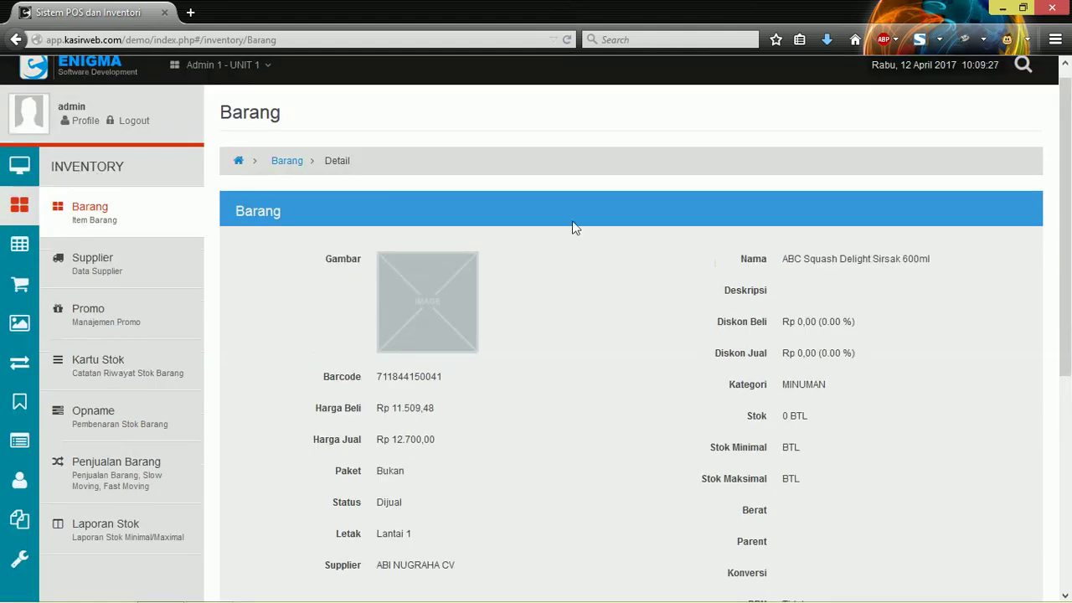
pyautogui.scroll(-2, 565, 239)
pyautogui.scroll(2, 574, 256)
pyautogui.scroll(-2, 637, 310)
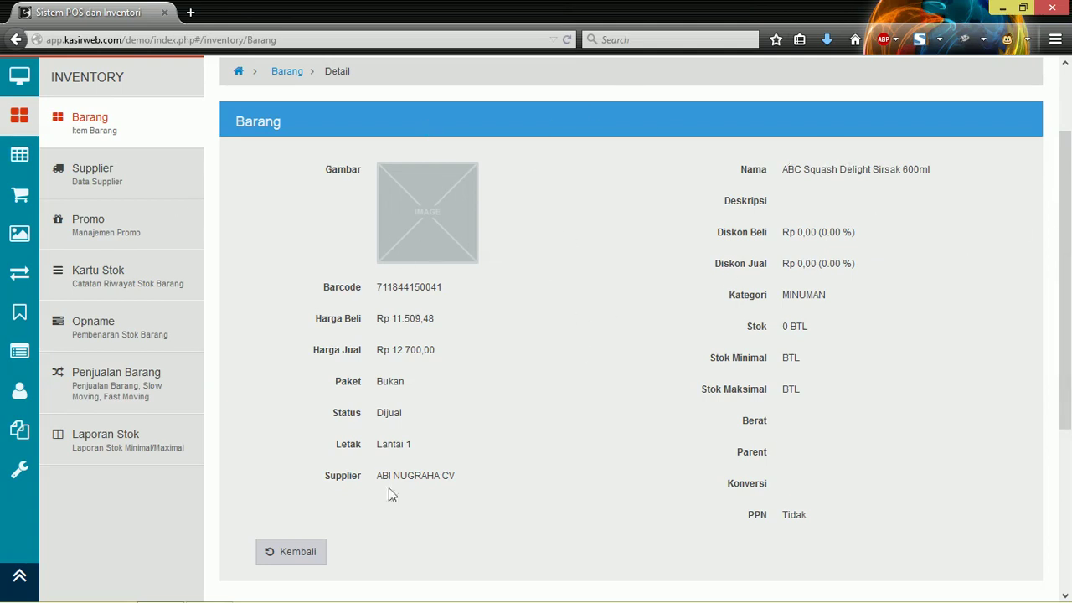
pyautogui.click(294, 559)
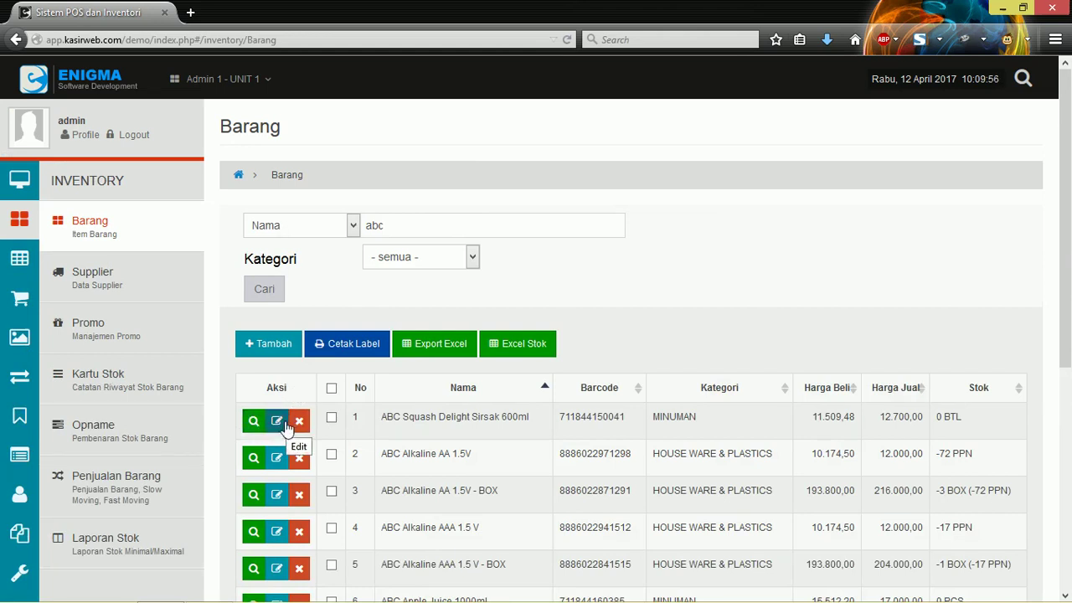
pyautogui.moveTo(429, 411); pyautogui.dragTo(536, 413)
pyautogui.moveTo(663, 412); pyautogui.dragTo(669, 412)
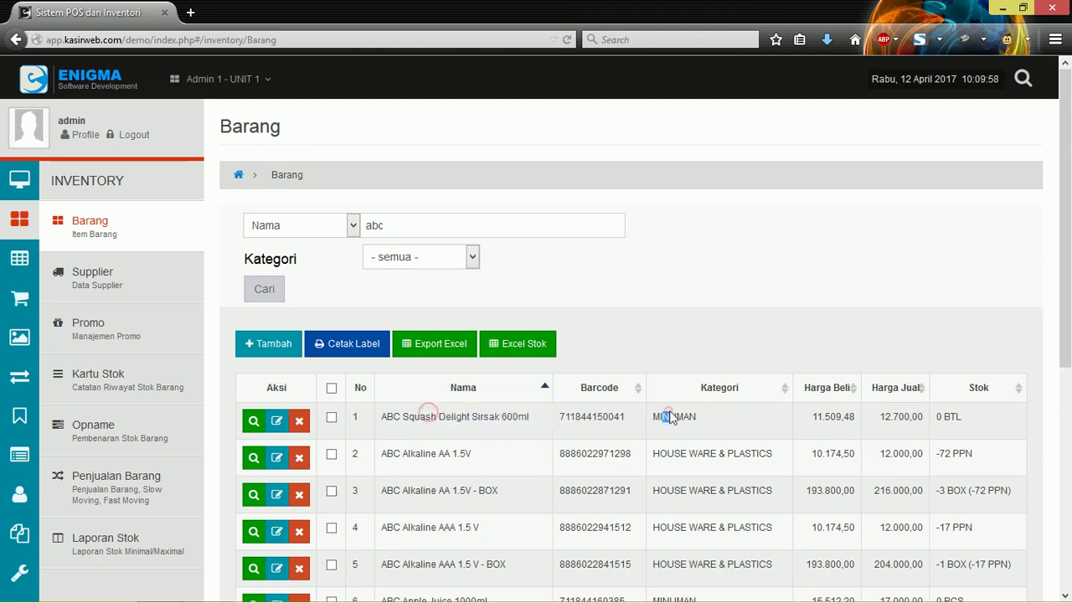
pyautogui.doubleClick(719, 419)
pyautogui.click(717, 418)
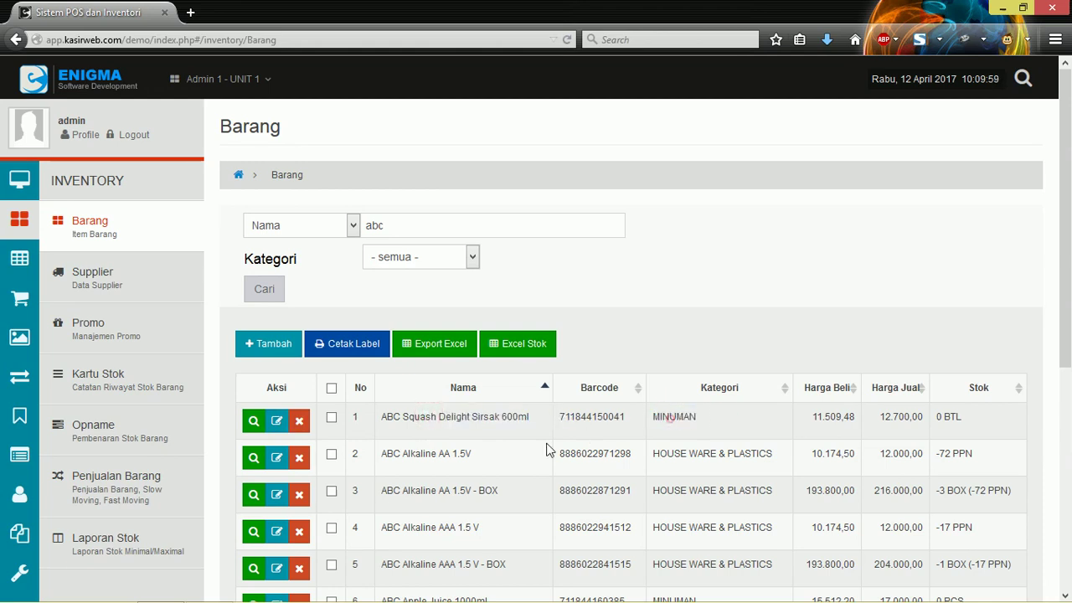
pyautogui.click(277, 422)
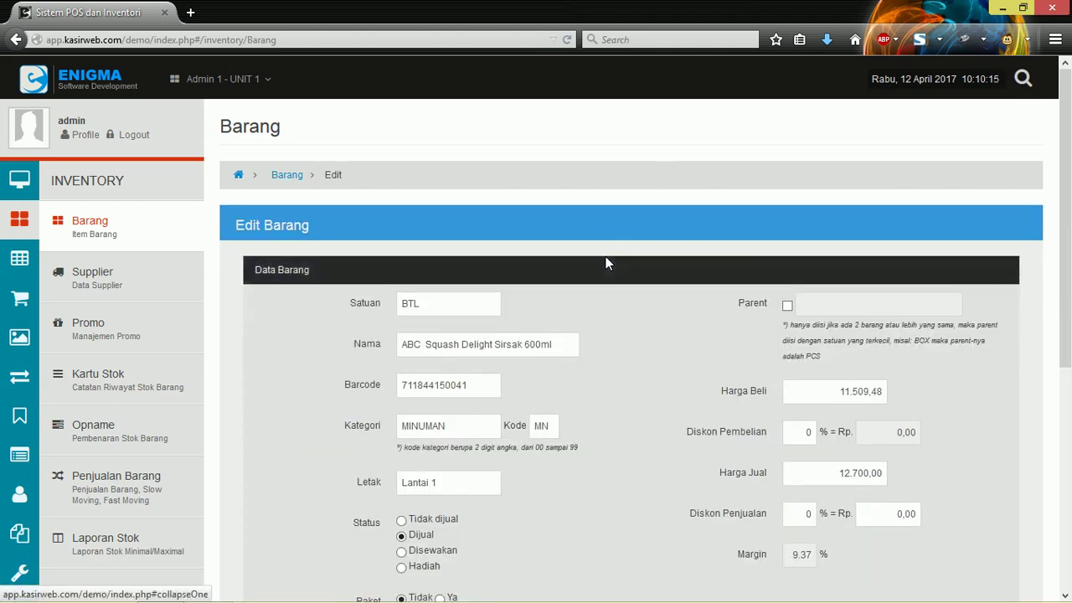
# Step: Step through ABC Squash Delight Sirsak 600ml's Satuan, Nama, Barcode, Letak and Harga Jual, saving unchanged
pyautogui.scroll(-2, 599, 282)
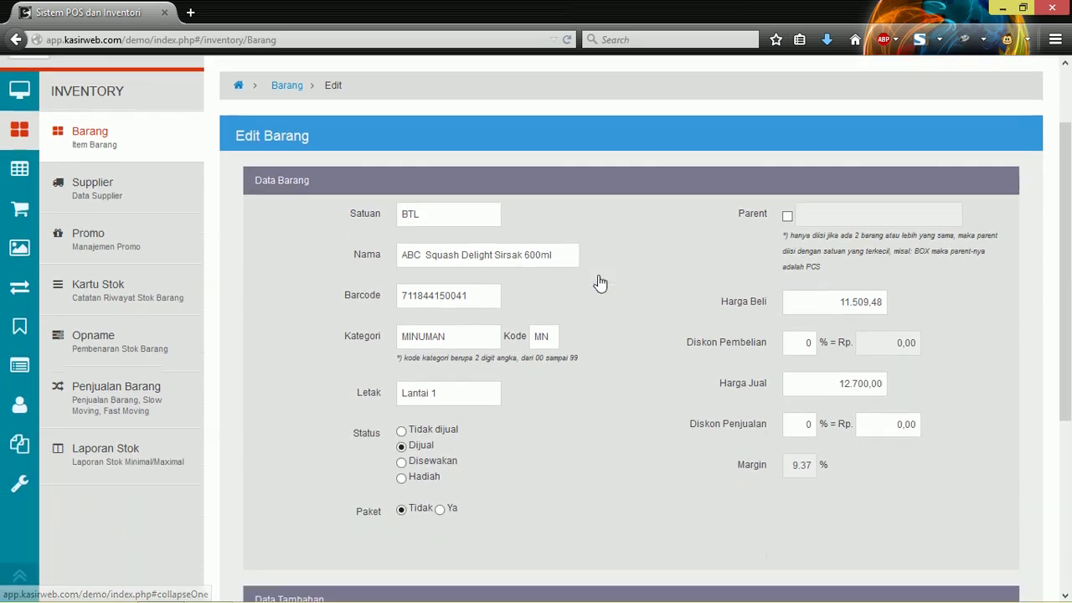
pyautogui.click(490, 212)
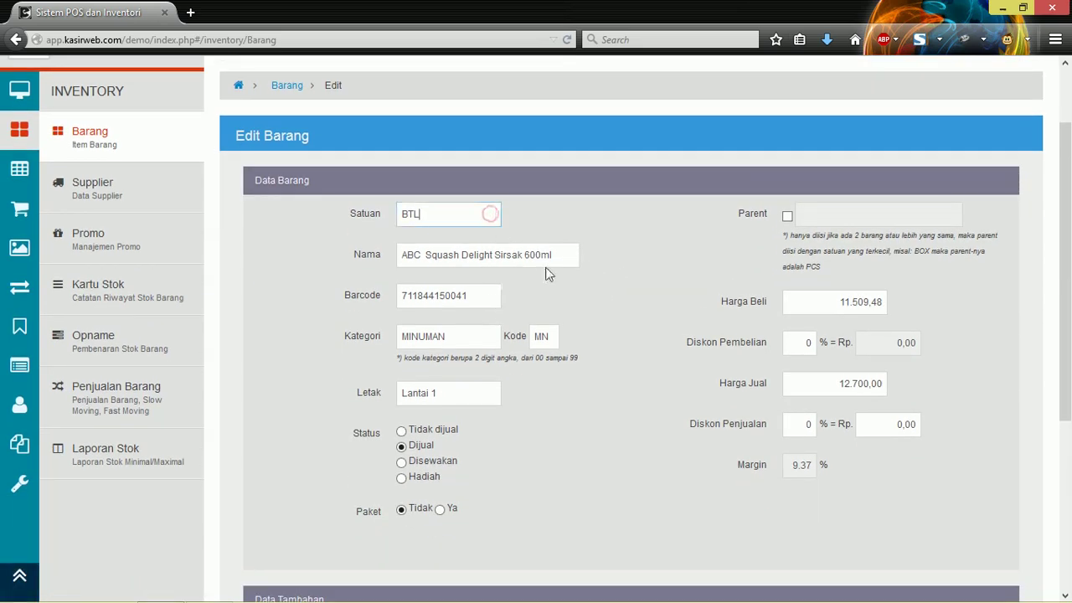
pyautogui.click(556, 247)
pyautogui.click(434, 293)
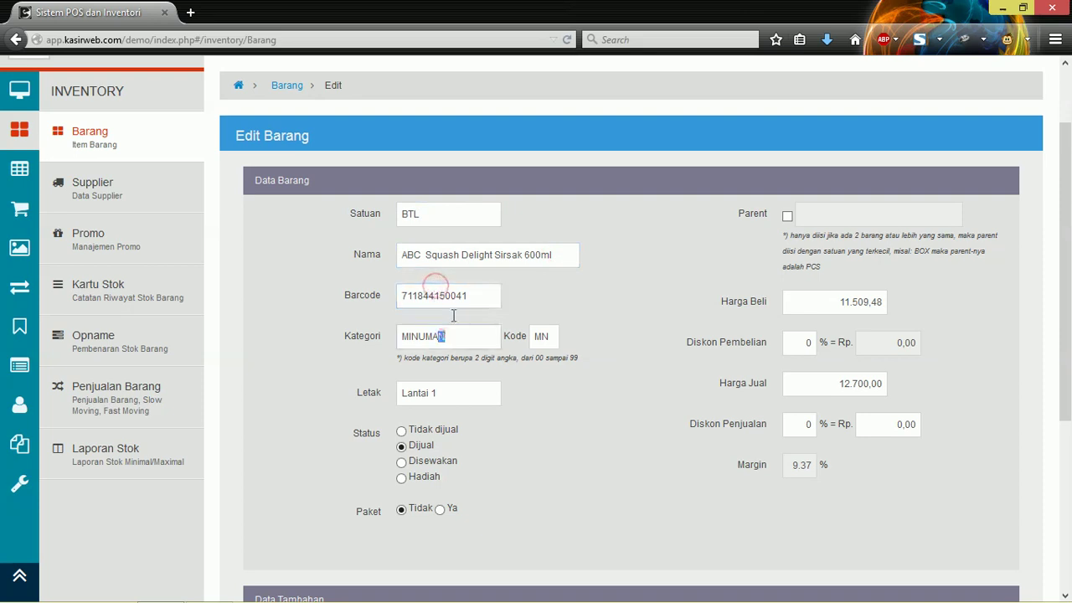
pyautogui.click(469, 287)
pyautogui.click(460, 385)
pyautogui.scroll(-4, 465, 369)
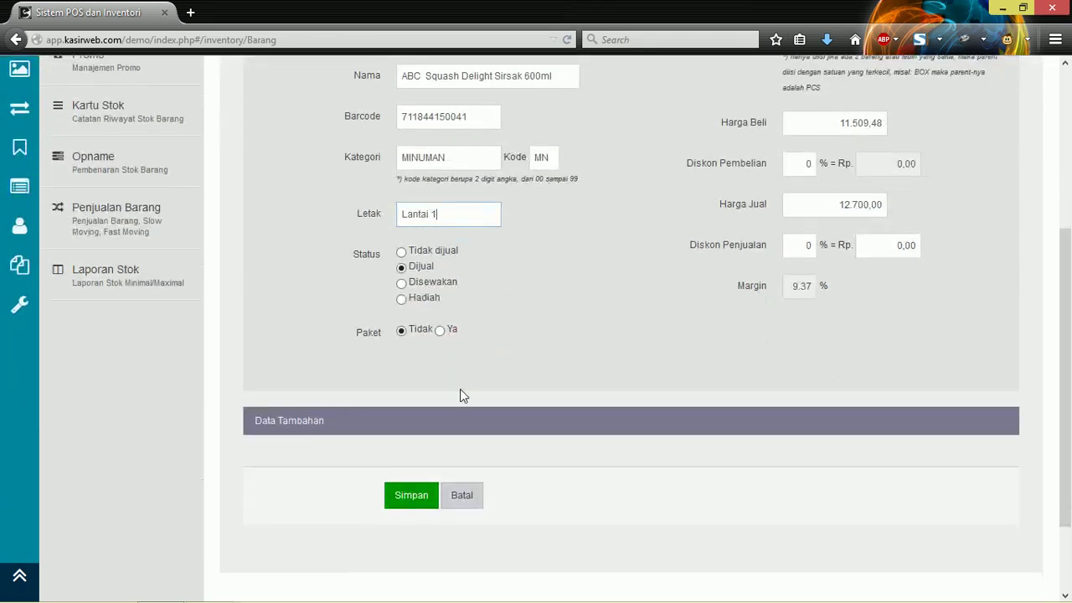
pyautogui.scroll(2, 795, 327)
pyautogui.click(823, 299)
pyautogui.scroll(-4, 544, 371)
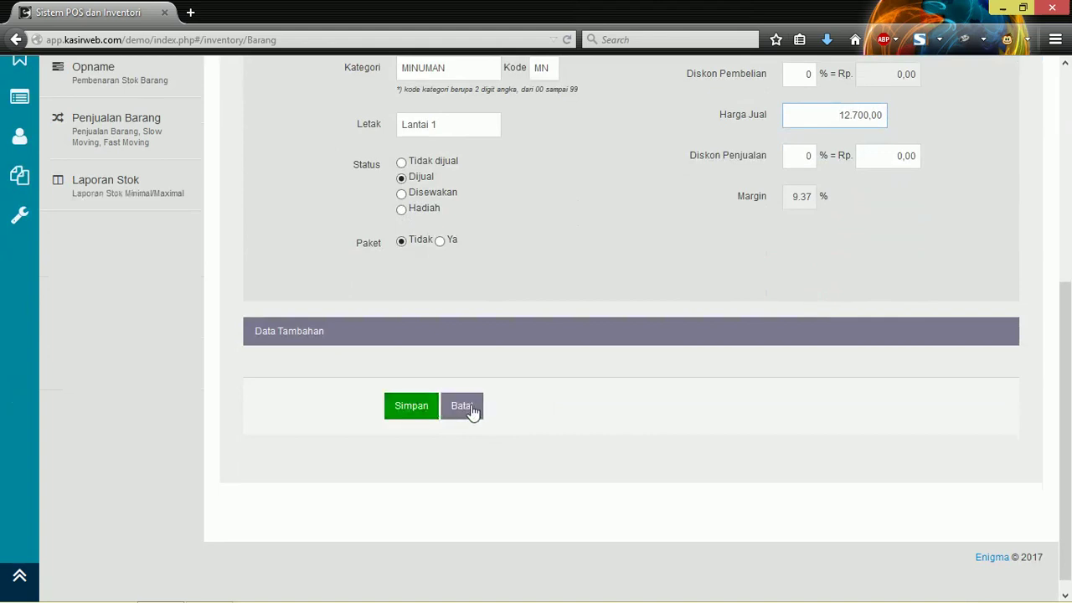
pyautogui.scroll(4, 473, 402)
pyautogui.scroll(-2, 412, 449)
pyautogui.click(408, 493)
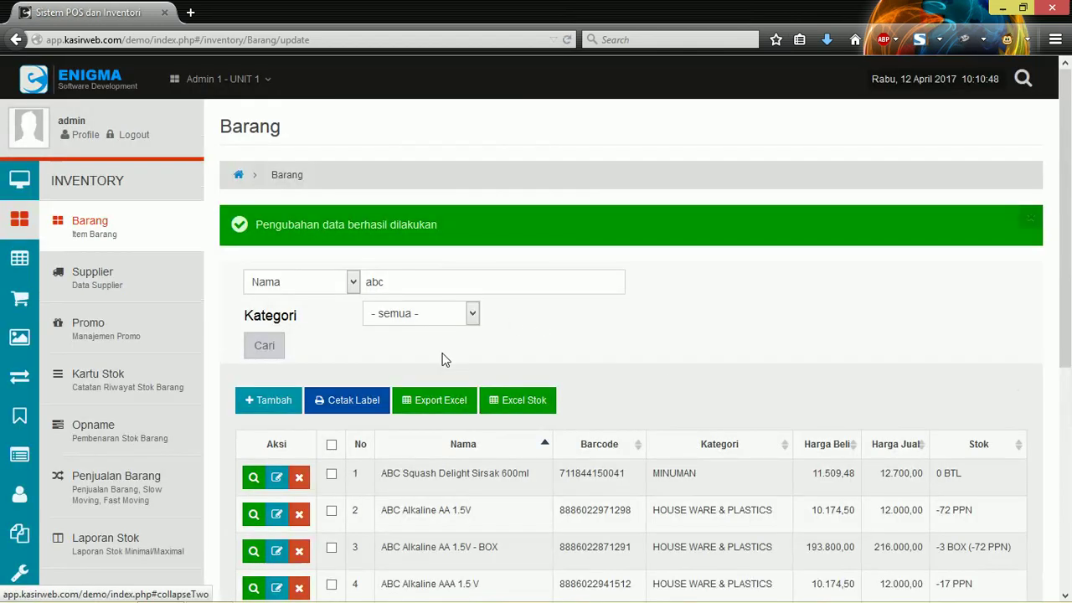
# Step: Check the 'Pengubahan data berhasil dilakukan' confirmation, then start a new item with Tambah
pyautogui.scroll(-2, 426, 406)
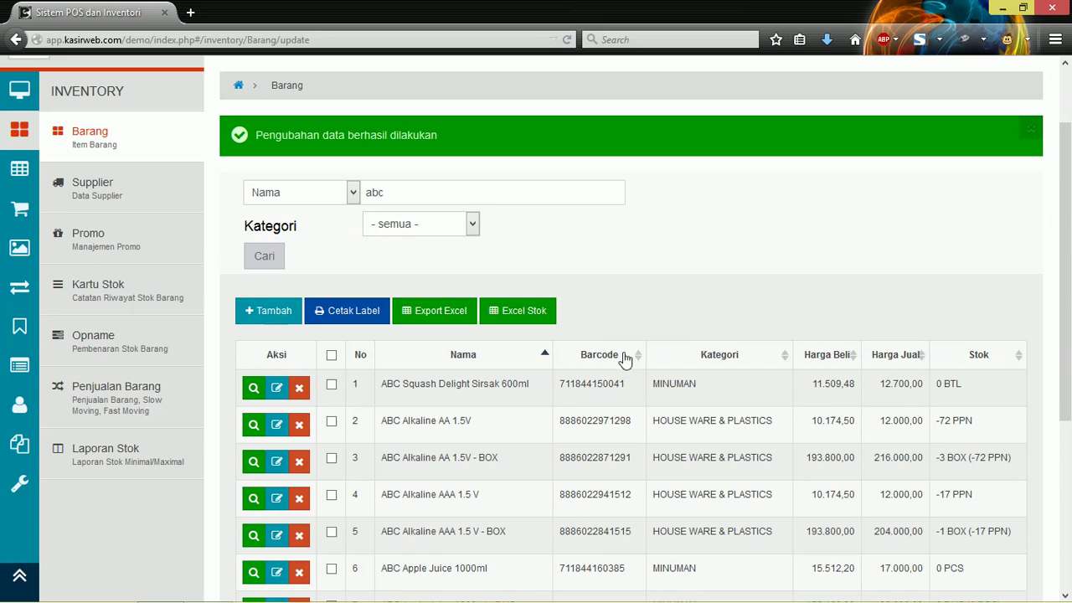
pyautogui.scroll(-2, 624, 360)
pyautogui.scroll(1, 622, 358)
pyautogui.scroll(1, 624, 357)
pyautogui.click(283, 311)
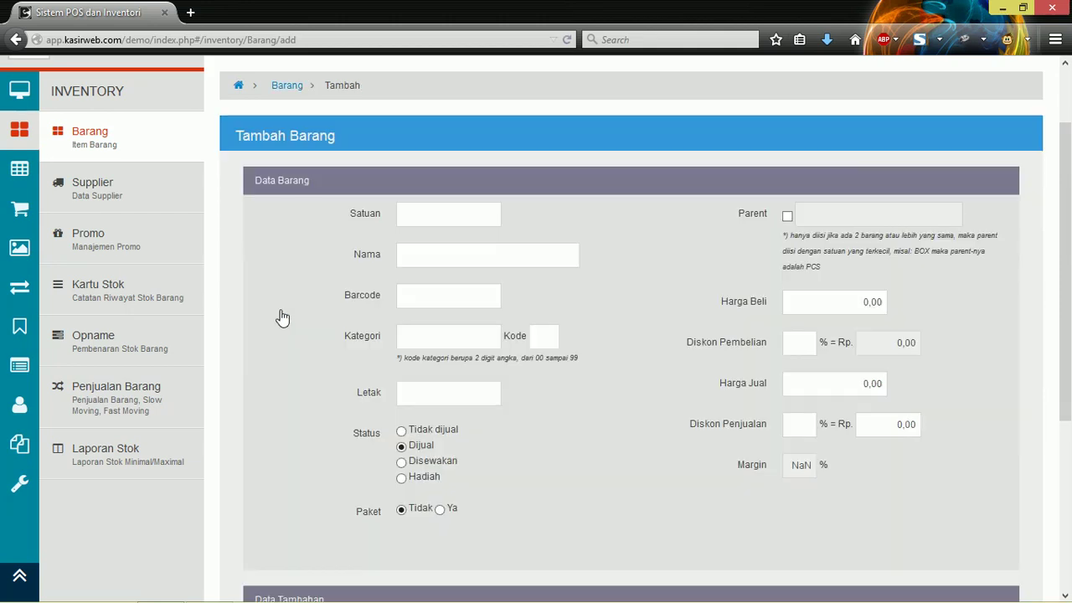
# Step: Enter PCS as the new item's Satuan from the unit suggestions
pyautogui.click(439, 215)
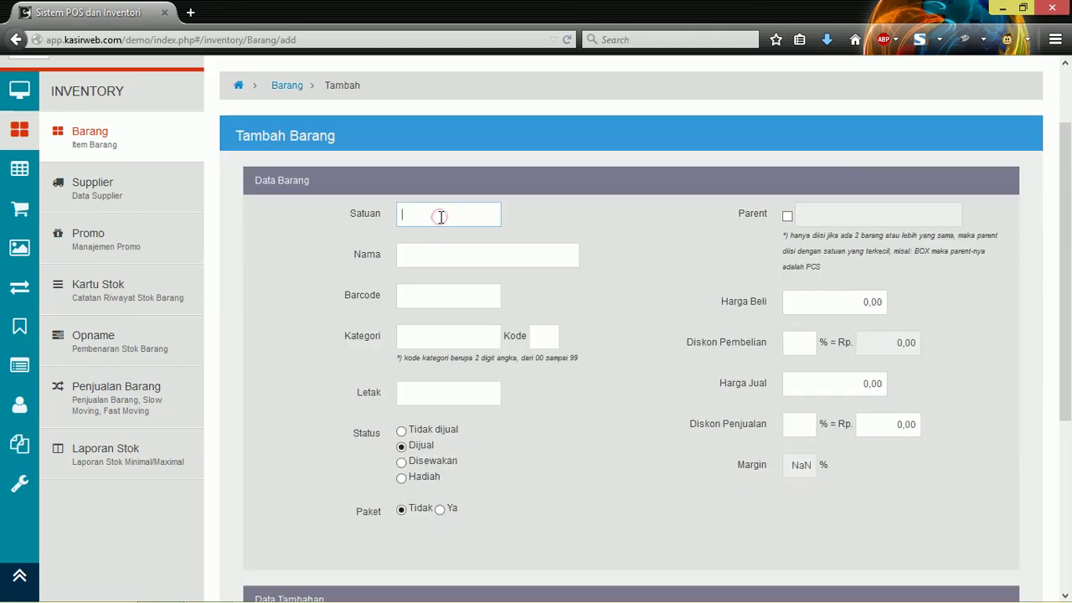
pyautogui.click(480, 258)
pyautogui.click(460, 208)
pyautogui.click(473, 219)
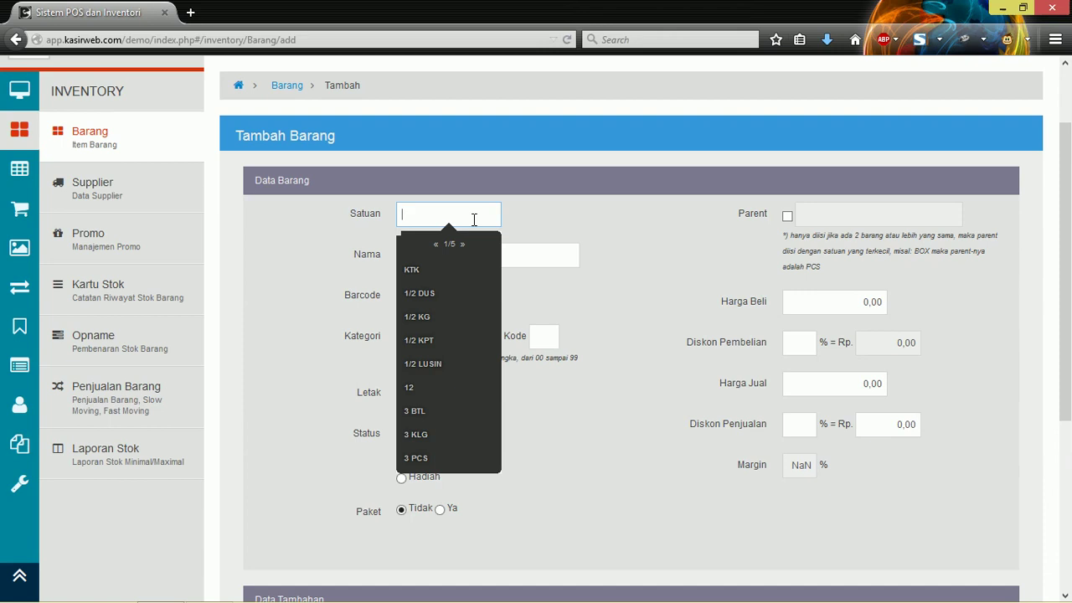
pyautogui.write('p')
pyautogui.press('BackSpace')
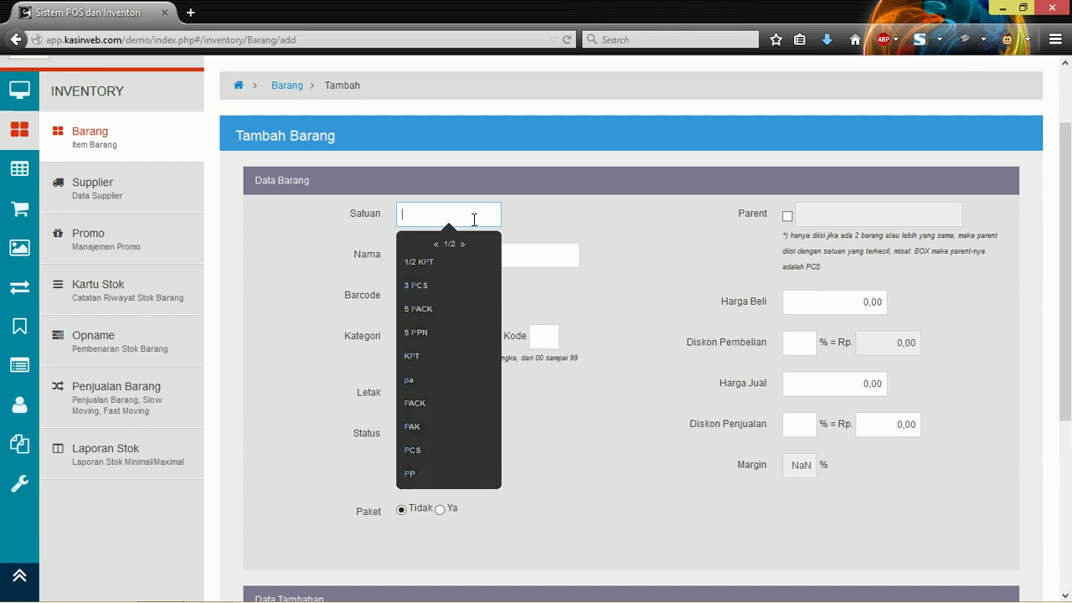
pyautogui.write('pcd')
pyautogui.press('BackSpace')
pyautogui.write('s')
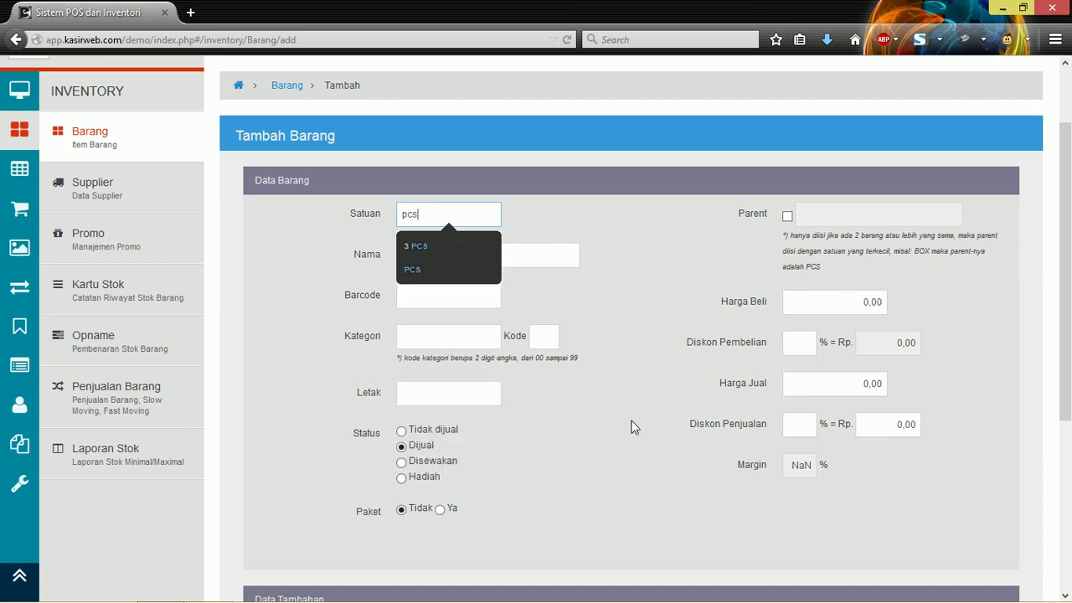
pyautogui.click(431, 268)
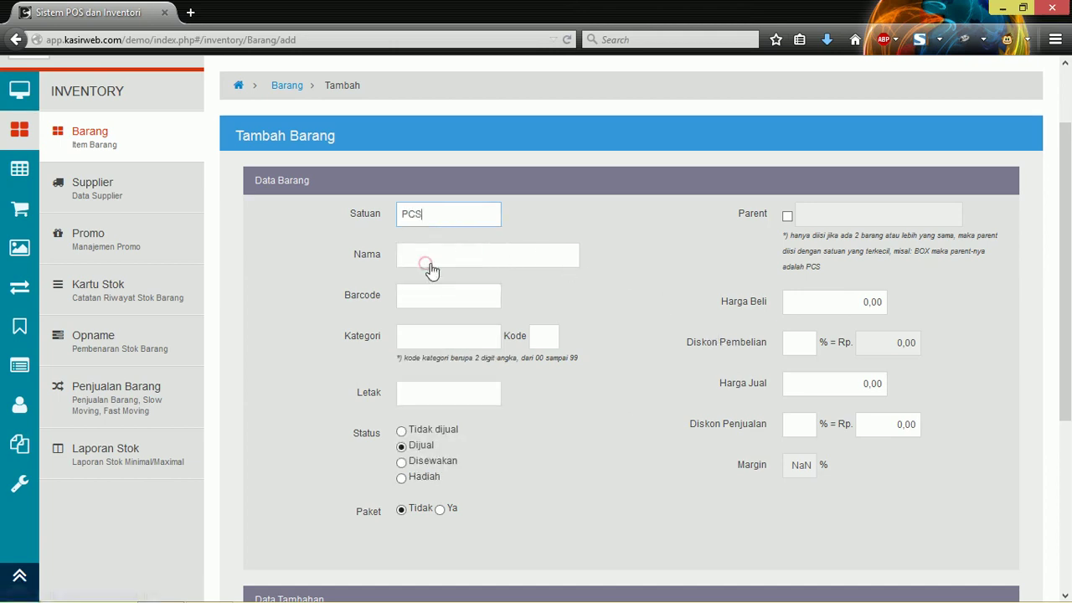
# Step: Select and deselect the PCS unit text to confirm it was entered
pyautogui.doubleClick(483, 218)
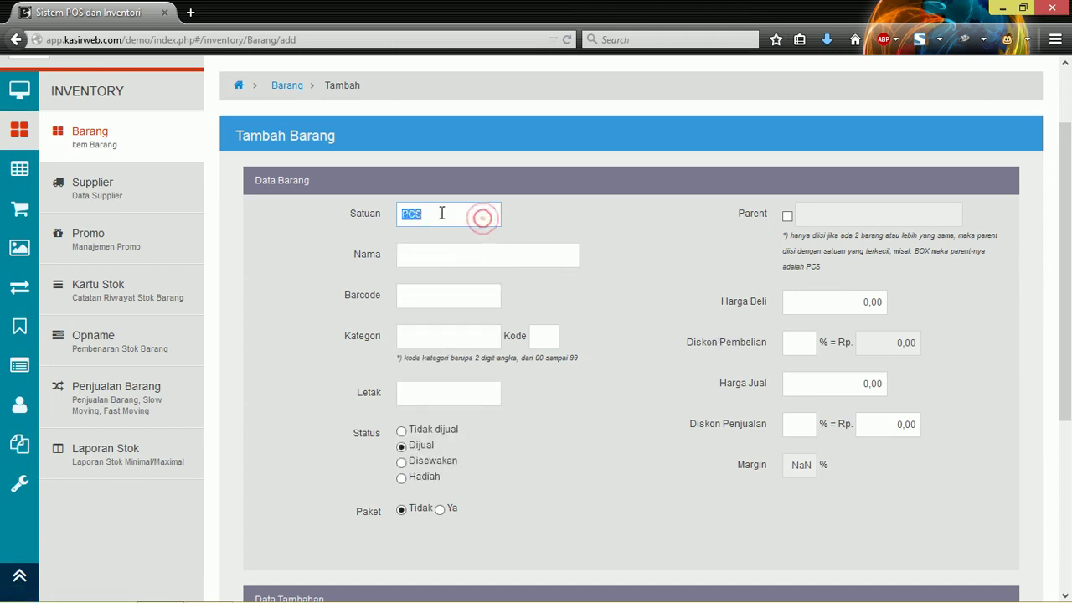
pyautogui.click(440, 212)
pyautogui.doubleClick(473, 212)
pyautogui.click(462, 212)
pyautogui.click(445, 251)
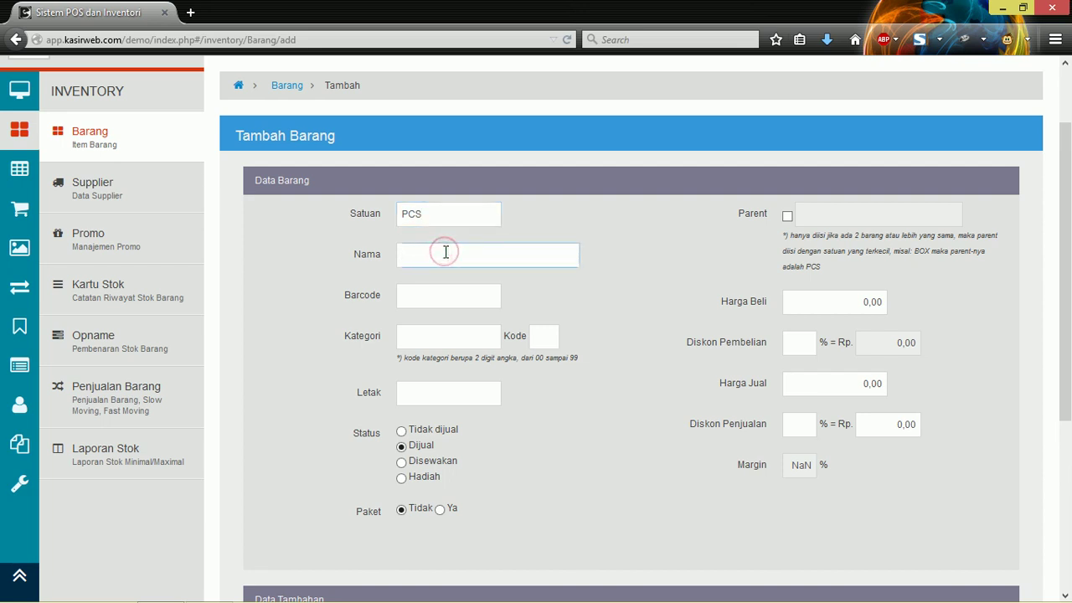
pyautogui.write('abc')
pyautogui.press('BackSpace')
pyautogui.press('BackSpace')
pyautogui.press('BackSpace')
pyautogui.write('le mineral')
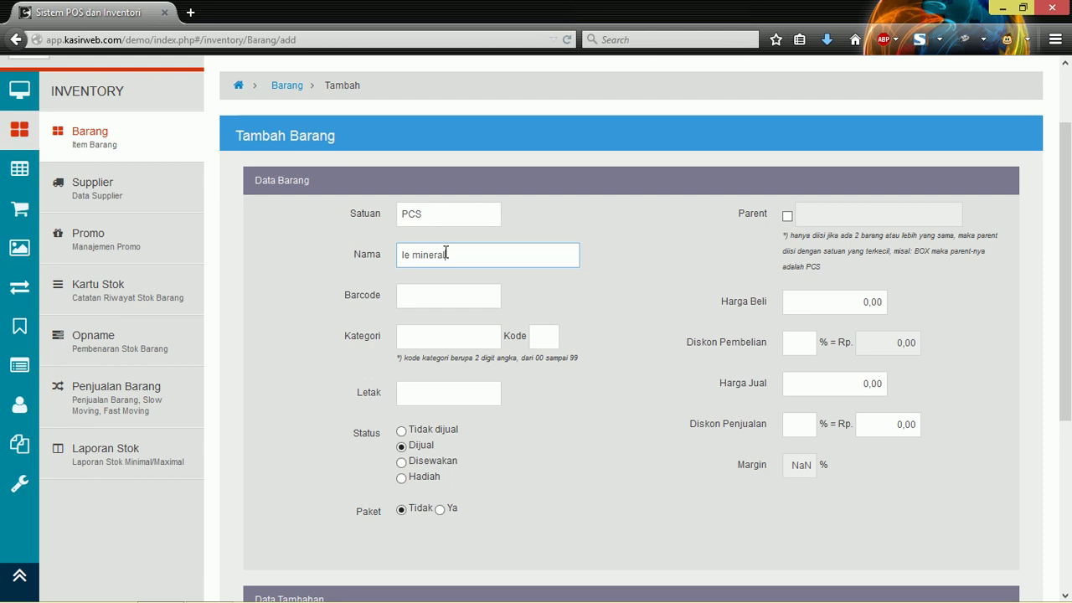
pyautogui.write(' air putih 200ml')
pyautogui.click(440, 214)
pyautogui.click(432, 303)
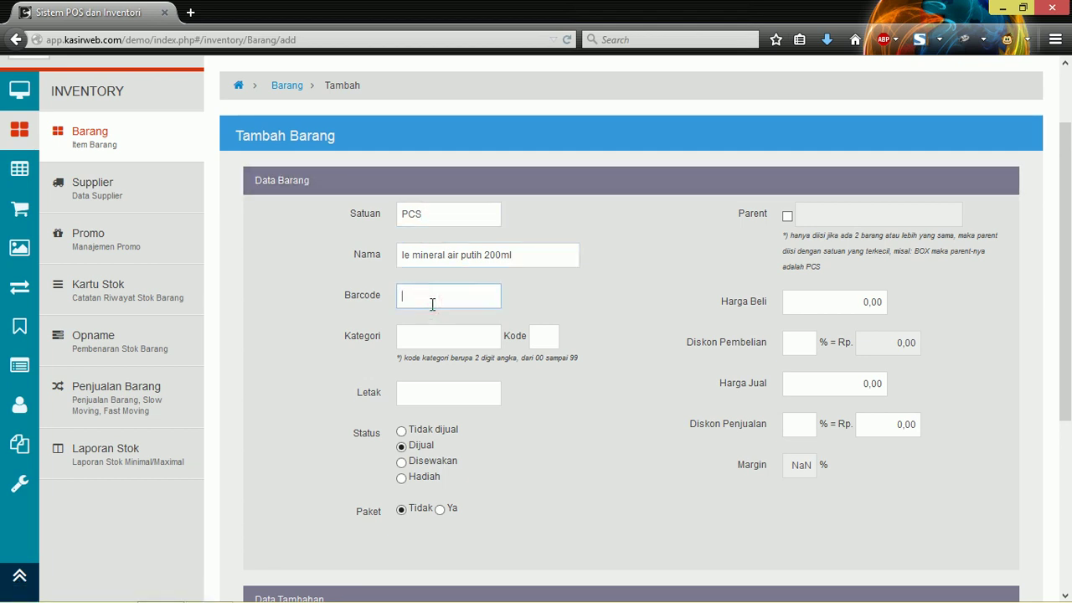
pyautogui.write('346781992363')
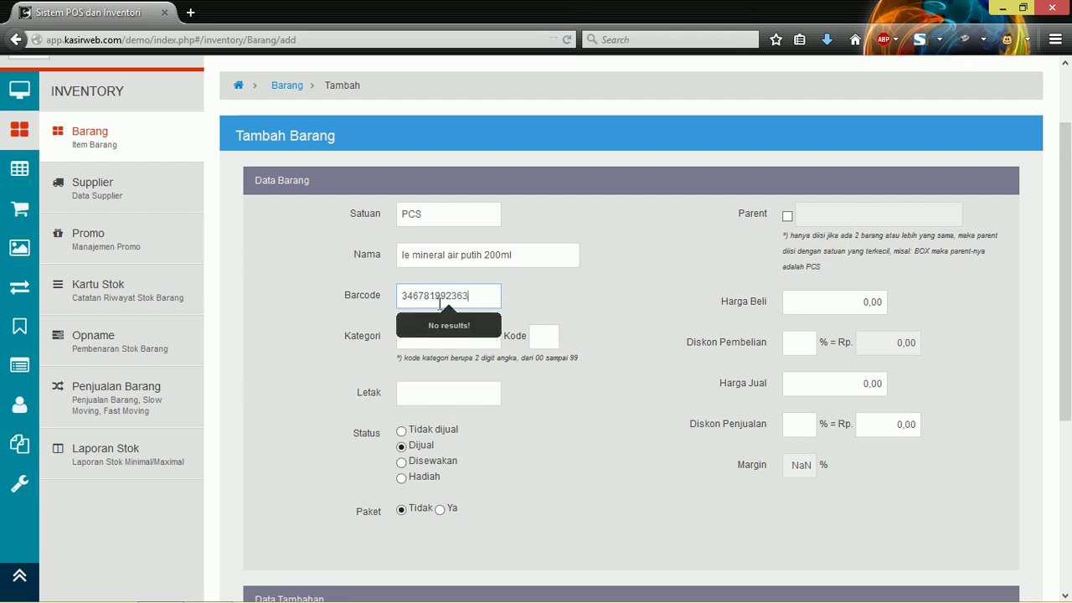
# Step: Set Letak to Lantai 1 and Kategori to MINUMAN from the category list's second page
pyautogui.click(453, 391)
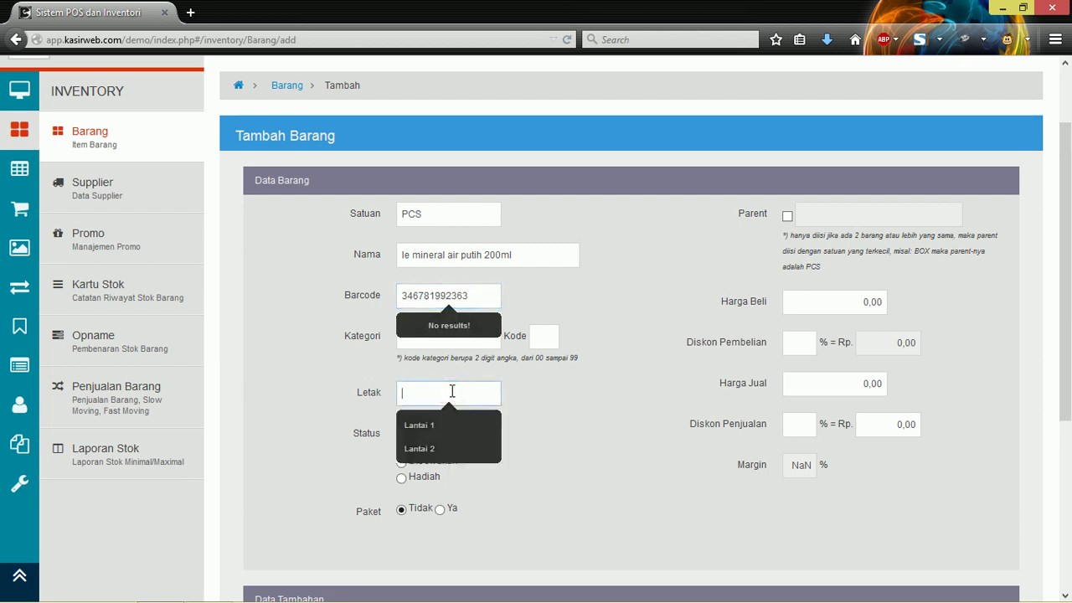
pyautogui.click(434, 425)
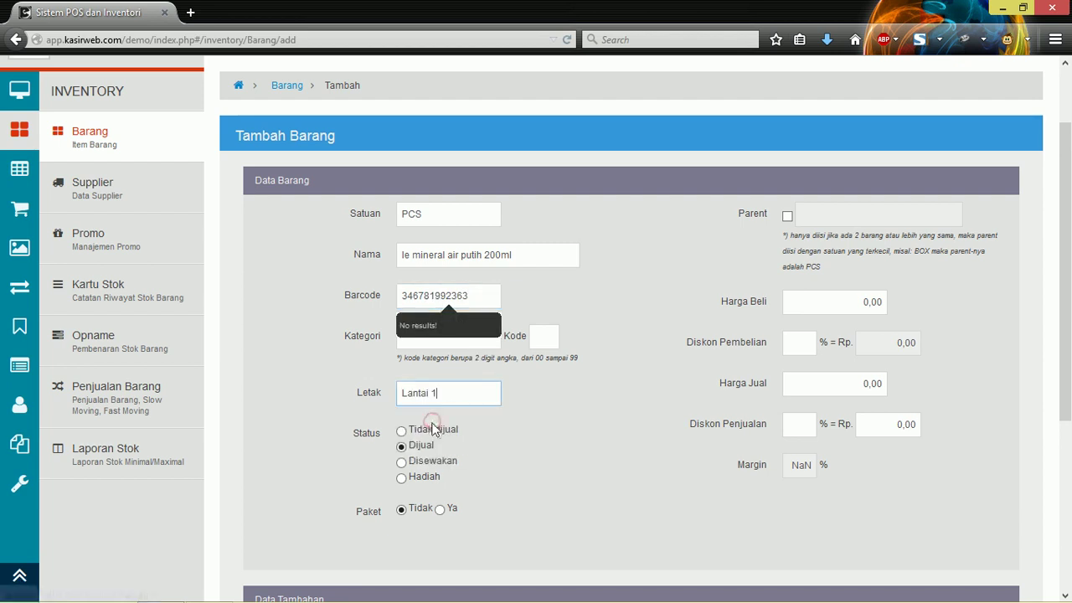
pyautogui.click(459, 343)
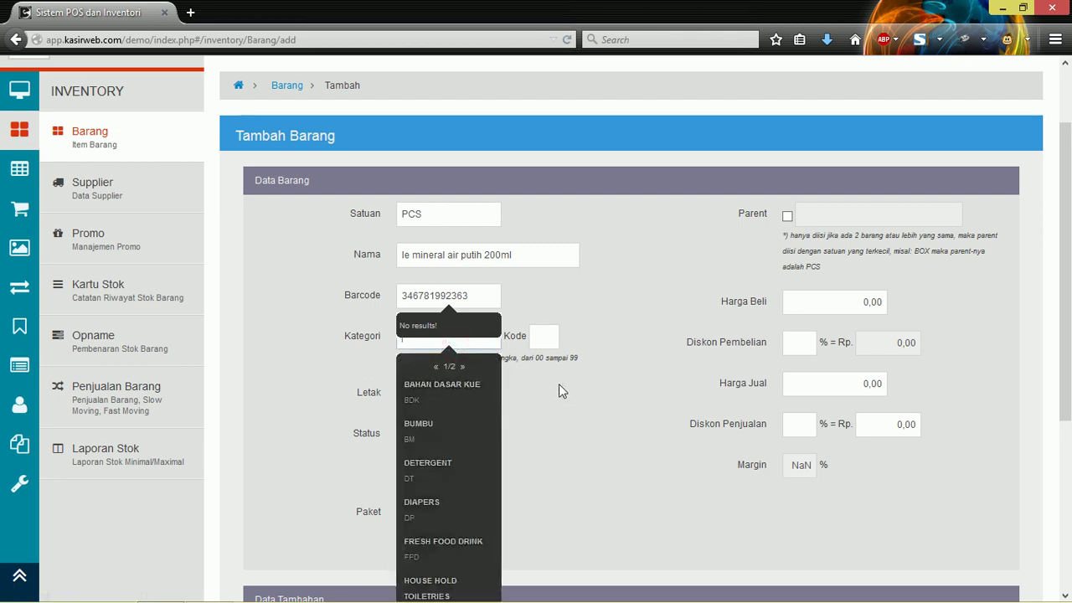
pyautogui.click(632, 431)
pyautogui.click(445, 341)
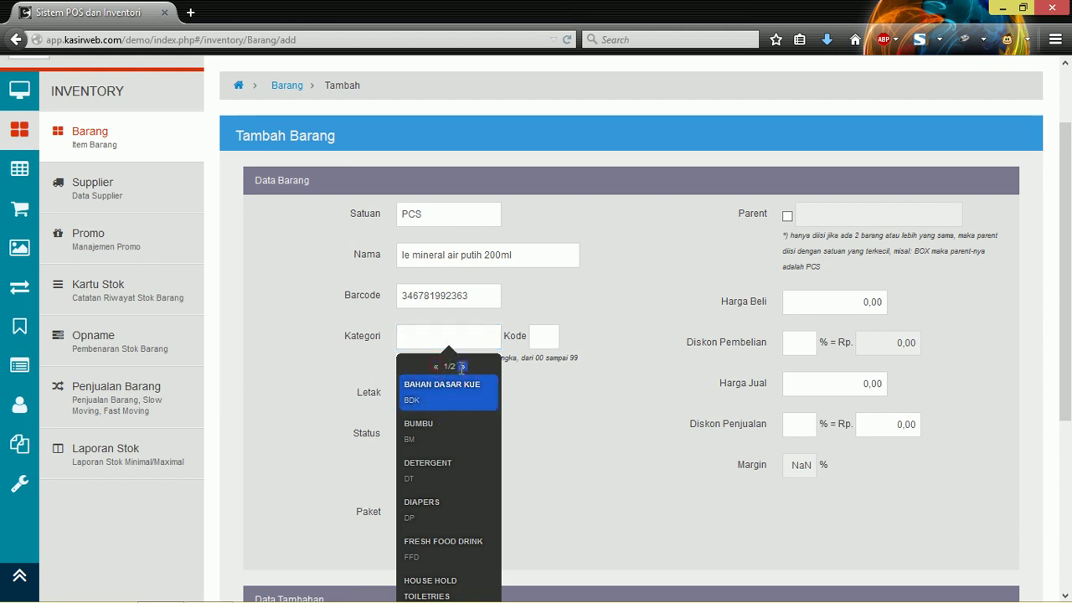
pyautogui.click(461, 366)
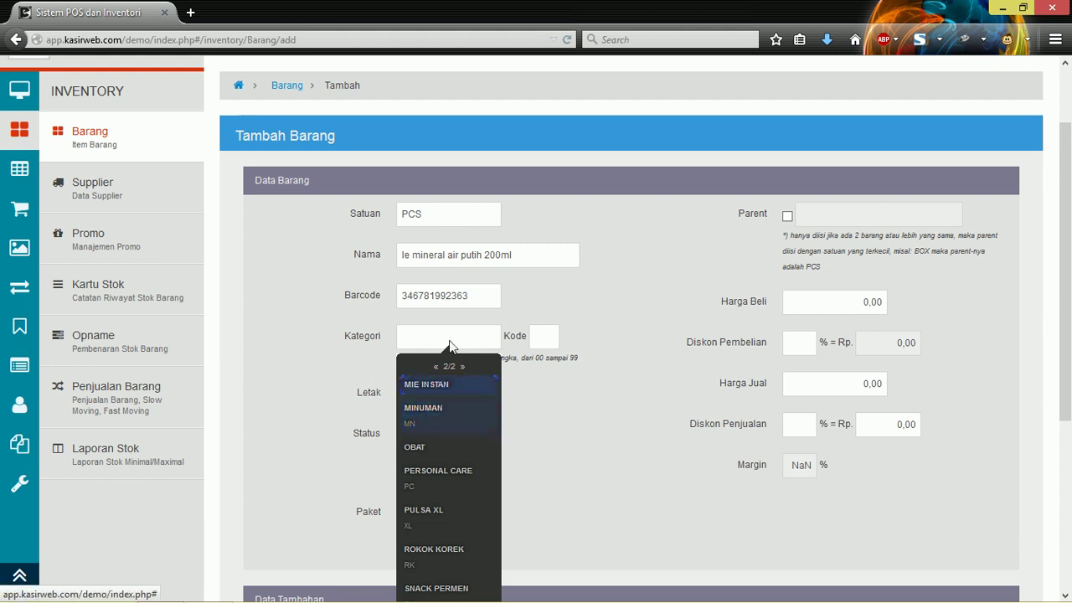
pyautogui.click(435, 410)
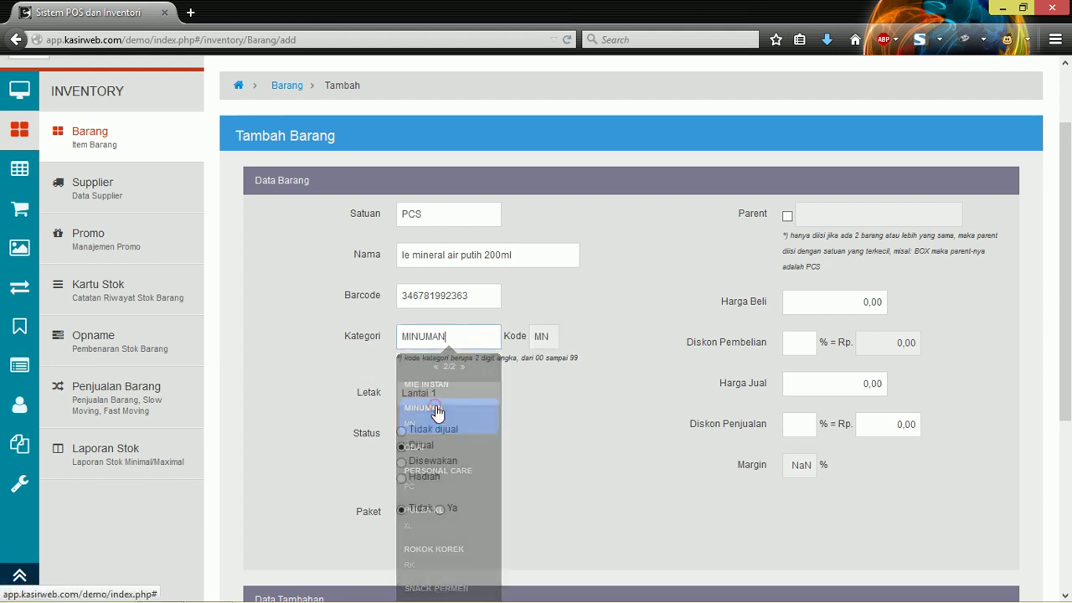
pyautogui.click(556, 432)
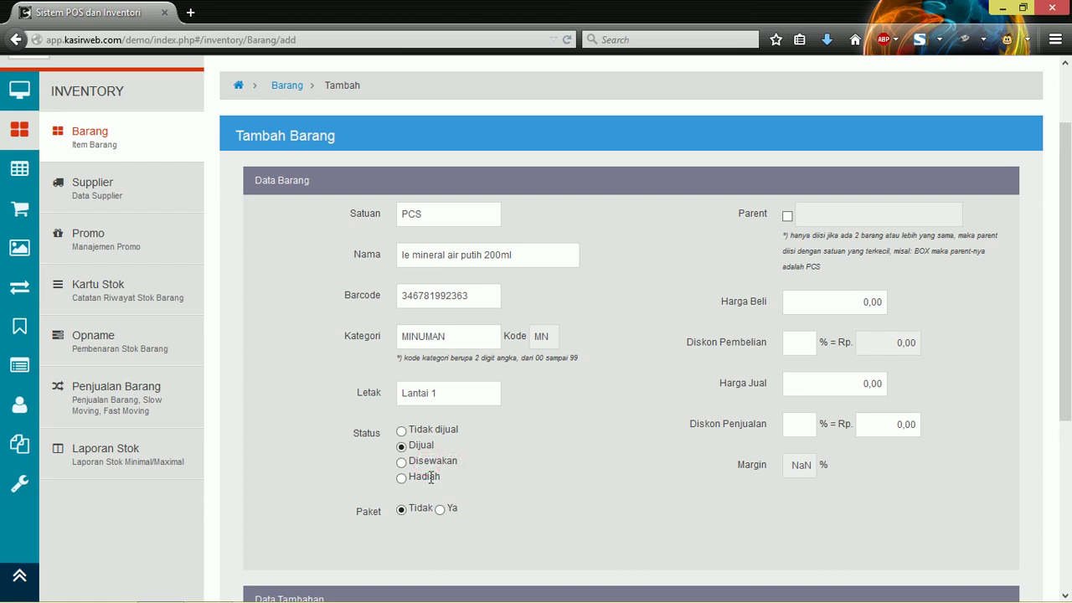
pyautogui.doubleClick(430, 477)
pyautogui.click(788, 216)
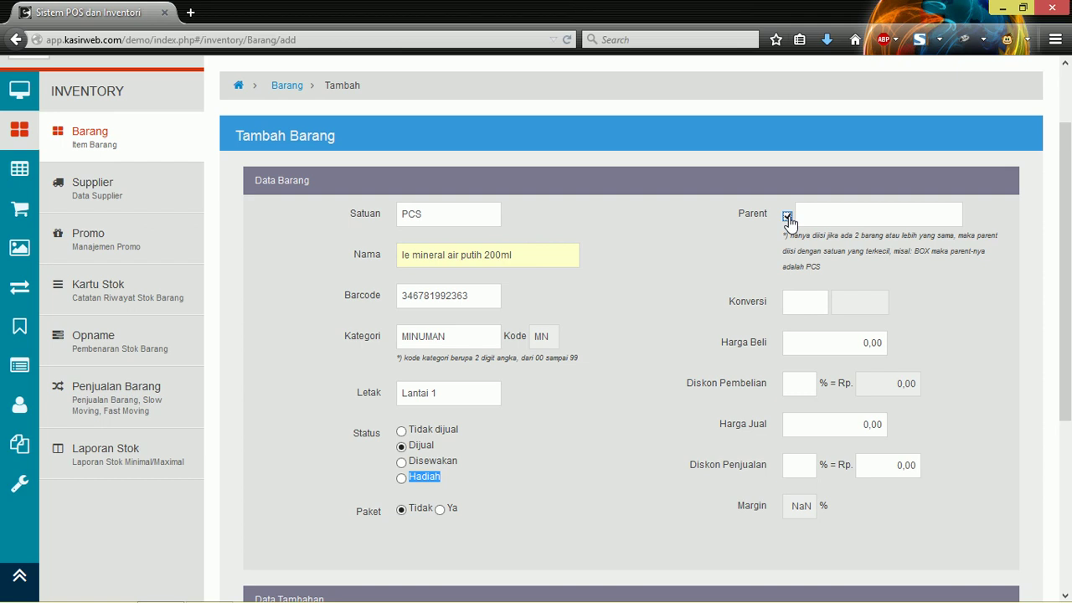
pyautogui.click(788, 217)
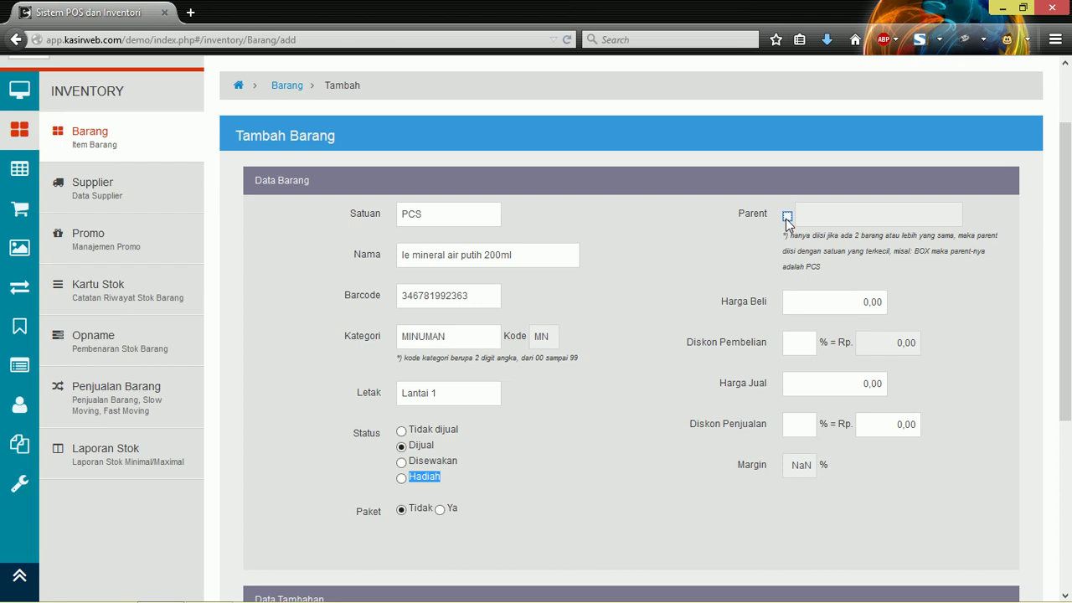
# Step: Enter a Harga Beli of 5000 and a Harga Jual of 6000
pyautogui.click(868, 301)
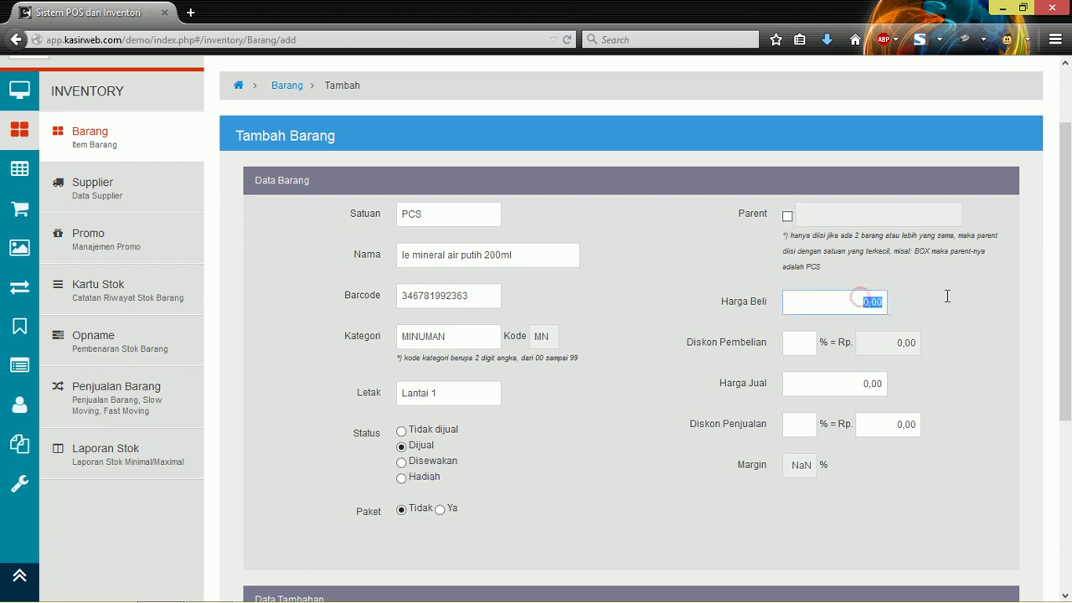
pyautogui.write('5000')
pyautogui.click(808, 347)
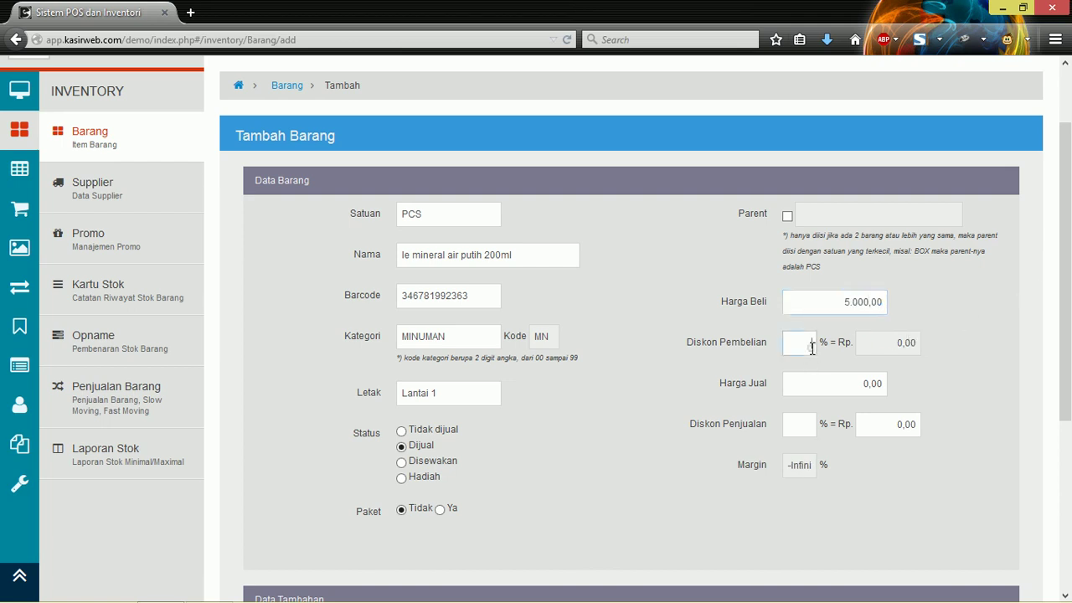
pyautogui.click(865, 384)
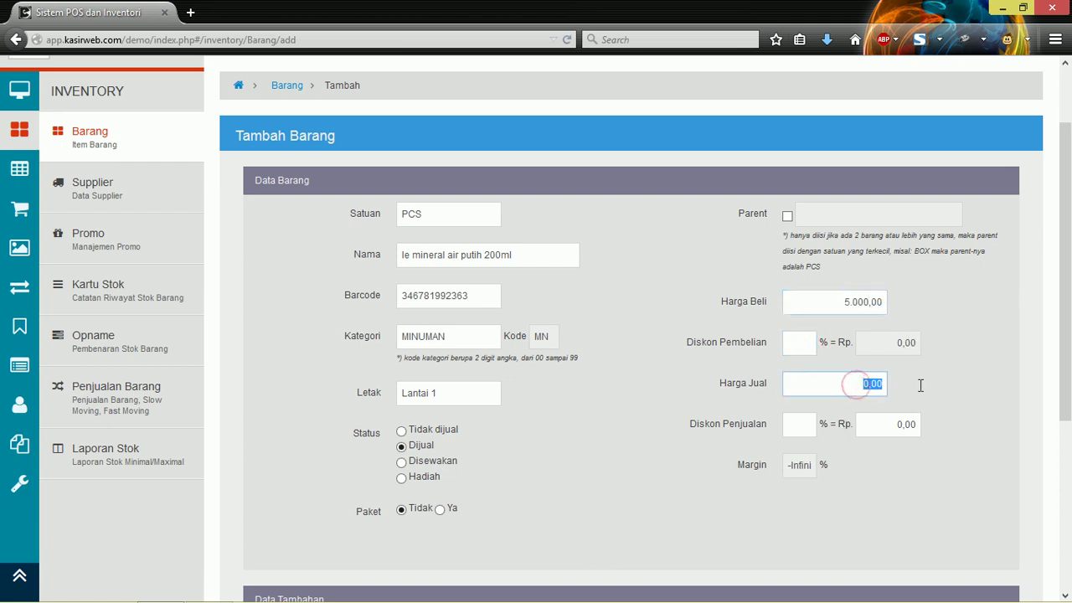
pyautogui.write('6000')
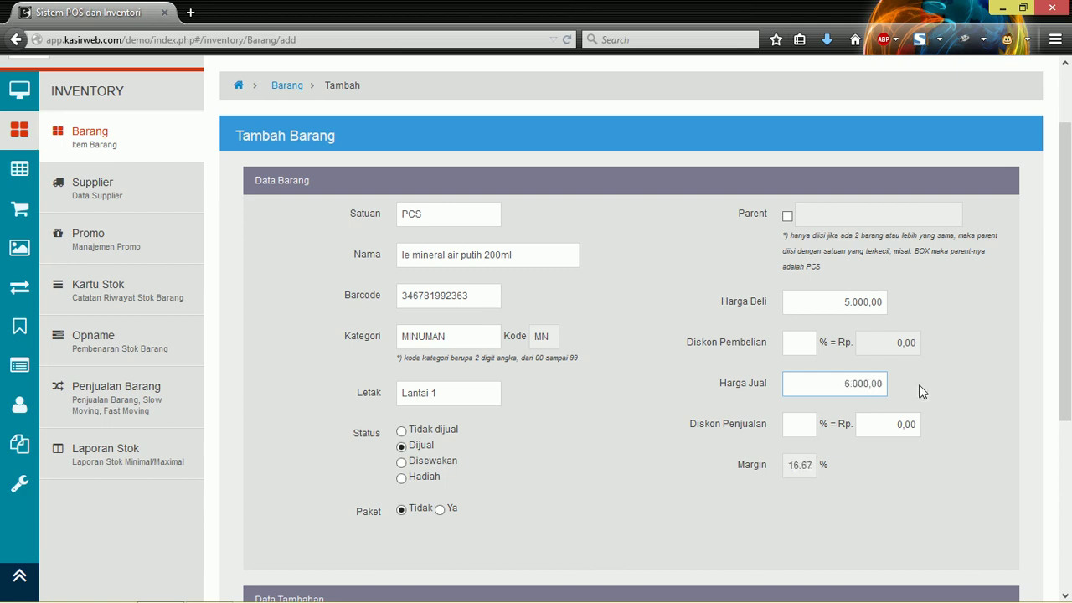
# Step: Check the sales discount fields and the 16.67% margin, then expand Data Tambahan
pyautogui.click(808, 426)
pyautogui.click(885, 426)
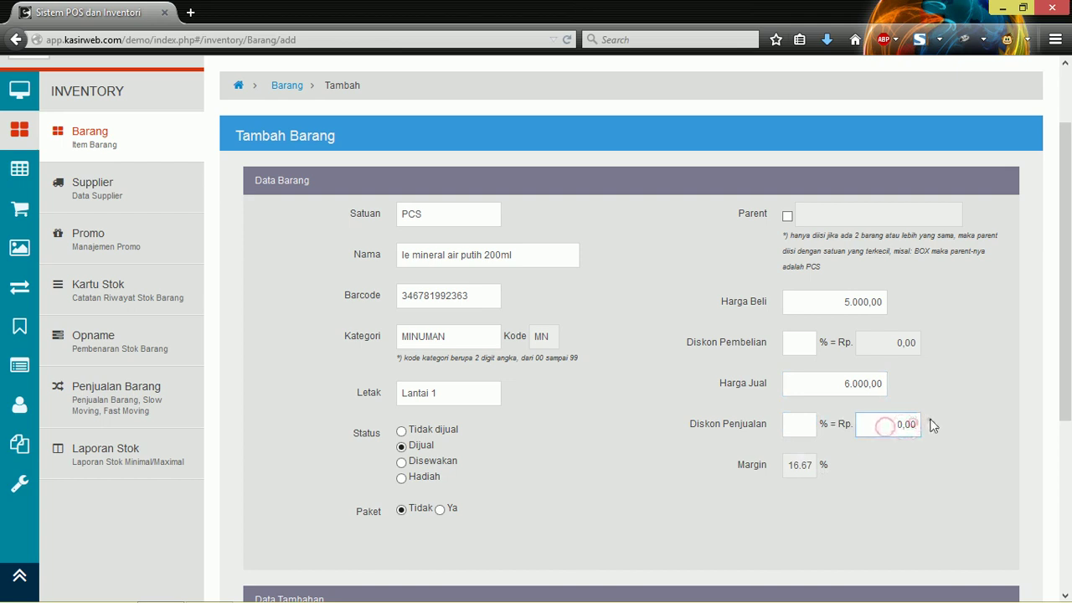
pyautogui.doubleClick(927, 422)
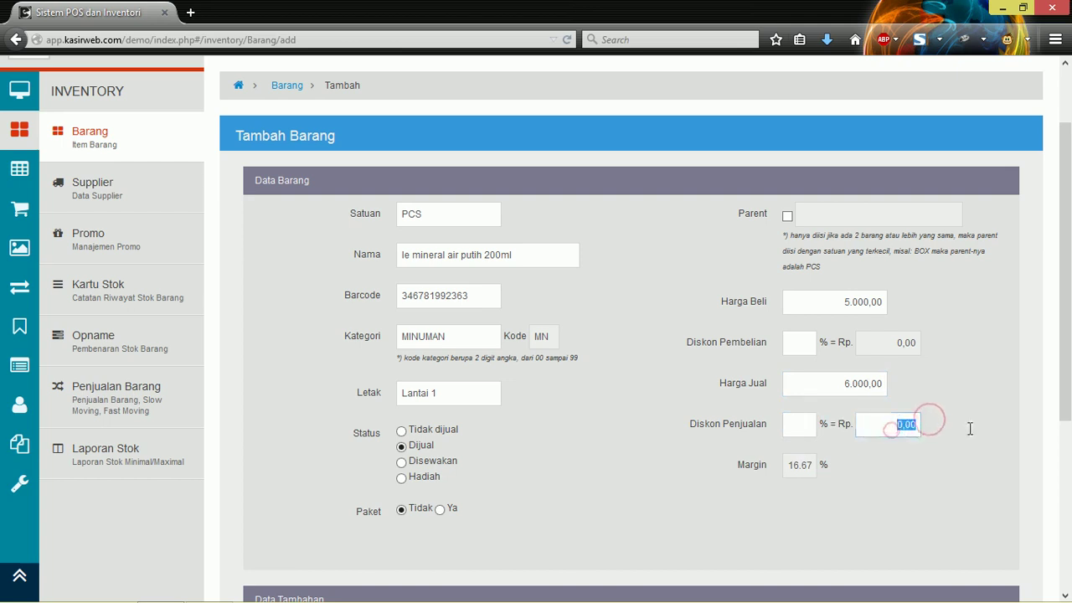
pyautogui.click(784, 469)
pyautogui.moveTo(812, 468); pyautogui.dragTo(771, 469)
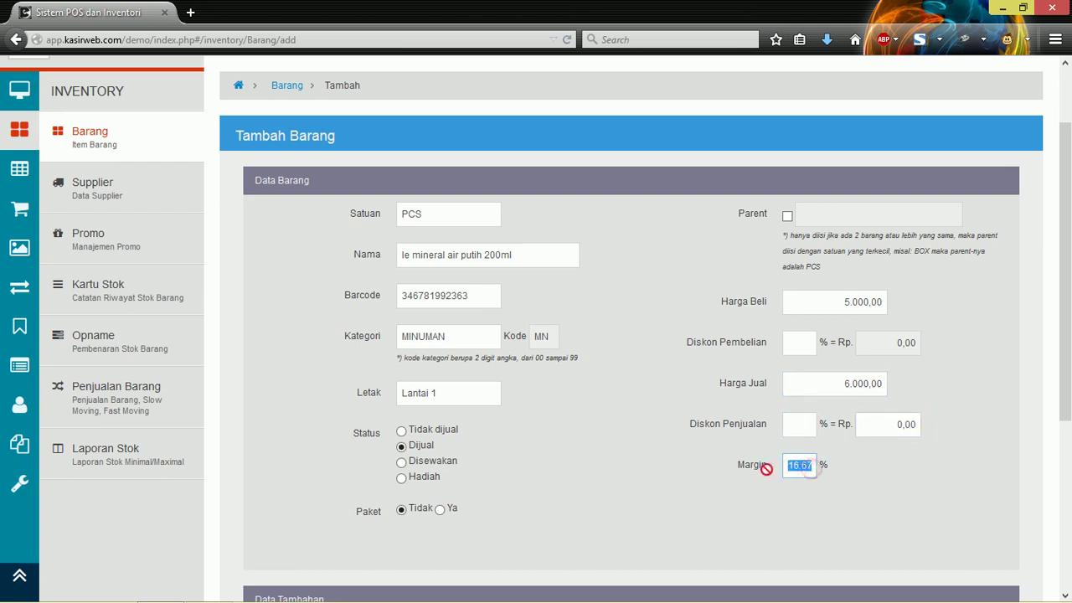
pyautogui.scroll(-4, 720, 368)
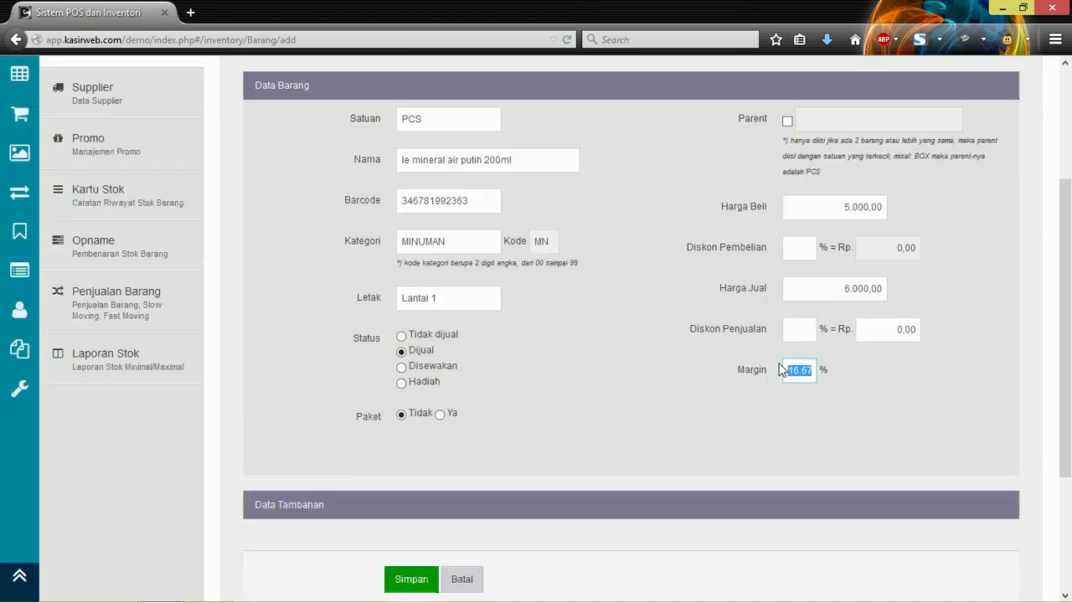
pyautogui.click(645, 428)
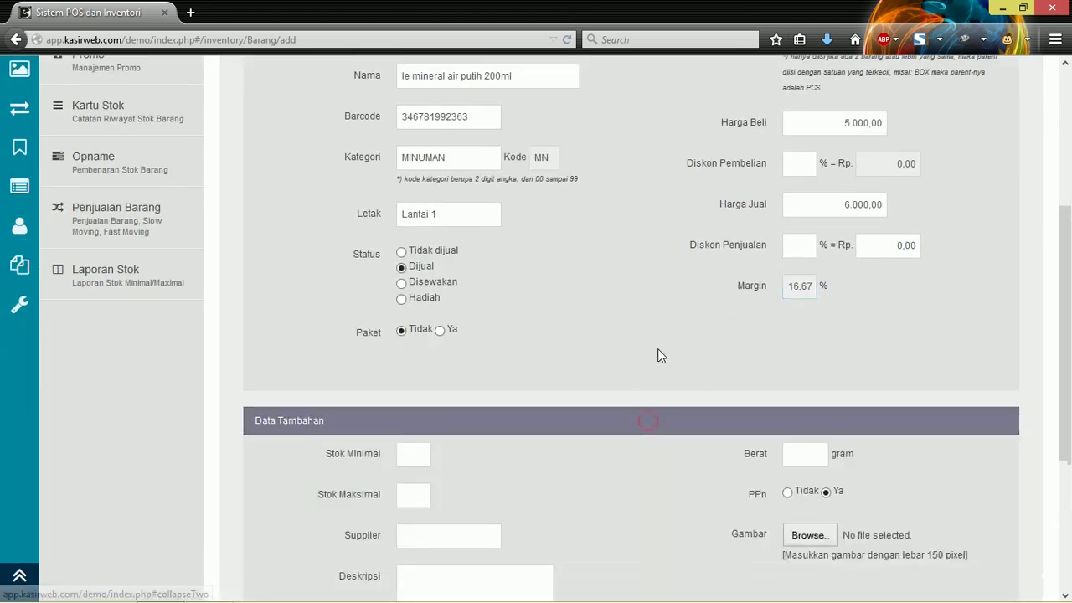
# Step: Go over the minimum/maximum stock, supplier, description and weight fields, then save the item
pyautogui.scroll(-3, 657, 352)
pyautogui.scroll(-1, 657, 355)
pyautogui.click(427, 277)
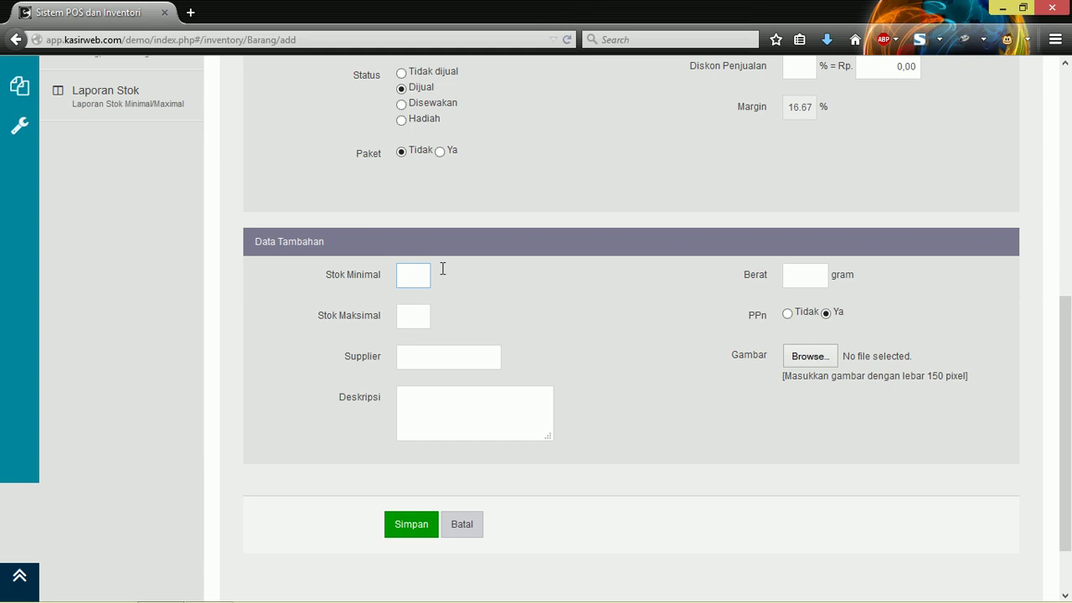
pyautogui.click(427, 311)
pyautogui.click(469, 365)
pyautogui.click(462, 412)
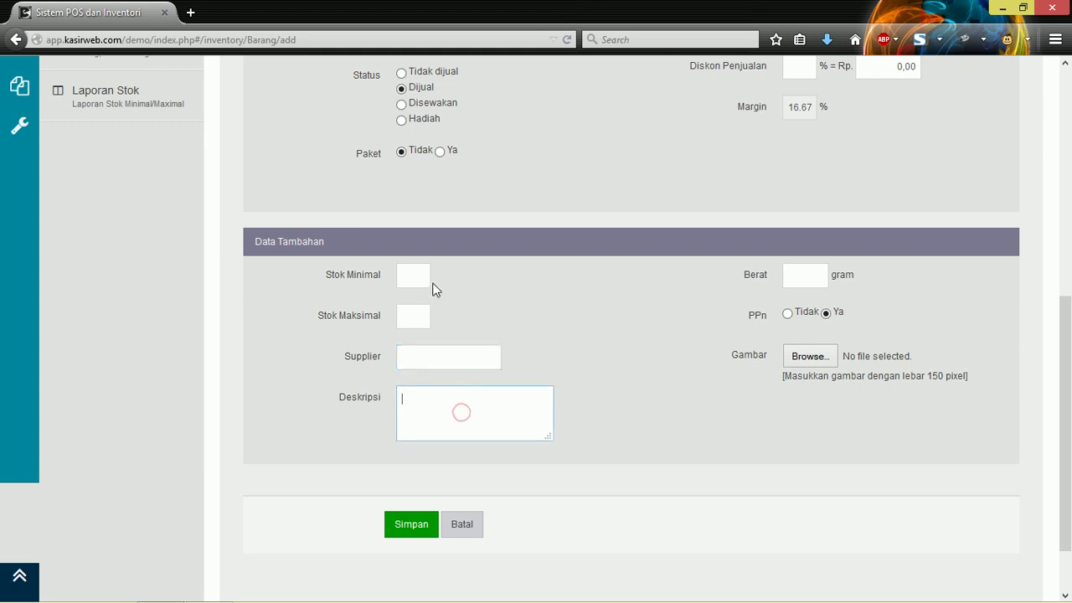
pyautogui.click(430, 385)
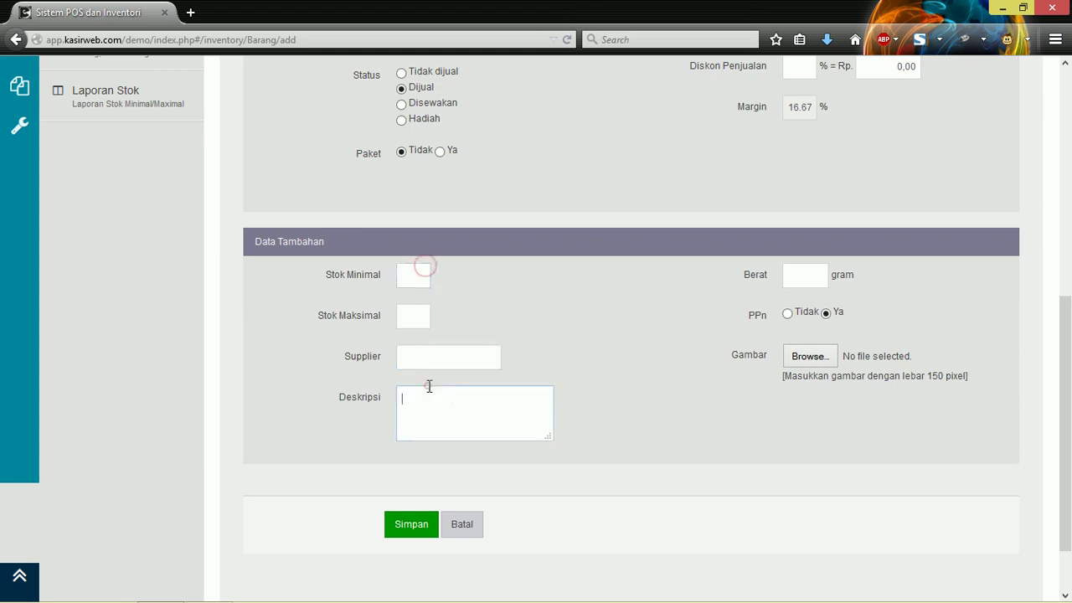
pyautogui.click(804, 280)
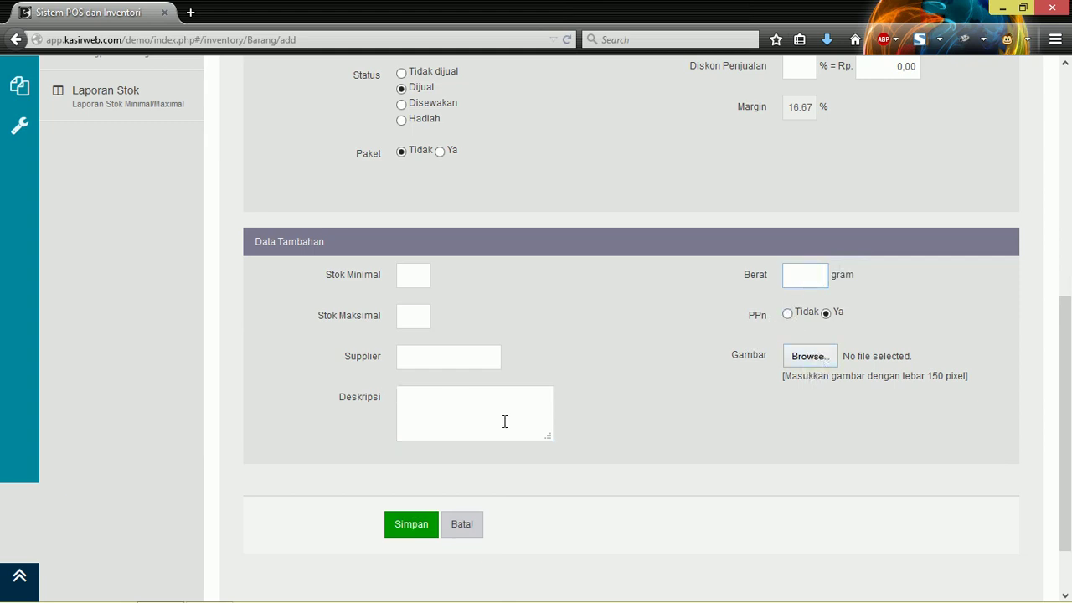
pyautogui.click(399, 527)
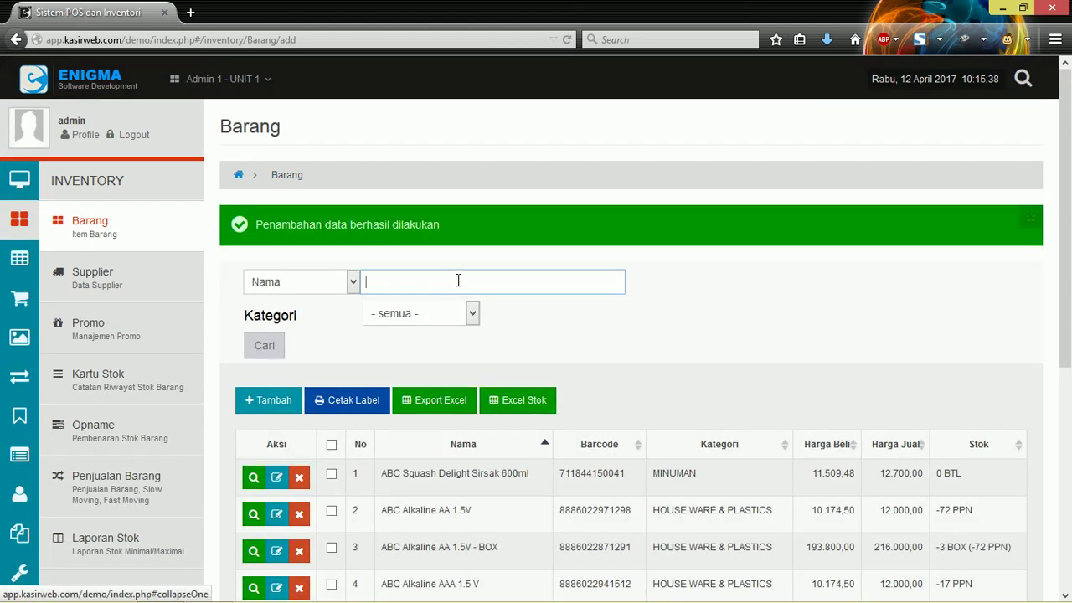
# Step: Note the success message, then enter 'le m' in the Barang name search box
pyautogui.moveTo(228, 225); pyautogui.dragTo(441, 219)
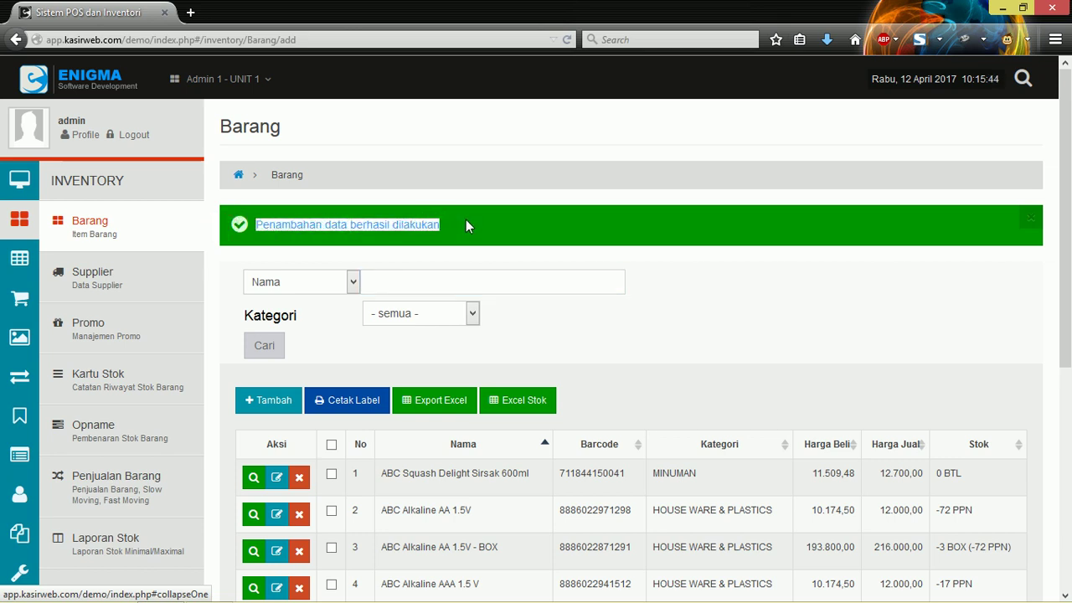
pyautogui.click(468, 222)
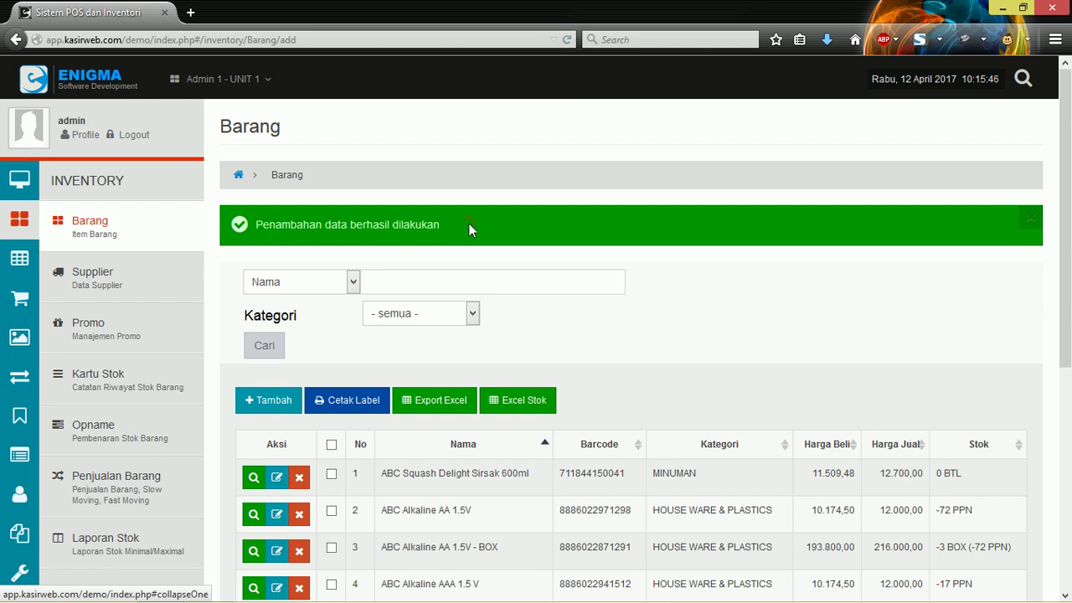
pyautogui.scroll(-3, 663, 308)
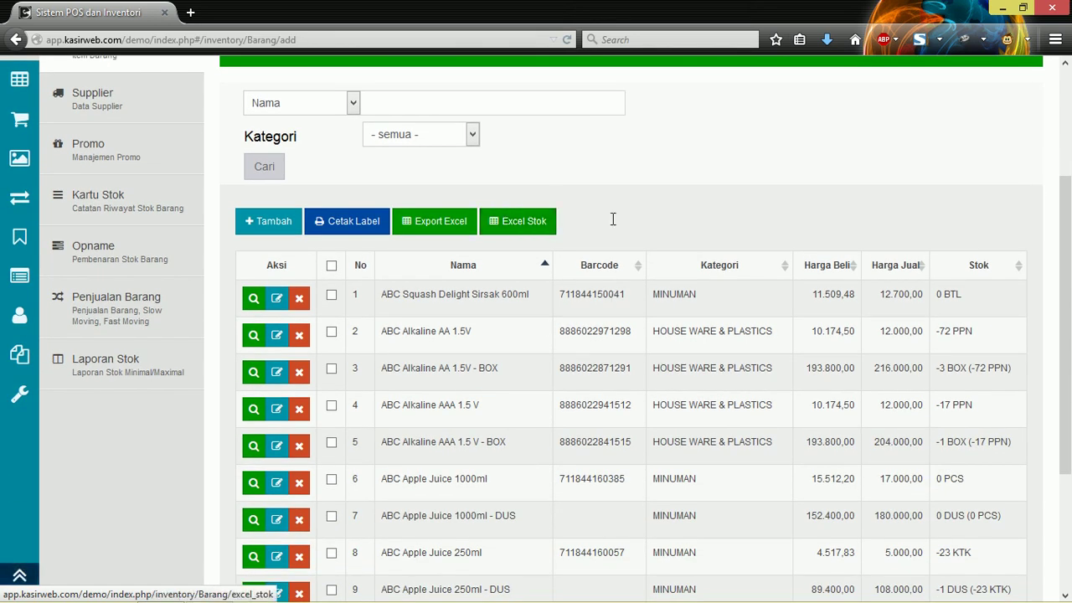
pyautogui.scroll(2, 641, 232)
pyautogui.click(445, 193)
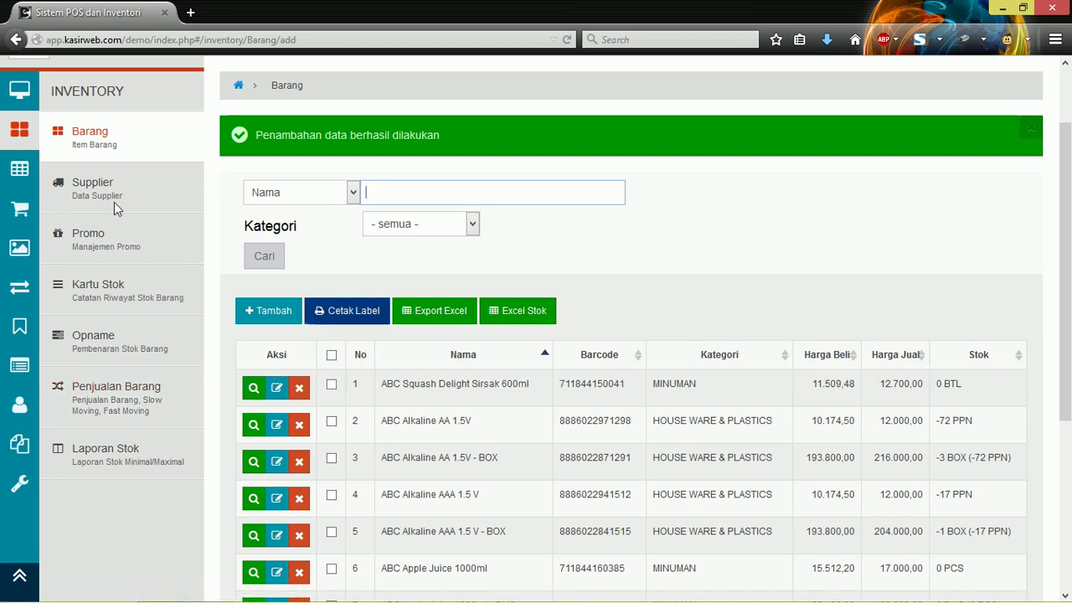
pyautogui.click(393, 192)
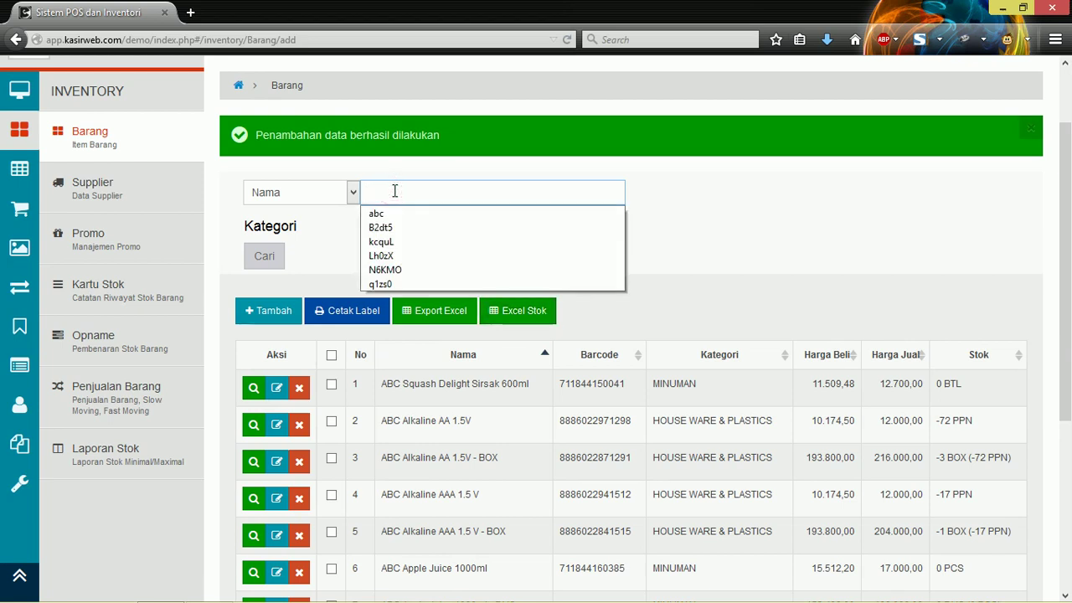
pyautogui.write('le mineral')
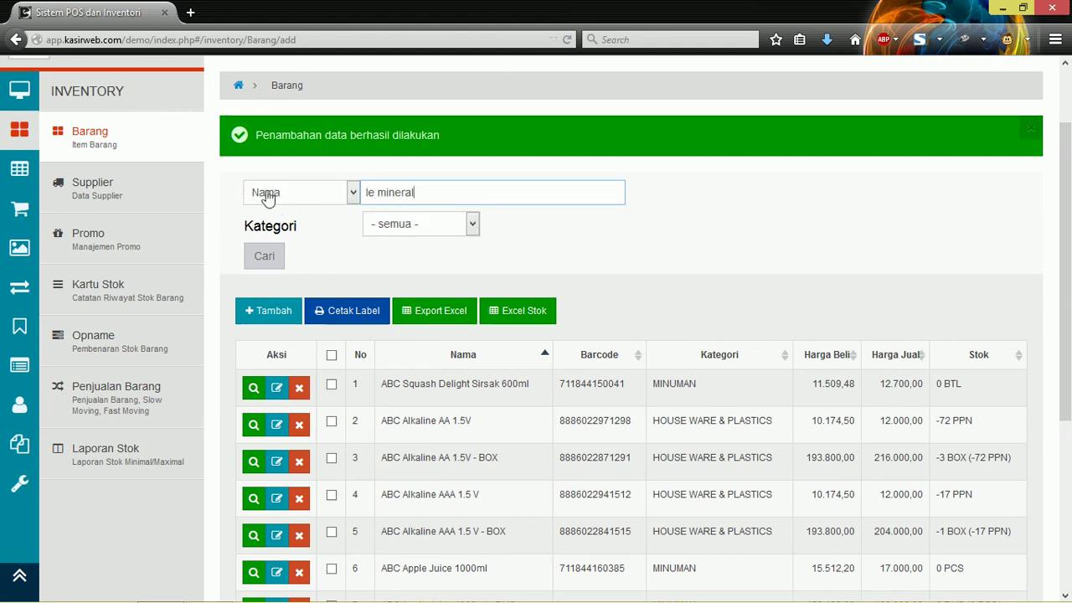
pyautogui.click(310, 194)
pyautogui.click(311, 212)
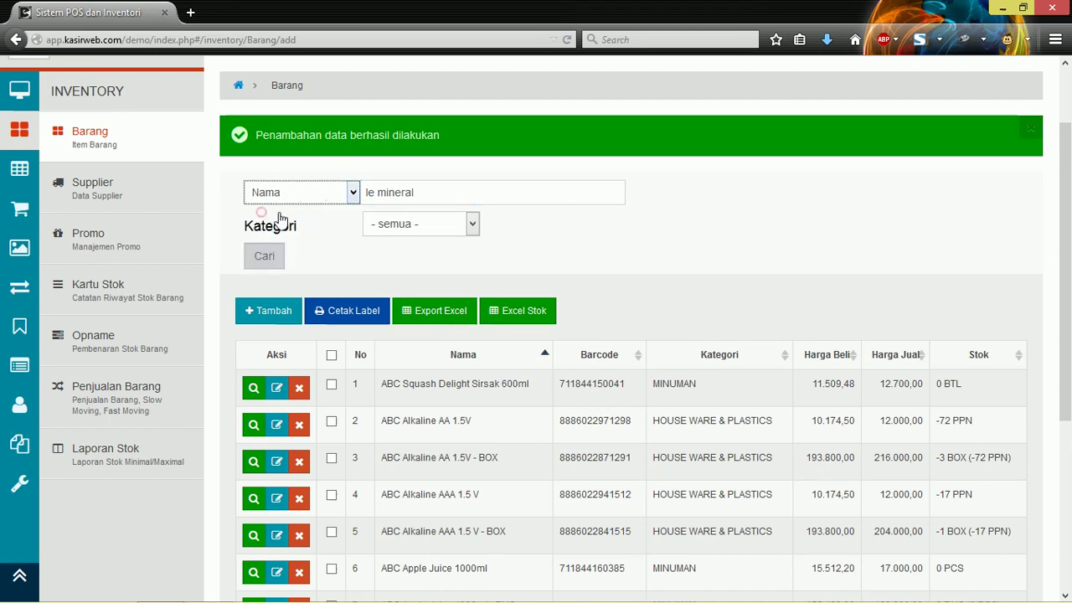
pyautogui.click(439, 193)
pyautogui.press('Return')
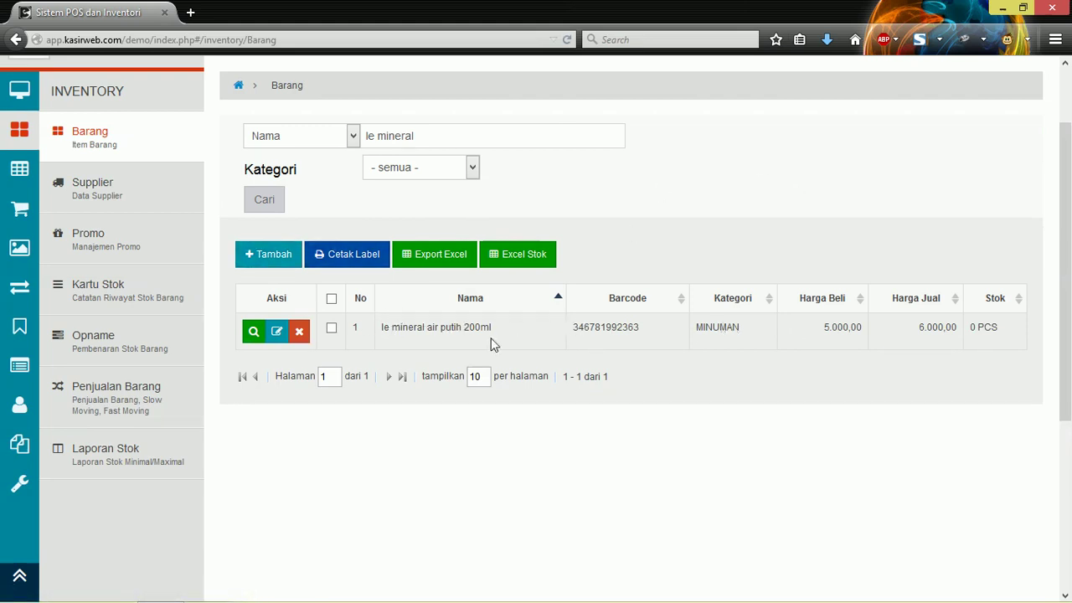
pyautogui.click(673, 328)
pyautogui.doubleClick(575, 322)
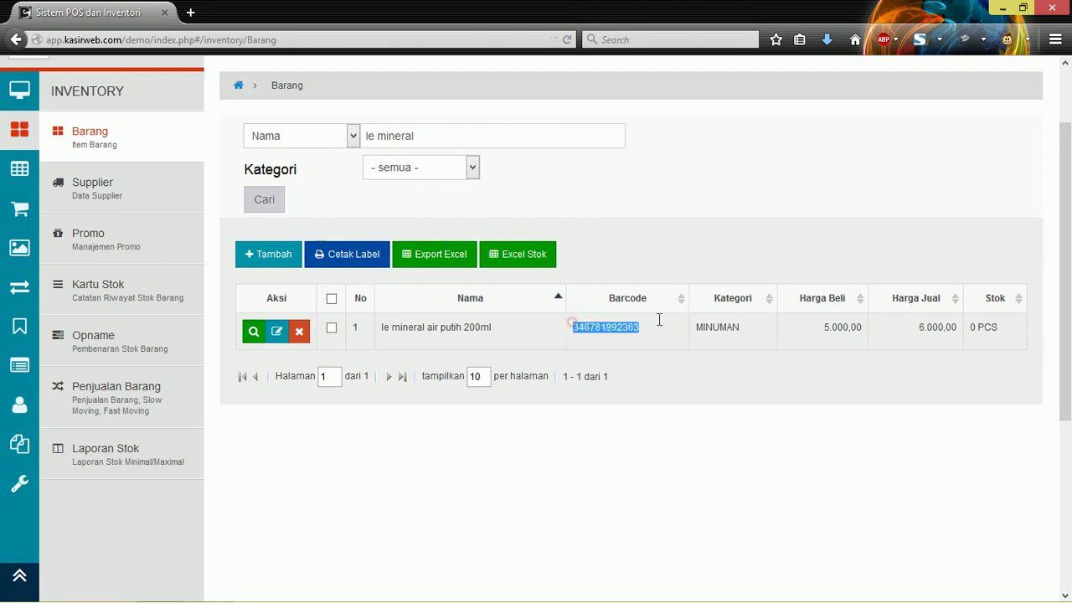
pyautogui.moveTo(712, 326); pyautogui.dragTo(837, 326)
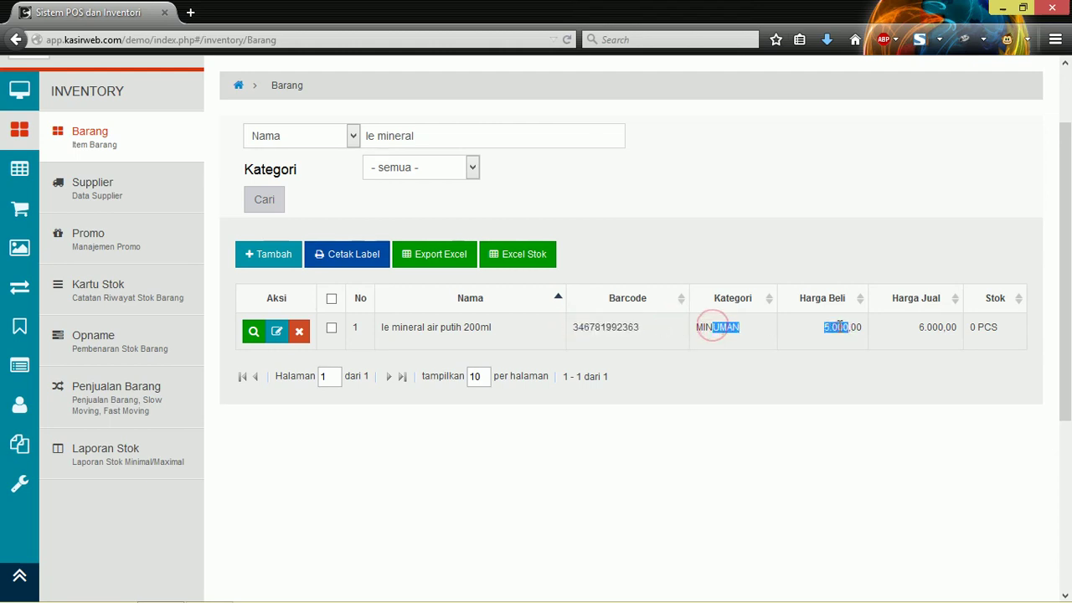
pyautogui.moveTo(915, 330); pyautogui.dragTo(1001, 325)
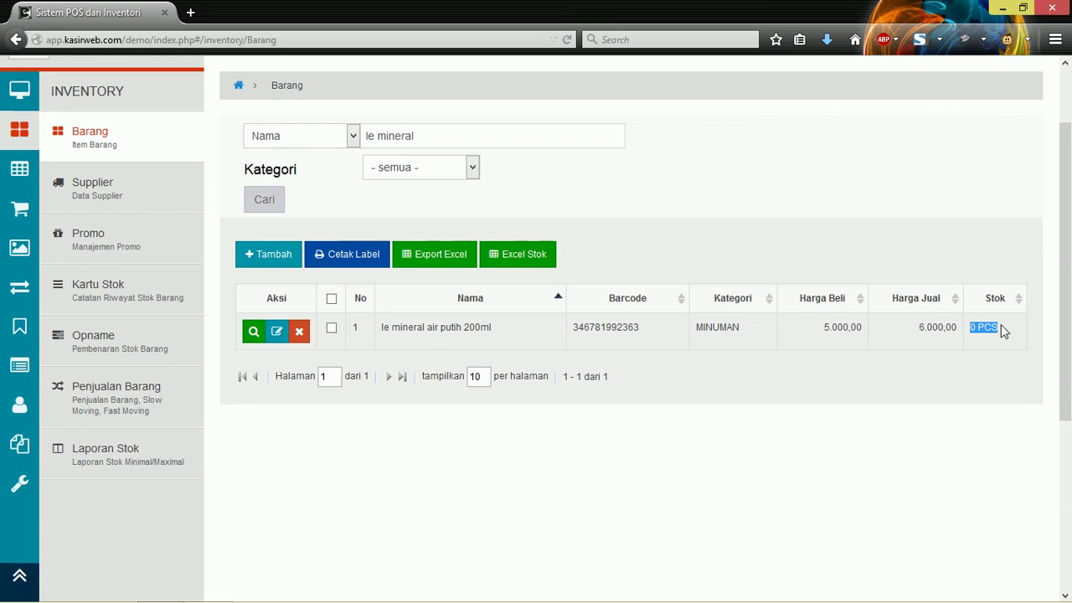
pyautogui.click(1005, 328)
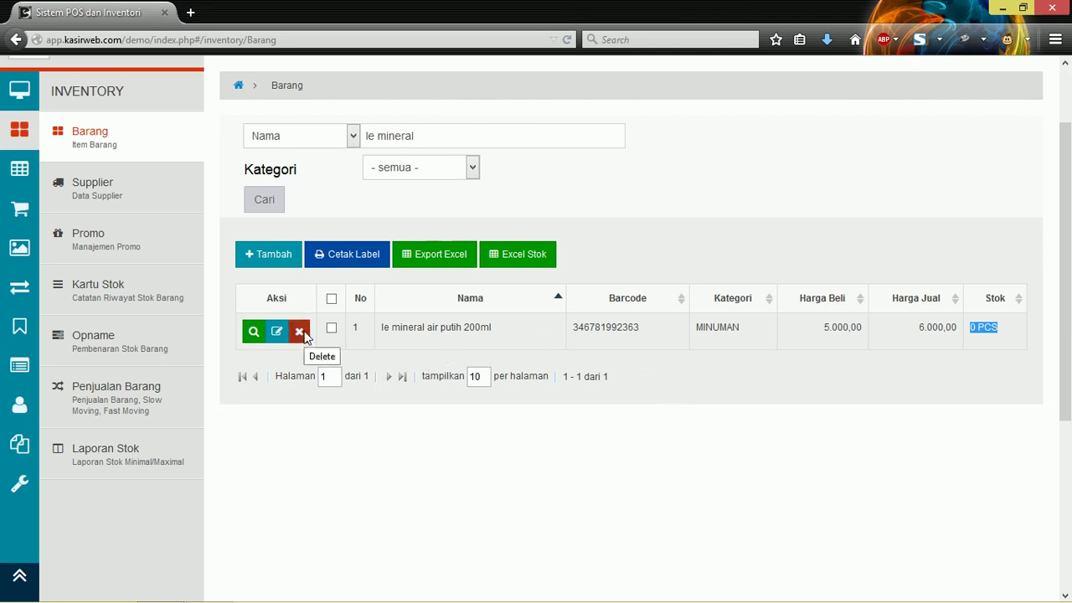
pyautogui.tripleClick(381, 327)
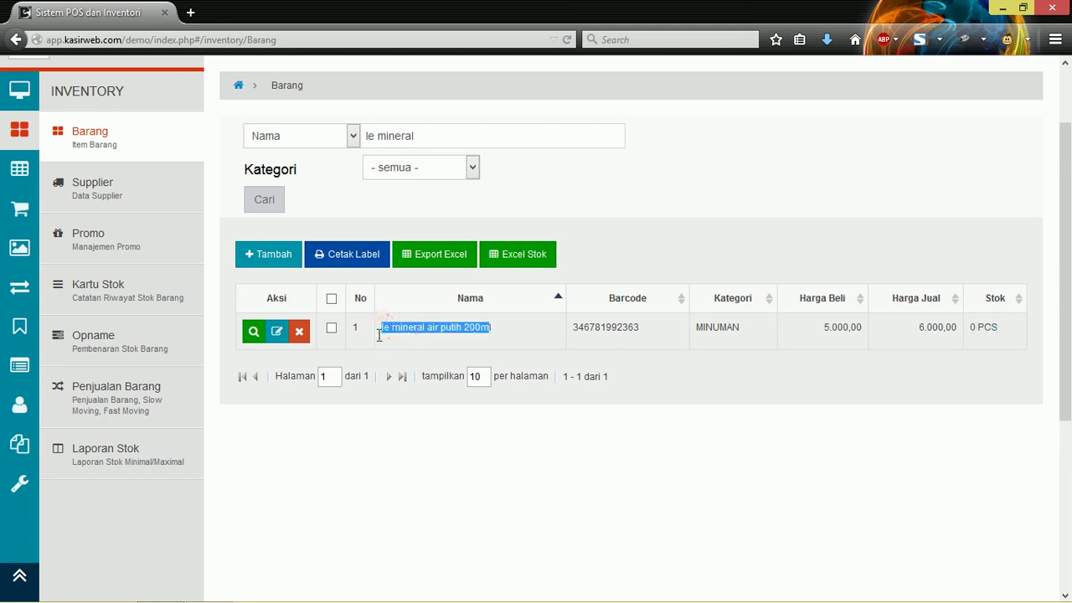
# Step: Delete the le mineral air putih 200ml item and confirm the deletion
pyautogui.click(301, 332)
pyautogui.click(724, 179)
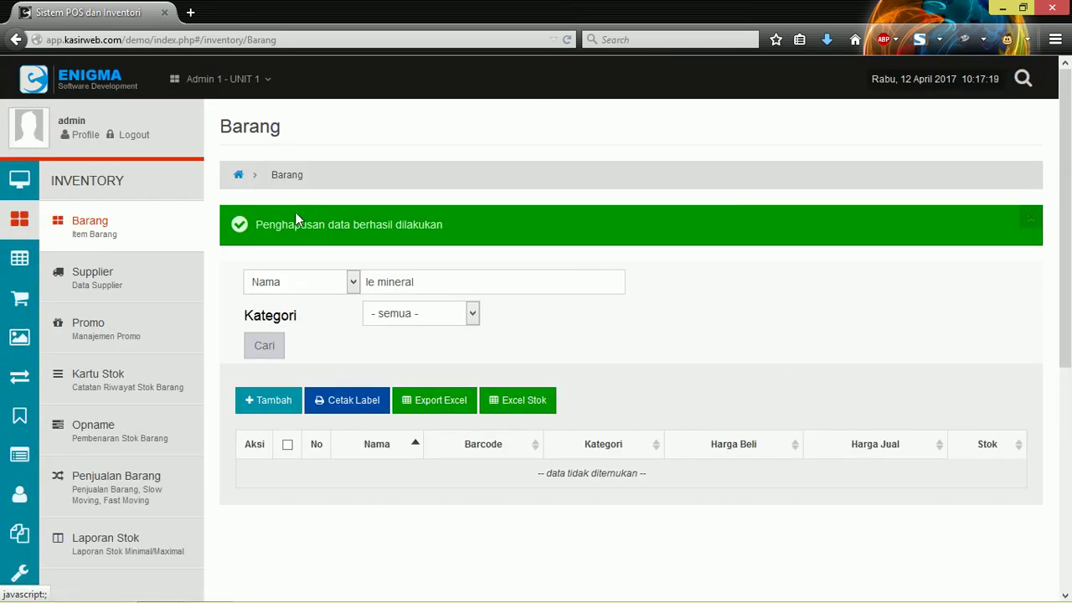
pyautogui.moveTo(263, 226); pyautogui.dragTo(675, 241)
pyautogui.click(677, 244)
# Step: Check that the name search now shows the no-data-found notice
pyautogui.scroll(-2, 488, 503)
pyautogui.click(426, 192)
pyautogui.click(443, 191)
pyautogui.moveTo(540, 387); pyautogui.dragTo(720, 383)
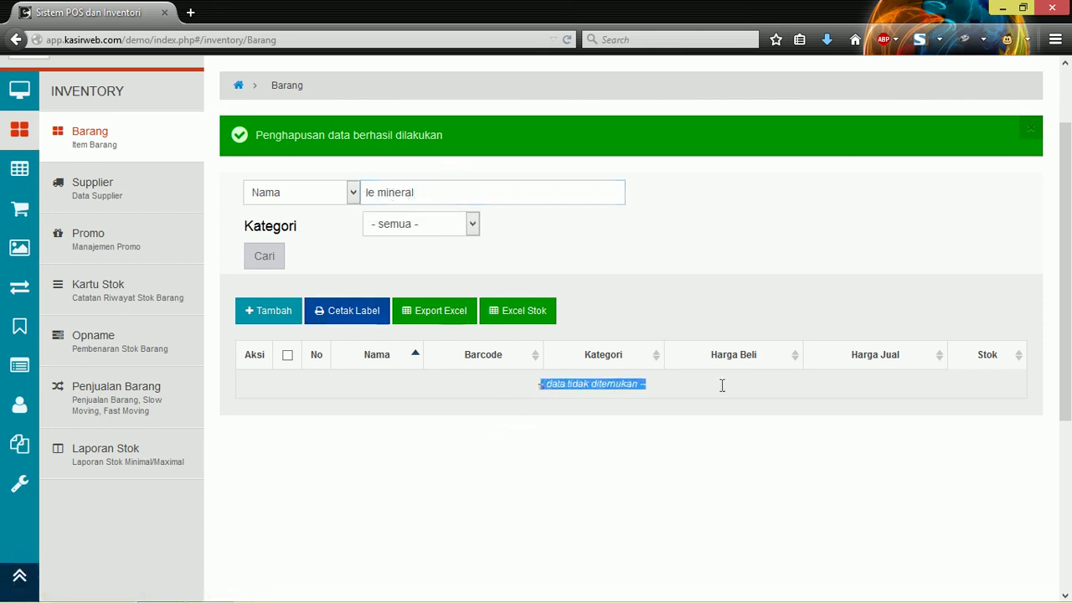
pyautogui.scroll(2, 647, 398)
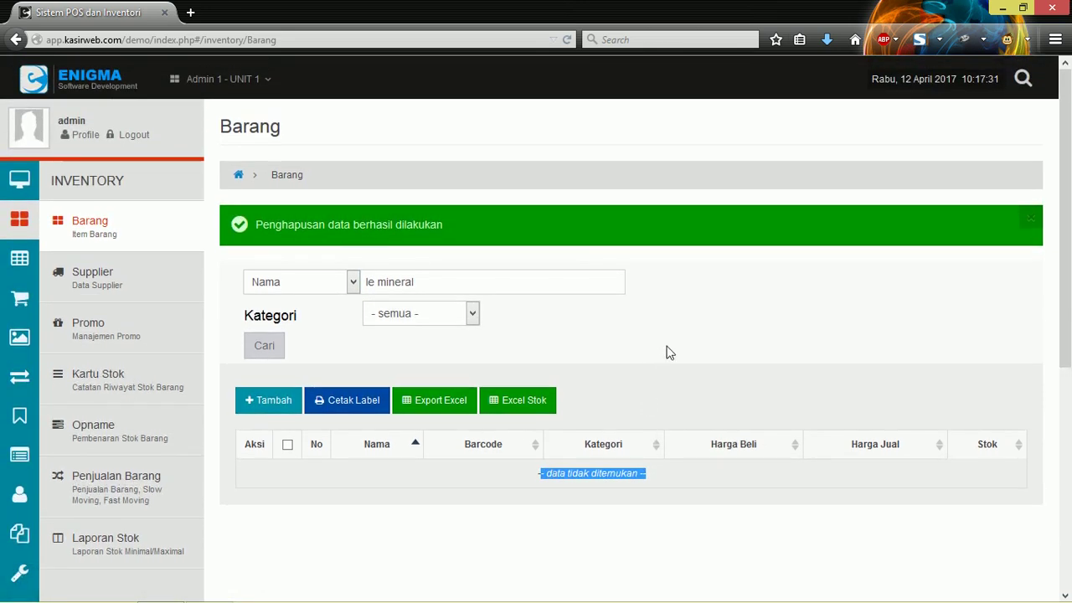
# Step: Erase 'mineral' from the Nama search and go to the Supplier list
pyautogui.moveTo(235, 122); pyautogui.dragTo(282, 121)
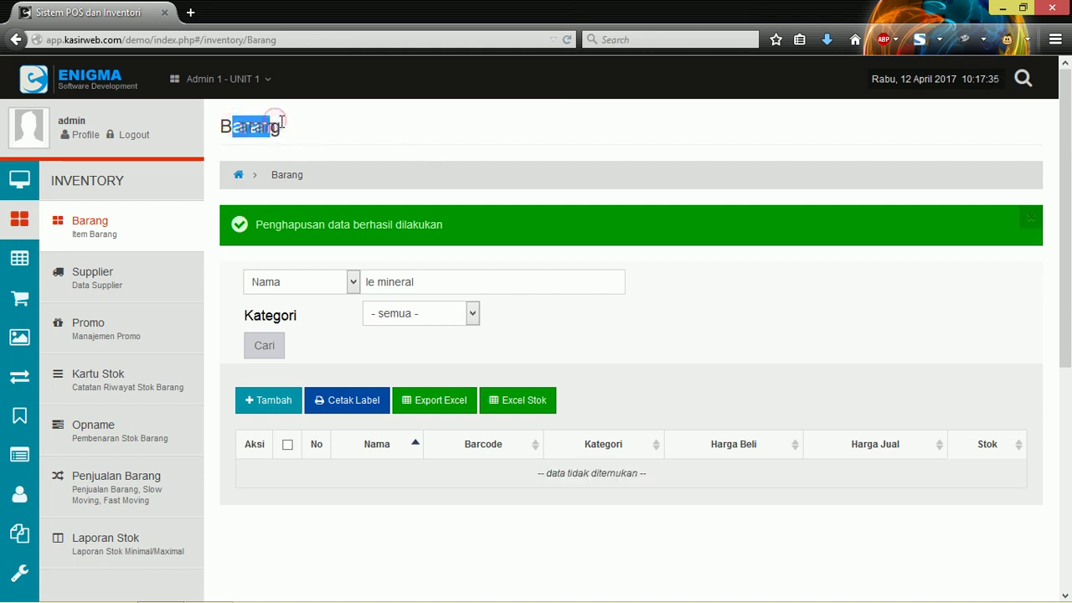
pyautogui.click(281, 114)
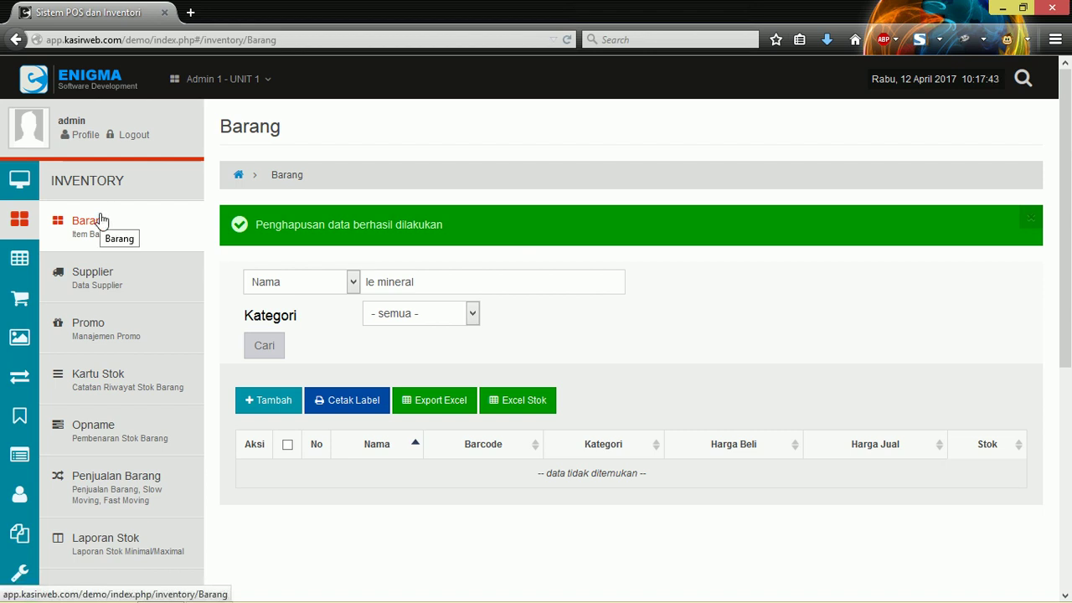
pyautogui.doubleClick(533, 275)
pyautogui.doubleClick(534, 276)
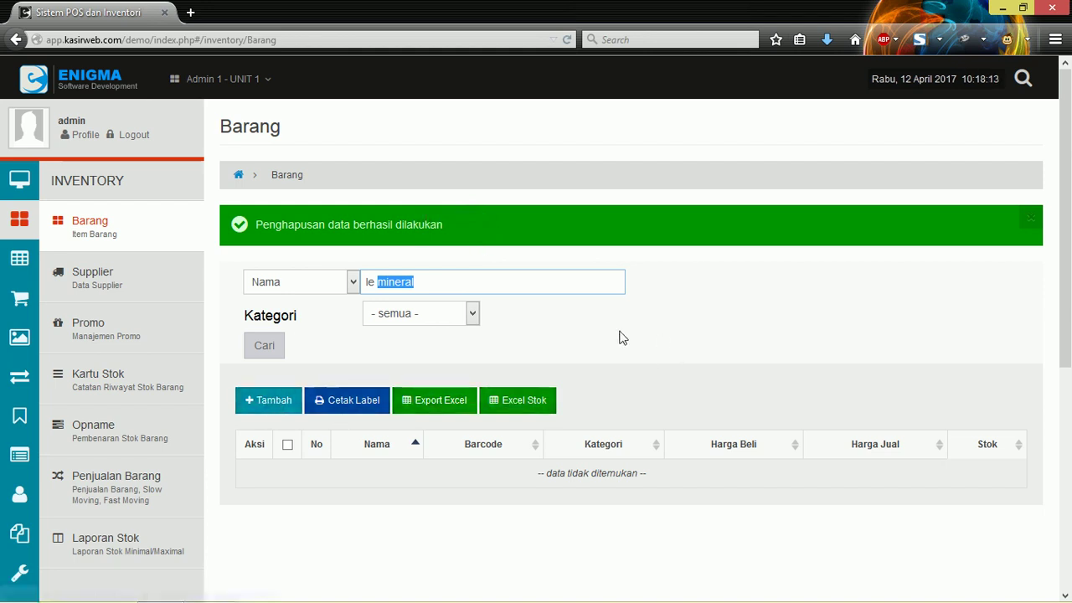
pyautogui.press('BackSpace')
pyautogui.press('BackSpace')
pyautogui.press('BackSpace')
pyautogui.press('BackSpace')
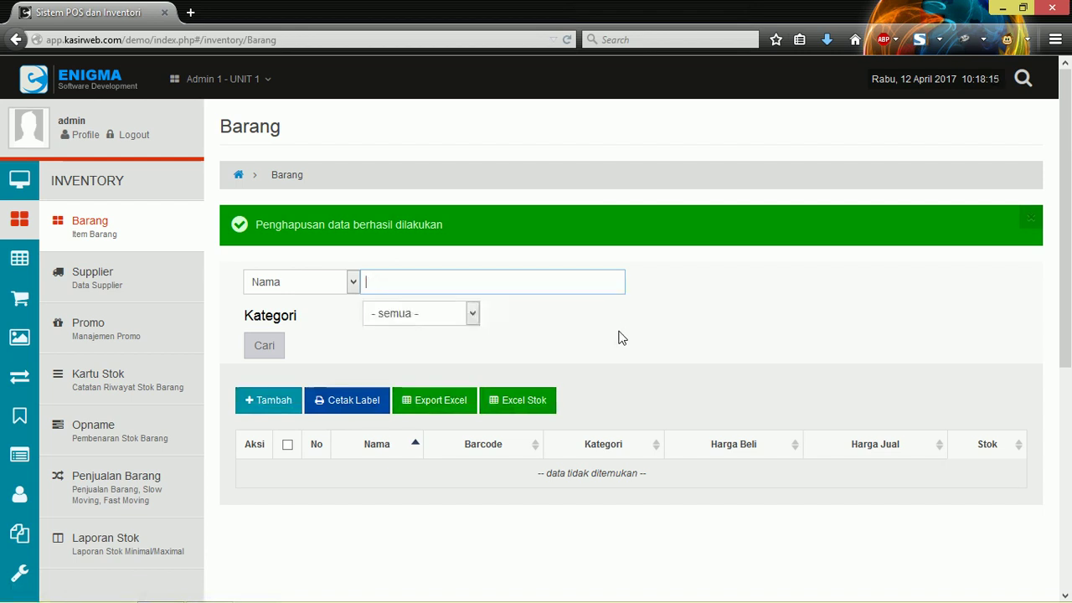
pyautogui.click(96, 288)
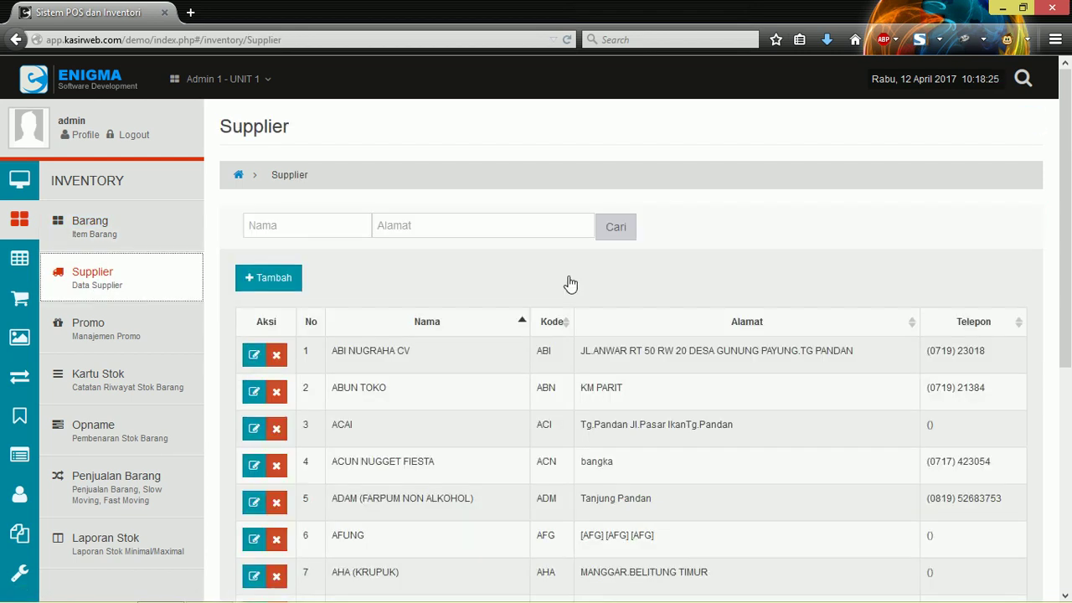
# Step: Browse the Supplier table and reload the supplier list page
pyautogui.scroll(-3, 561, 251)
pyautogui.scroll(-3, 562, 249)
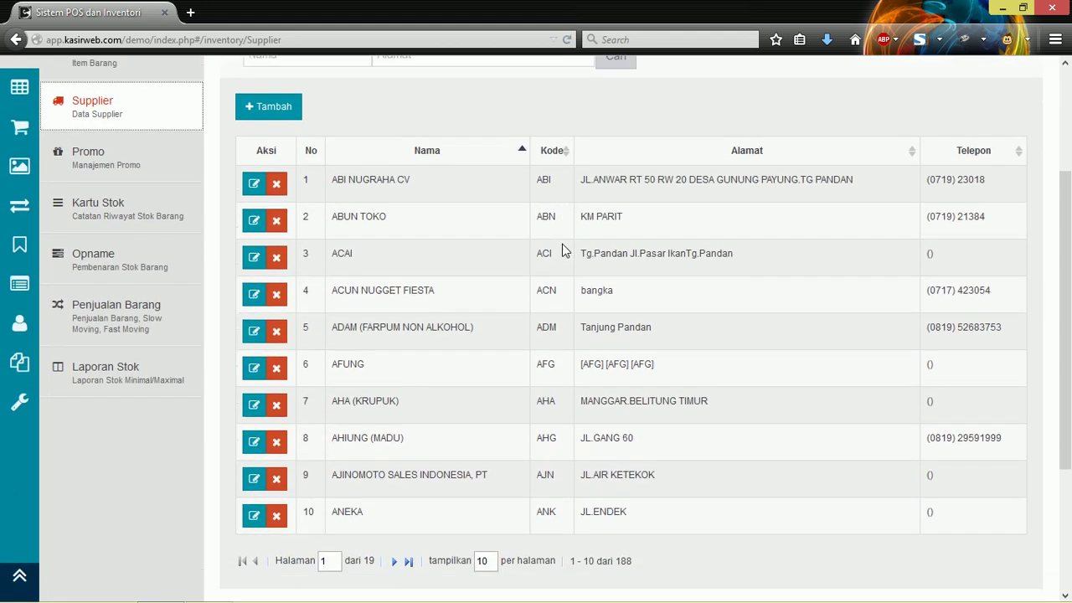
pyautogui.scroll(3, 562, 249)
pyautogui.scroll(1, 562, 243)
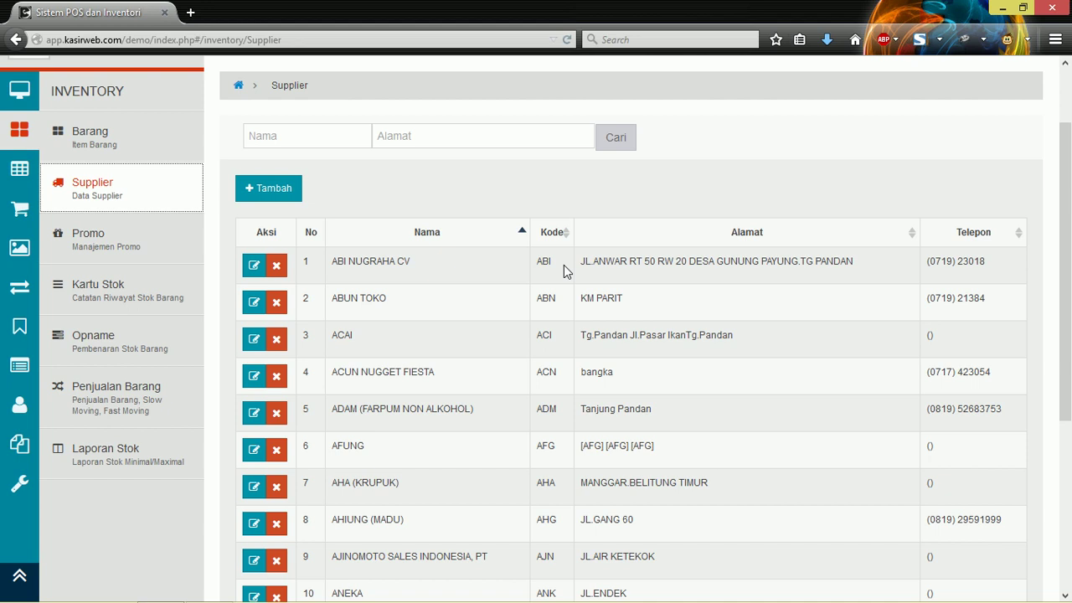
pyautogui.scroll(-3, 563, 265)
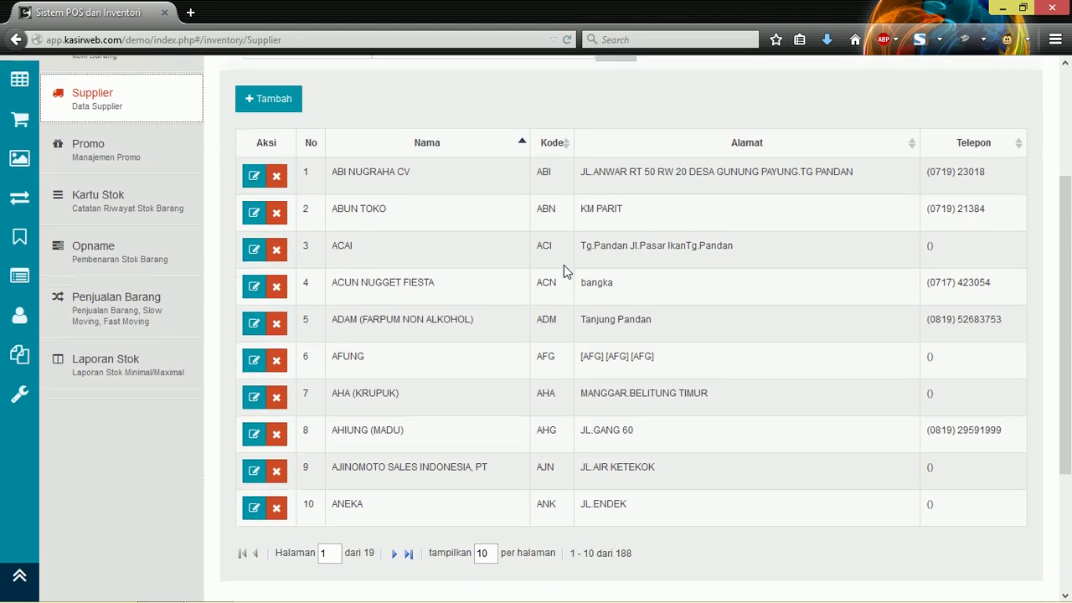
pyautogui.scroll(3, 502, 340)
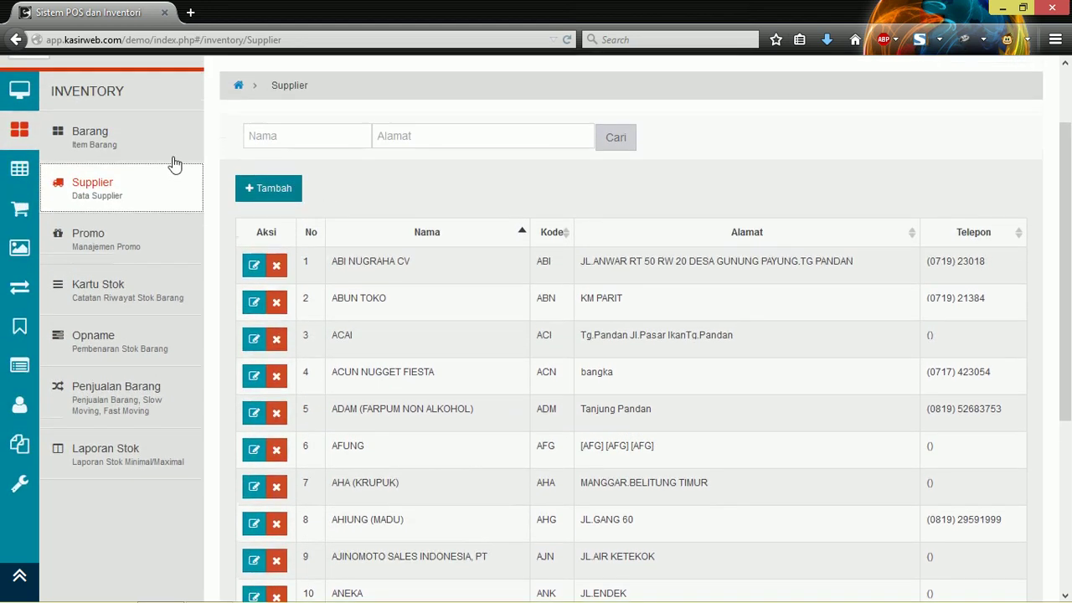
pyautogui.scroll(-5, 511, 281)
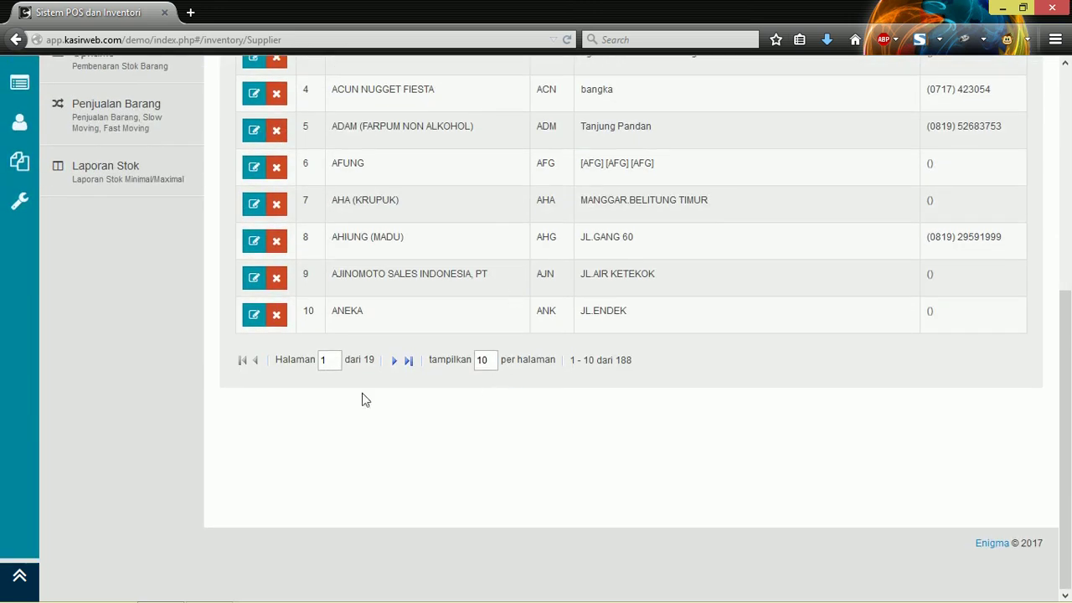
pyautogui.scroll(3, 472, 388)
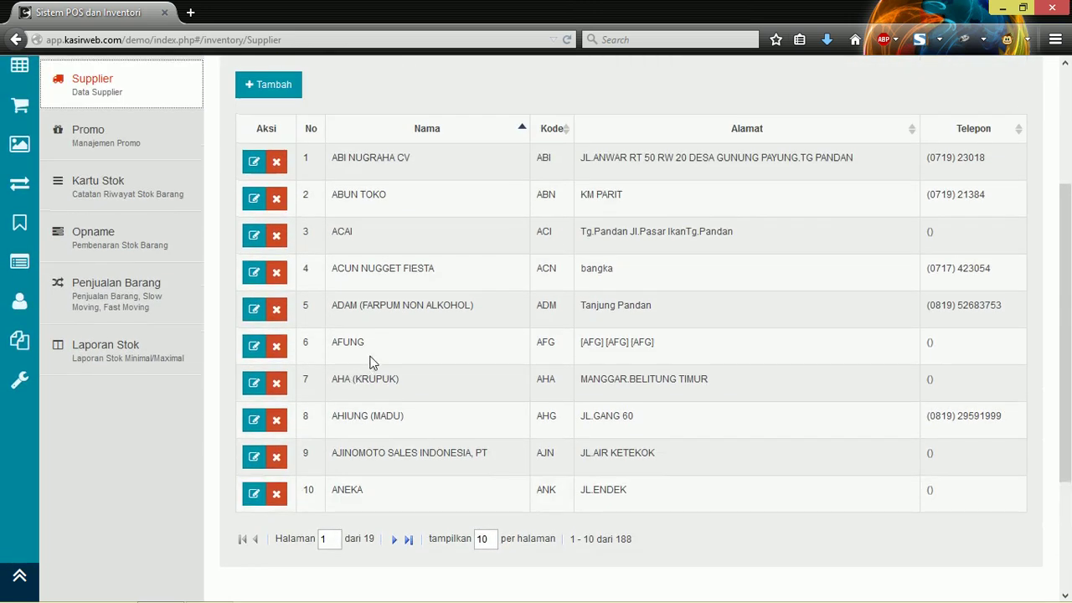
pyautogui.scroll(3, 373, 362)
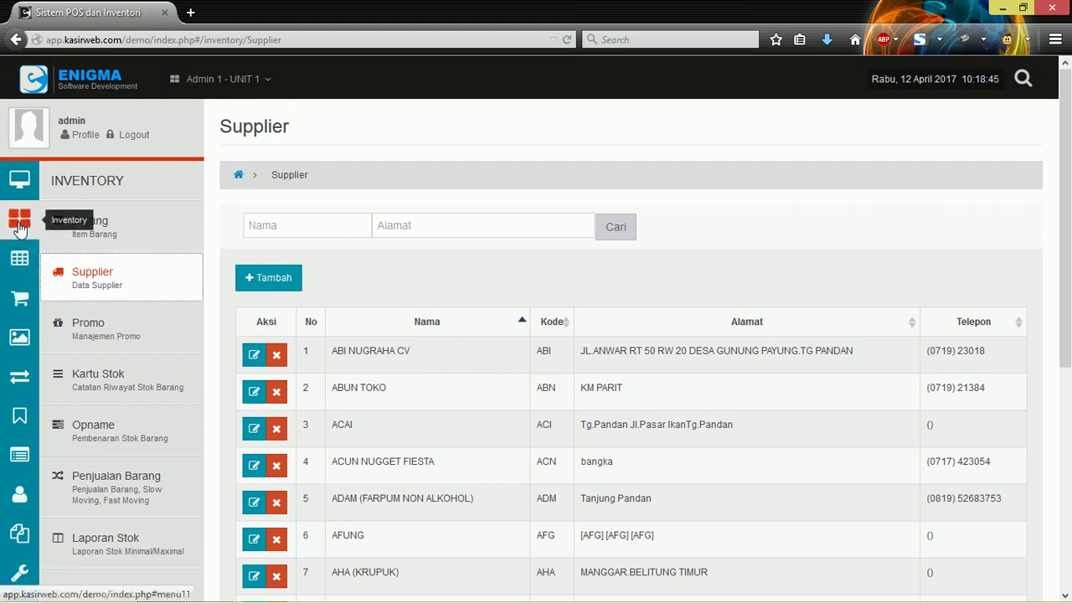
pyautogui.click(96, 282)
pyautogui.click(412, 350)
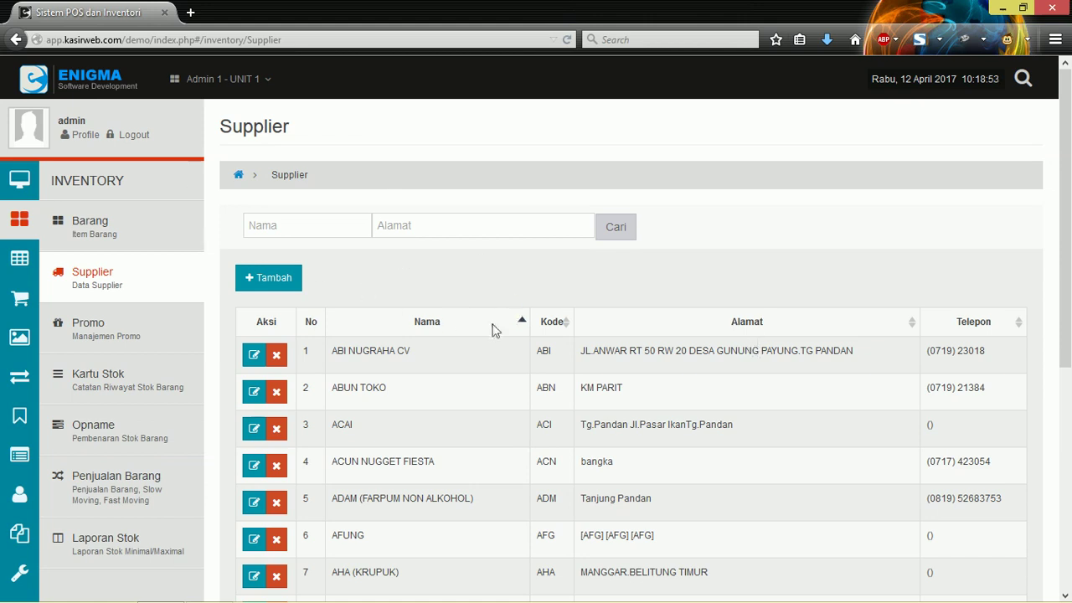
# Step: Try the name and address search fields, then edit row 1, ABI NUGRAHA CV
pyautogui.scroll(-2, 479, 373)
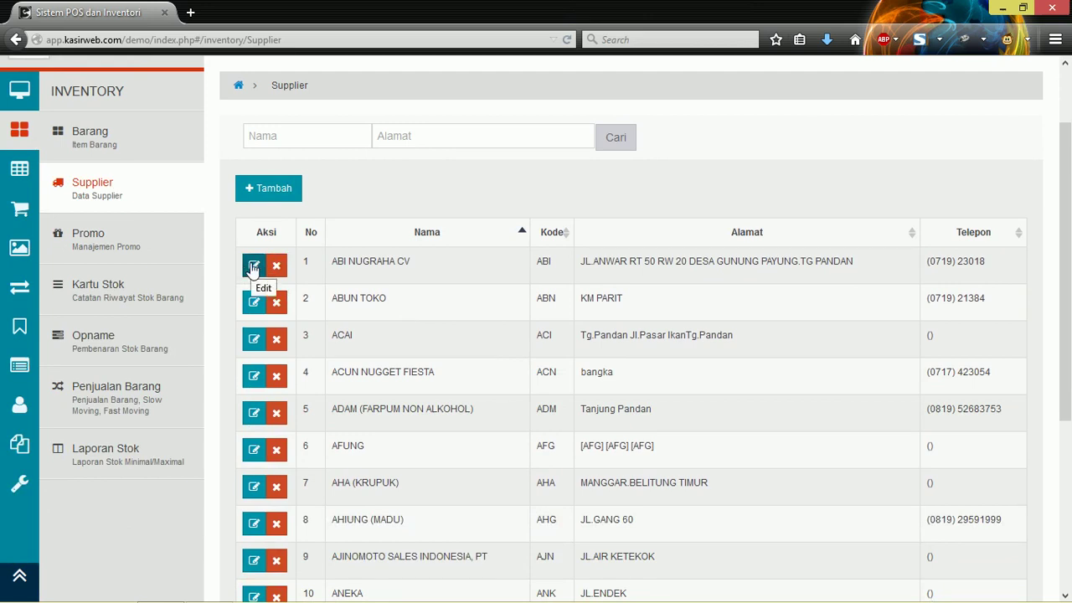
pyautogui.click(337, 136)
pyautogui.scroll(2, 335, 139)
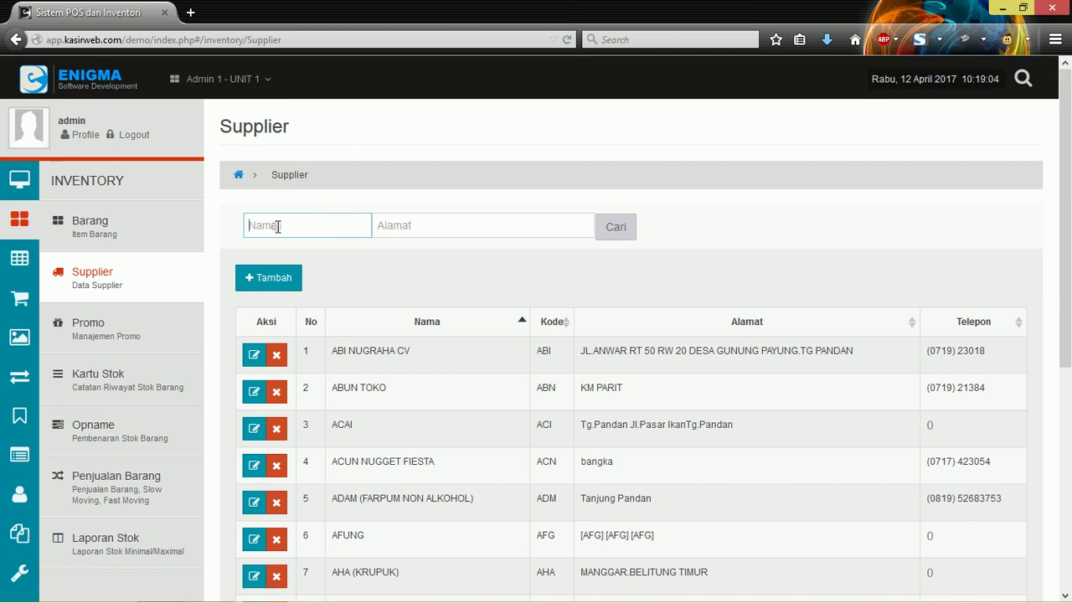
pyautogui.click(465, 220)
pyautogui.scroll(-3, 473, 280)
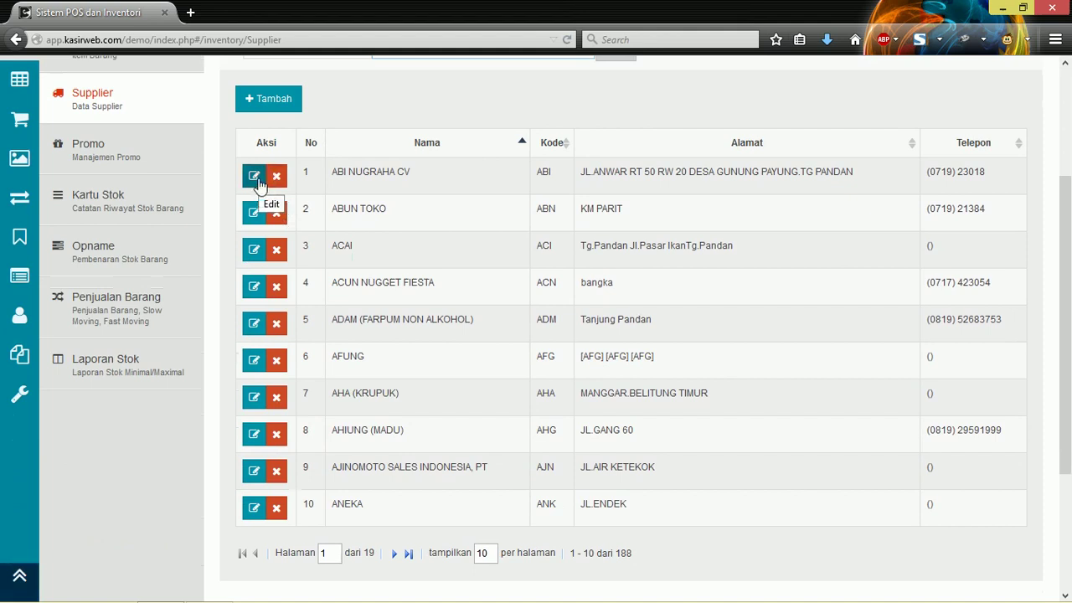
pyautogui.click(257, 177)
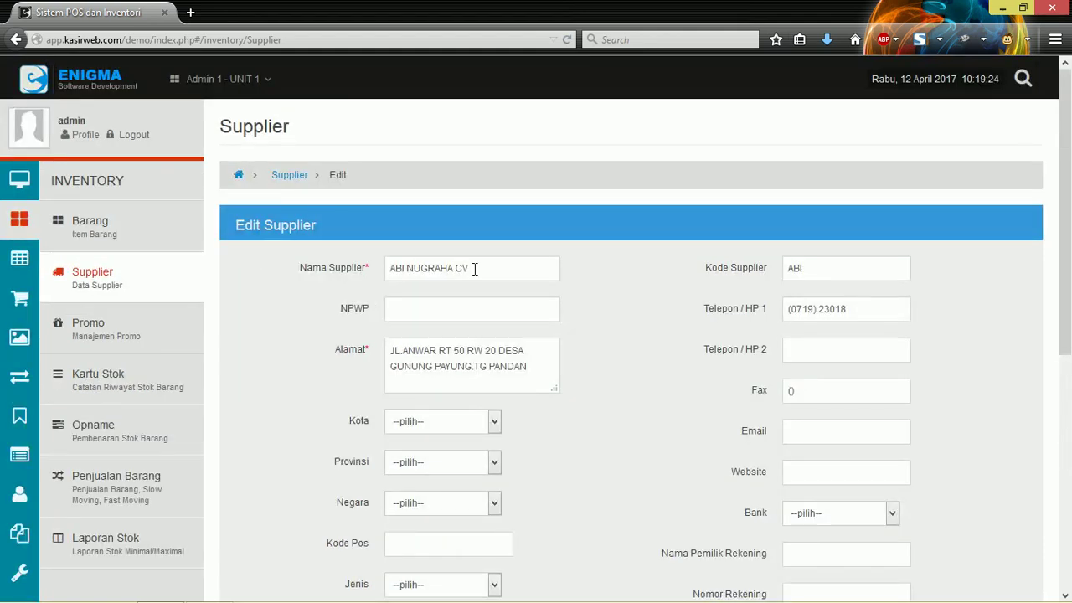
# Step: Step through the supplier name, NPWP and address fields of the ABI NUGRAHA CV form
pyautogui.click(502, 277)
pyautogui.click(501, 298)
pyautogui.click(523, 269)
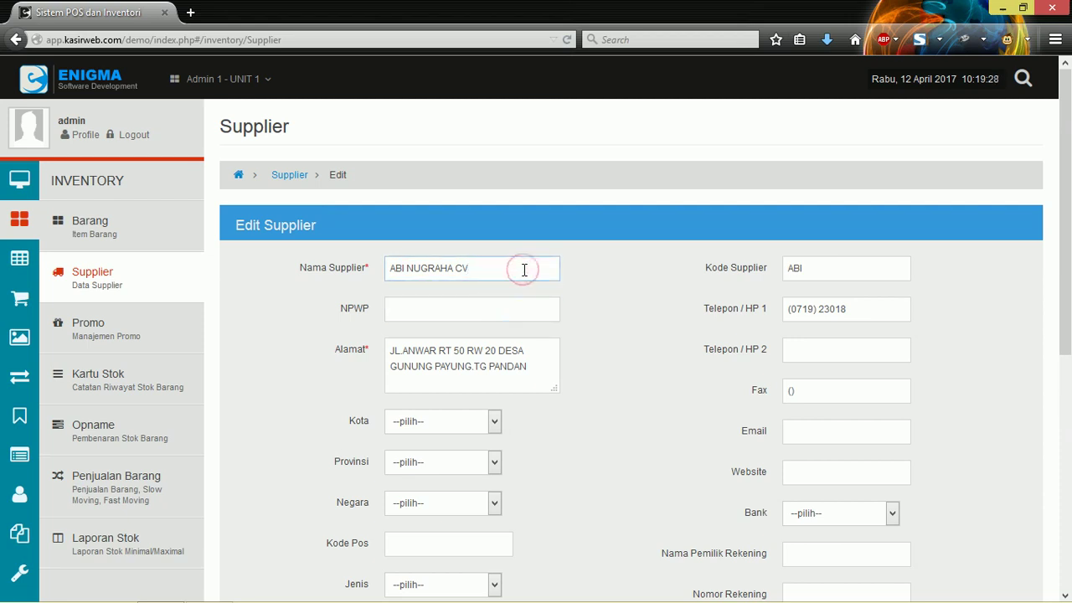
pyautogui.scroll(-1, 521, 271)
pyautogui.click(549, 263)
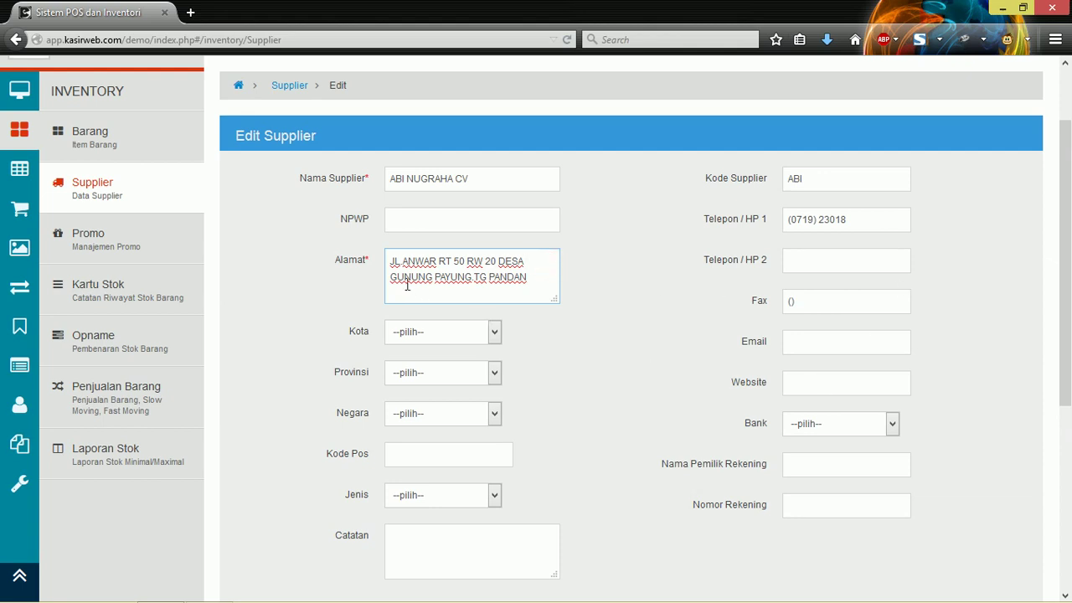
# Step: Note Nama Supplier and Alamat as required, then save the supplier with Simpan
pyautogui.moveTo(364, 258); pyautogui.dragTo(370, 257)
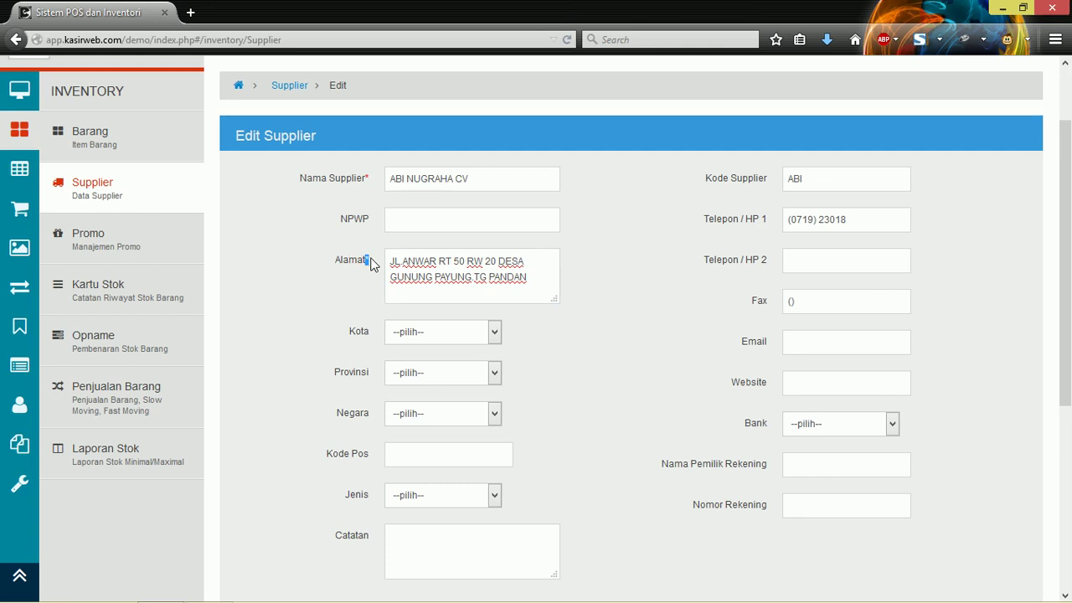
pyautogui.doubleClick(365, 178)
pyautogui.doubleClick(365, 259)
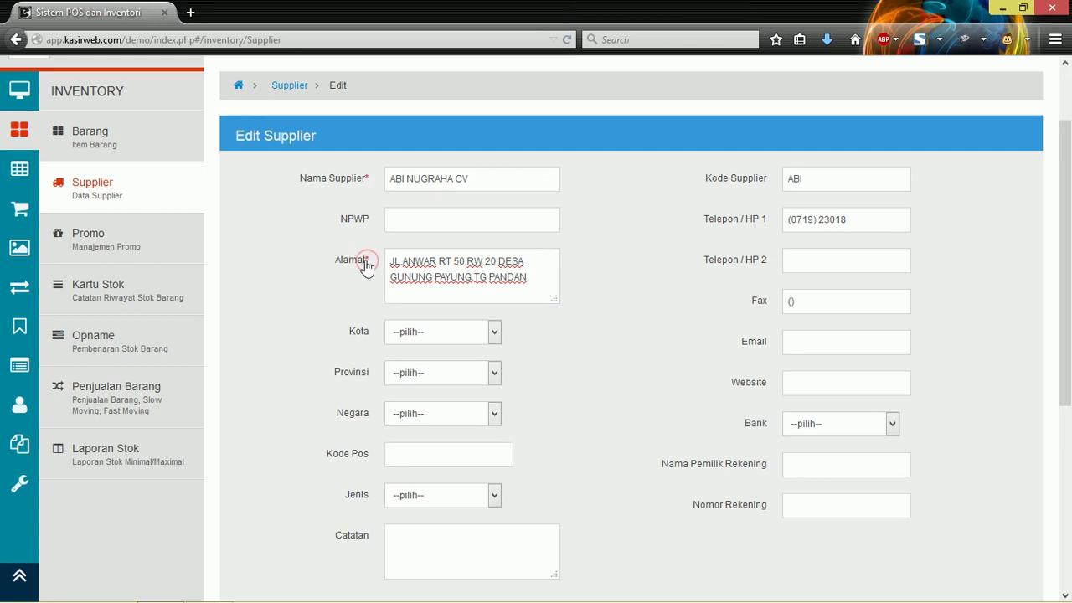
pyautogui.click(373, 293)
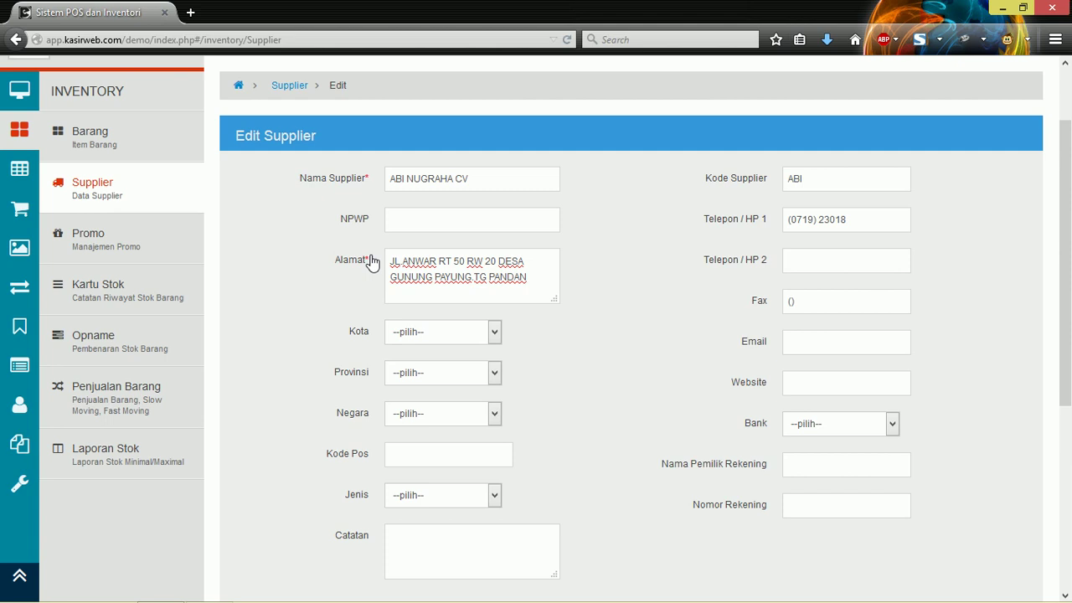
pyautogui.click(556, 257)
pyautogui.scroll(-5, 550, 256)
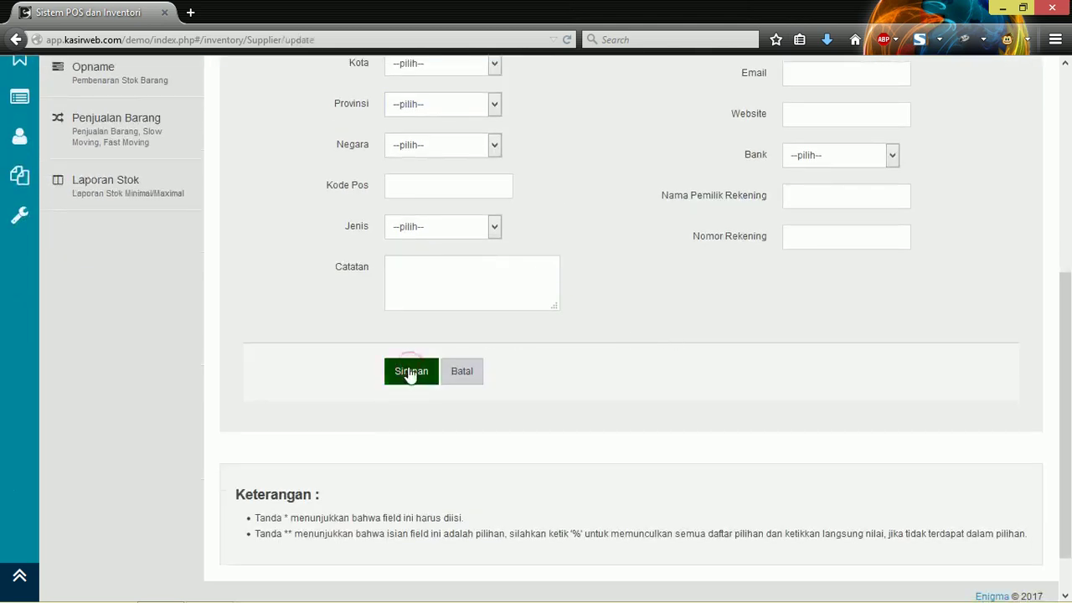
pyautogui.click(411, 373)
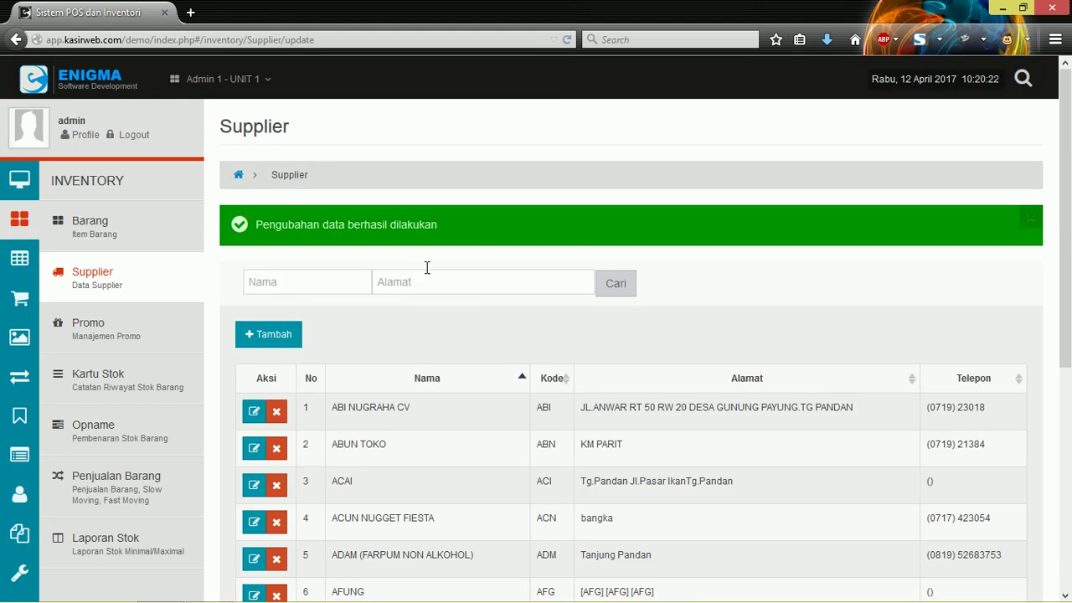
# Step: Scroll the updated Supplier list, highlighting ABI NUGRAHA CV and the second supplier's name
pyautogui.scroll(-2, 431, 313)
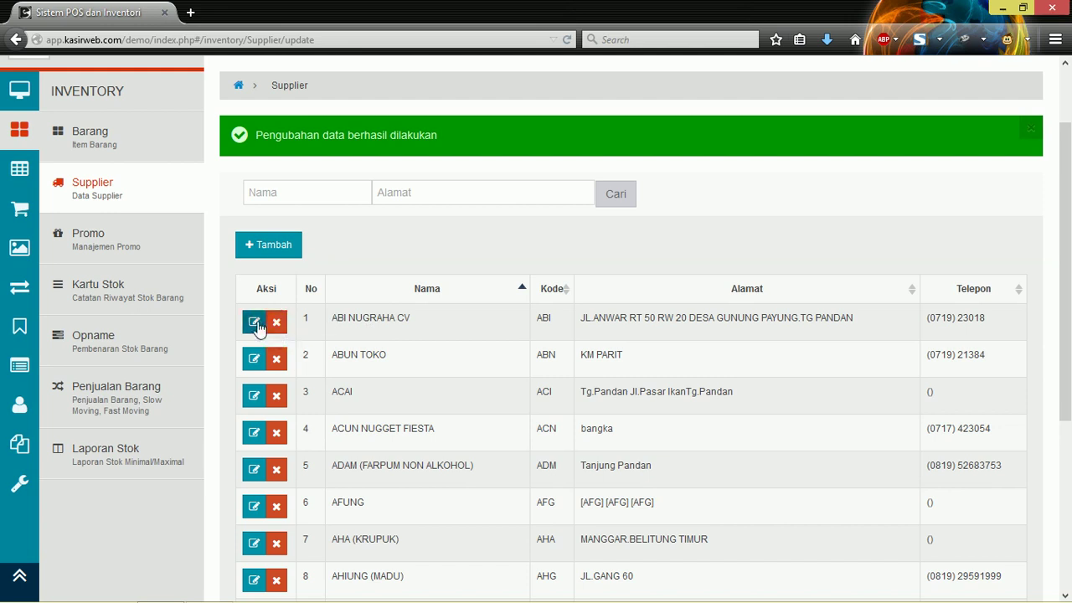
pyautogui.scroll(2, 483, 273)
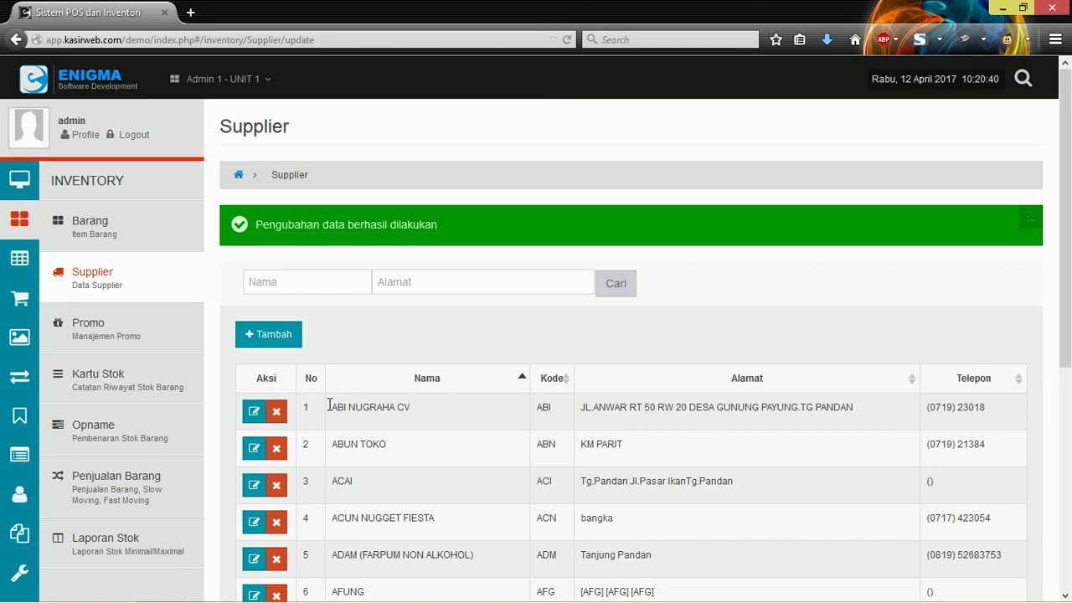
pyautogui.moveTo(332, 407); pyautogui.dragTo(444, 410)
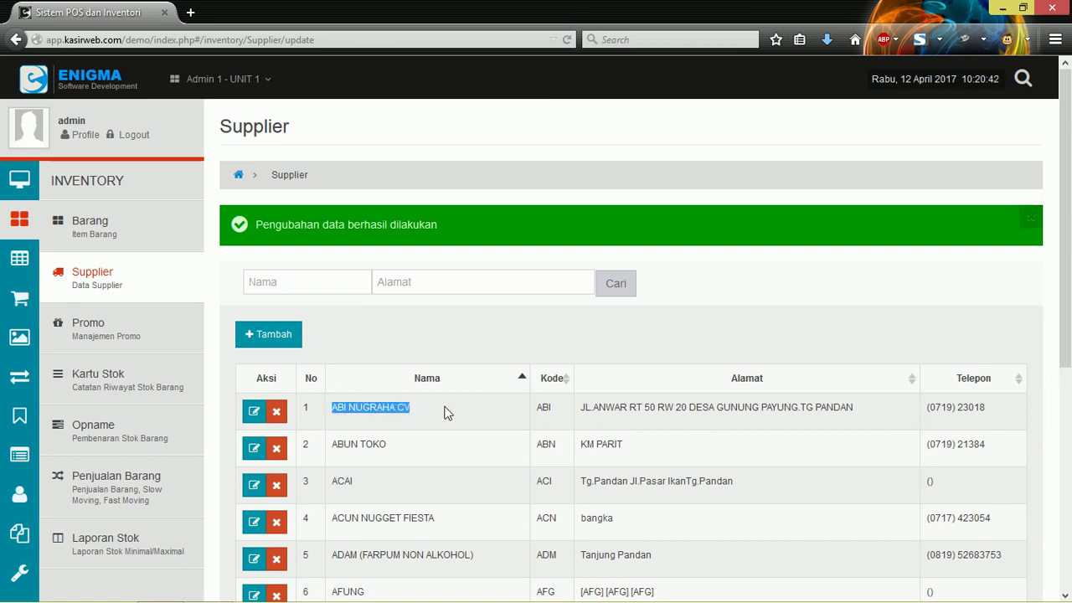
pyautogui.moveTo(331, 444); pyautogui.dragTo(385, 445)
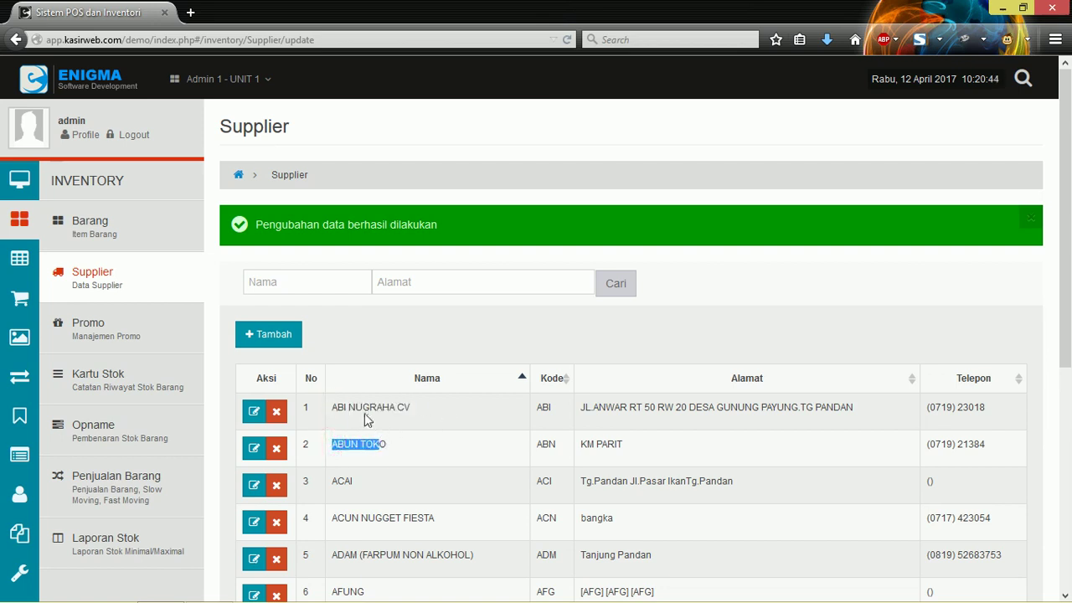
pyautogui.moveTo(334, 407); pyautogui.dragTo(411, 408)
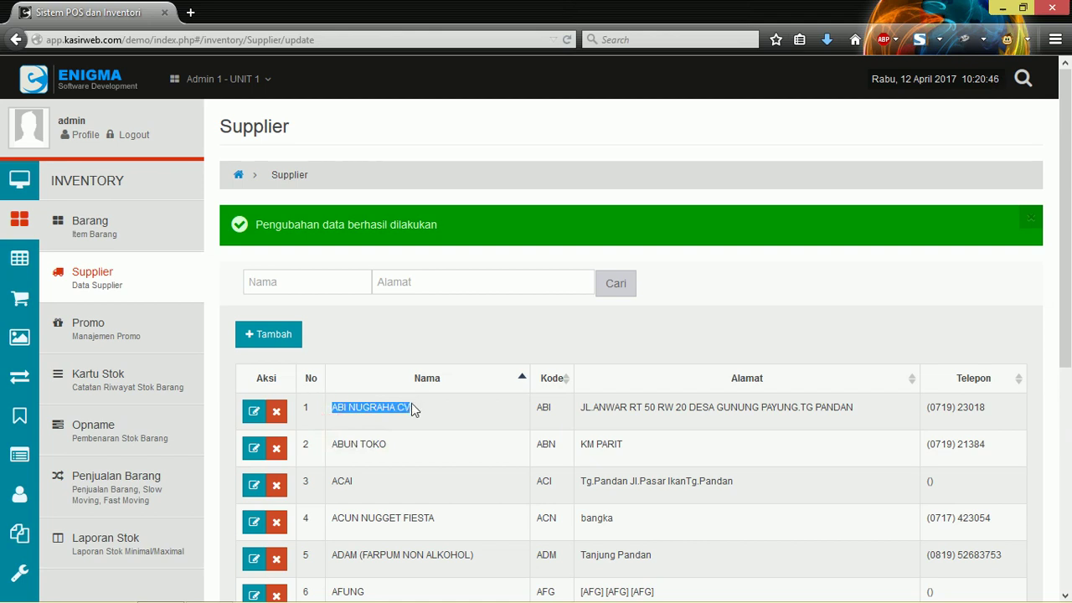
# Step: Start a new supplier with the + Tambah button
pyautogui.scroll(-3, 411, 409)
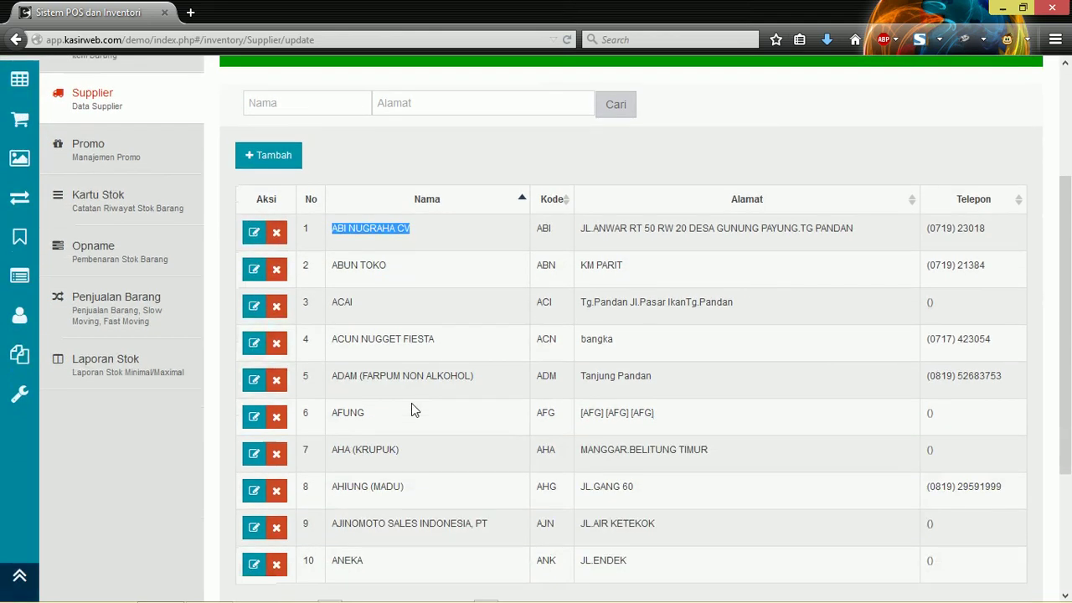
pyautogui.scroll(3, 411, 402)
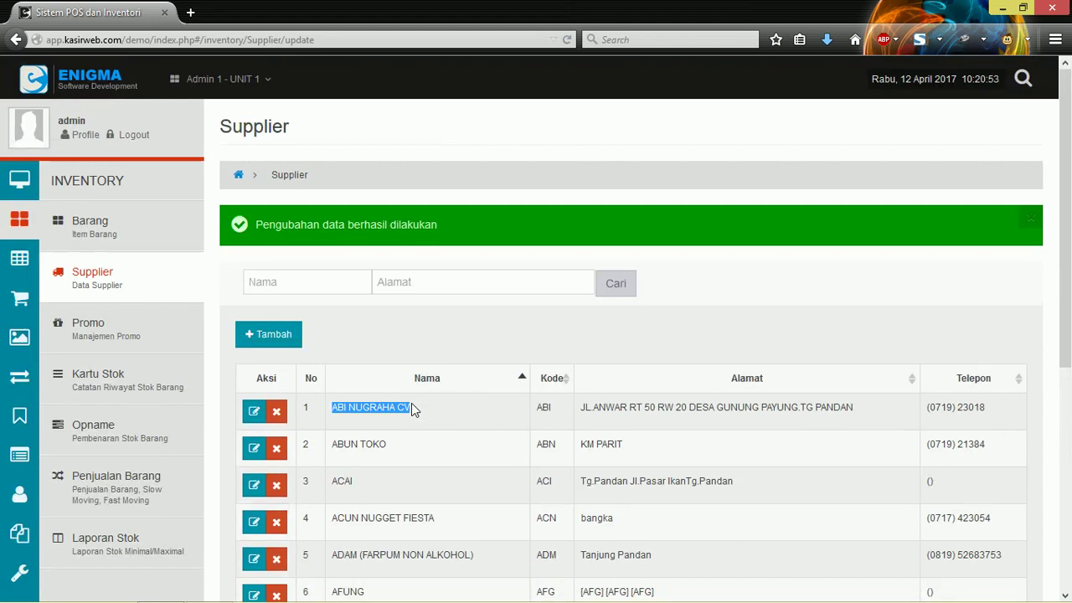
pyautogui.scroll(-3, 411, 409)
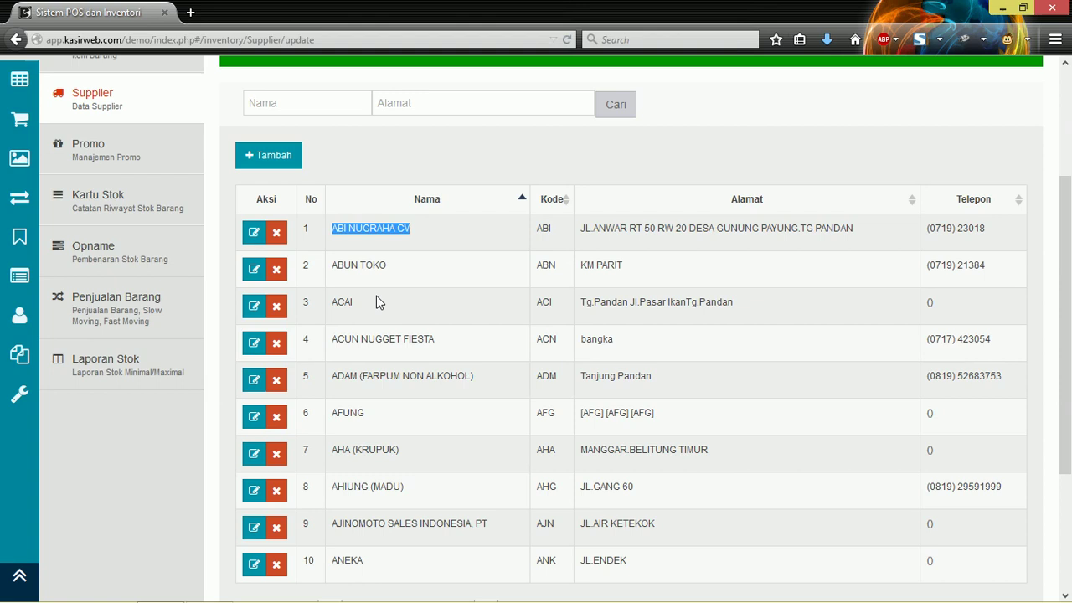
pyautogui.scroll(3, 376, 296)
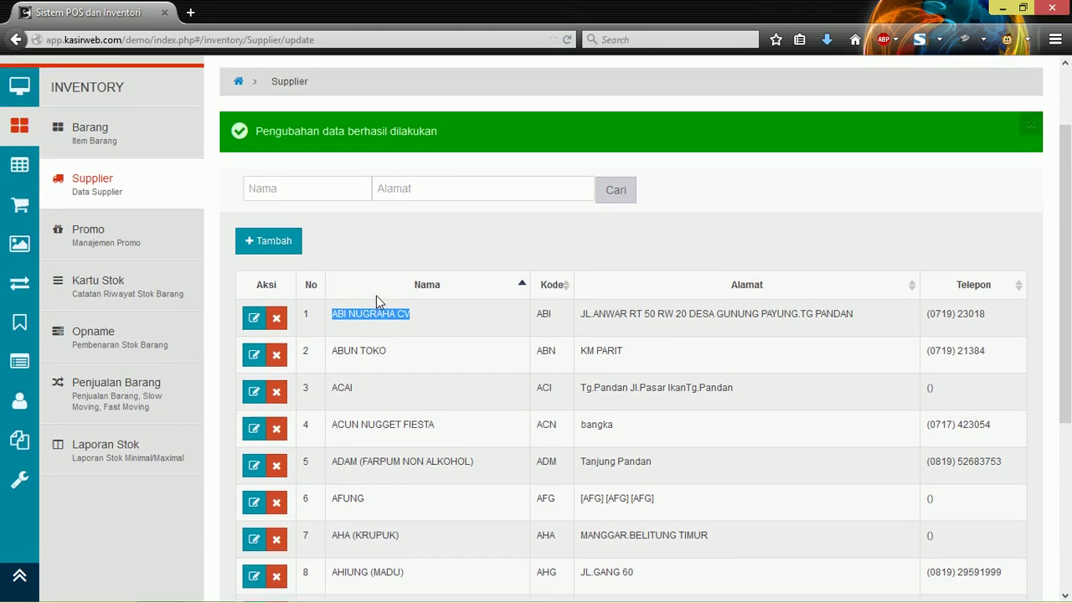
pyautogui.click(428, 320)
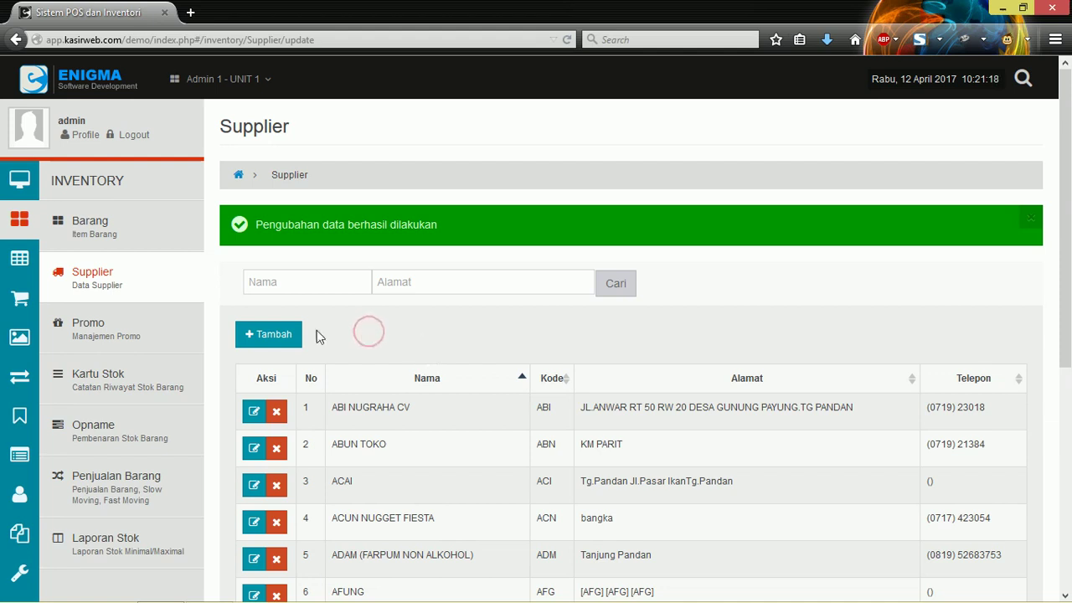
pyautogui.click(264, 335)
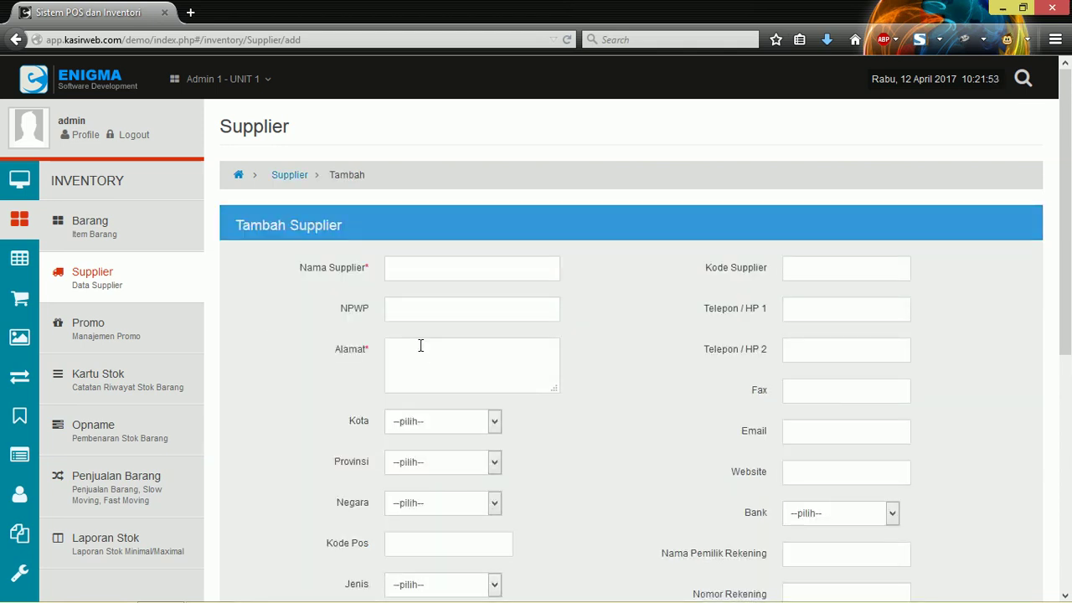
# Step: Step through the empty Nama Supplier, NPWP and Alamat fields
pyautogui.click(435, 275)
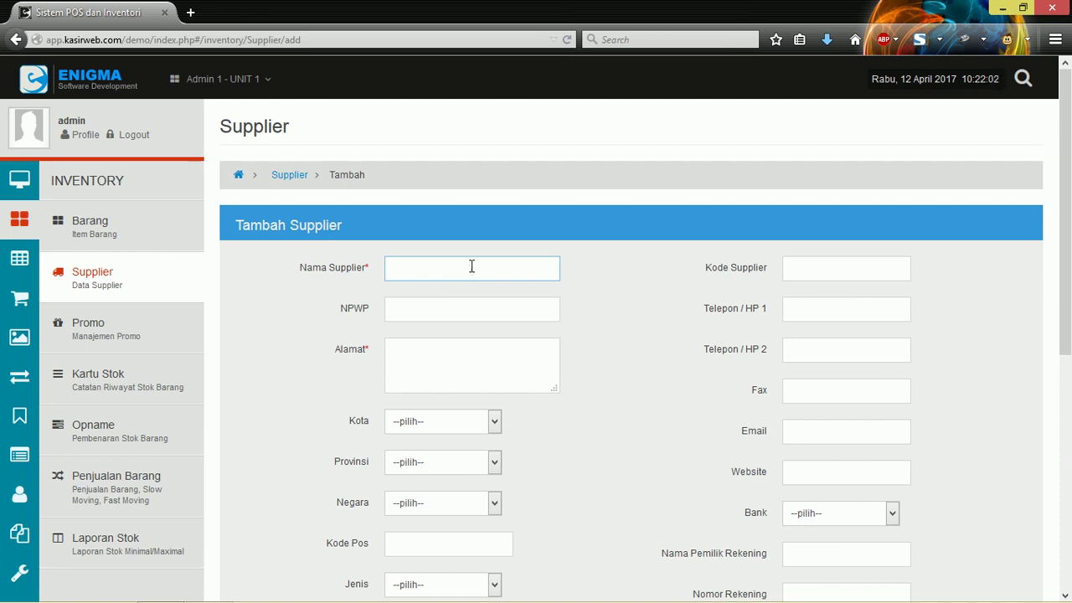
pyautogui.click(472, 266)
pyautogui.click(471, 267)
pyautogui.click(444, 308)
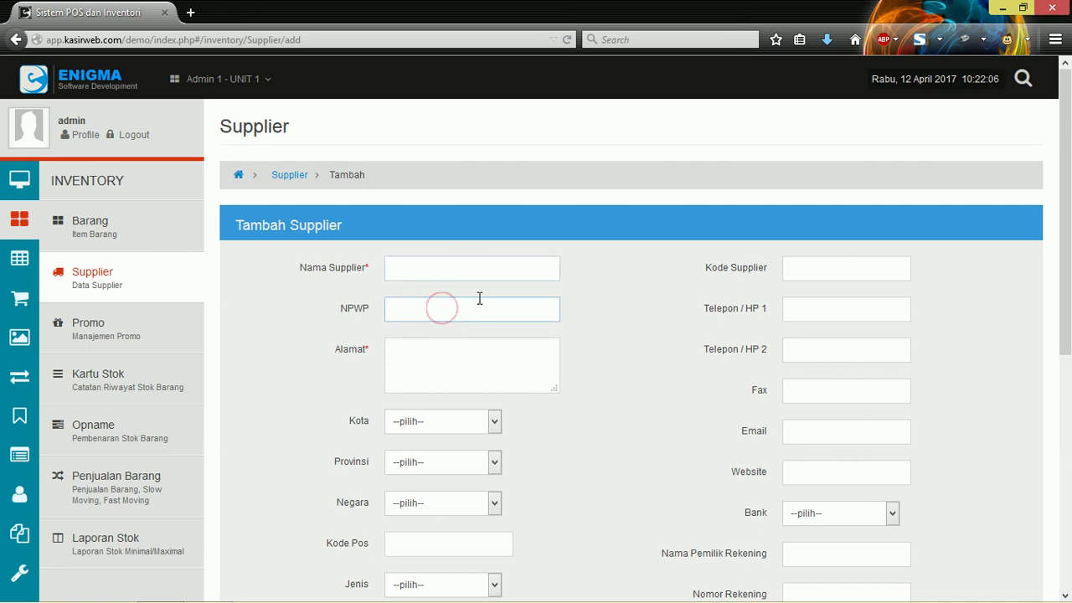
pyautogui.scroll(-2, 473, 298)
pyautogui.click(463, 292)
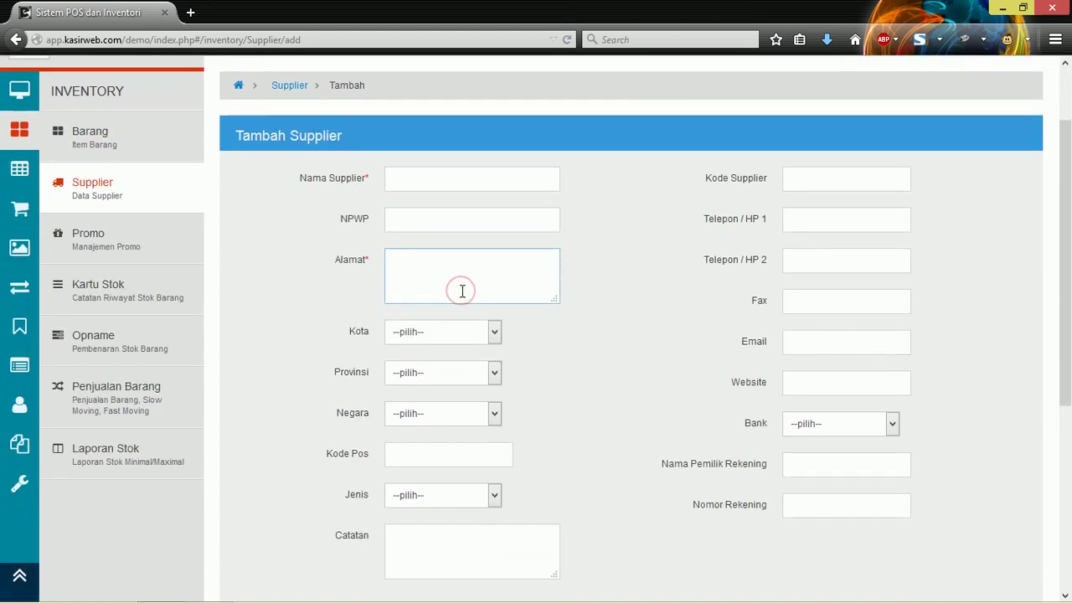
pyautogui.scroll(-2, 462, 292)
# Step: View the Kota and Provinsi choices without picking any; highlight the Kota, Provinsi and Negara labels
pyautogui.click(460, 243)
pyautogui.click(456, 242)
pyautogui.click(437, 282)
pyautogui.click(427, 302)
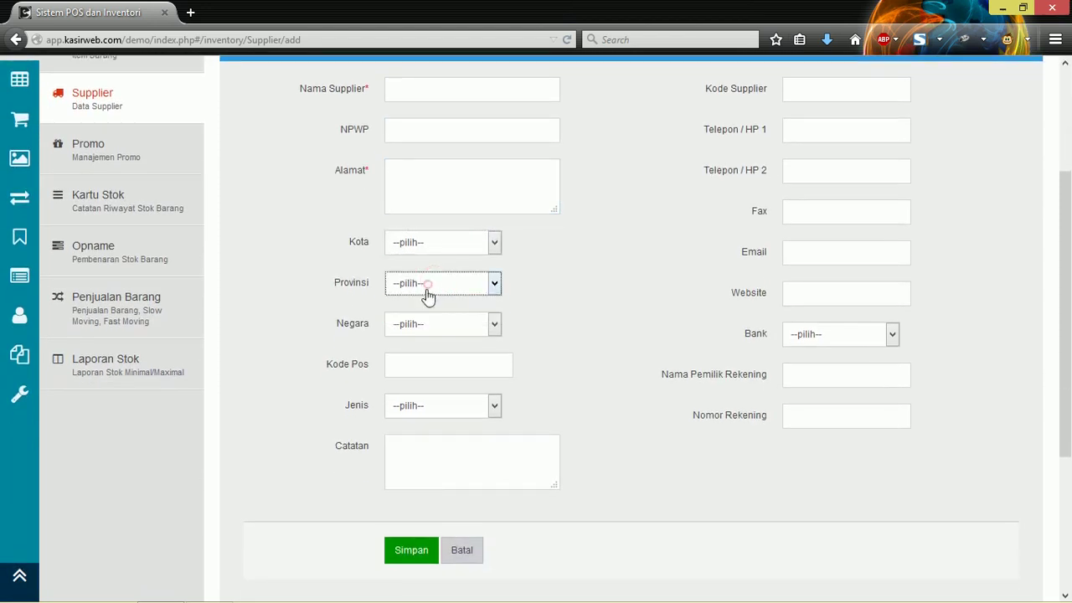
pyautogui.click(364, 244)
pyautogui.moveTo(348, 241); pyautogui.dragTo(379, 241)
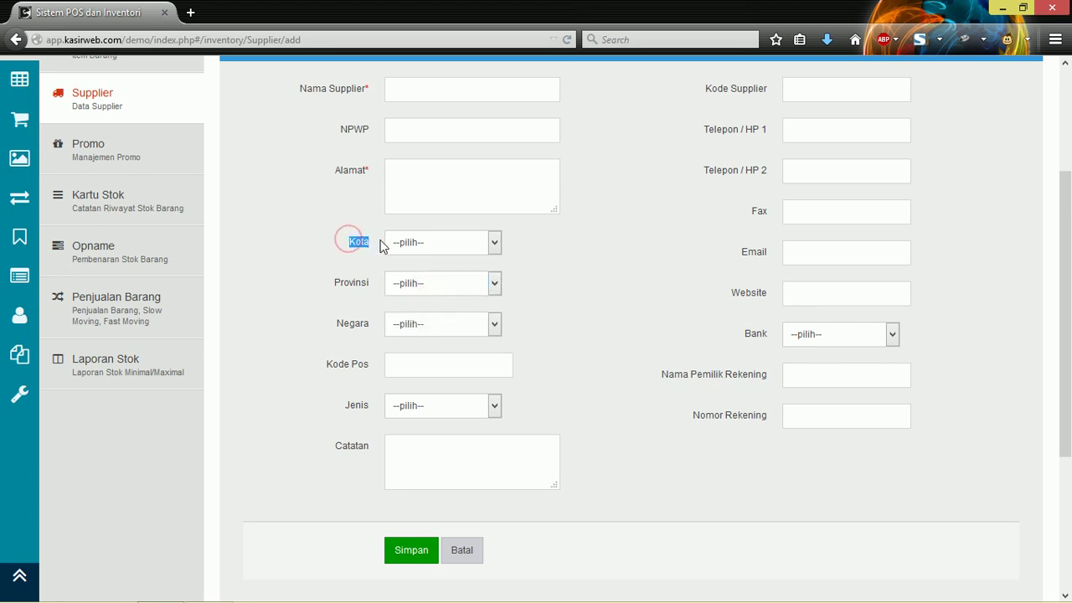
pyautogui.click(363, 263)
pyautogui.moveTo(333, 283); pyautogui.dragTo(373, 283)
pyautogui.moveTo(347, 241); pyautogui.dragTo(377, 244)
pyautogui.moveTo(338, 324); pyautogui.dragTo(376, 329)
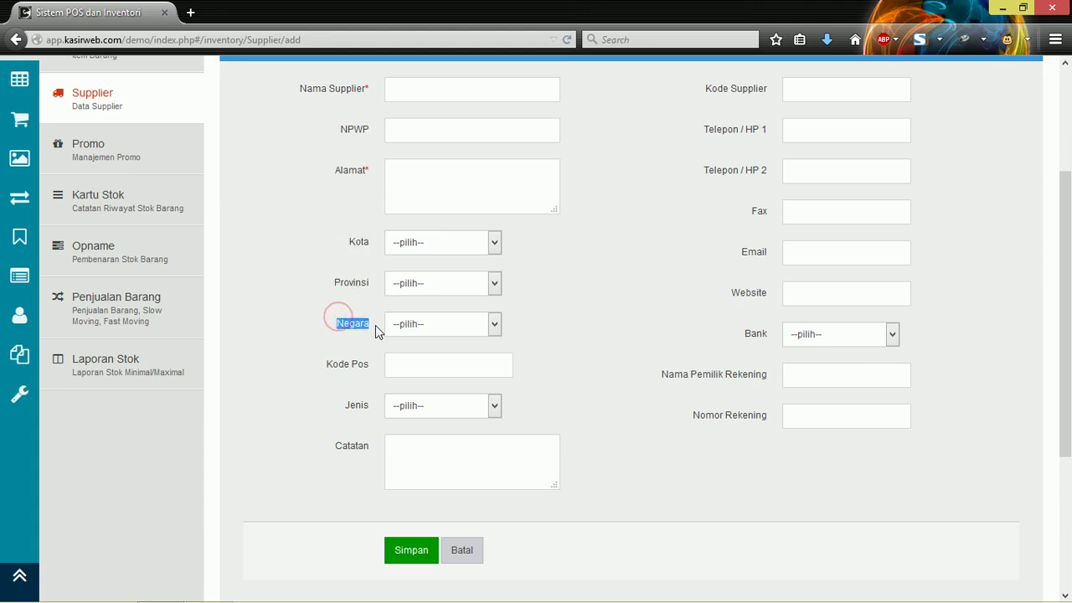
pyautogui.click(345, 315)
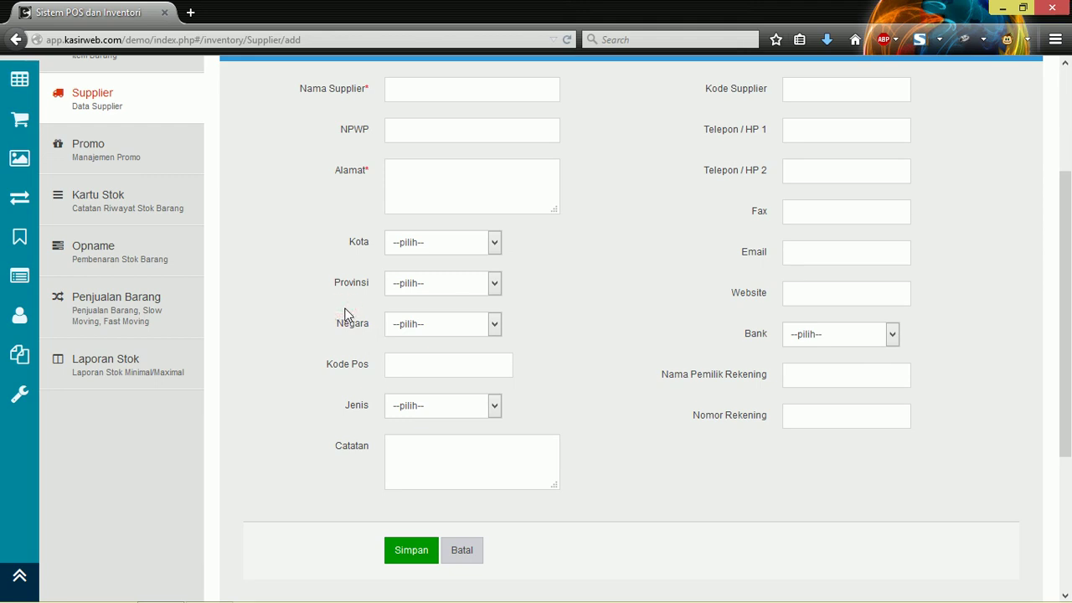
# Step: View the supplier payment type options unchanged, then cancel the form with Batal
pyautogui.click(411, 405)
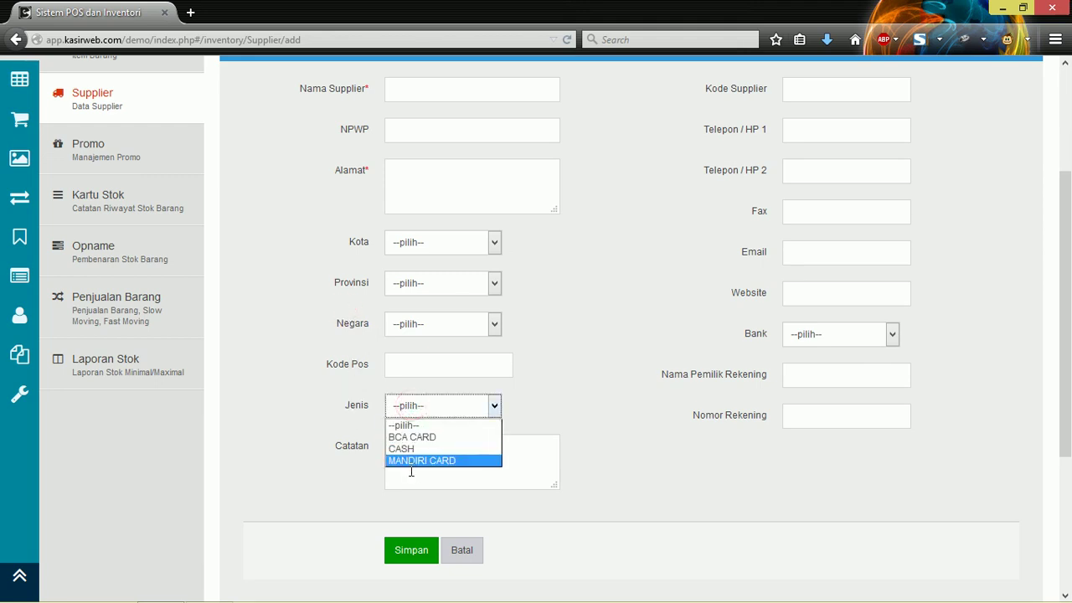
pyautogui.click(620, 281)
pyautogui.scroll(3, 620, 280)
pyautogui.scroll(-5, 620, 280)
pyautogui.scroll(3, 621, 286)
pyautogui.scroll(-2, 586, 301)
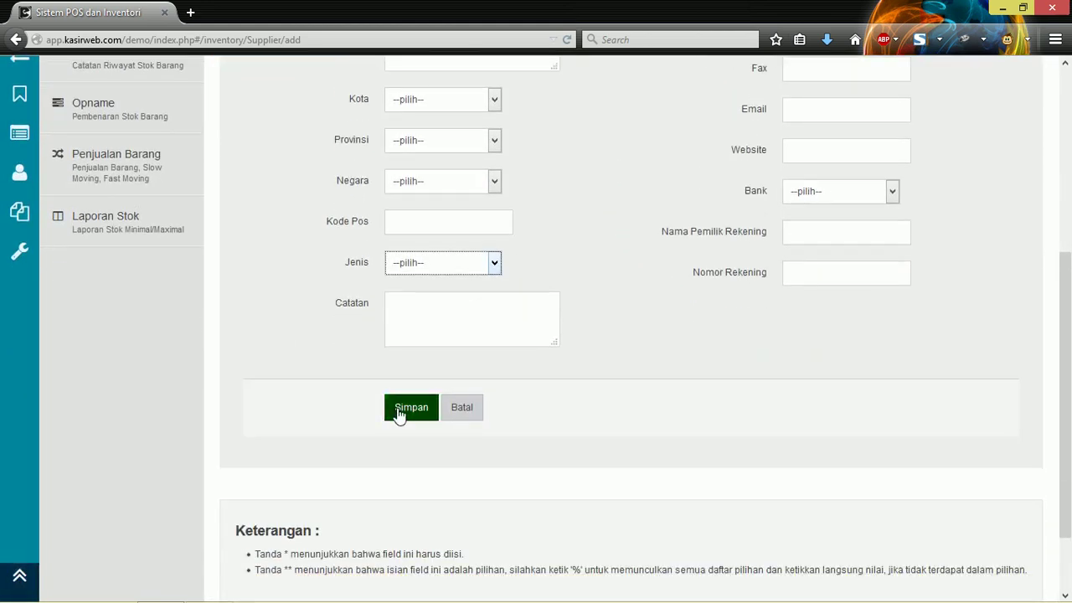
pyautogui.scroll(3, 483, 294)
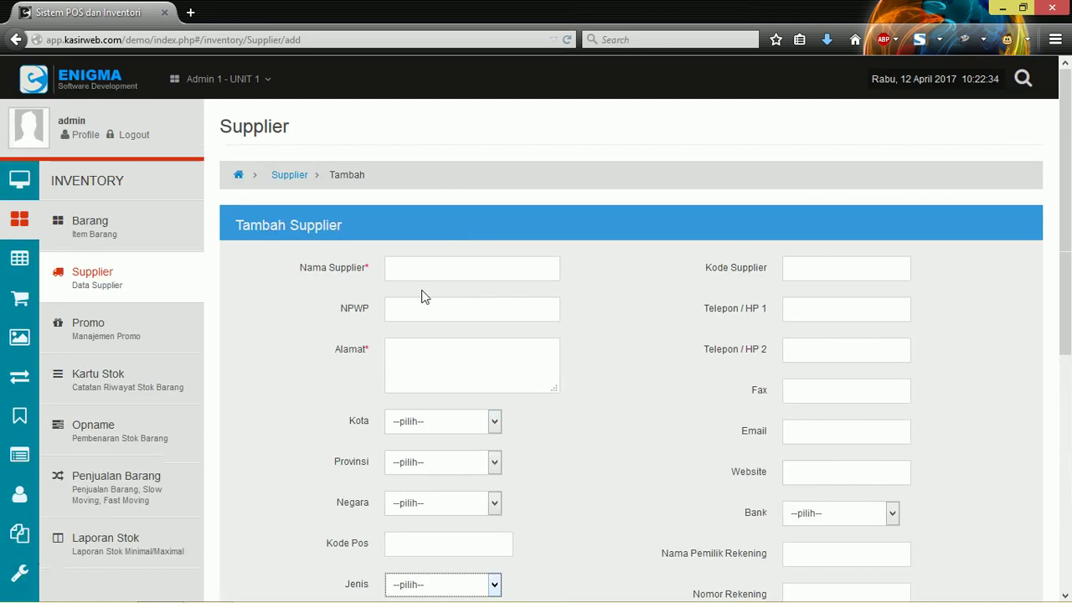
pyautogui.scroll(-4, 421, 290)
pyautogui.click(459, 320)
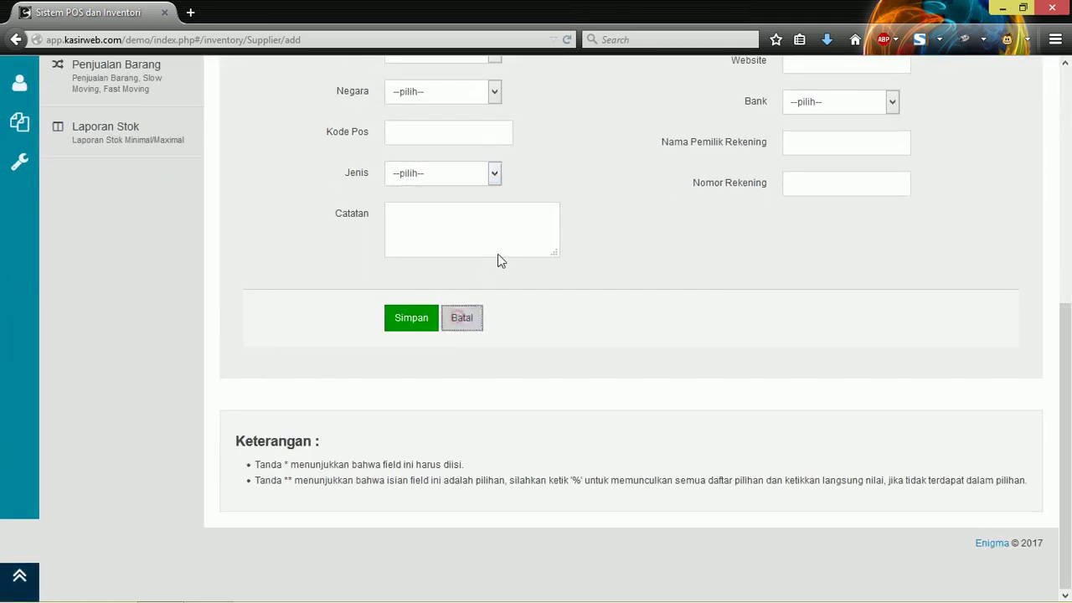
pyautogui.scroll(5, 502, 247)
pyautogui.scroll(-2, 503, 249)
pyautogui.scroll(2, 502, 251)
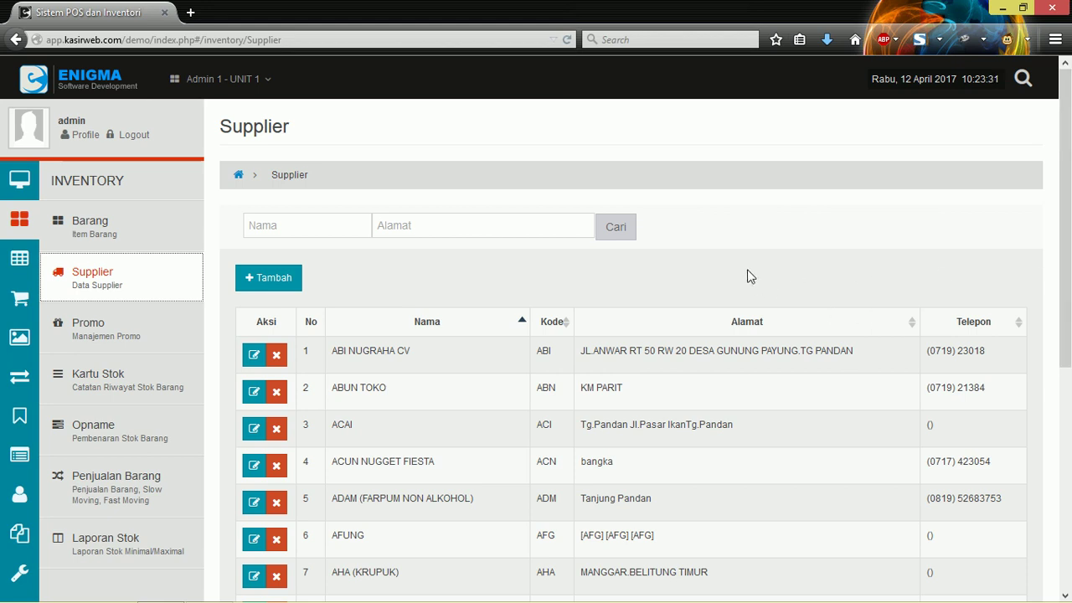
pyautogui.click(96, 323)
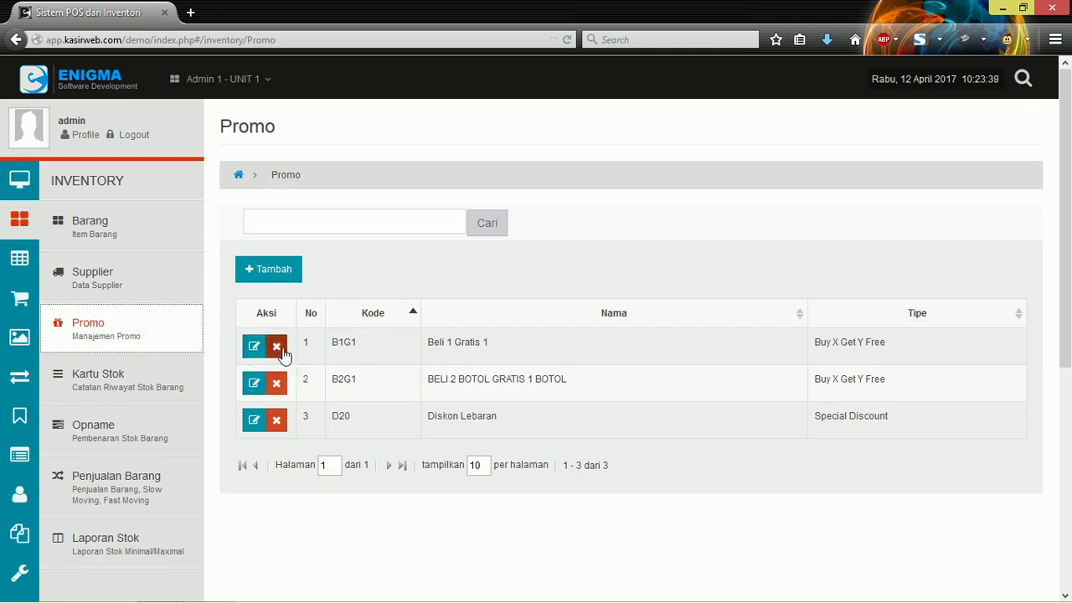
pyautogui.moveTo(423, 337); pyautogui.dragTo(501, 345)
pyautogui.moveTo(427, 379); pyautogui.dragTo(589, 387)
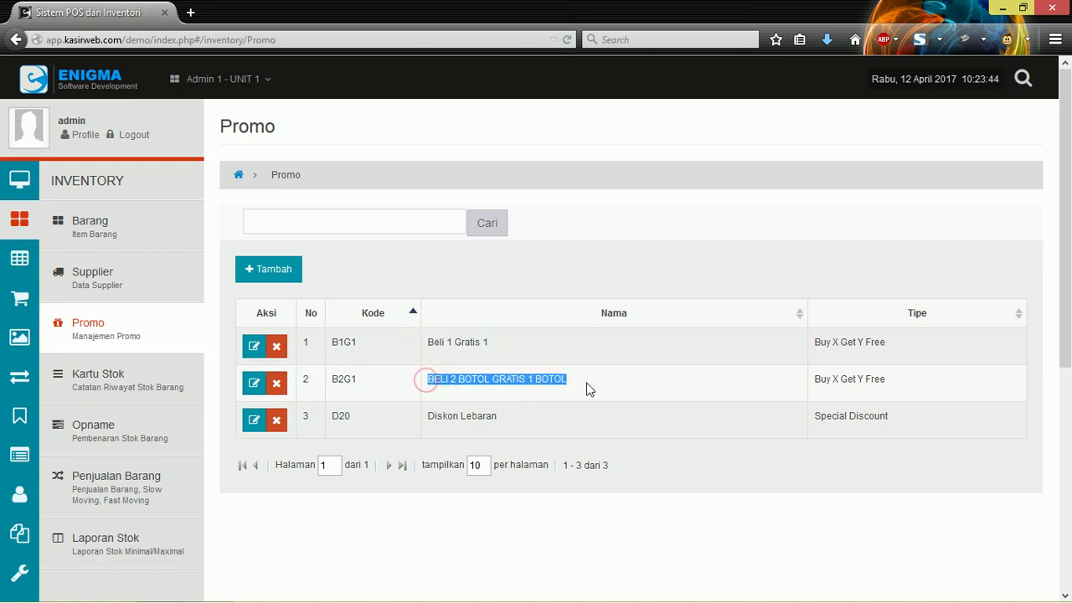
pyautogui.click(503, 376)
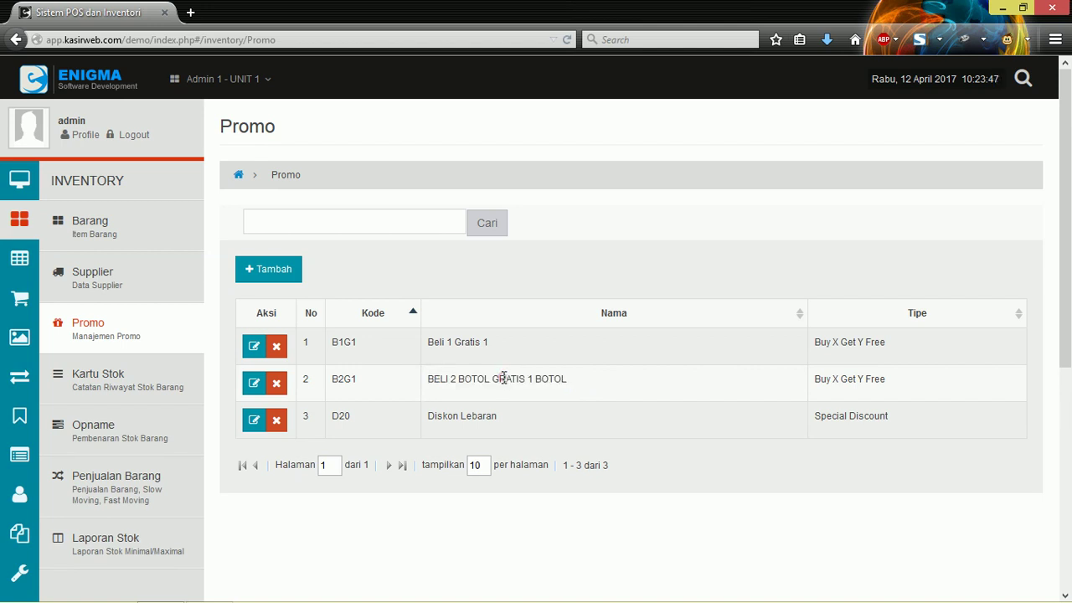
pyautogui.click(616, 315)
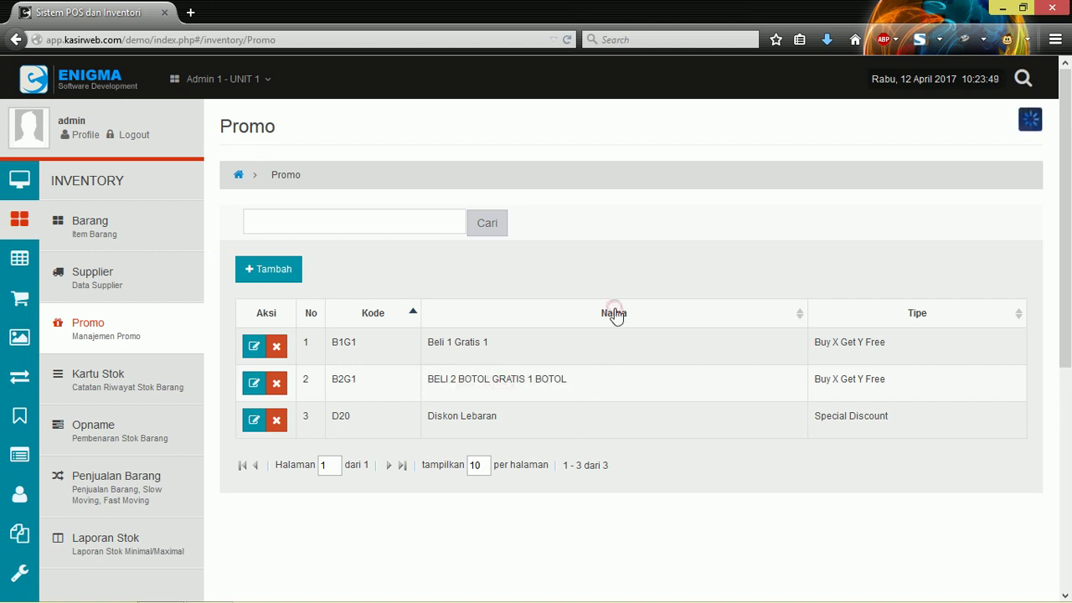
pyautogui.moveTo(437, 342); pyautogui.dragTo(547, 344)
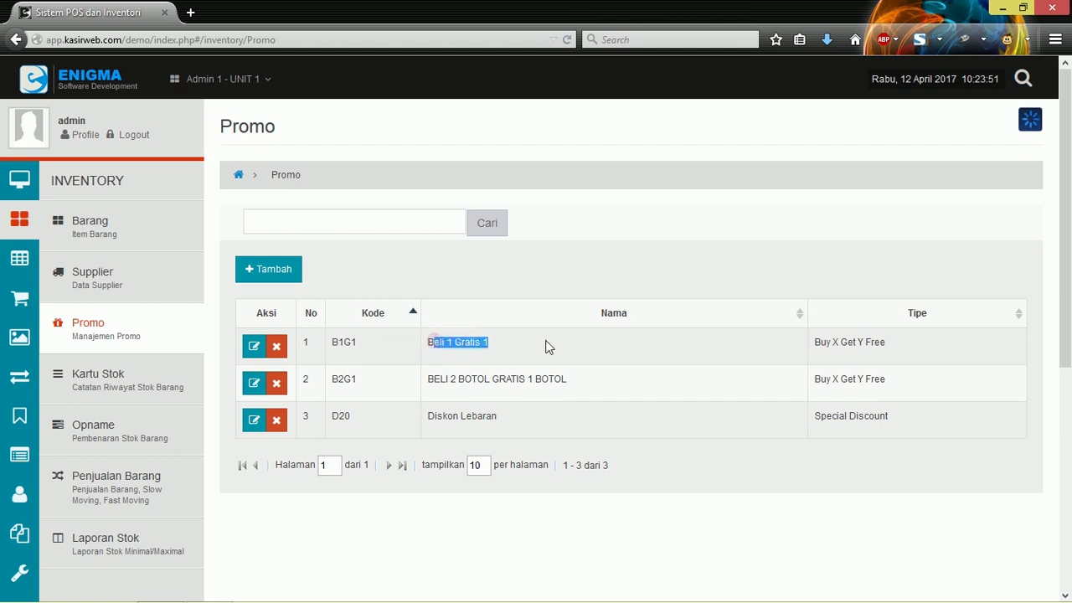
pyautogui.moveTo(426, 378); pyautogui.dragTo(510, 381)
pyautogui.click(580, 379)
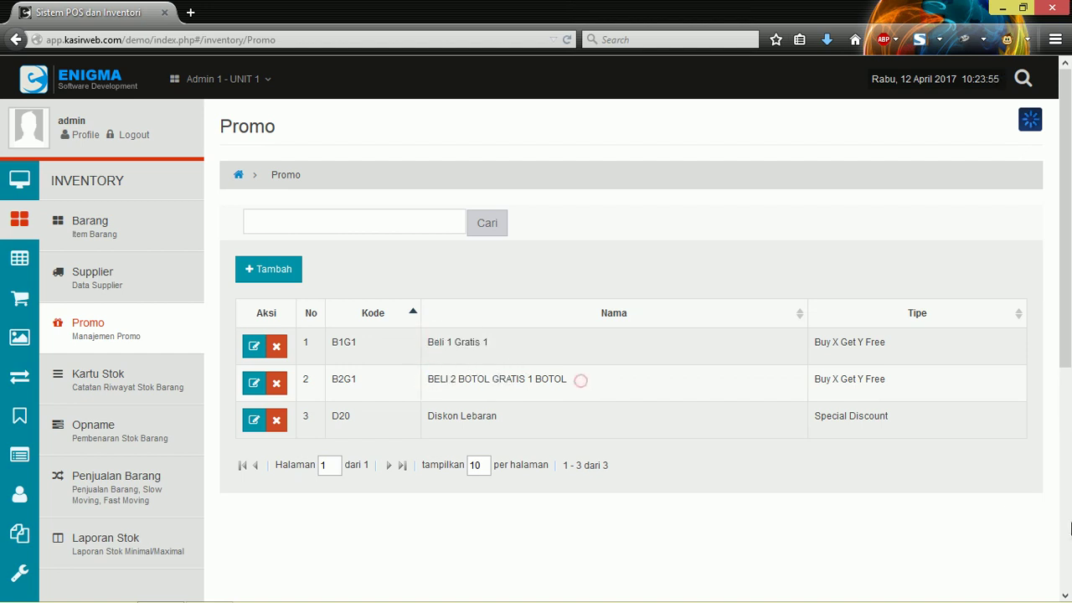
pyautogui.moveTo(813, 344); pyautogui.dragTo(883, 342)
pyautogui.moveTo(816, 379); pyautogui.dragTo(903, 395)
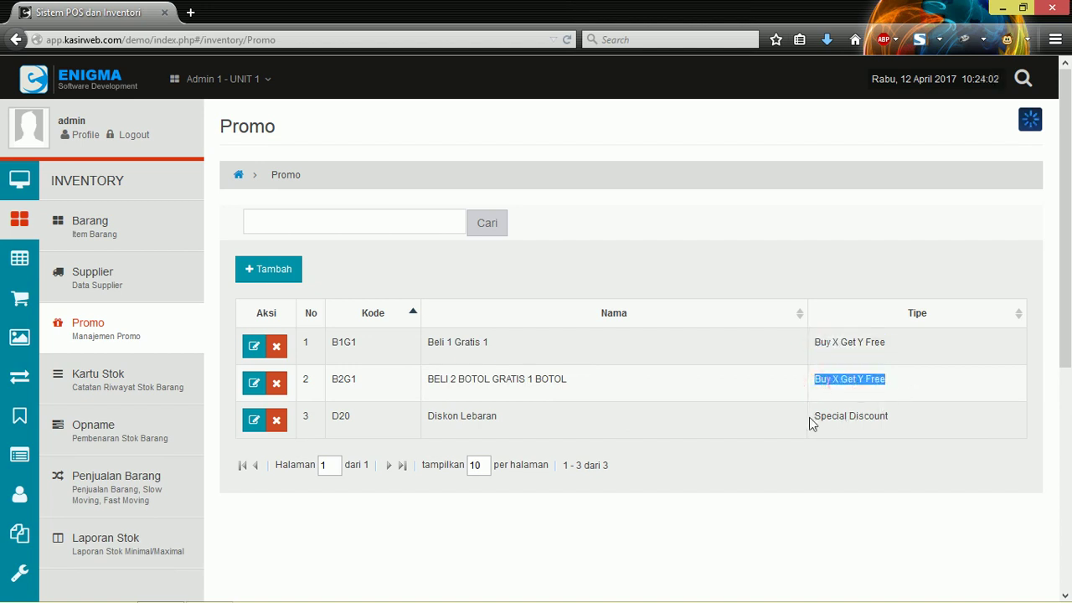
pyautogui.moveTo(814, 416); pyautogui.dragTo(901, 423)
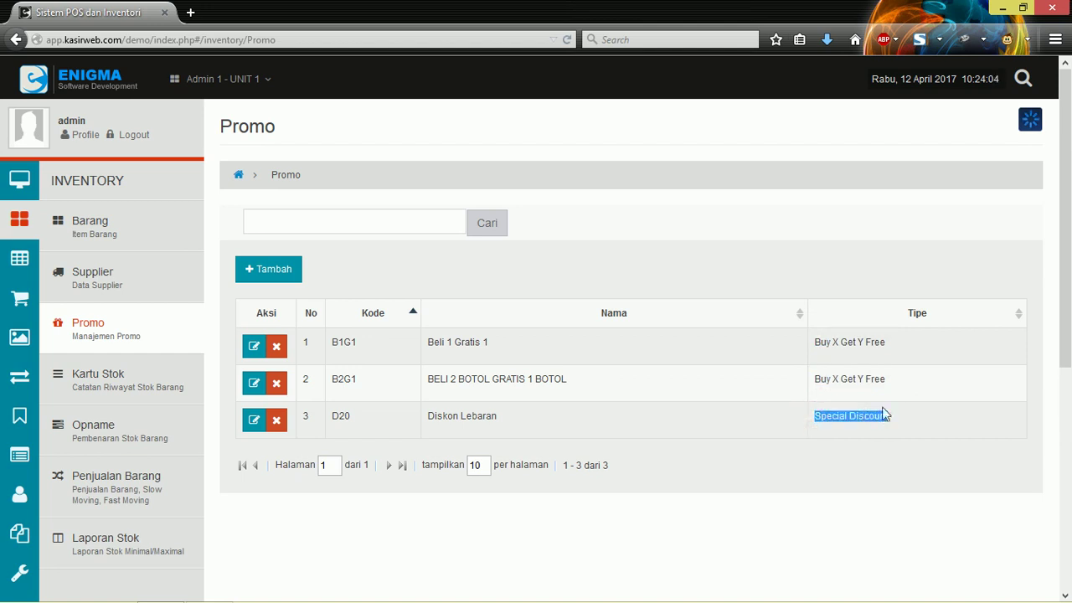
pyautogui.click(260, 272)
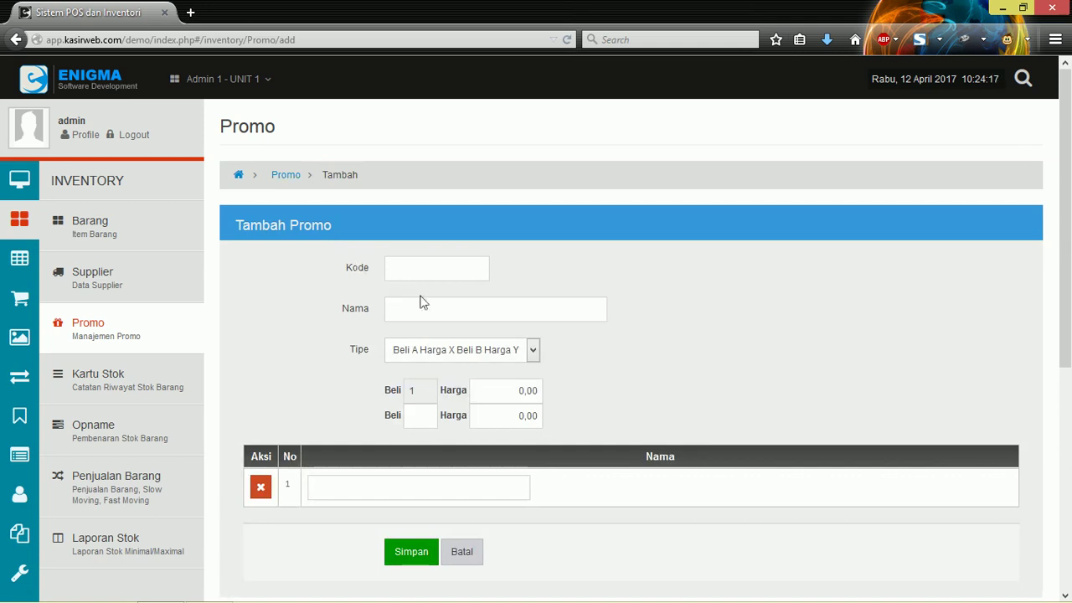
pyautogui.click(511, 349)
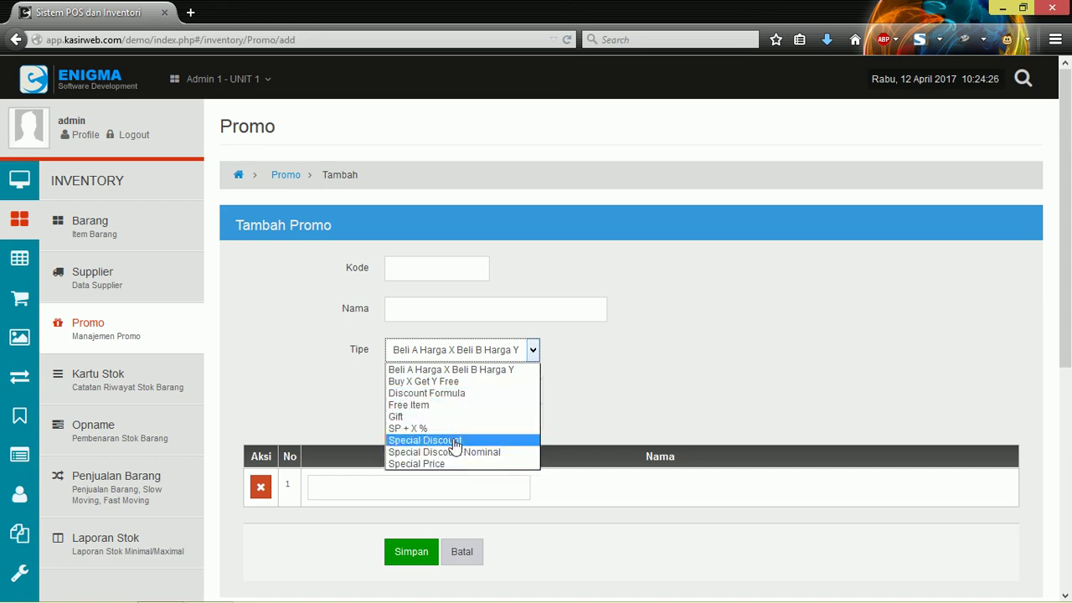
pyautogui.click(327, 362)
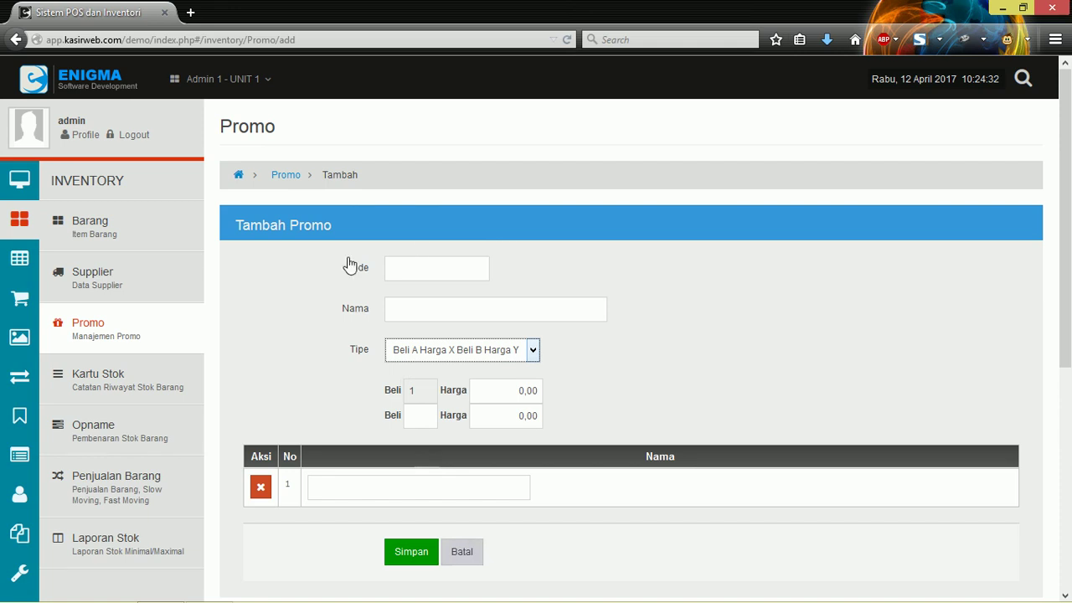
pyautogui.click(465, 556)
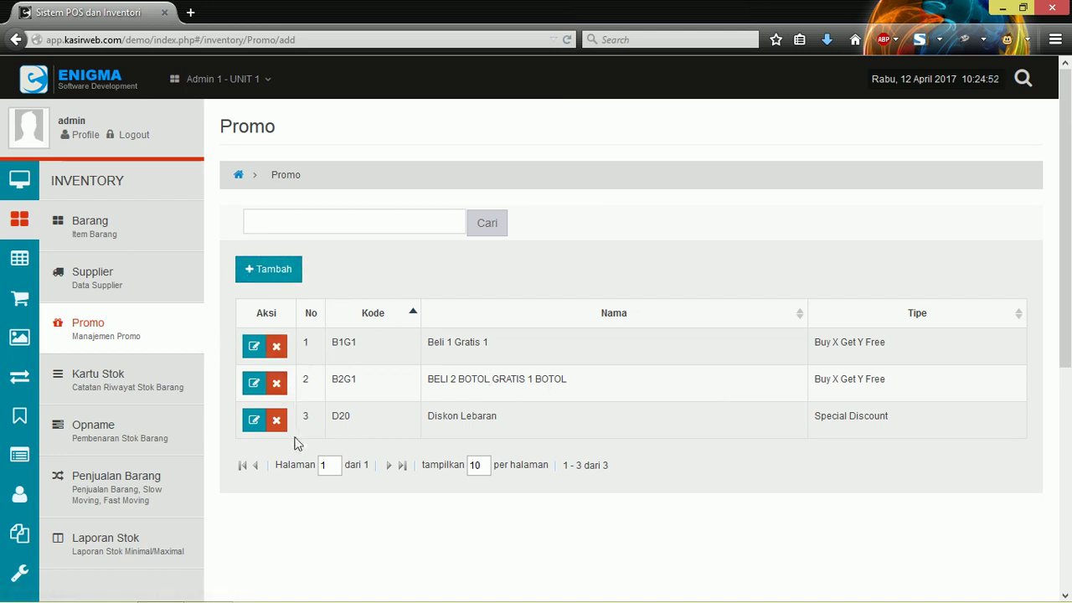
# Step: Open Kartu Stok and try its Barcode and Nama search fields
pyautogui.click(89, 380)
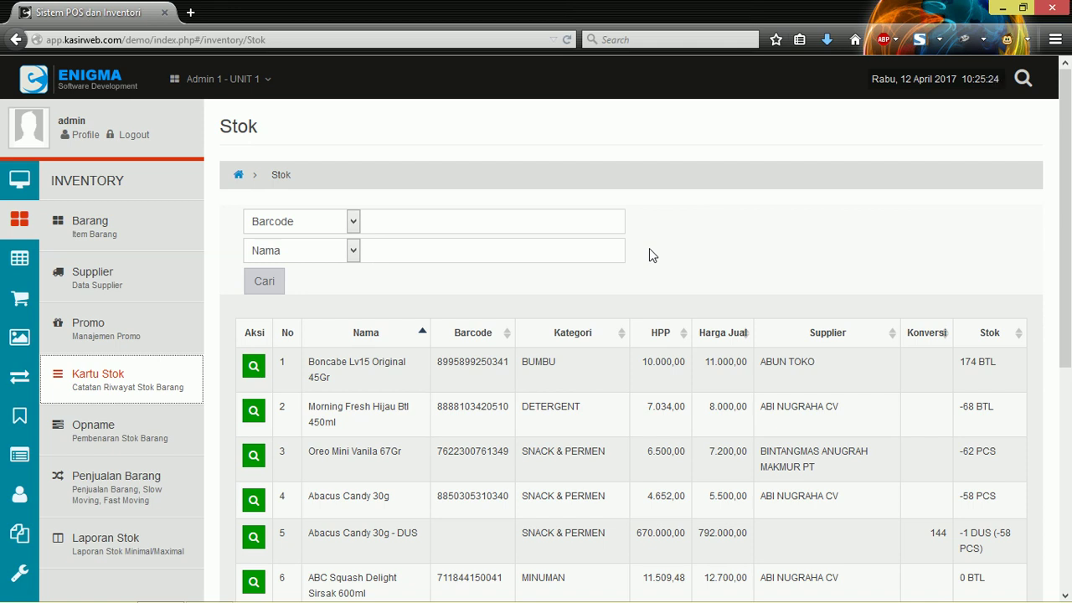
pyautogui.click(432, 218)
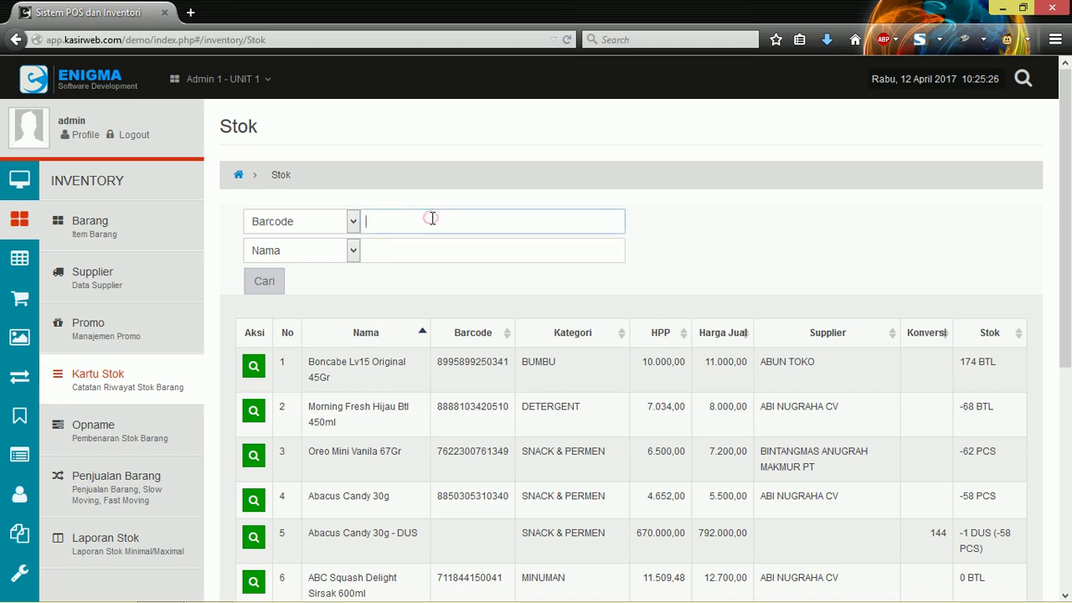
pyautogui.click(413, 250)
pyautogui.click(423, 216)
pyautogui.click(418, 242)
pyautogui.click(427, 218)
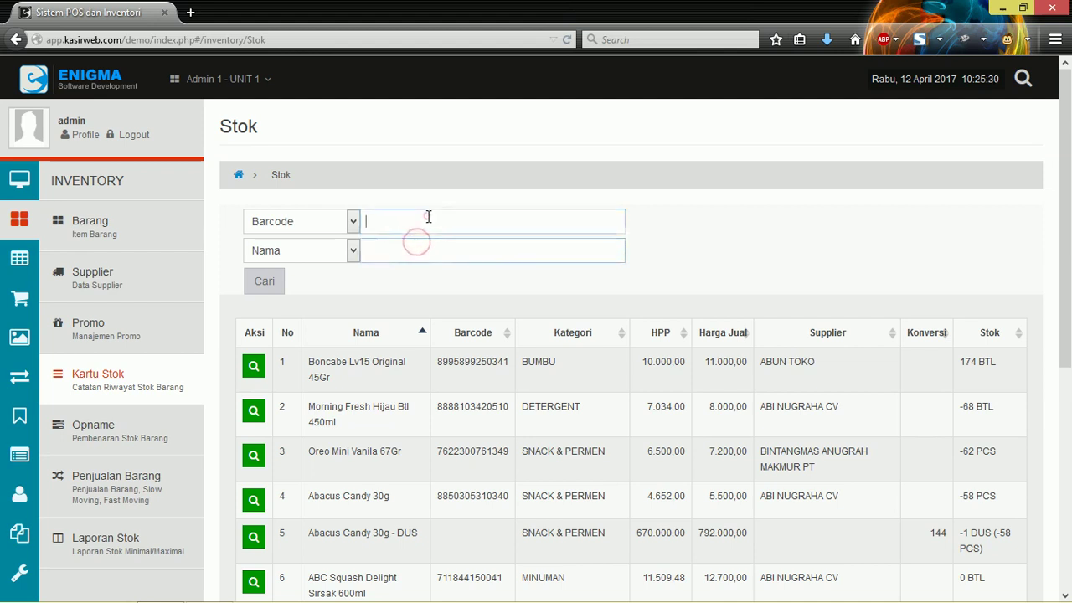
pyautogui.click(411, 244)
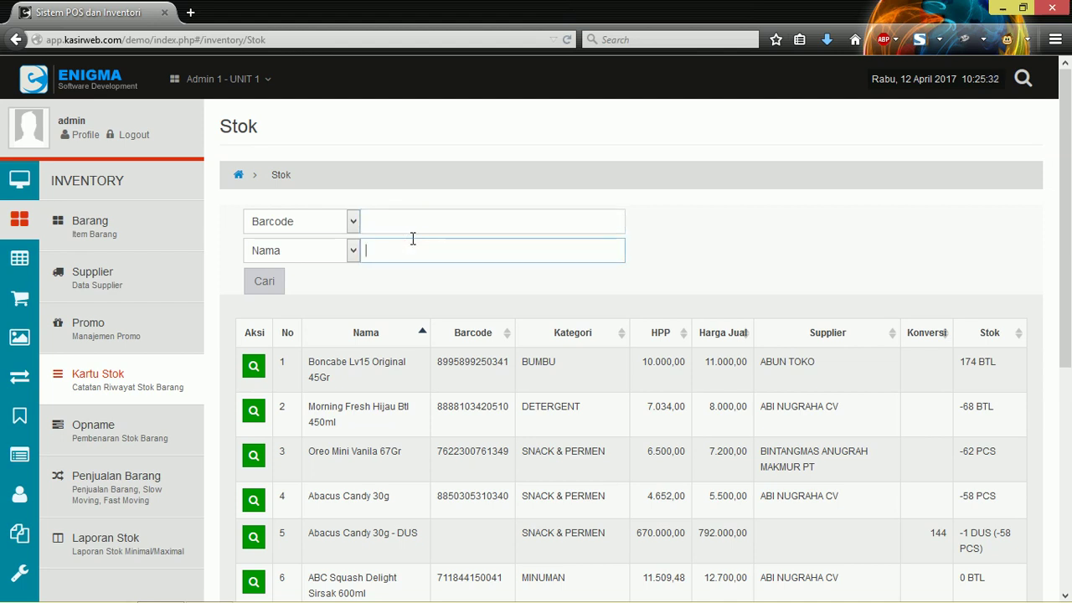
pyautogui.scroll(-2, 411, 239)
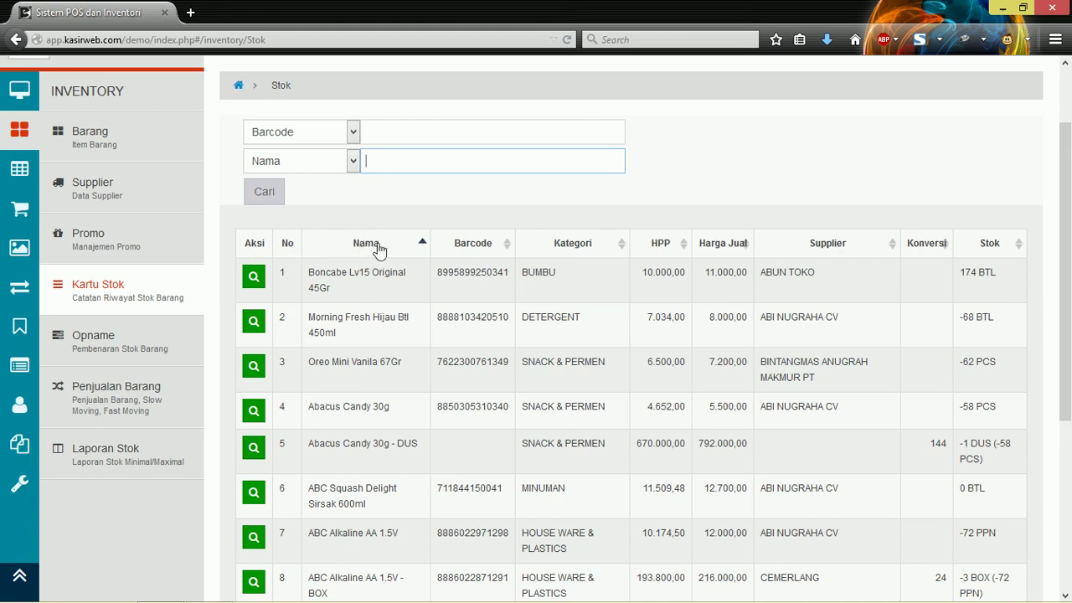
# Step: Highlight the first item and column headings, and sort the items by HPP
pyautogui.moveTo(308, 272); pyautogui.dragTo(392, 273)
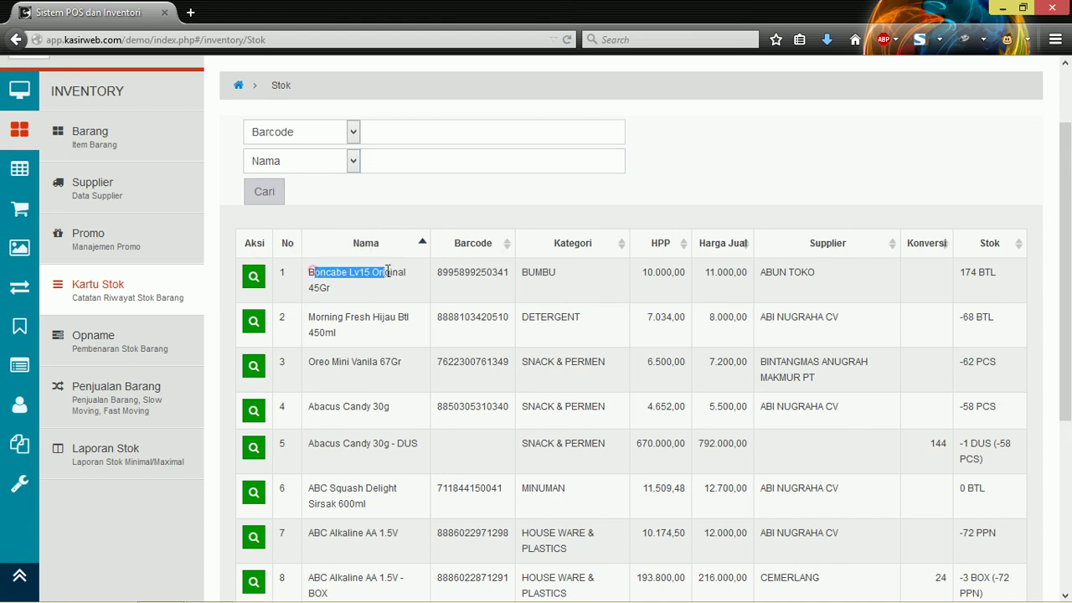
pyautogui.moveTo(548, 249); pyautogui.dragTo(667, 257)
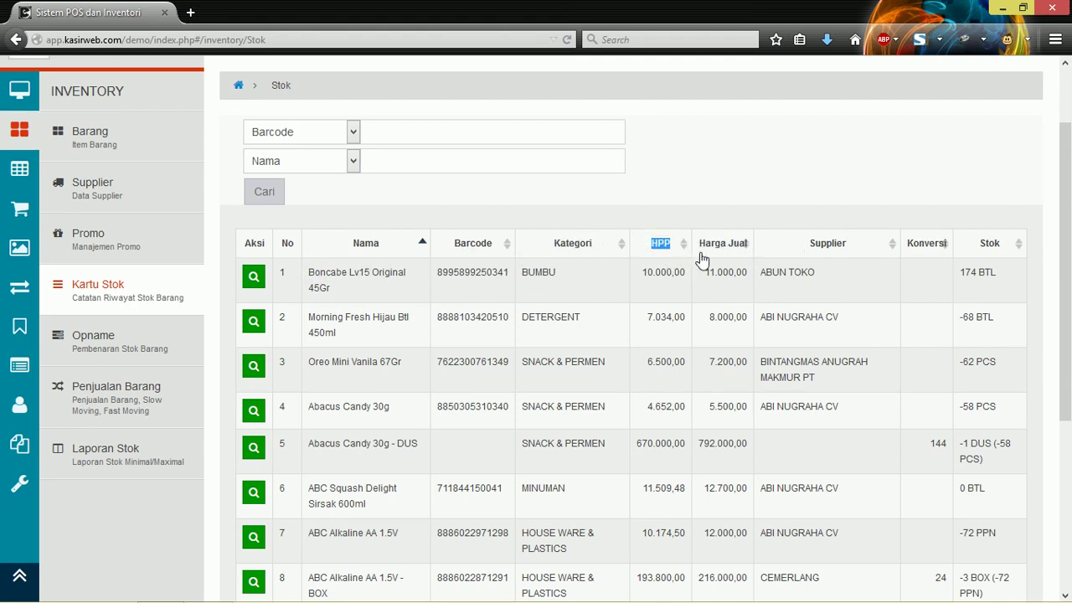
pyautogui.click(694, 240)
pyautogui.moveTo(710, 244); pyautogui.dragTo(879, 251)
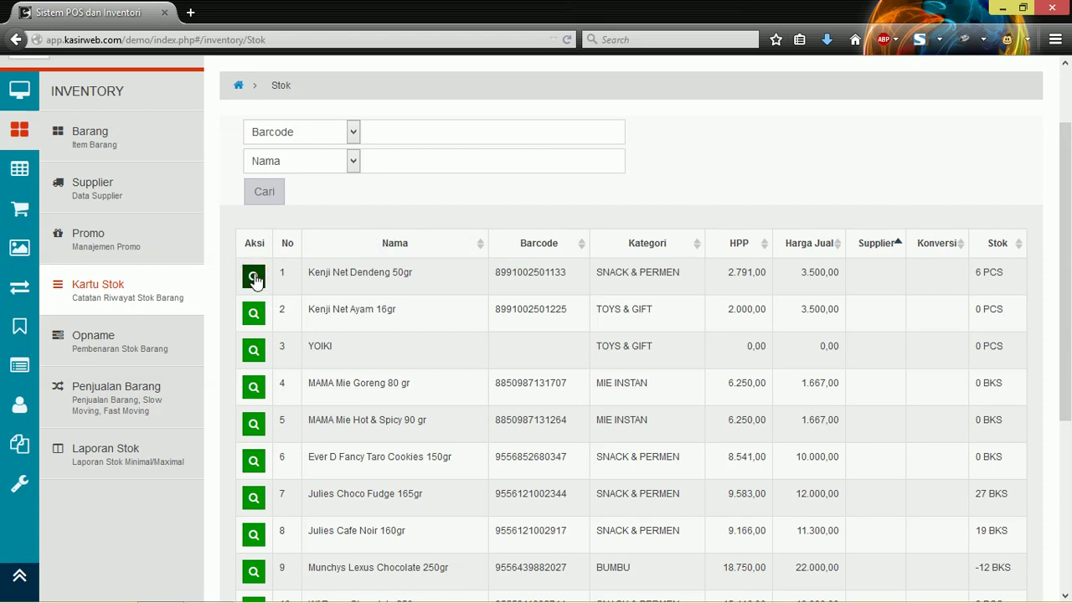
pyautogui.scroll(2, 390, 287)
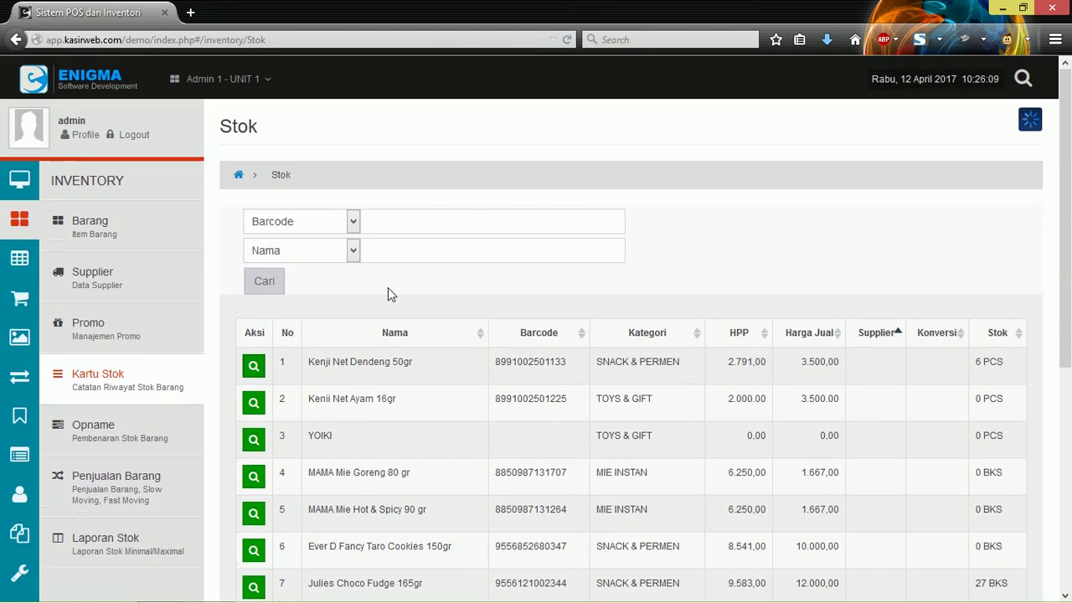
# Step: Open the Kenji Net Dendeng 50gr stock card and view its date-range choices
pyautogui.click(254, 366)
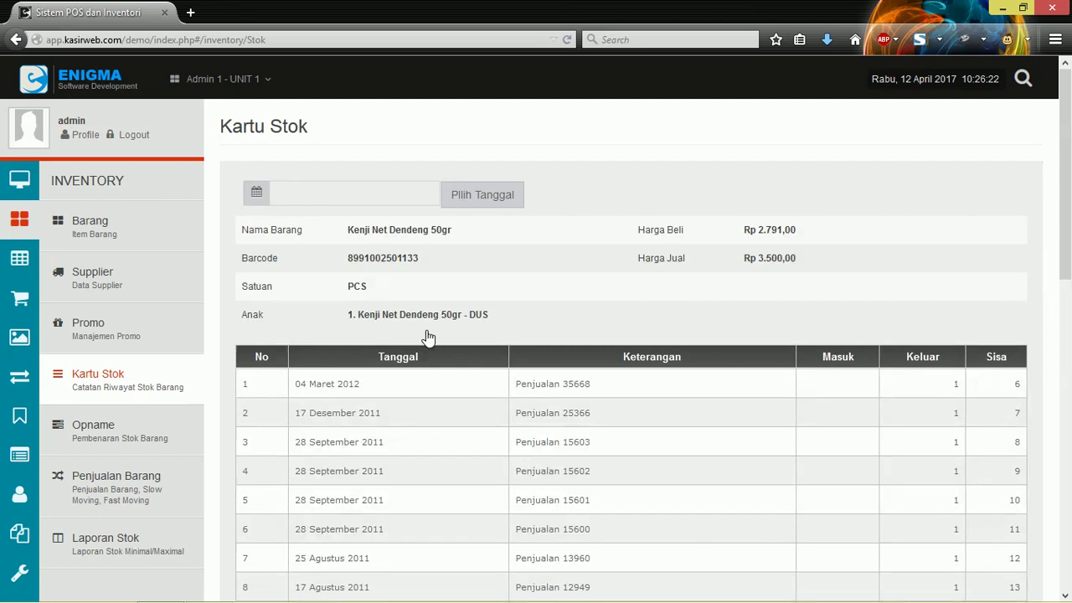
pyautogui.click(349, 187)
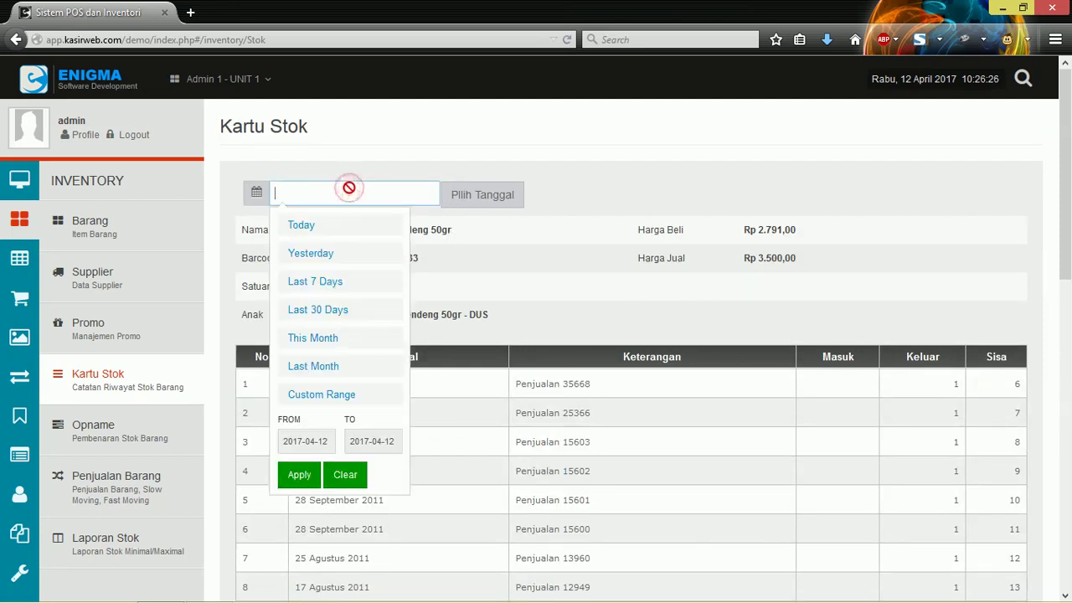
pyautogui.click(571, 184)
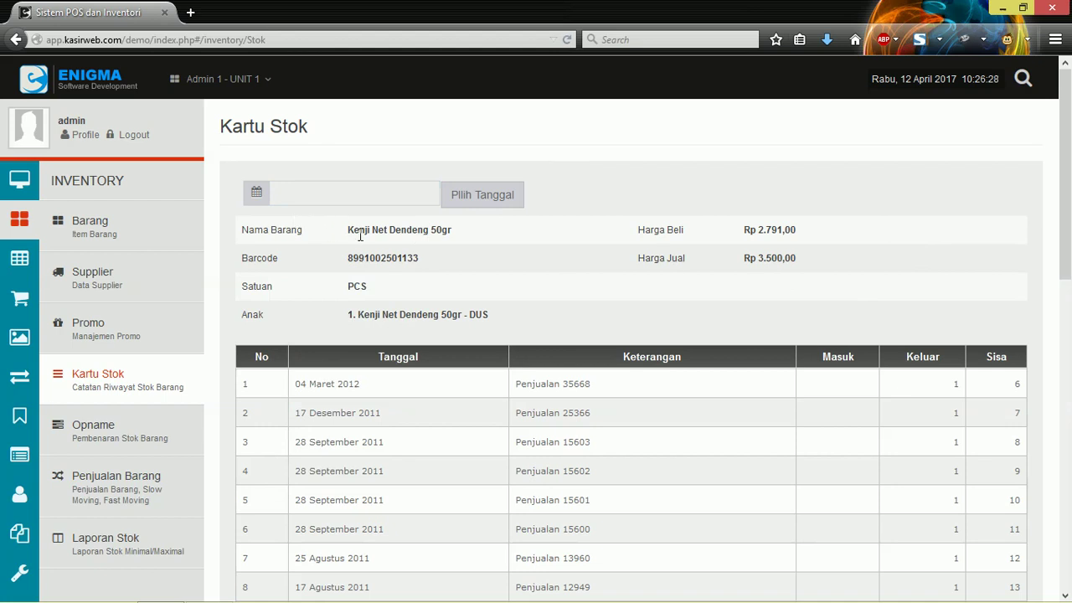
pyautogui.moveTo(349, 230); pyautogui.dragTo(458, 230)
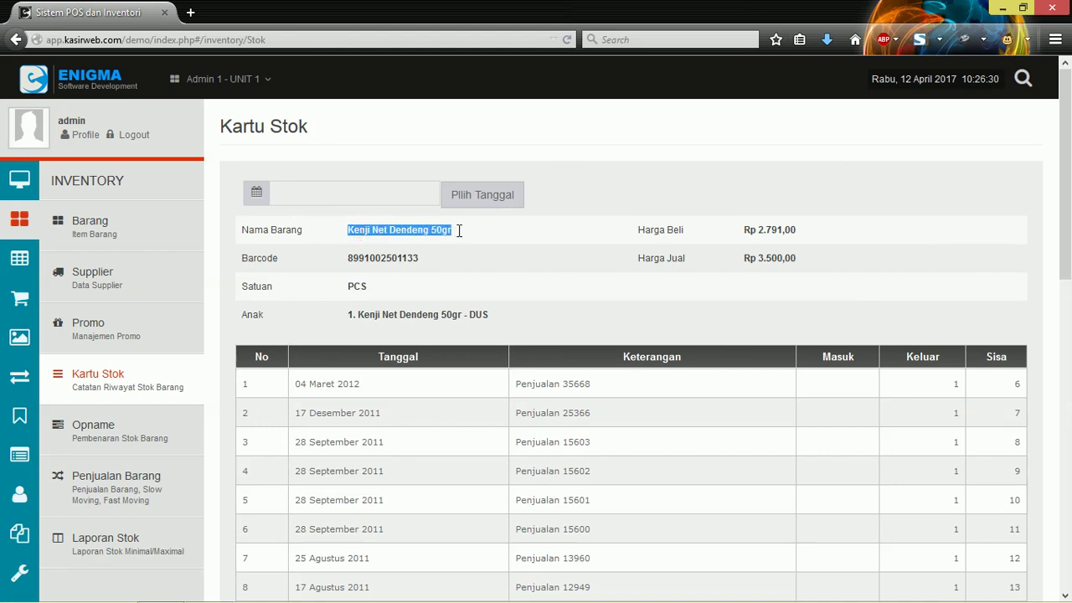
pyautogui.click(459, 236)
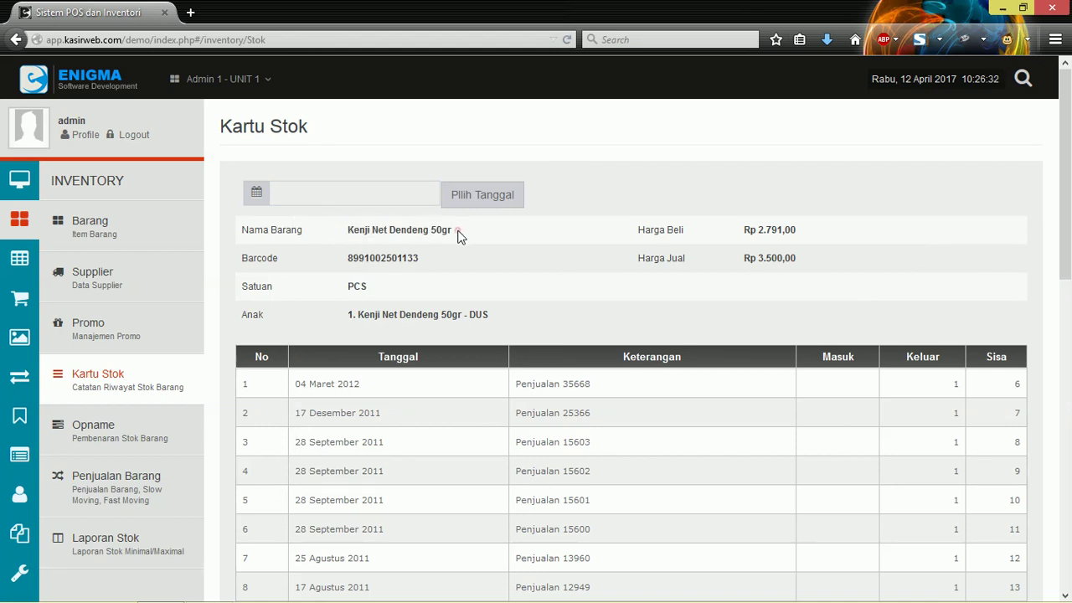
pyautogui.moveTo(456, 231); pyautogui.dragTo(389, 231)
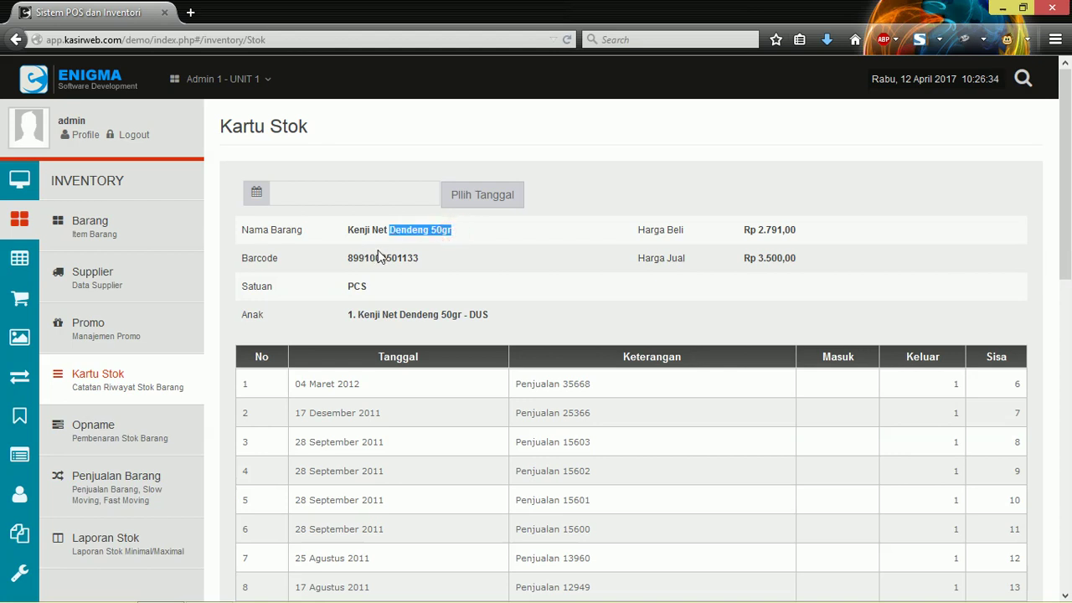
pyautogui.click(362, 284)
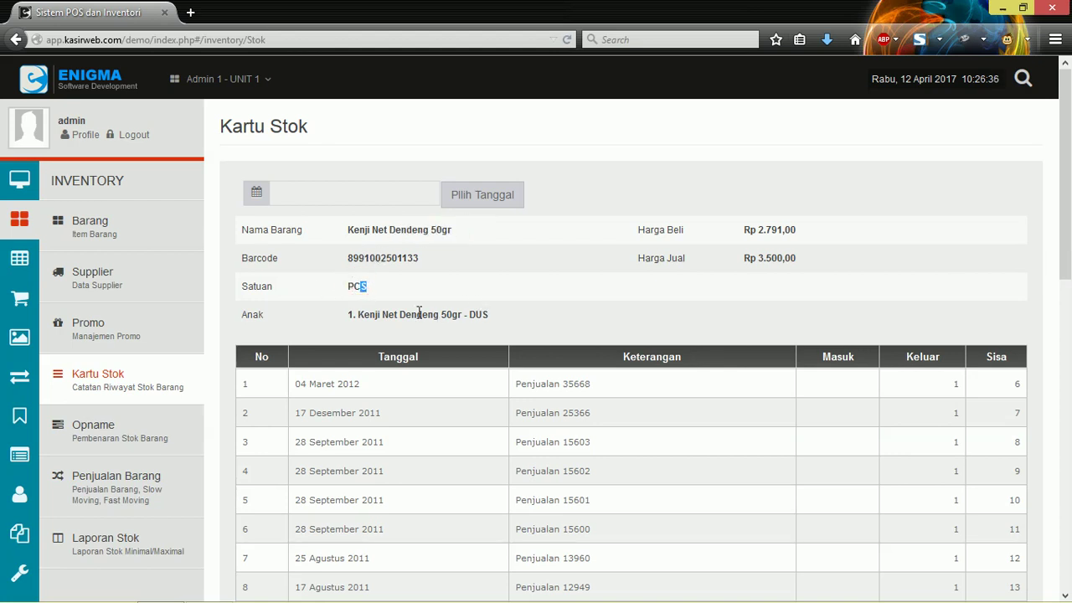
# Step: Highlight the item name and its child item Kenji Net Dendeng 50gr - DUS
pyautogui.moveTo(366, 314); pyautogui.dragTo(495, 311)
pyautogui.click(365, 321)
pyautogui.click(358, 315)
pyautogui.moveTo(351, 231); pyautogui.dragTo(462, 232)
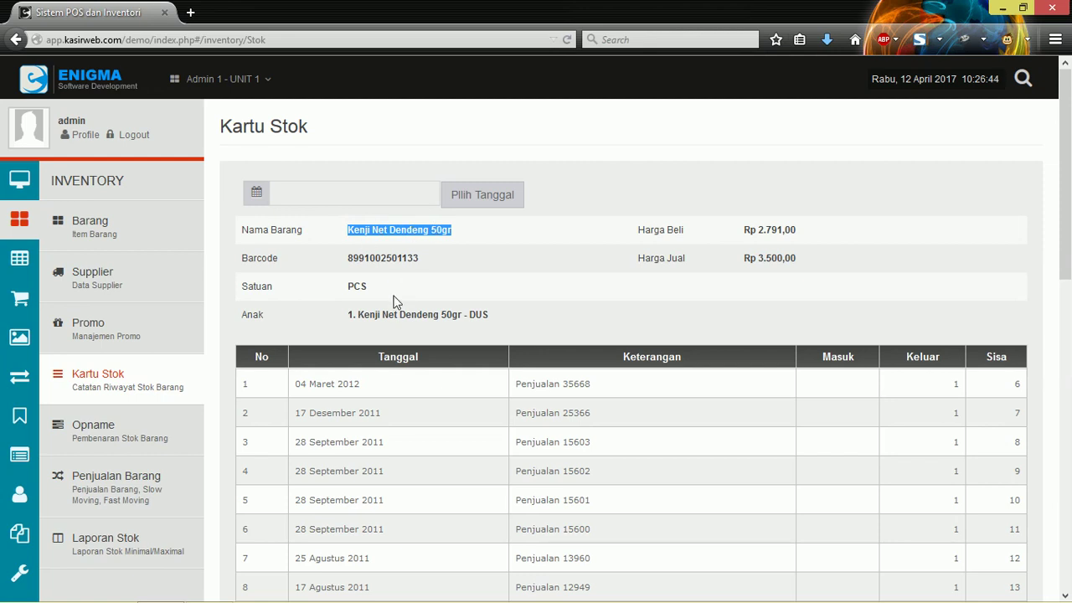
pyautogui.moveTo(354, 314); pyautogui.dragTo(537, 314)
pyautogui.click(349, 312)
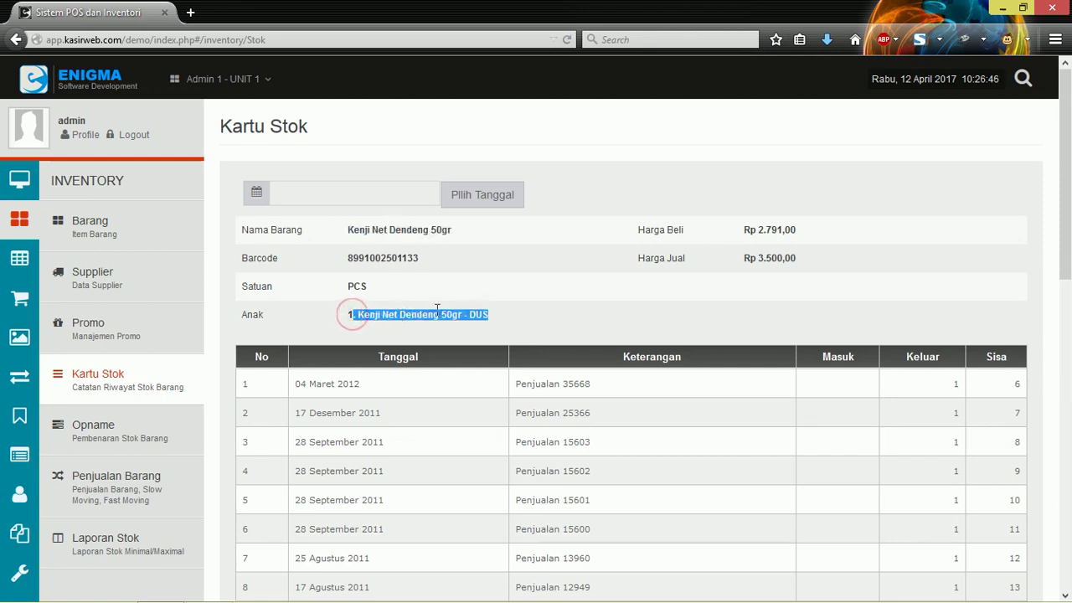
pyautogui.moveTo(462, 314); pyautogui.dragTo(489, 314)
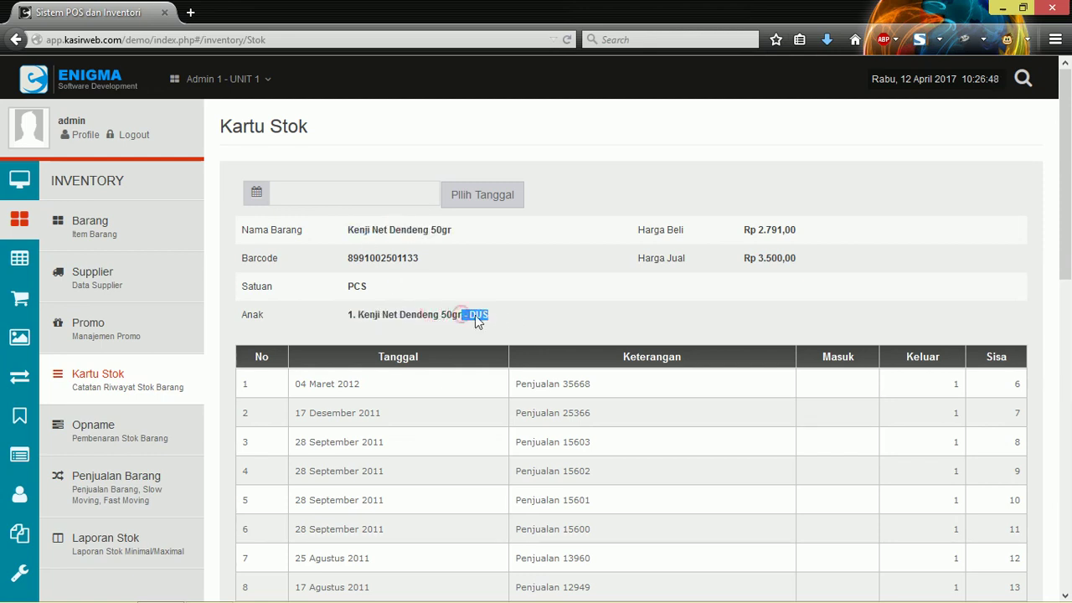
pyautogui.moveTo(347, 231); pyautogui.dragTo(452, 232)
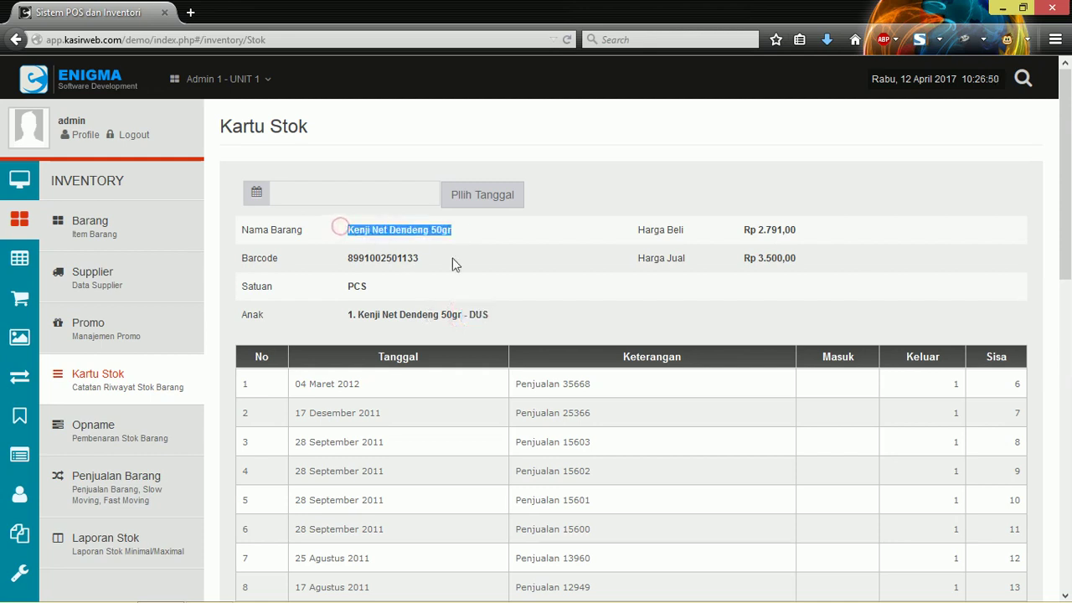
pyautogui.moveTo(465, 314); pyautogui.dragTo(496, 317)
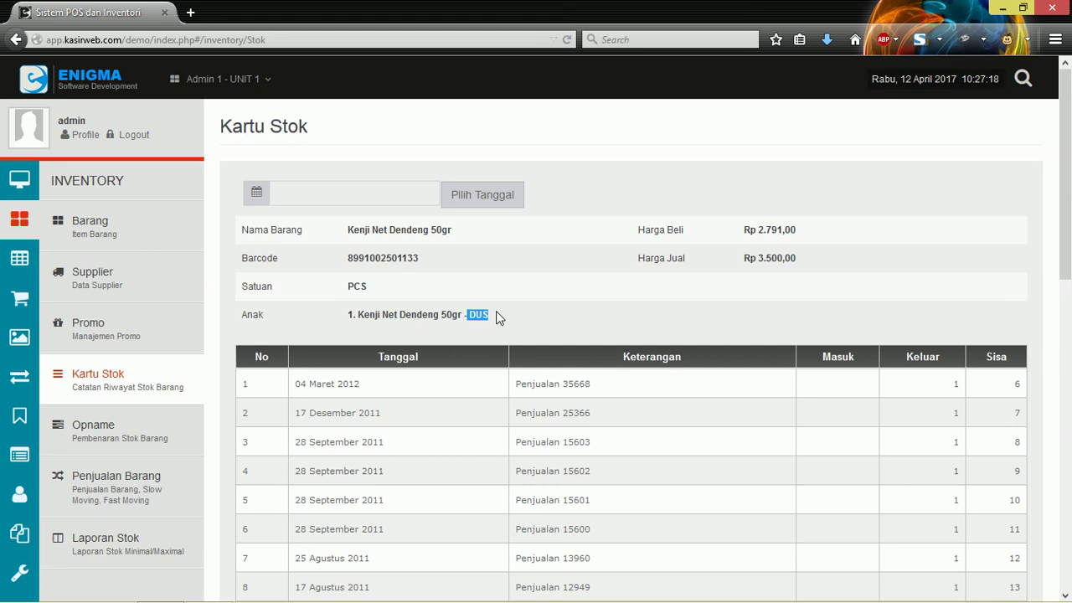
# Step: Highlight the item name Kenji Net Dendeng 50gr on its stock card
pyautogui.click(778, 227)
pyautogui.click(756, 256)
pyautogui.moveTo(777, 256); pyautogui.dragTo(850, 256)
pyautogui.scroll(-2, 821, 259)
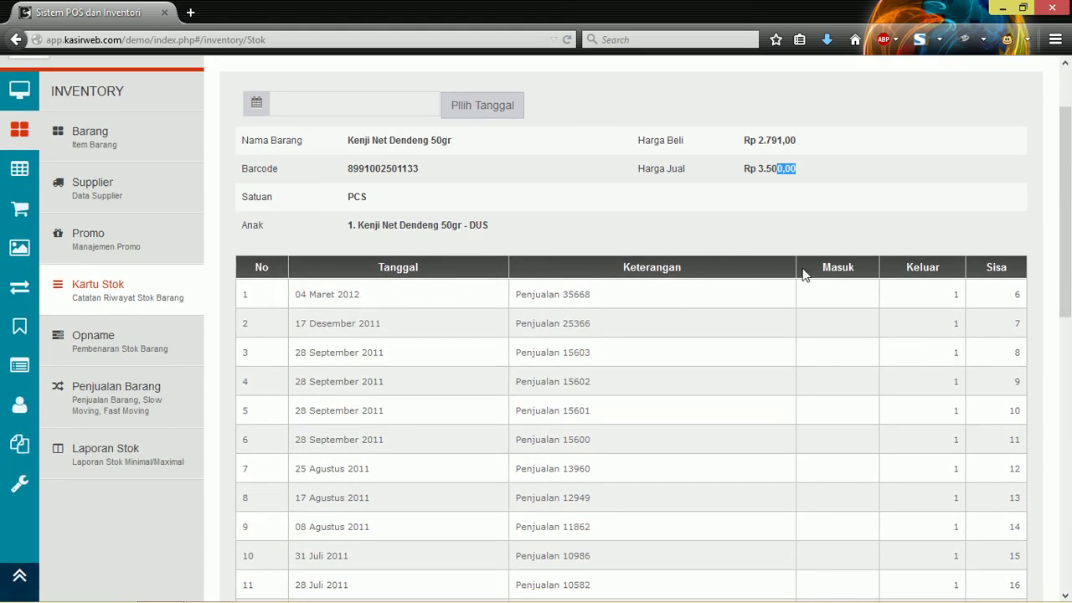
pyautogui.scroll(2, 812, 304)
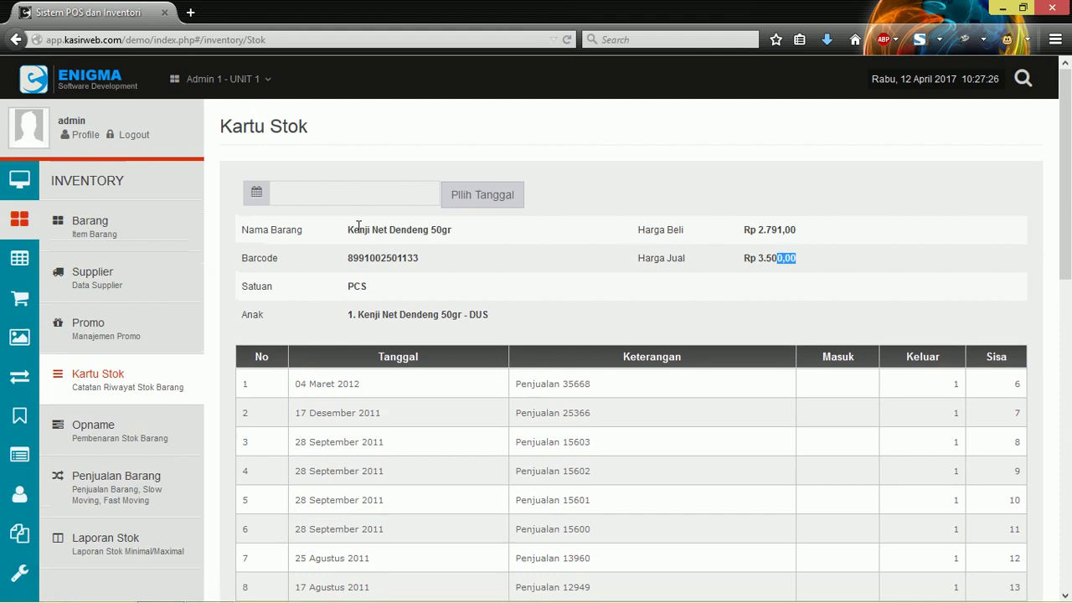
pyautogui.moveTo(349, 231); pyautogui.dragTo(487, 234)
pyautogui.click(583, 253)
# Step: Highlight the first history entry's date and its remaining stock of 6
pyautogui.scroll(-2, 760, 331)
pyautogui.scroll(-2, 760, 330)
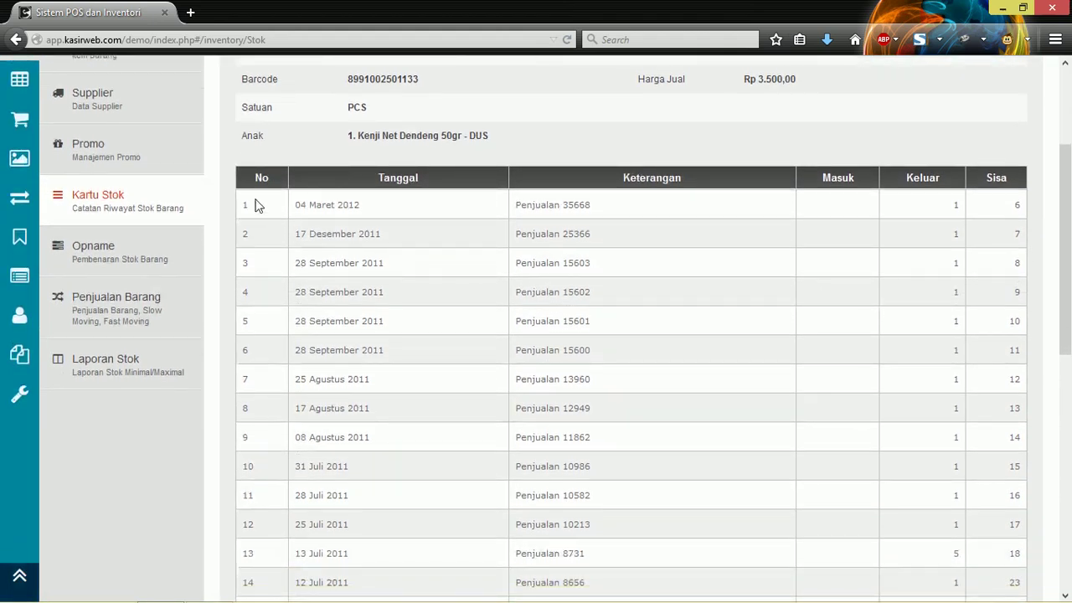
pyautogui.doubleClick(340, 210)
pyautogui.click(995, 215)
pyautogui.doubleClick(1016, 206)
pyautogui.scroll(-1, 546, 311)
pyautogui.scroll(-10, 545, 311)
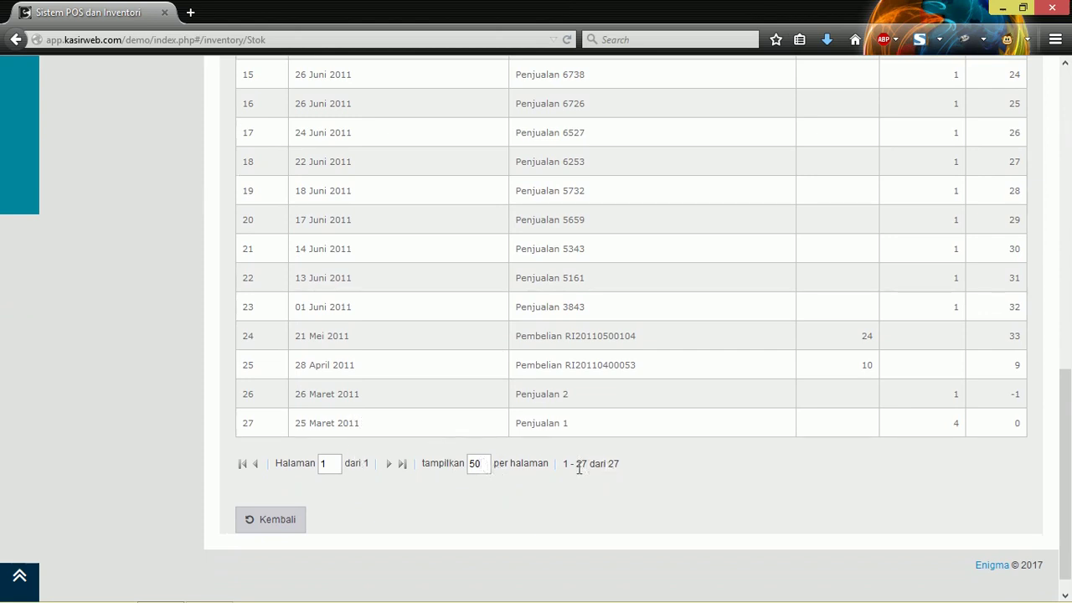
# Step: Highlight the oldest entry date, 25 Maret 2011, then go back to the Stok list
pyautogui.tripleClick(397, 427)
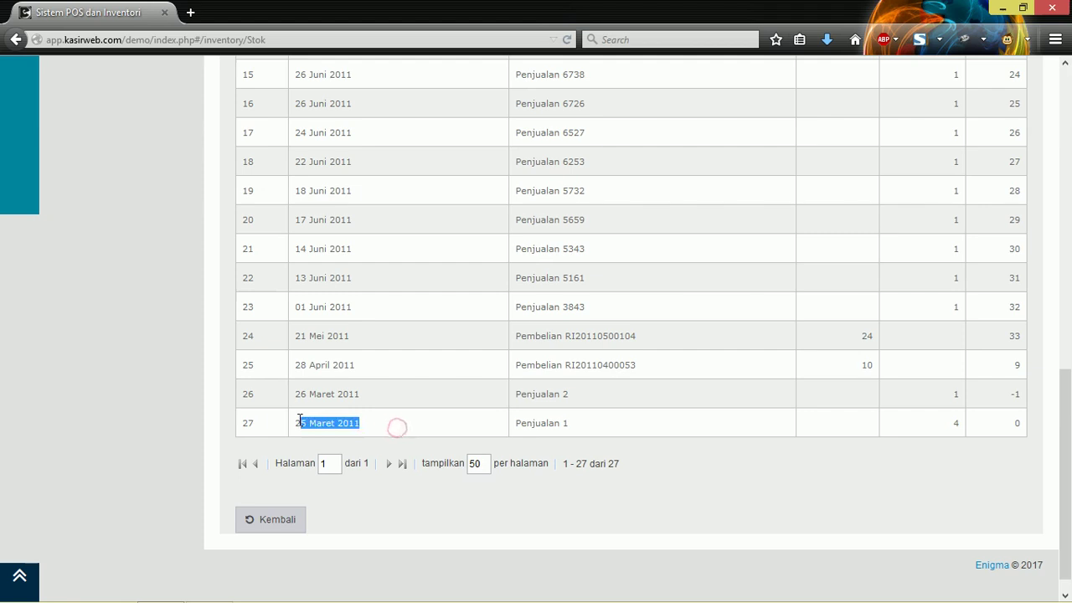
pyautogui.scroll(15, 493, 388)
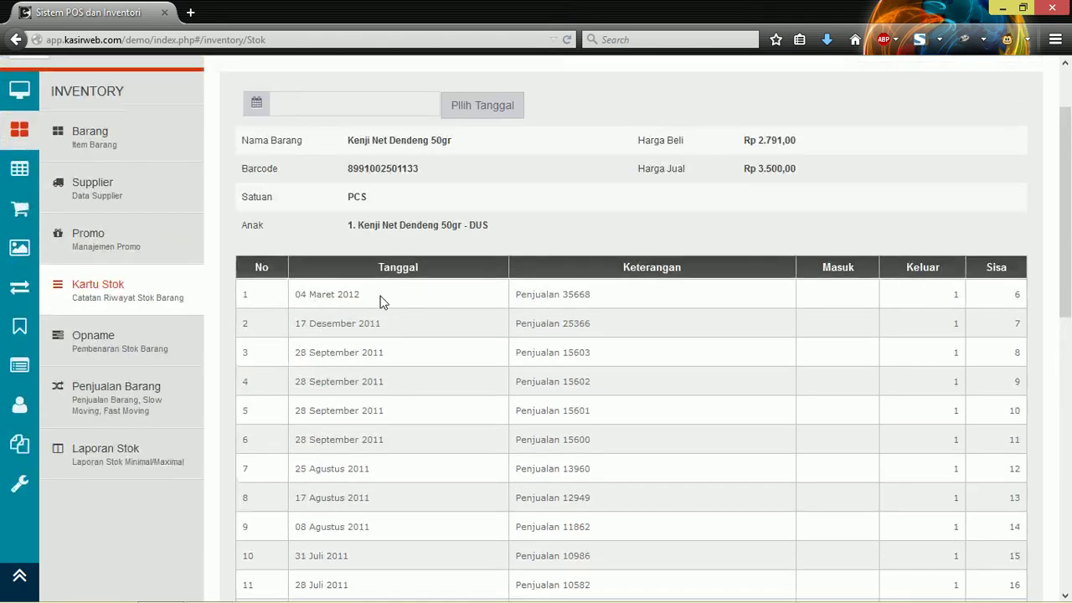
pyautogui.scroll(3, 380, 296)
pyautogui.scroll(-10, 380, 296)
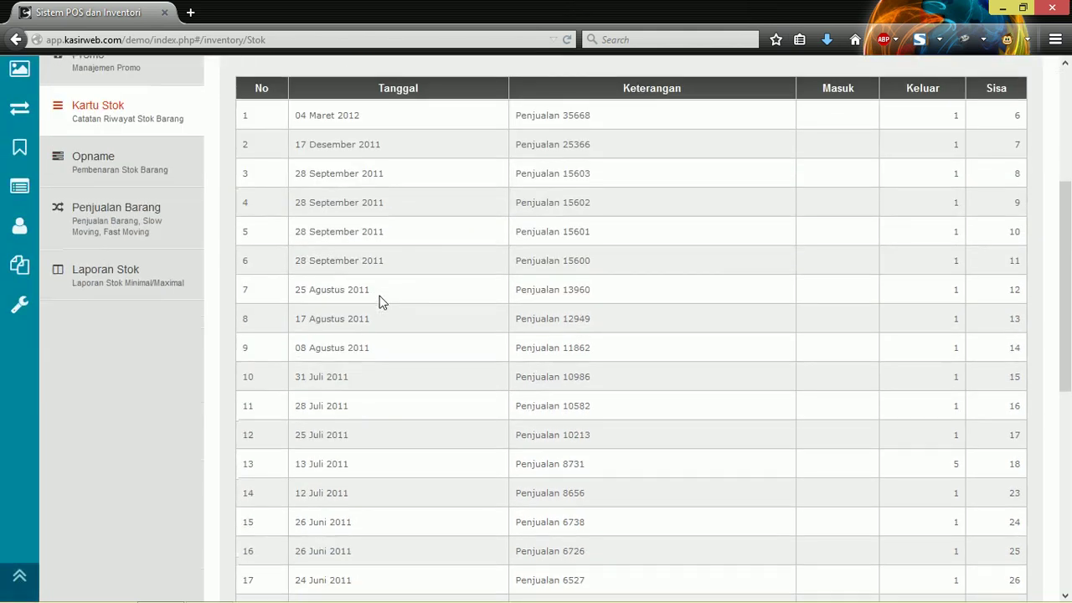
pyautogui.click(276, 503)
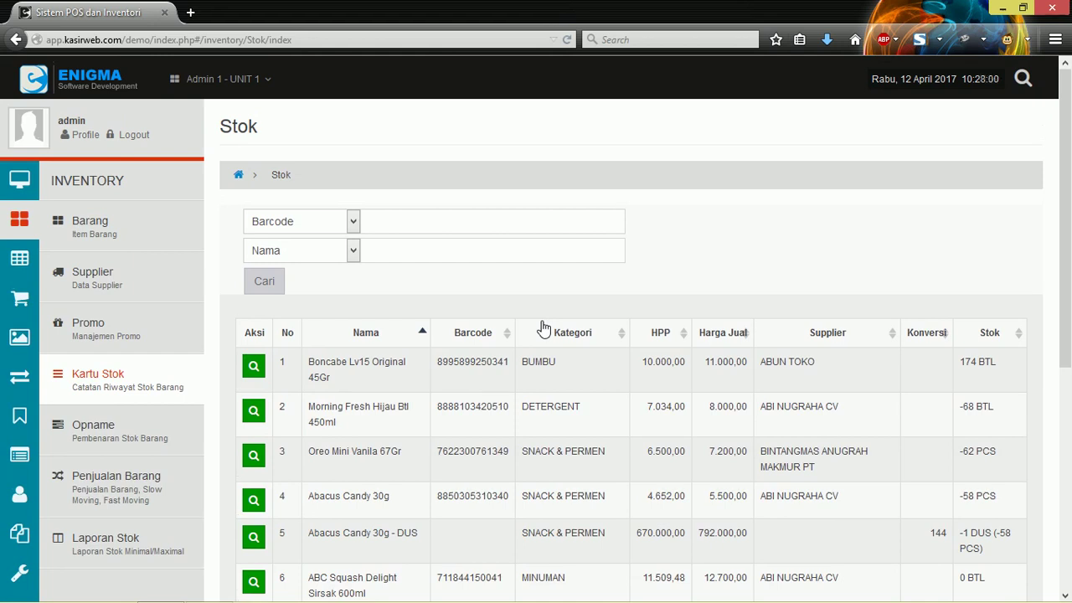
pyautogui.scroll(-2, 543, 327)
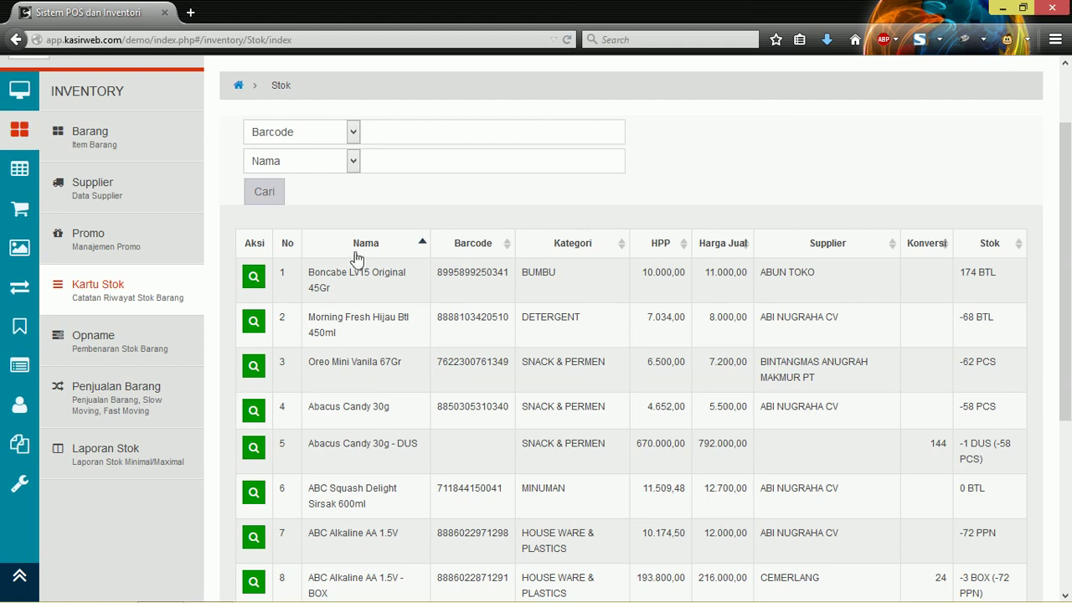
# Step: Open the Opname page and scroll through its product list
pyautogui.click(123, 360)
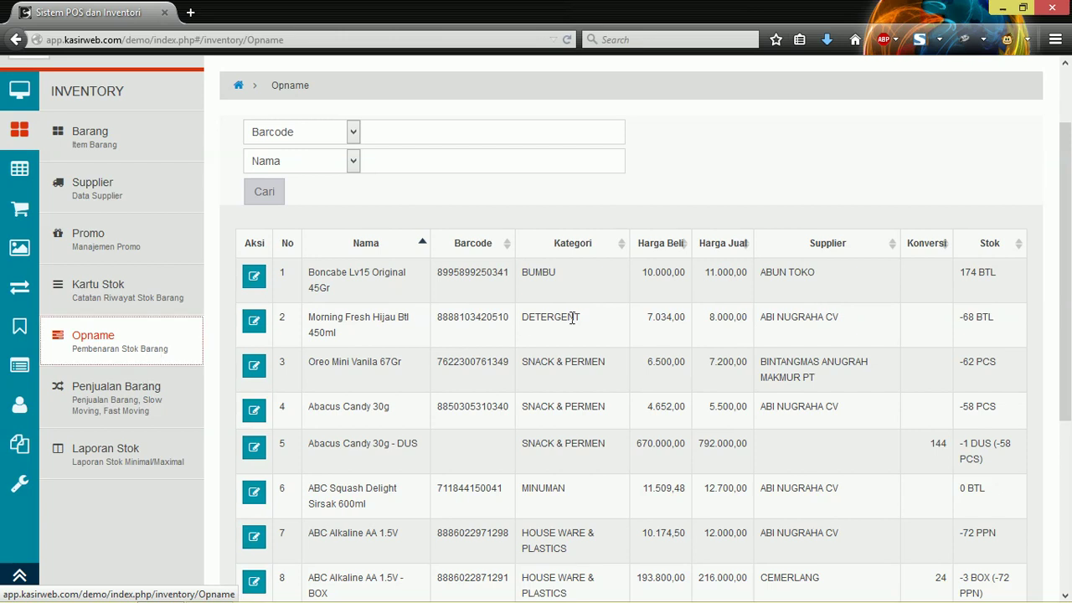
pyautogui.scroll(2, 574, 319)
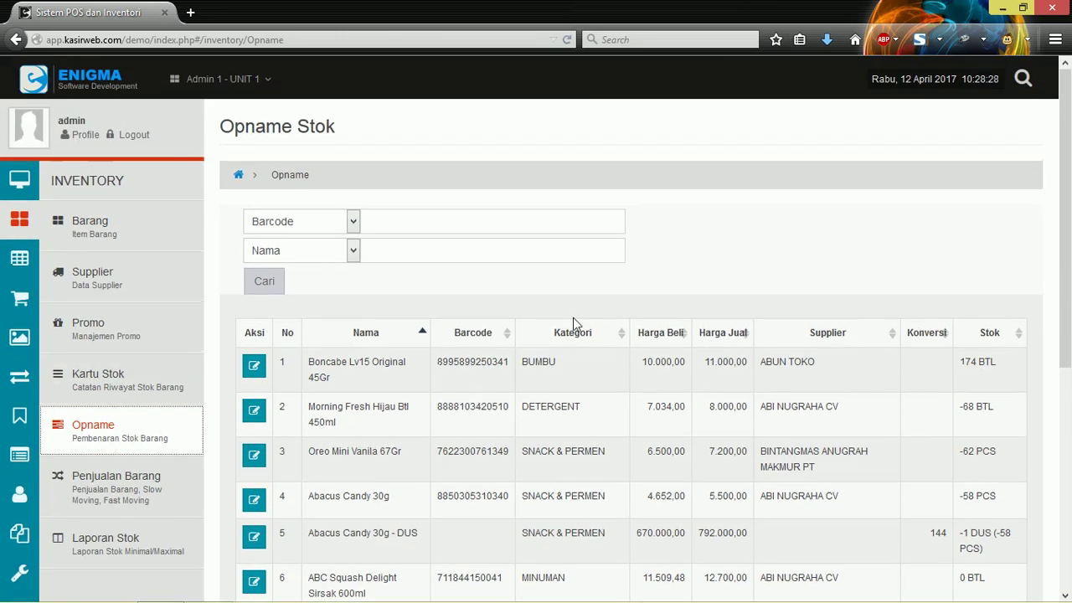
pyautogui.scroll(-2, 573, 318)
pyautogui.scroll(1, 575, 317)
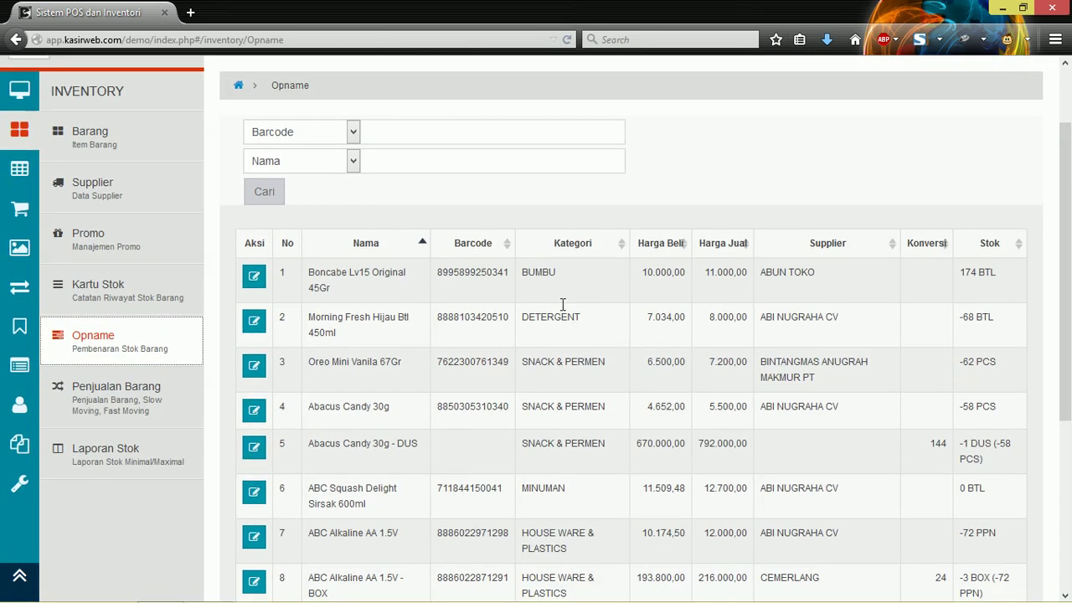
pyautogui.scroll(1, 562, 304)
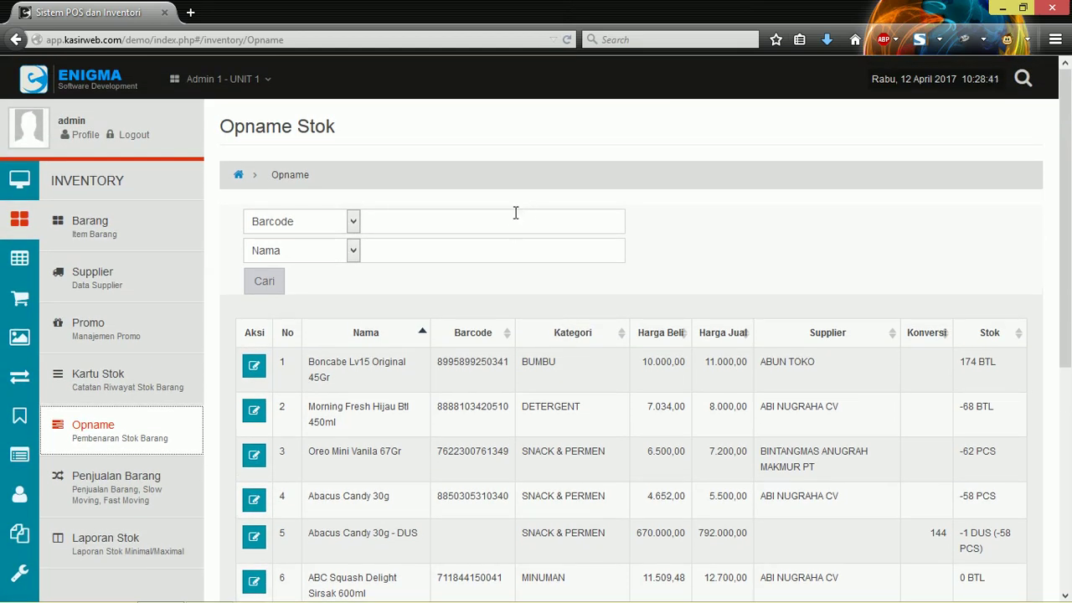
# Step: Focus the Nama search field and highlight Boncabe Lv15 Original 45Gr with its 174 BTL stock
pyautogui.click(492, 252)
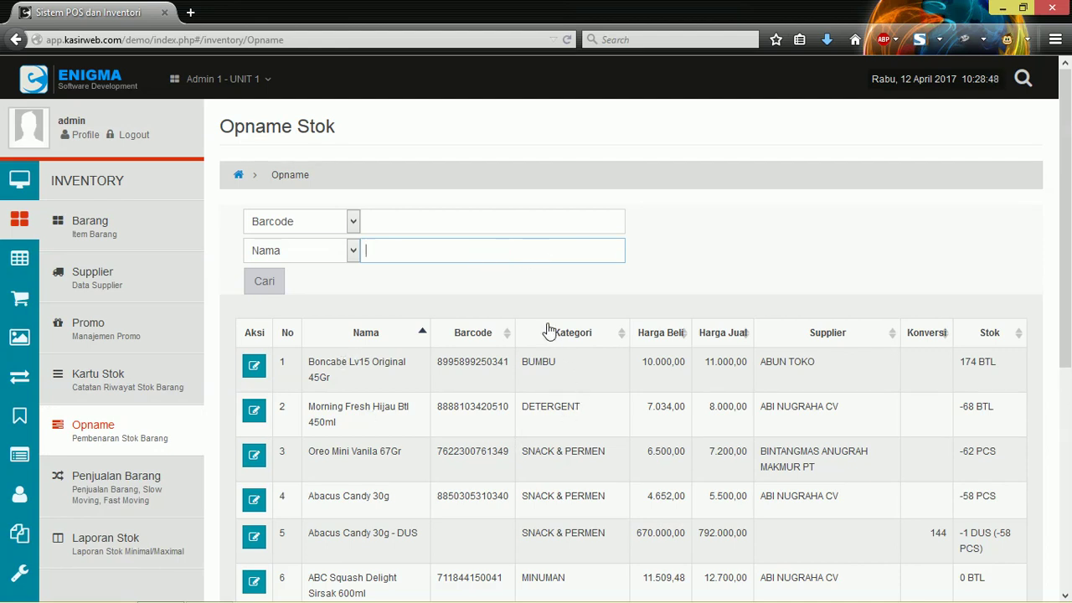
pyautogui.scroll(-2, 548, 330)
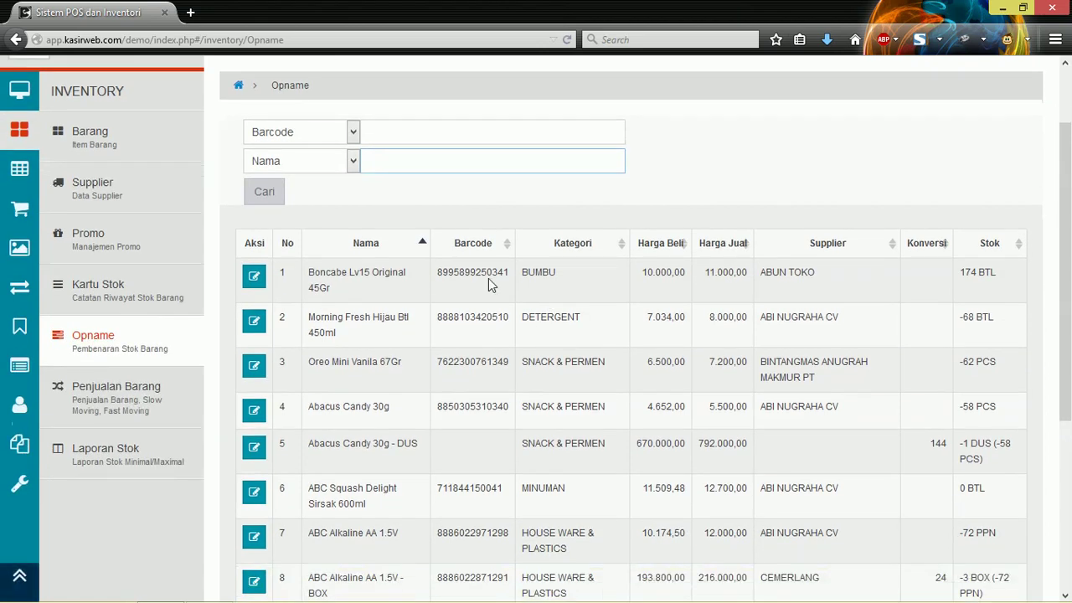
pyautogui.click(435, 123)
pyautogui.click(411, 165)
pyautogui.click(433, 134)
pyautogui.click(411, 170)
pyautogui.click(430, 127)
pyautogui.click(414, 167)
pyautogui.click(428, 127)
pyautogui.click(417, 161)
pyautogui.moveTo(313, 274); pyautogui.dragTo(403, 288)
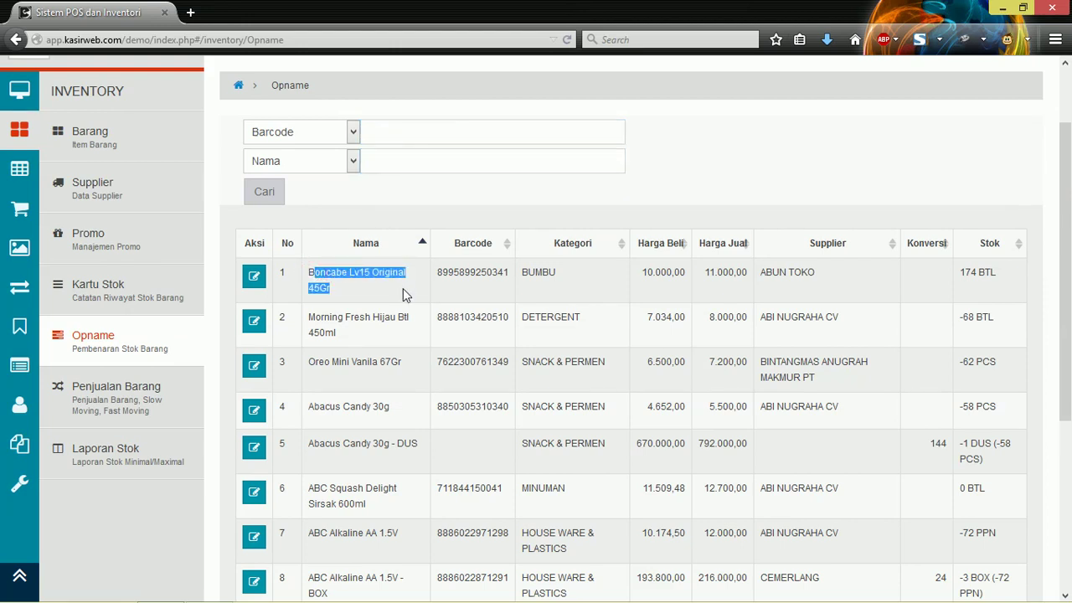
pyautogui.moveTo(961, 272); pyautogui.dragTo(1002, 279)
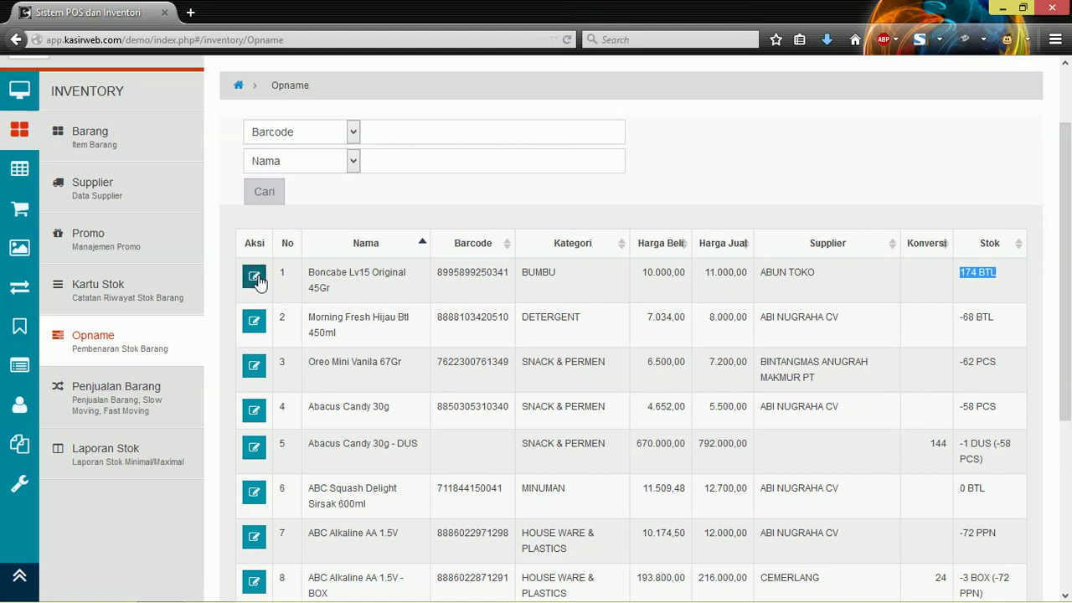
# Step: Change Boncabe Lv15 Original 45Gr's stock from 174 to 150, keep type Opname, and save
pyautogui.click(254, 277)
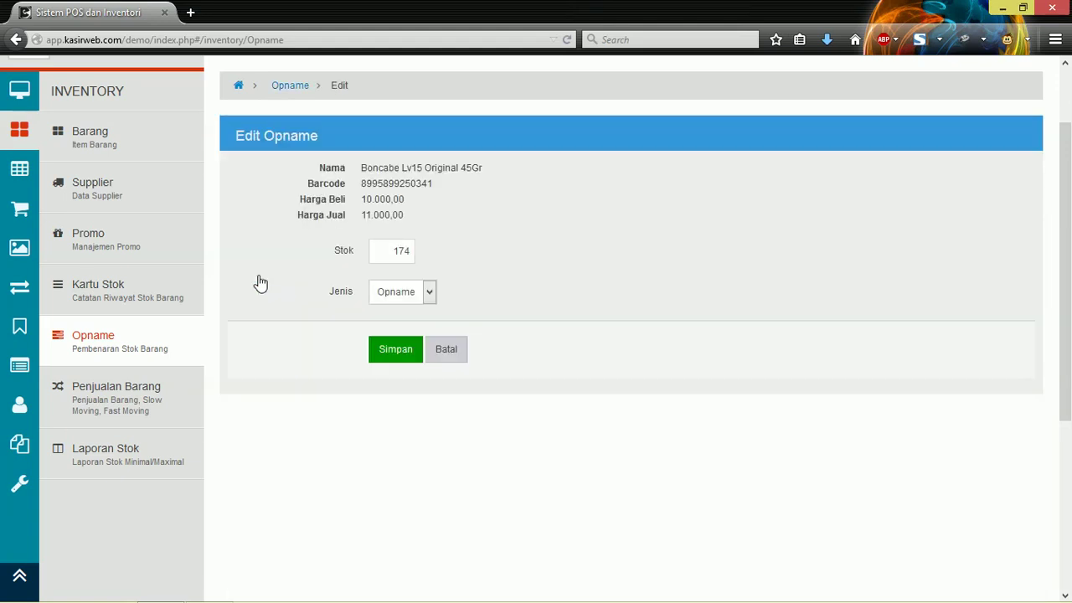
pyautogui.moveTo(376, 250); pyautogui.dragTo(434, 249)
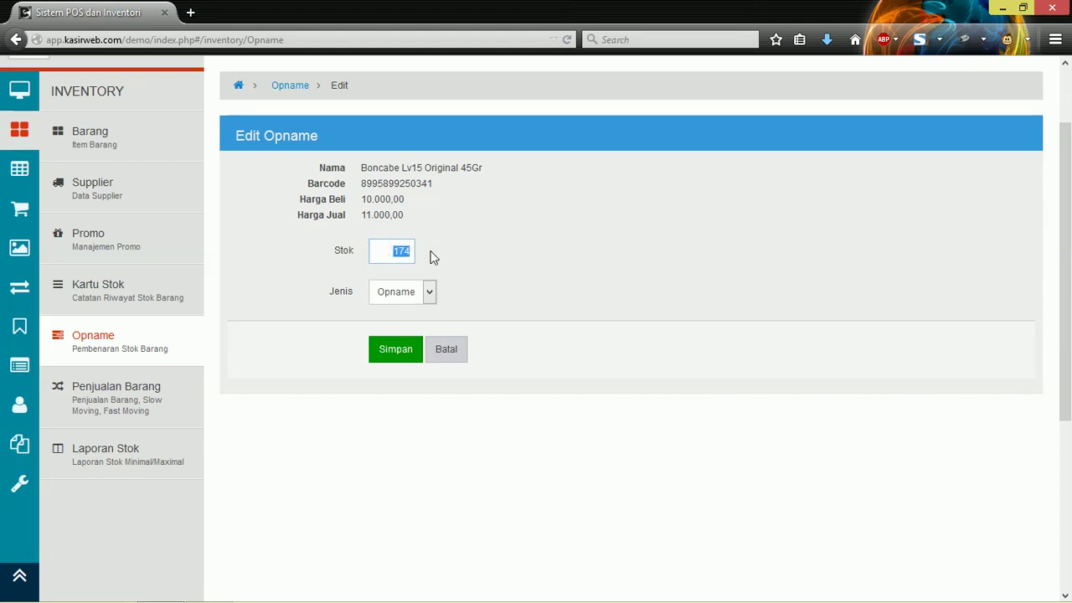
pyautogui.write('1')
pyautogui.click(425, 291)
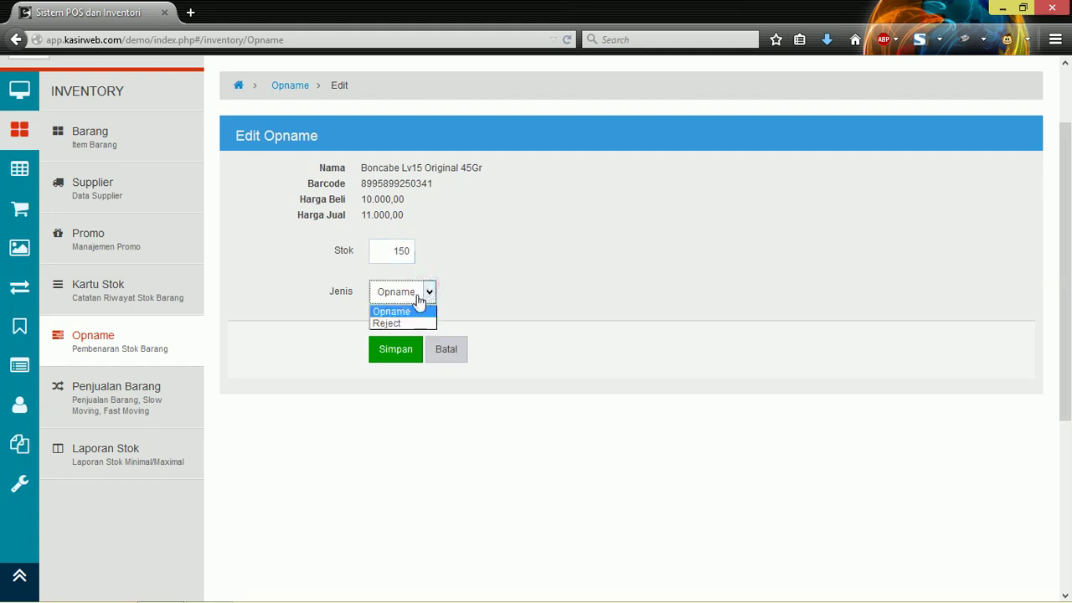
pyautogui.click(397, 314)
pyautogui.click(426, 293)
pyautogui.click(398, 323)
pyautogui.click(430, 293)
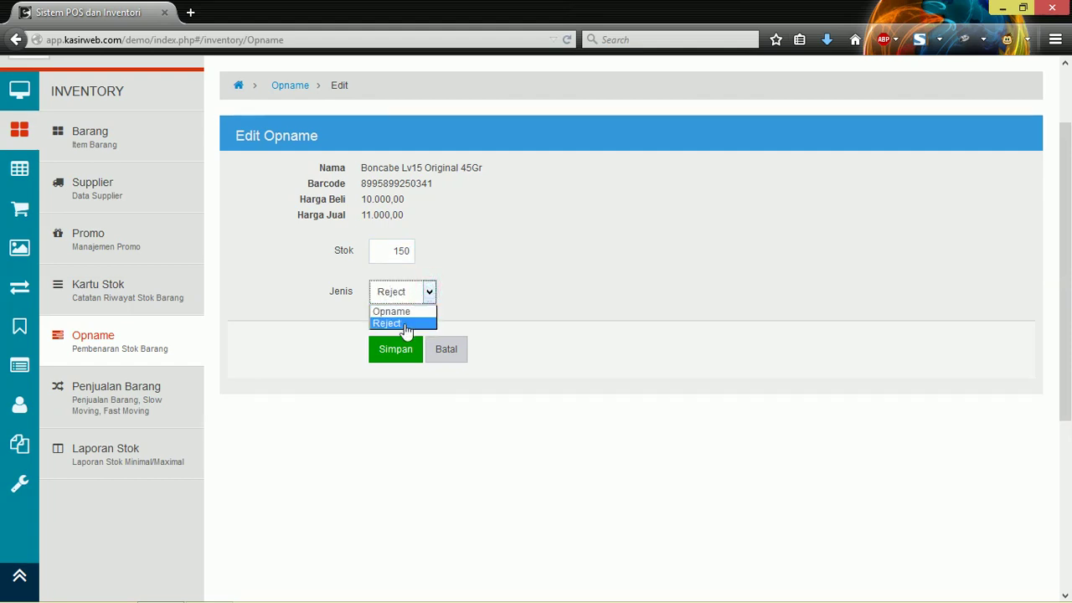
pyautogui.click(420, 312)
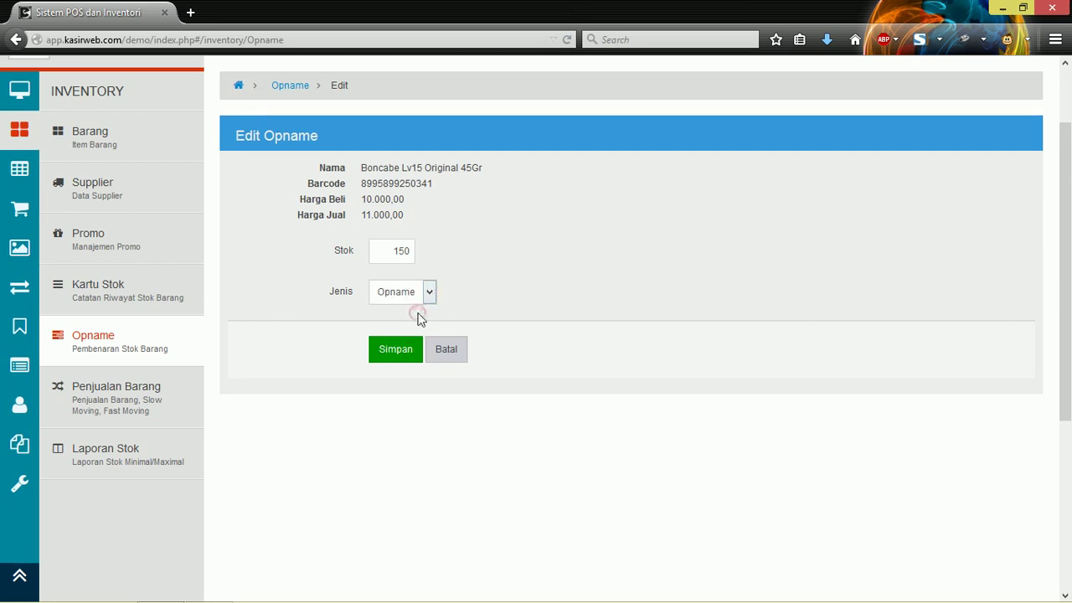
pyautogui.click(401, 347)
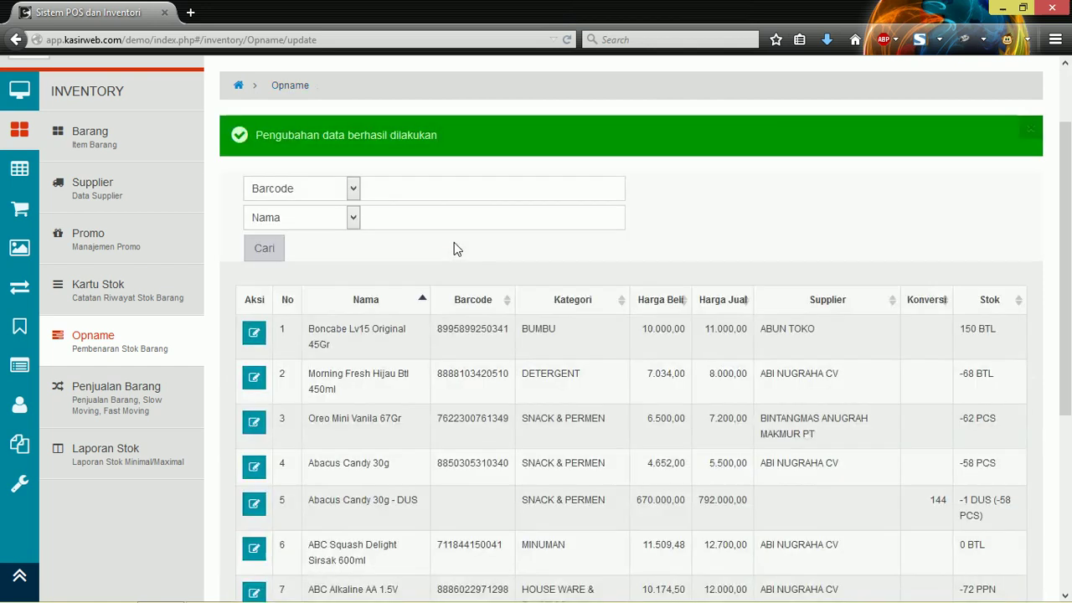
# Step: Re-sort by barcode, reload the list, and point out the first item's 150 BTL stock
pyautogui.click(433, 288)
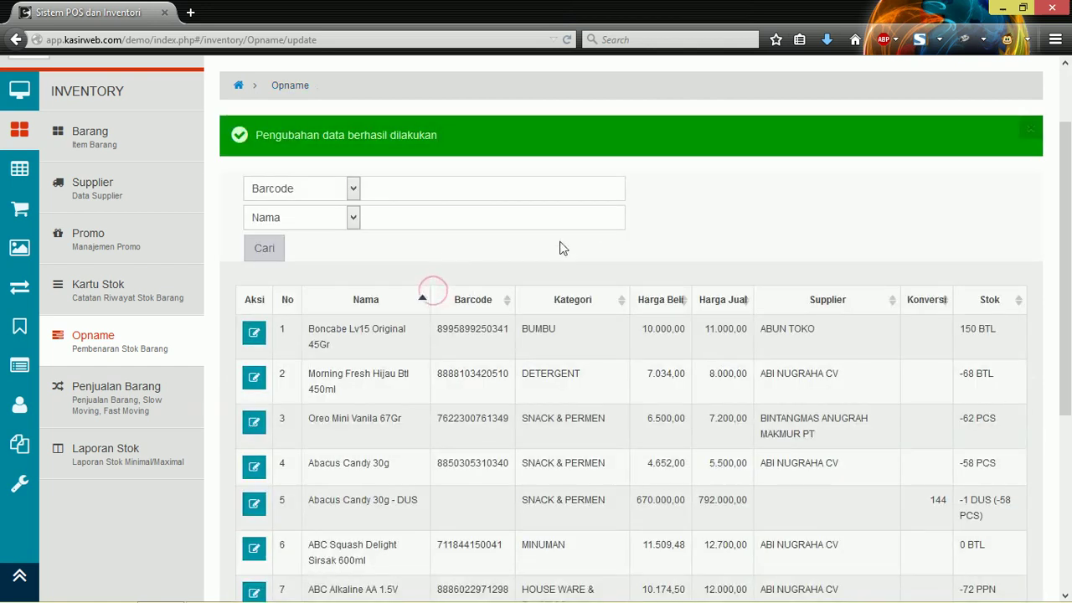
pyautogui.doubleClick(583, 226)
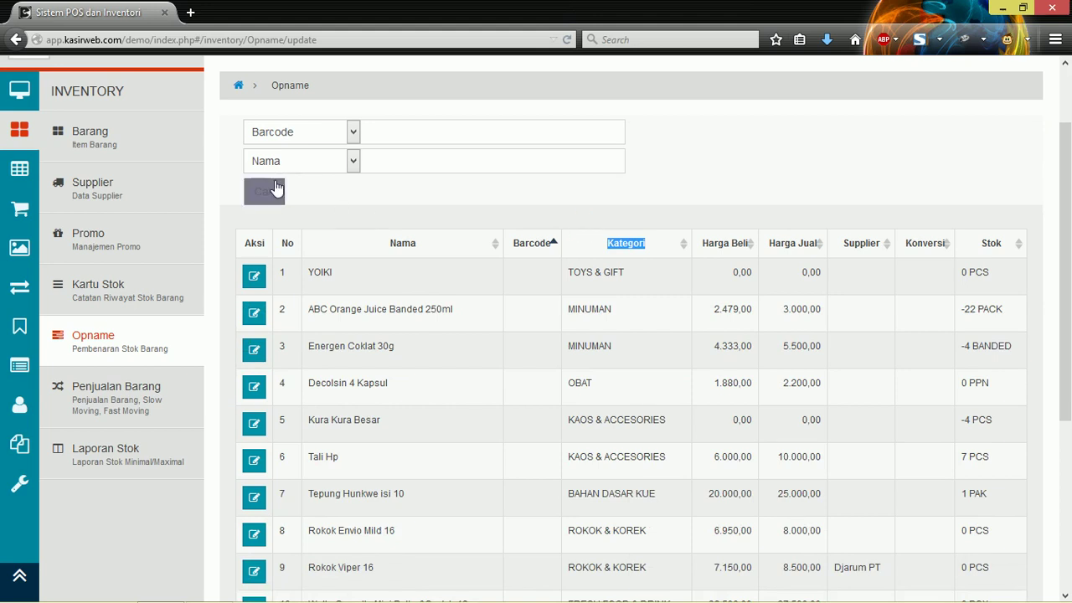
pyautogui.click(276, 189)
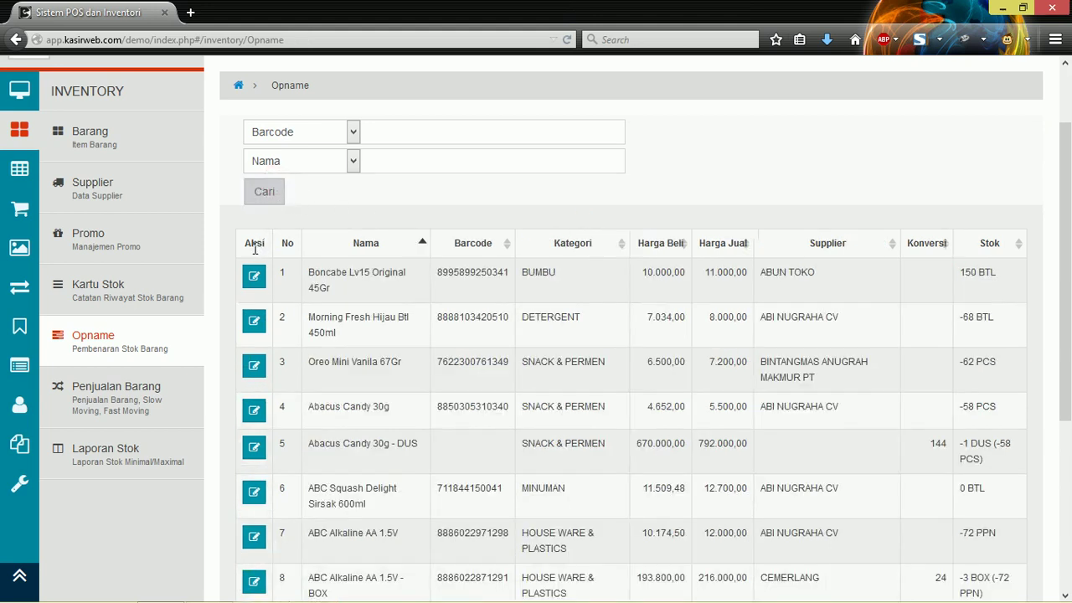
pyautogui.click(966, 271)
pyautogui.moveTo(965, 271); pyautogui.dragTo(998, 276)
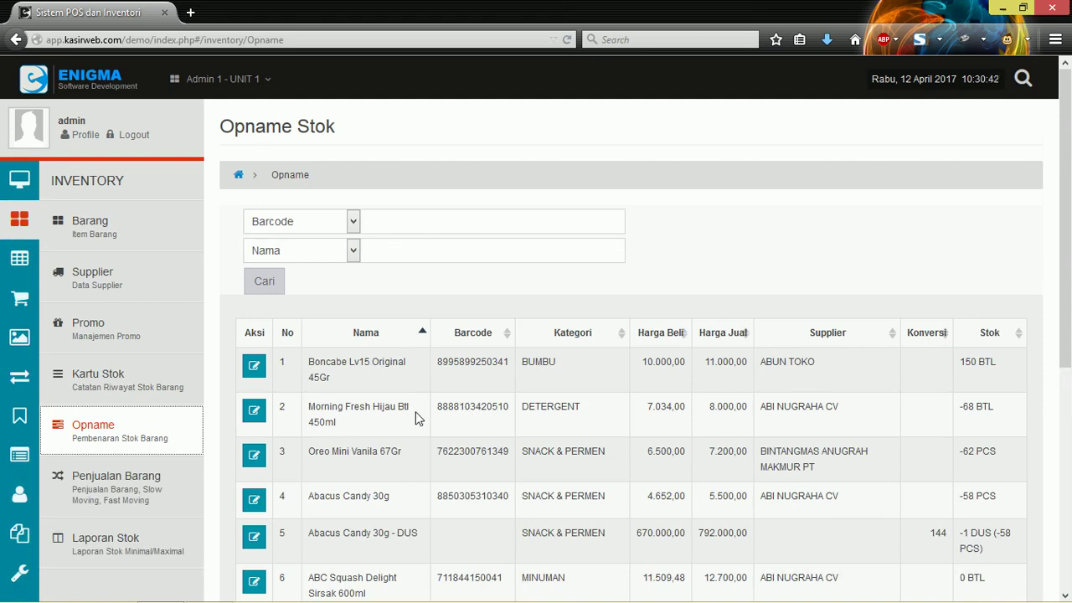
# Step: Highlight the first item's name and stock quantity, then go to Kartu Stok
pyautogui.moveTo(347, 362); pyautogui.dragTo(422, 358)
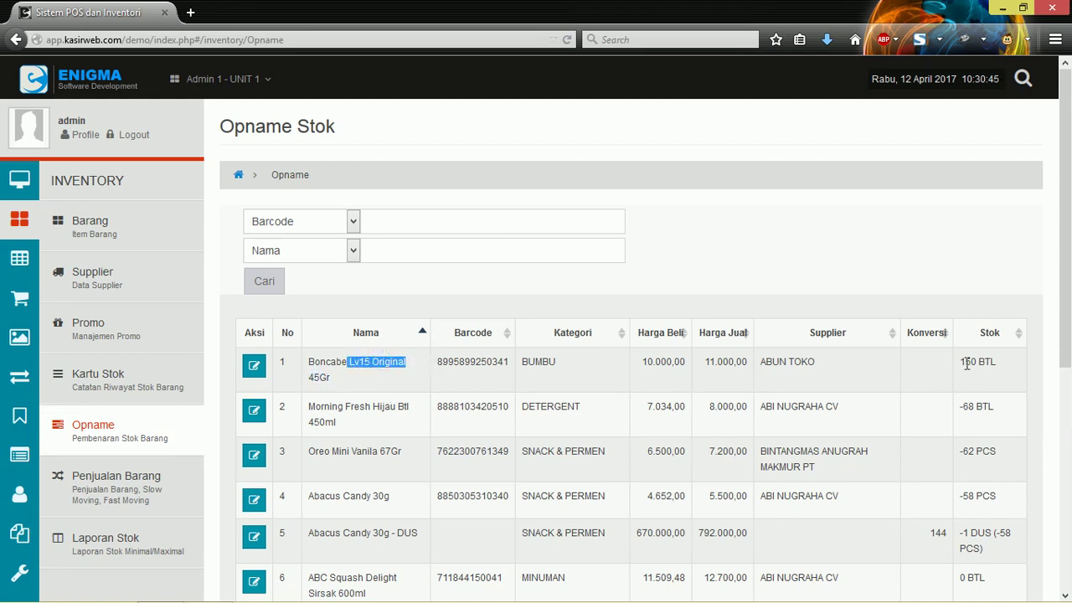
pyautogui.moveTo(965, 362); pyautogui.dragTo(997, 364)
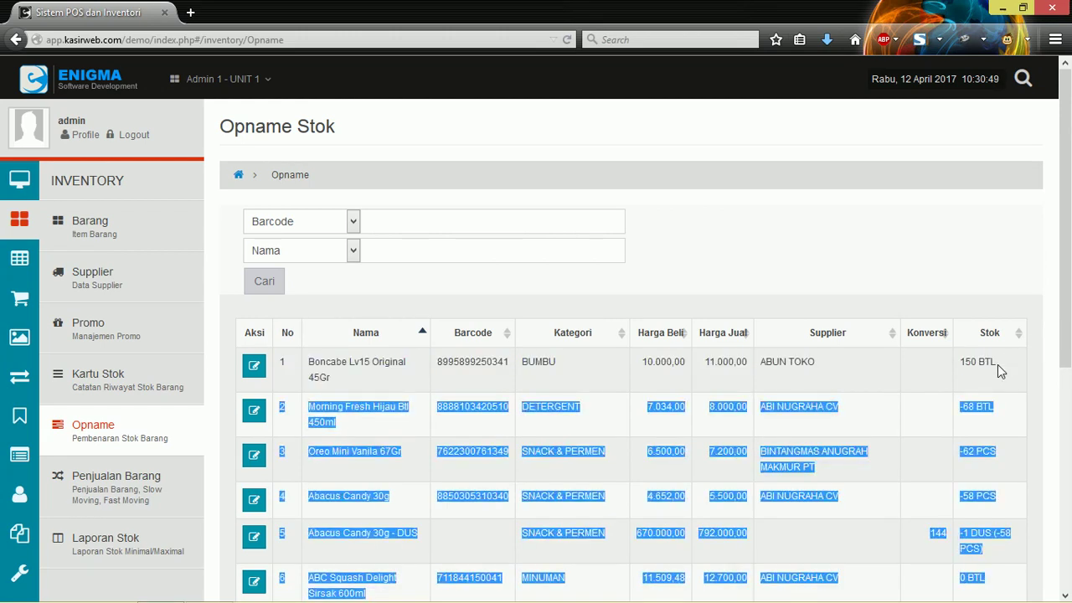
pyautogui.click(997, 364)
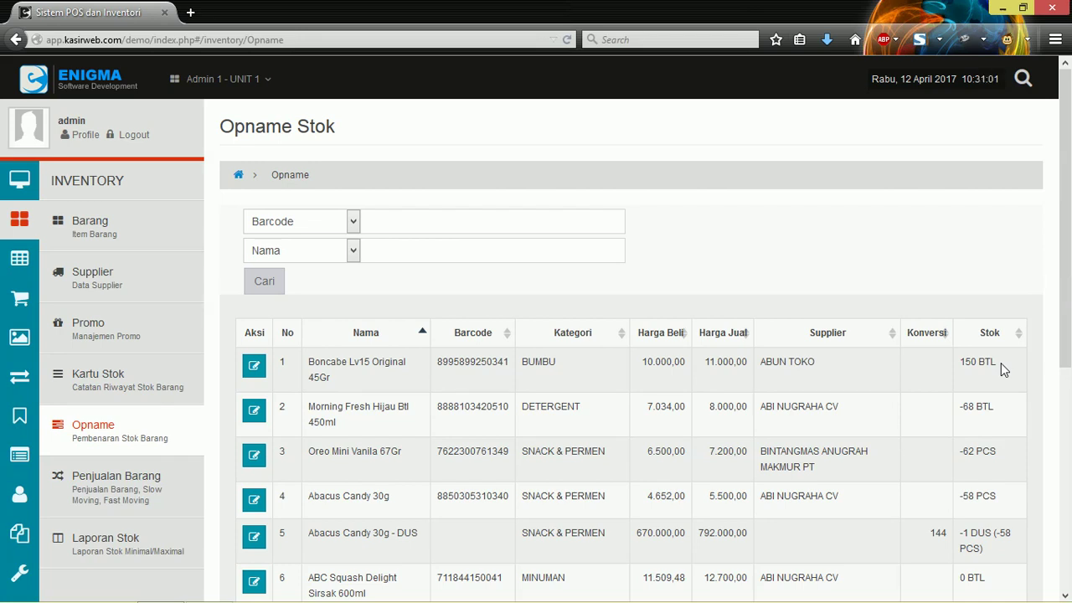
pyautogui.click(130, 376)
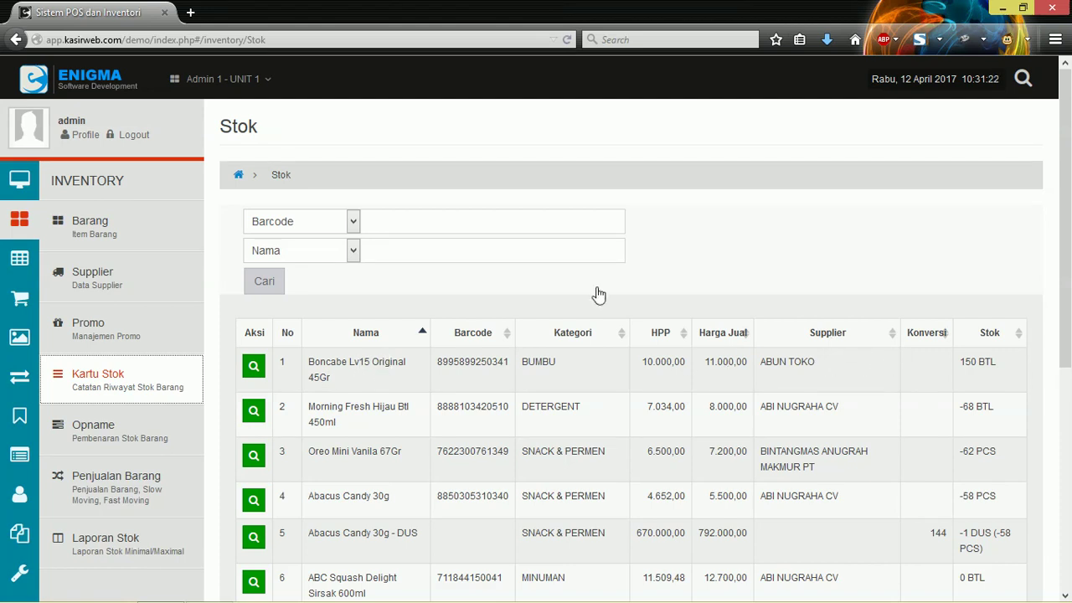
# Step: Open the stock card for Boncabe Lv15 Original 45Gr
pyautogui.click(313, 360)
pyautogui.moveTo(312, 360); pyautogui.dragTo(347, 378)
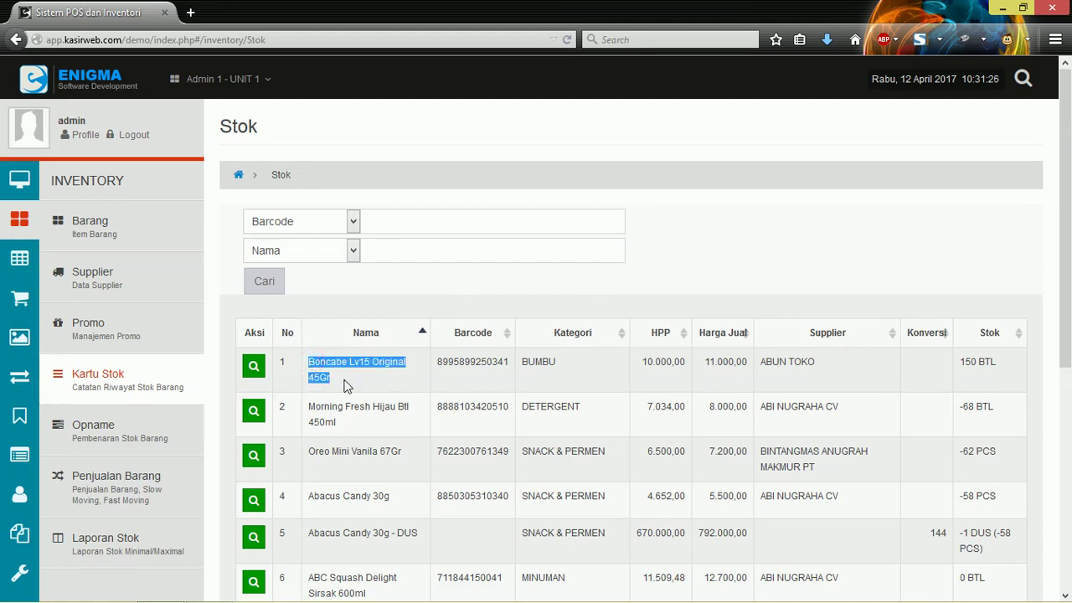
pyautogui.click(348, 380)
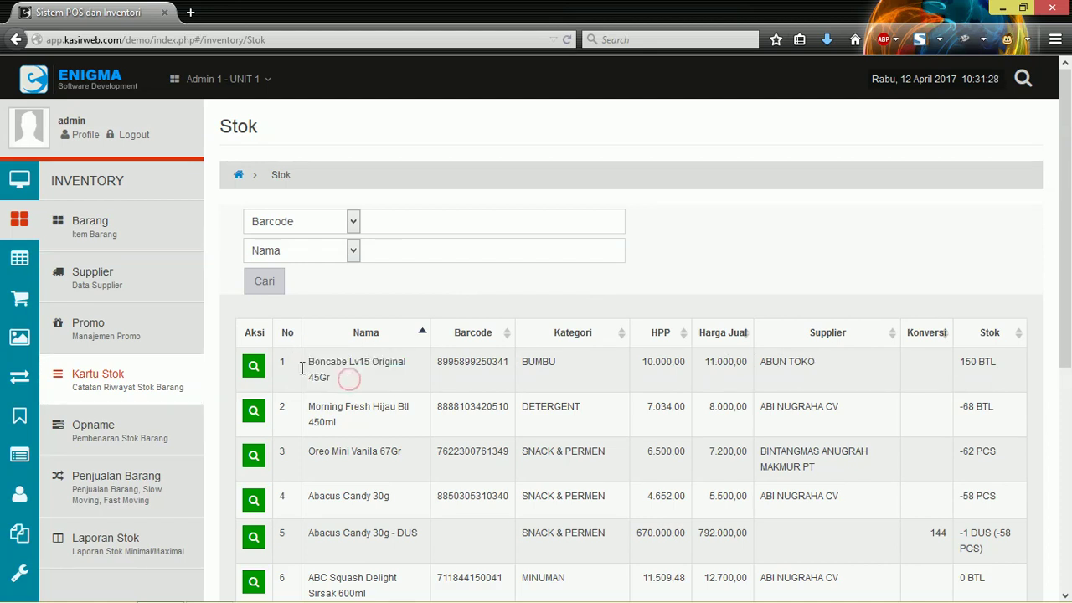
pyautogui.click(256, 367)
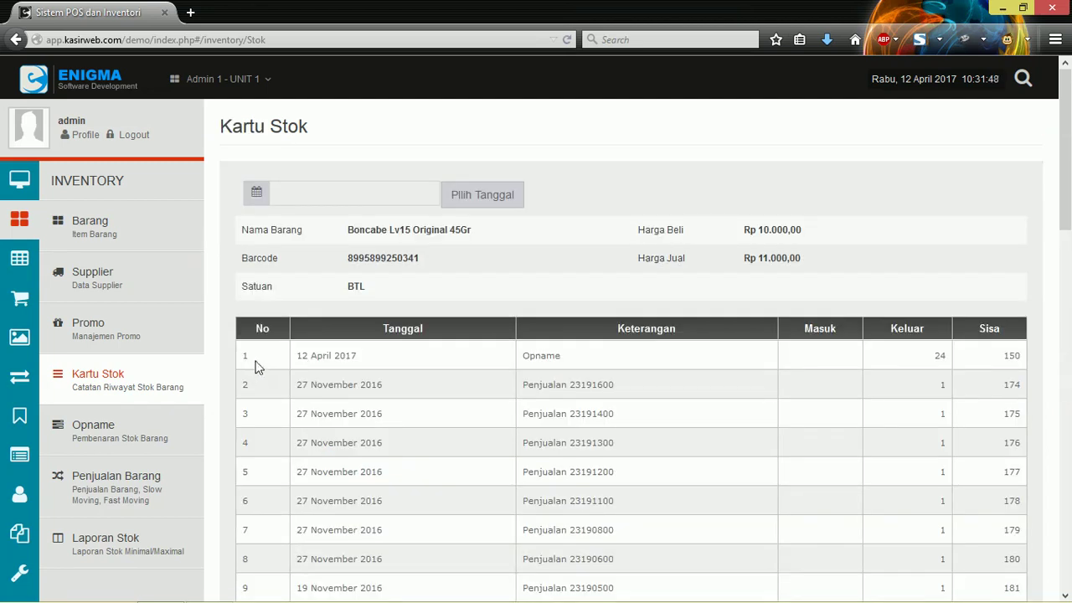
# Step: Highlight the 12 April 2017 Opname entry, its 24 units out and 150 balance
pyautogui.moveTo(297, 355); pyautogui.dragTo(362, 358)
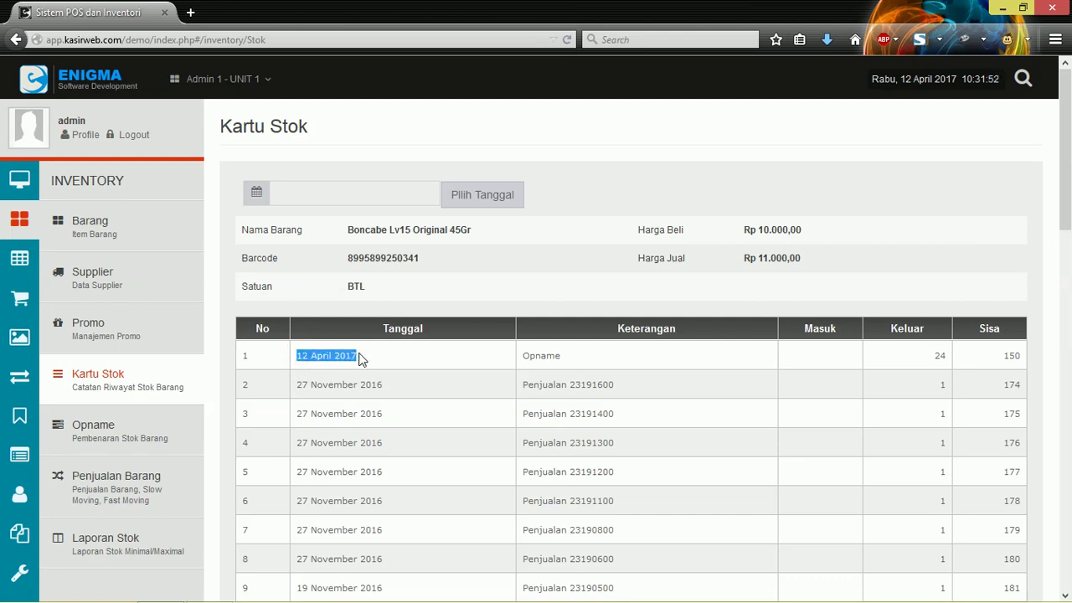
pyautogui.moveTo(563, 352); pyautogui.dragTo(524, 351)
pyautogui.click(526, 352)
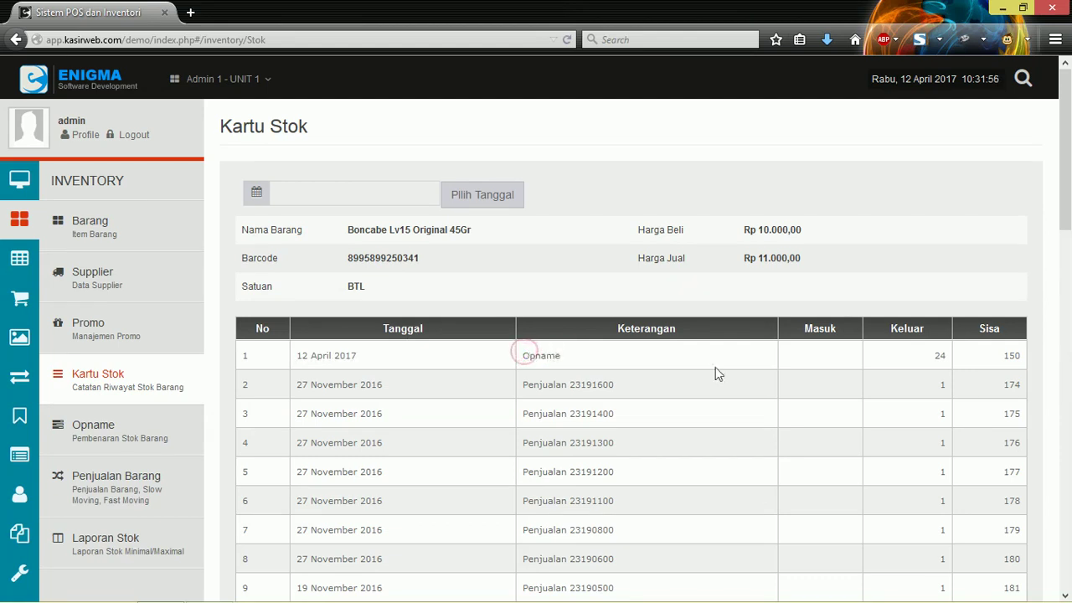
pyautogui.doubleClick(939, 356)
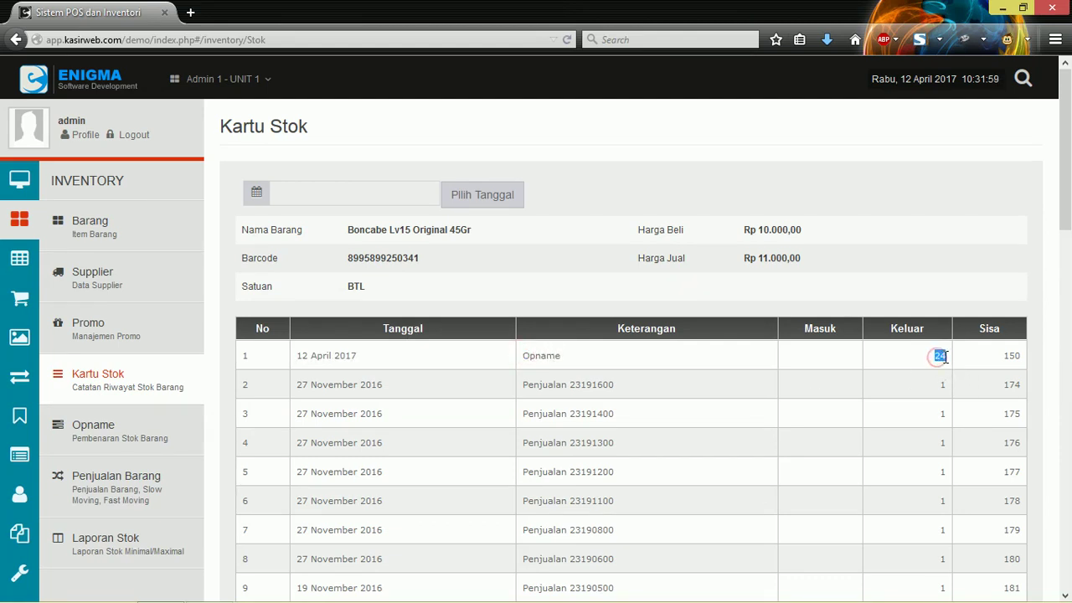
pyautogui.doubleClick(1004, 356)
pyautogui.click(943, 358)
pyautogui.doubleClick(943, 357)
pyautogui.scroll(-3, 435, 299)
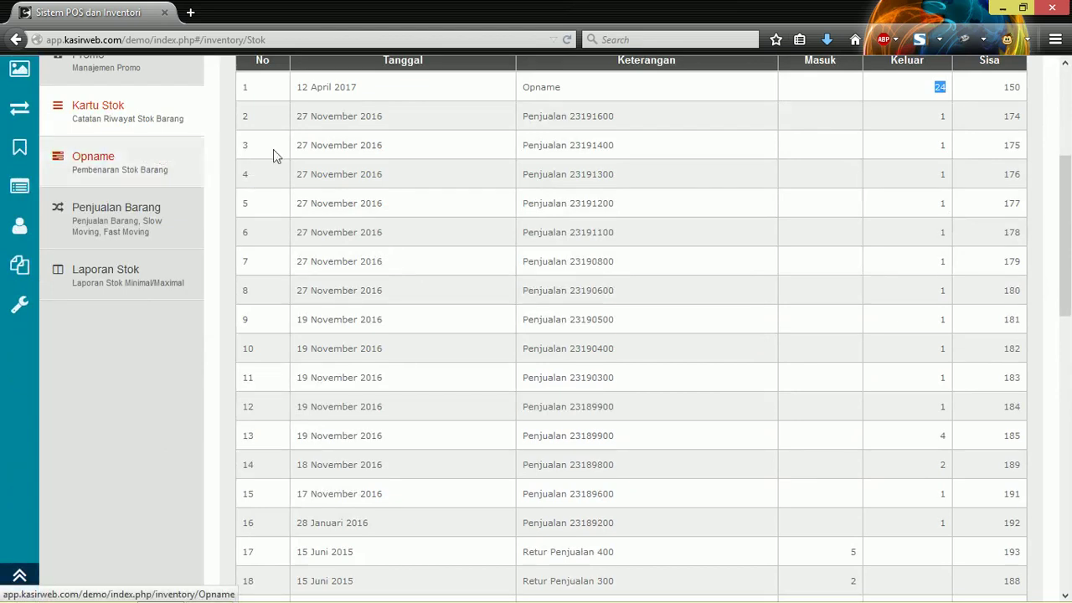
pyautogui.click(90, 216)
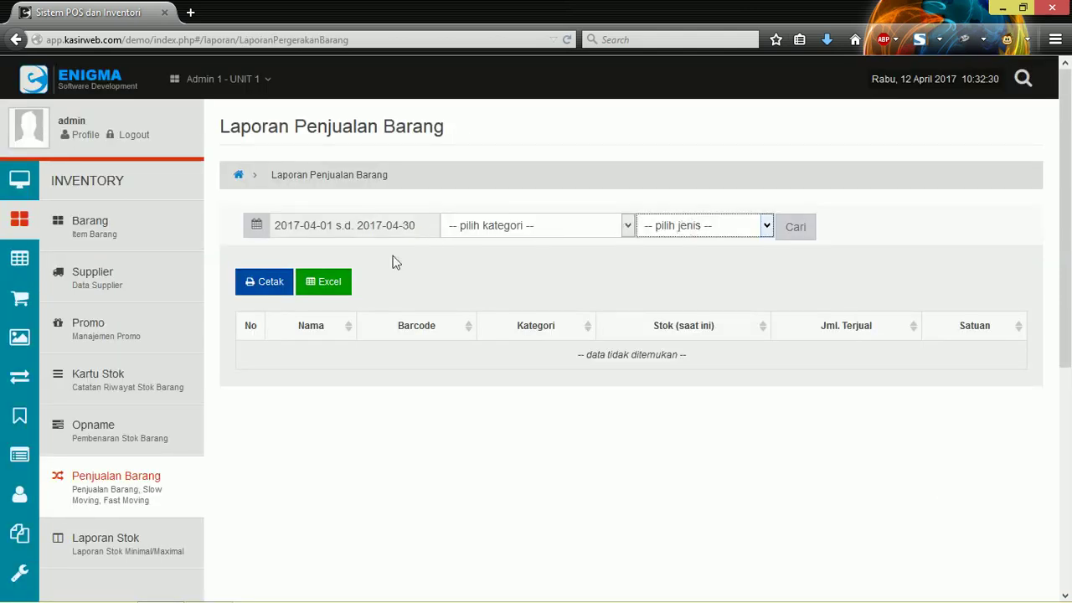
# Step: Filter the sales report to category MINUMAN and movement type Not Move (0)
pyautogui.click(561, 224)
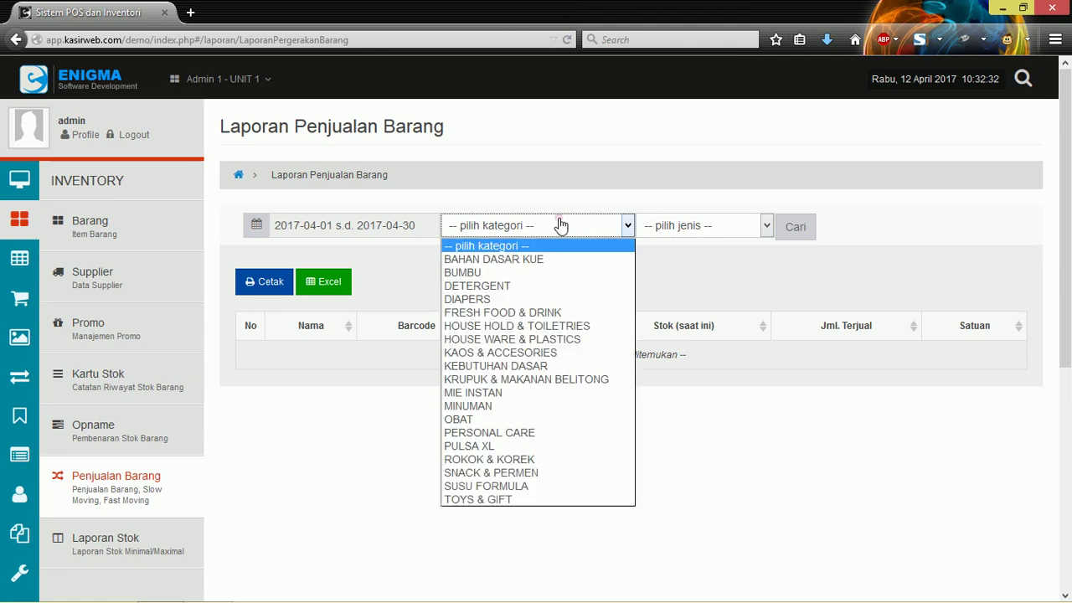
pyautogui.click(561, 225)
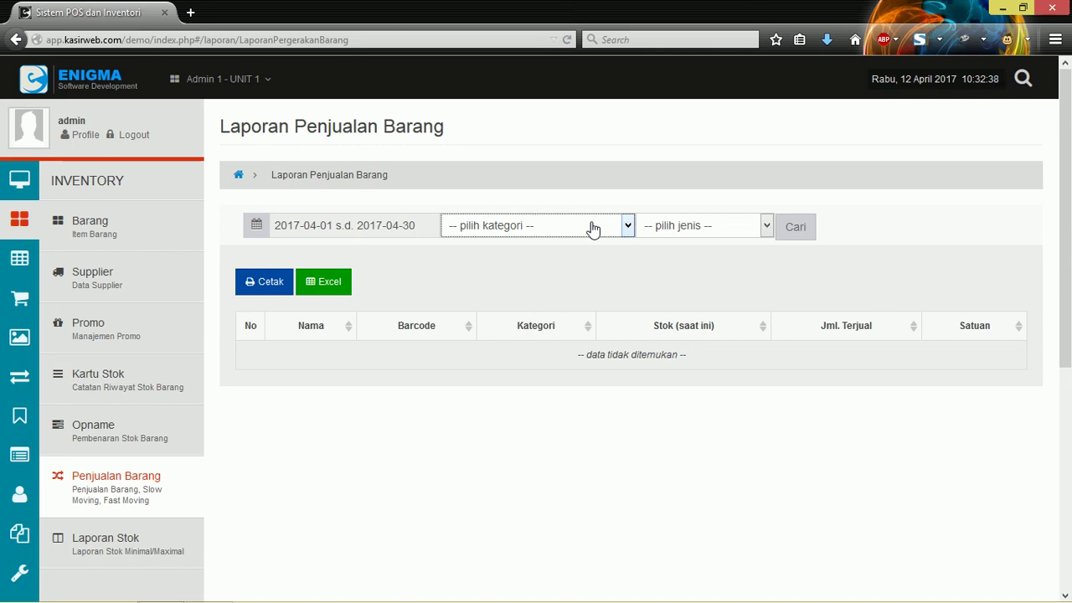
pyautogui.click(546, 229)
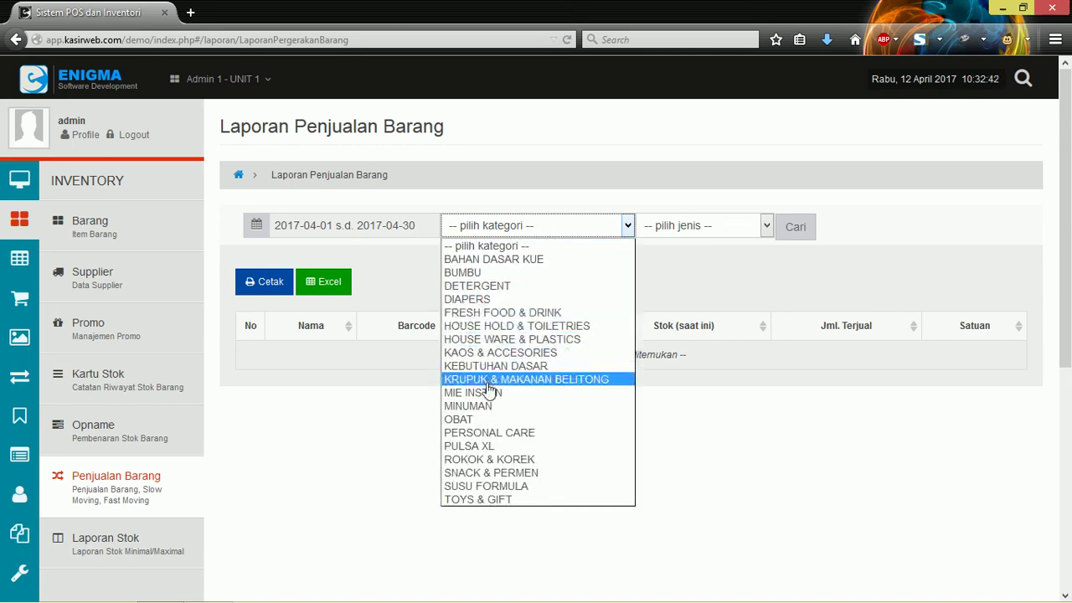
pyautogui.click(475, 404)
pyautogui.click(569, 256)
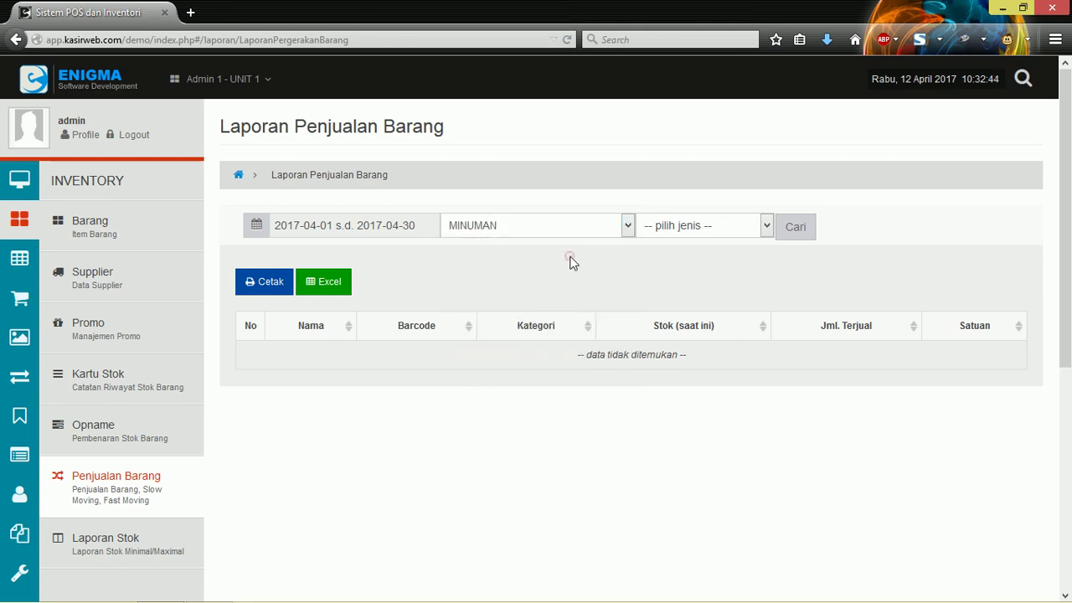
pyautogui.click(670, 234)
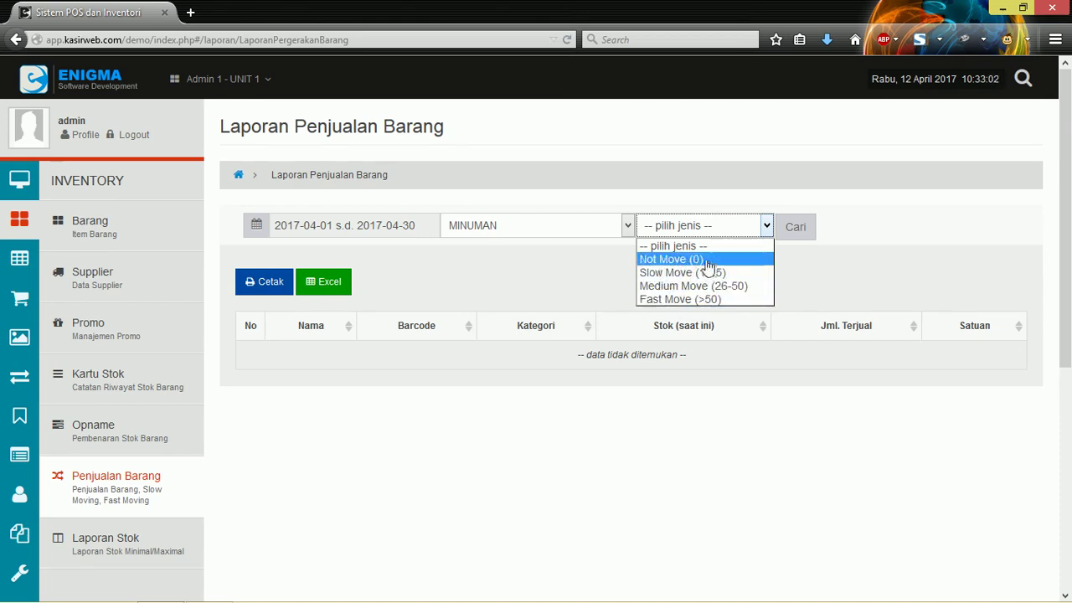
pyautogui.click(669, 259)
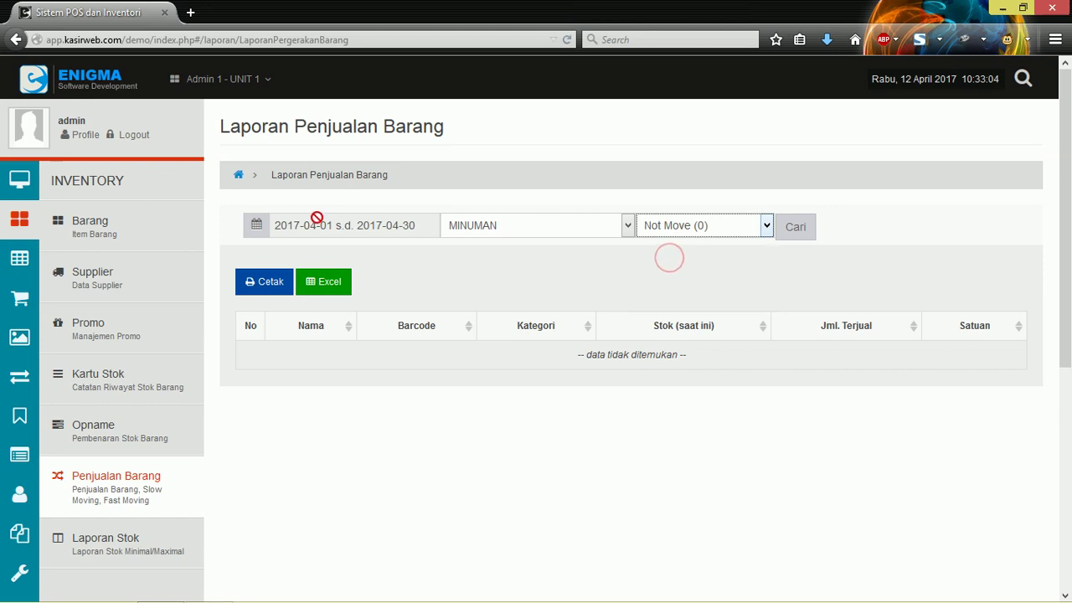
# Step: Bring up the date range choices for the report
pyautogui.click(318, 215)
pyautogui.click(278, 225)
pyautogui.click(278, 224)
pyautogui.click(309, 222)
pyautogui.click(308, 222)
pyautogui.doubleClick(397, 223)
pyautogui.click(427, 223)
pyautogui.click(334, 225)
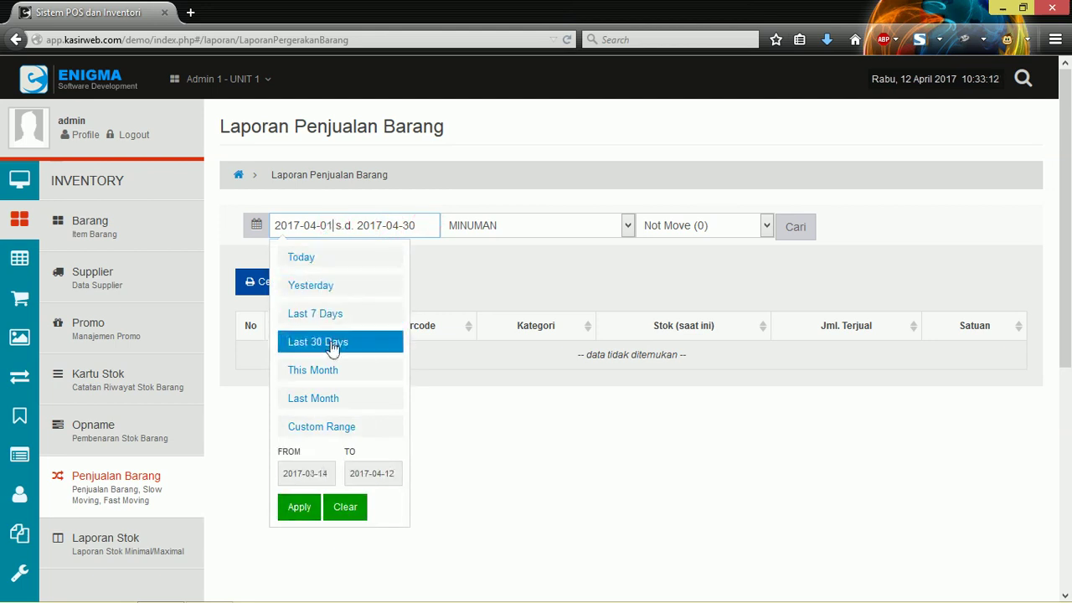
# Step: Set the period to This Month and run the MINUMAN report
pyautogui.click(311, 375)
pyautogui.click(462, 278)
pyautogui.click(627, 225)
pyautogui.click(628, 226)
pyautogui.click(801, 229)
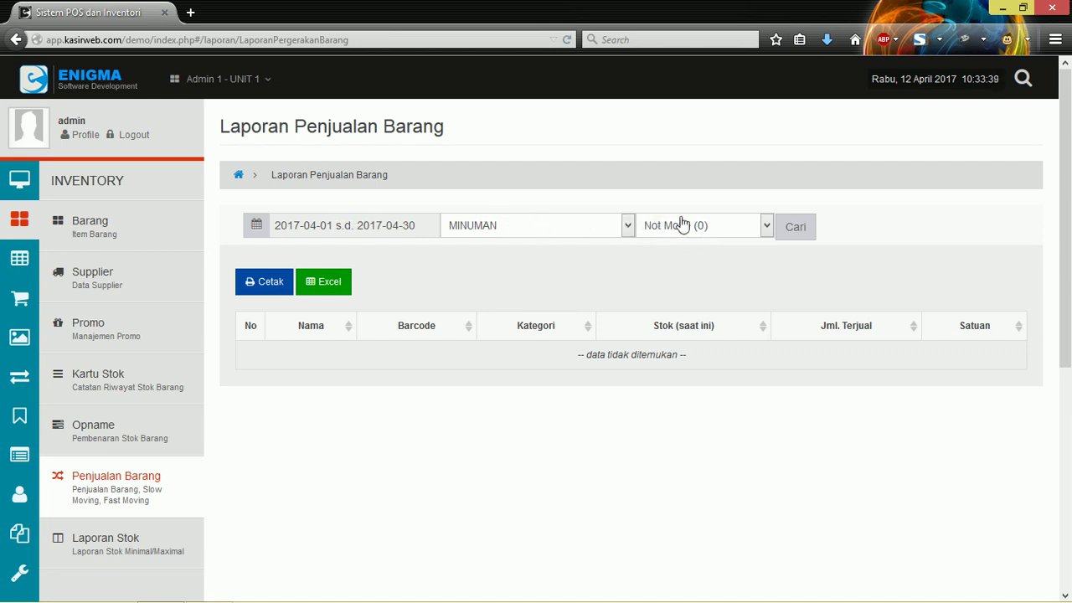
# Step: Switch the movement type to Medium Move (26-50)
pyautogui.click(376, 228)
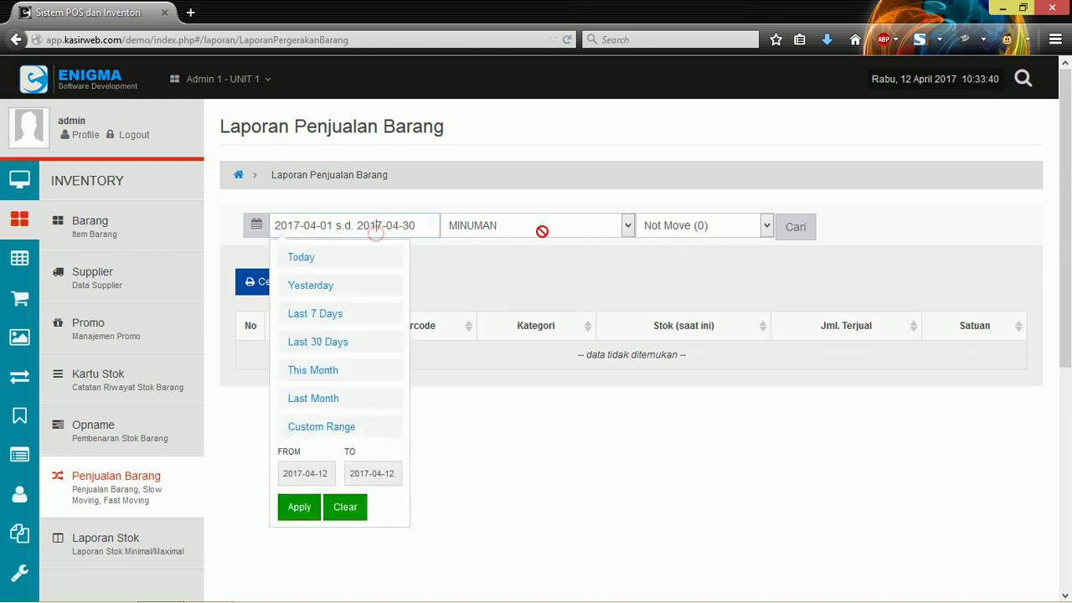
pyautogui.click(718, 226)
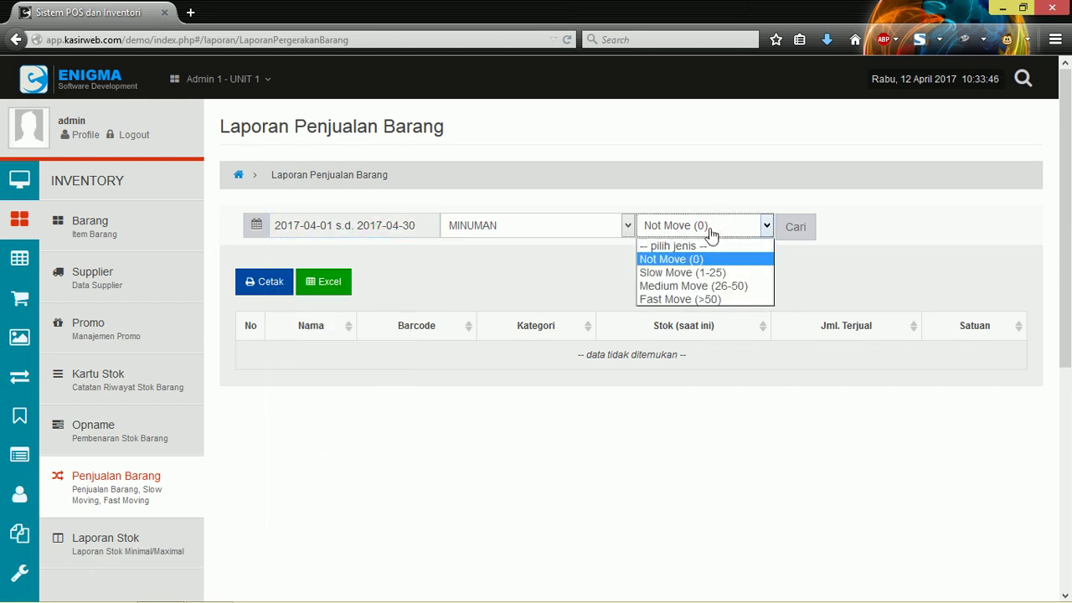
pyautogui.click(675, 287)
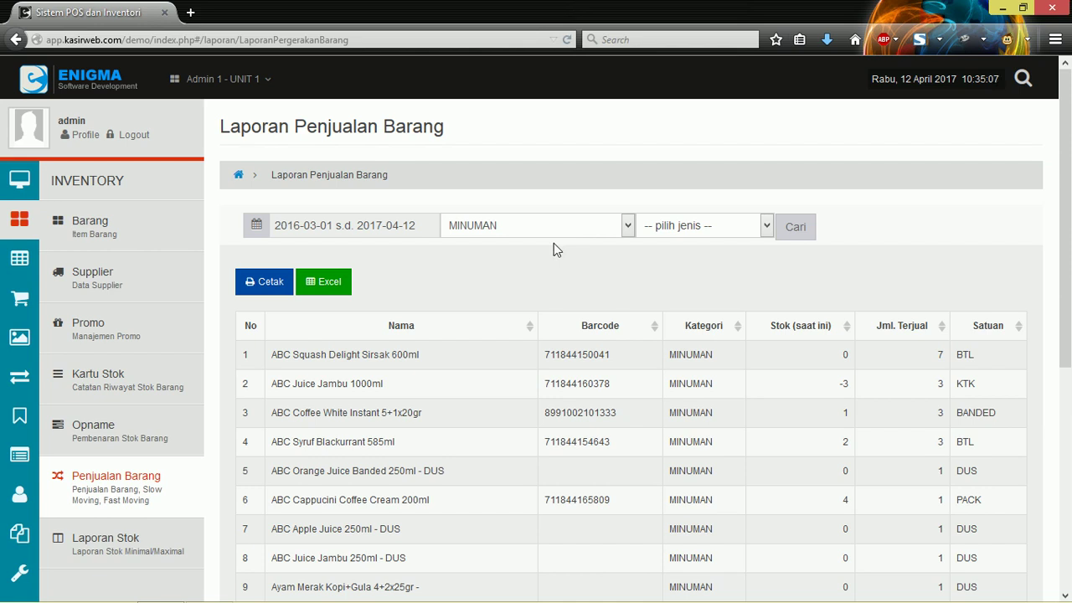
# Step: Re-check the Kategori dropdown, keeping MINUMAN selected
pyautogui.click(567, 226)
pyautogui.click(568, 227)
pyautogui.click(567, 227)
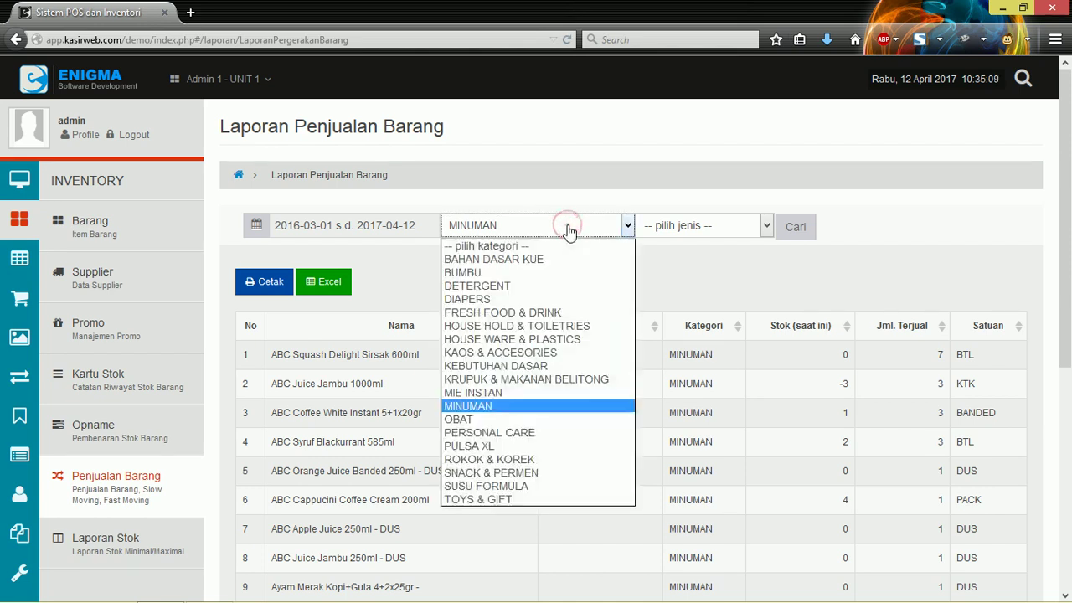
pyautogui.click(568, 228)
pyautogui.click(698, 227)
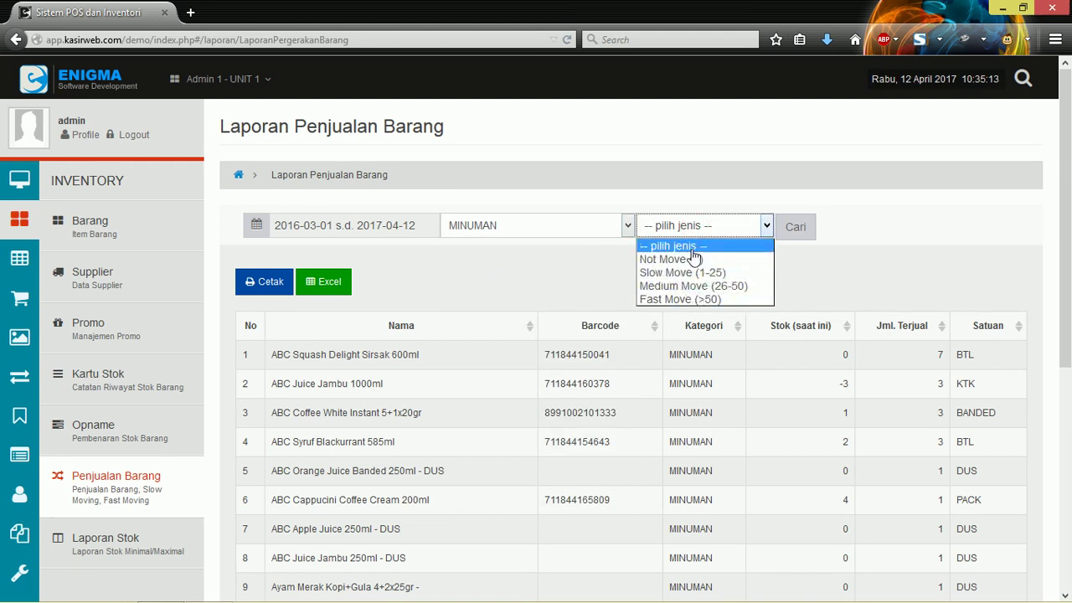
pyautogui.click(686, 245)
pyautogui.click(561, 227)
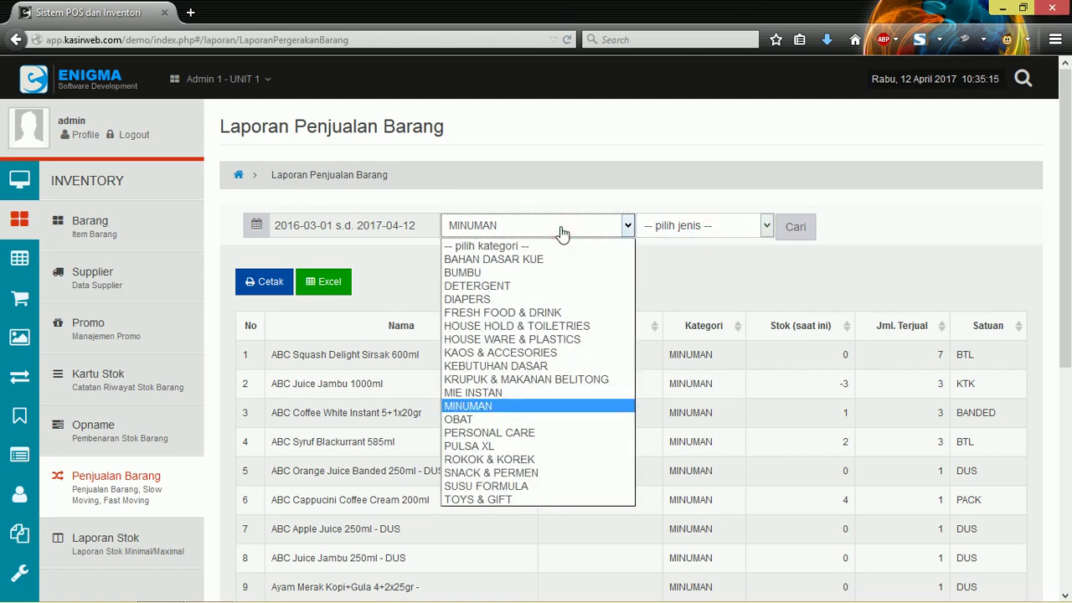
pyautogui.click(561, 232)
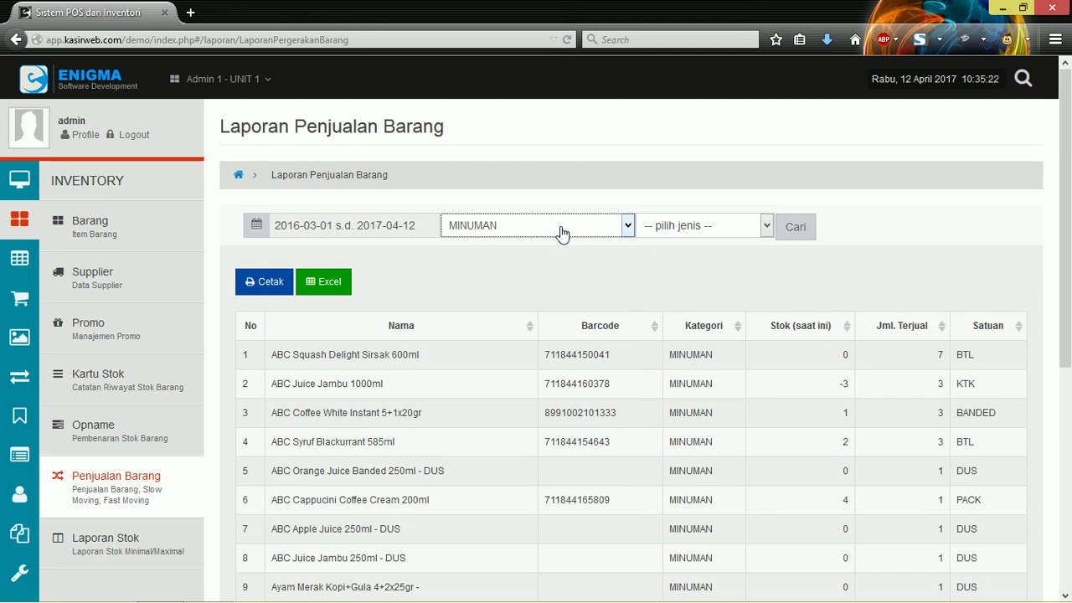
# Step: Keep MINUMAN with no movement type selected and rerun the sales report
pyautogui.click(557, 264)
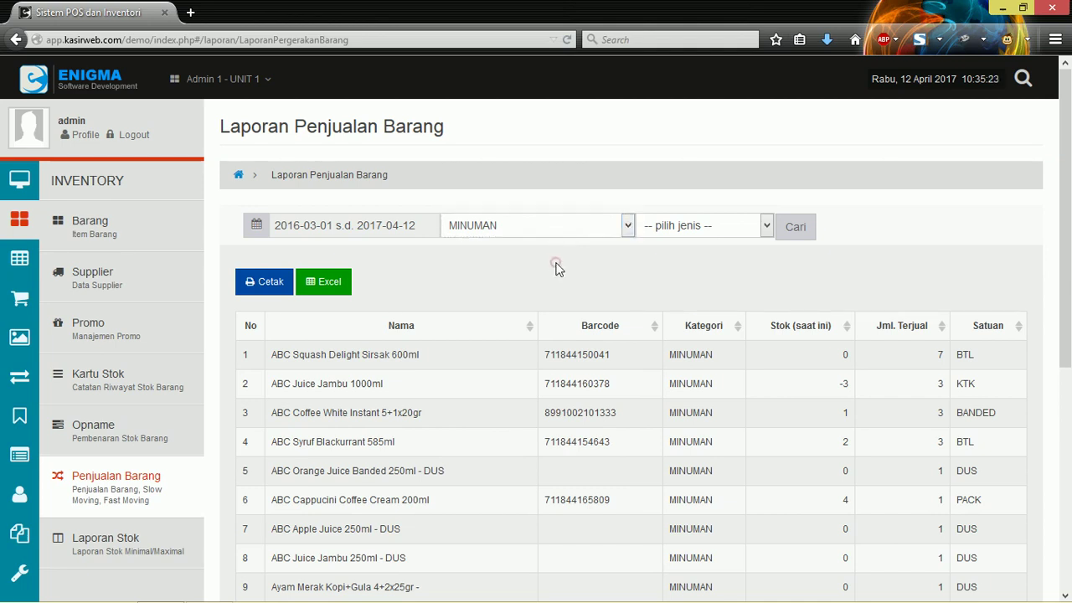
pyautogui.click(492, 233)
pyautogui.click(490, 401)
pyautogui.click(688, 233)
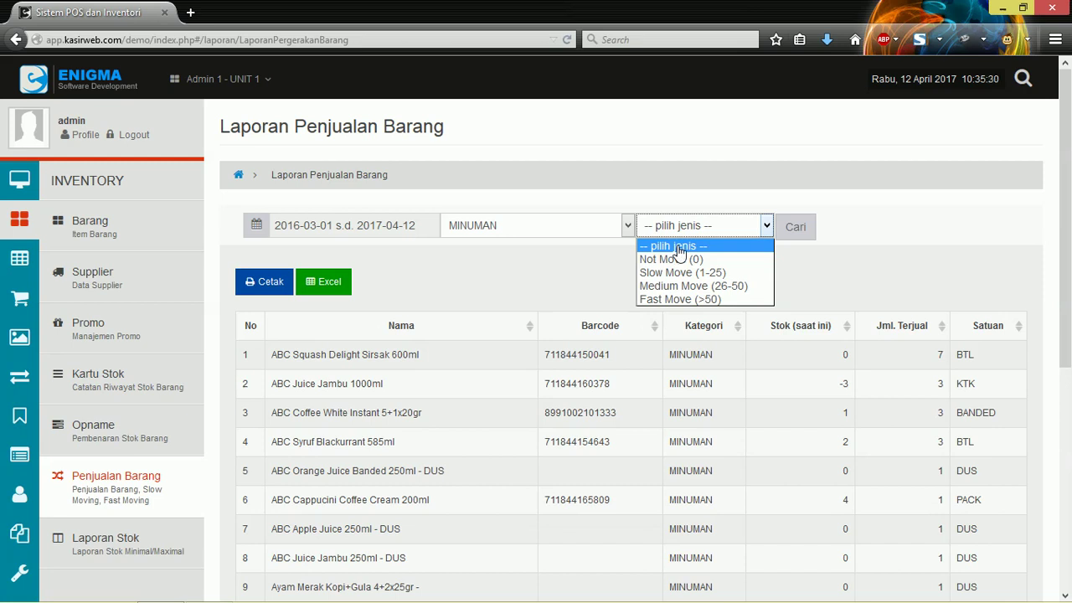
pyautogui.click(678, 246)
pyautogui.click(795, 227)
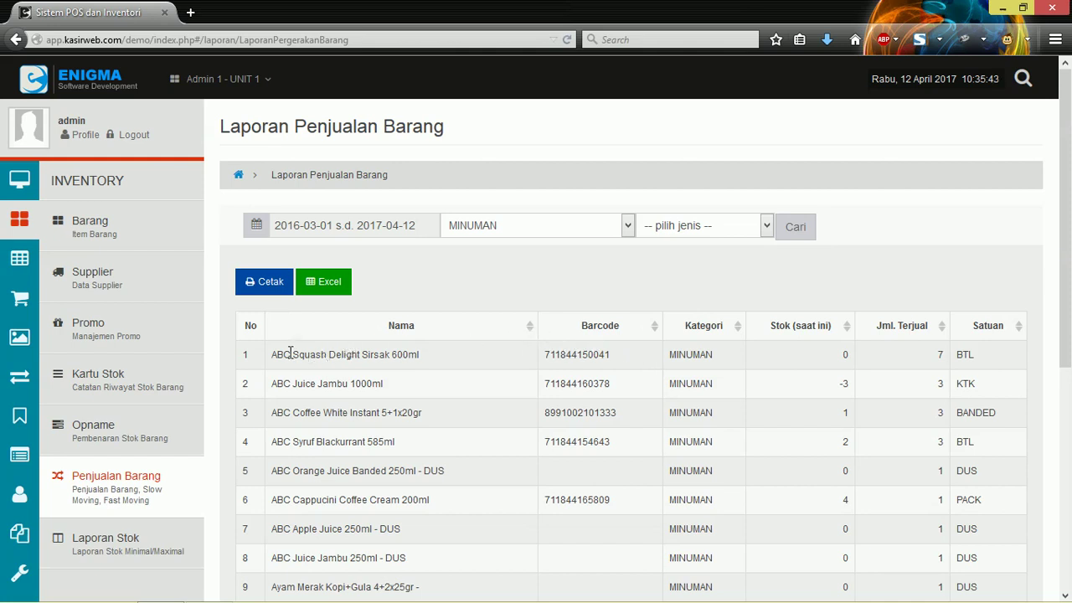
# Step: Highlight the first product's name, ABC Juice Jambu 1000ml, and bring up the date range choices
pyautogui.moveTo(362, 354); pyautogui.dragTo(271, 354)
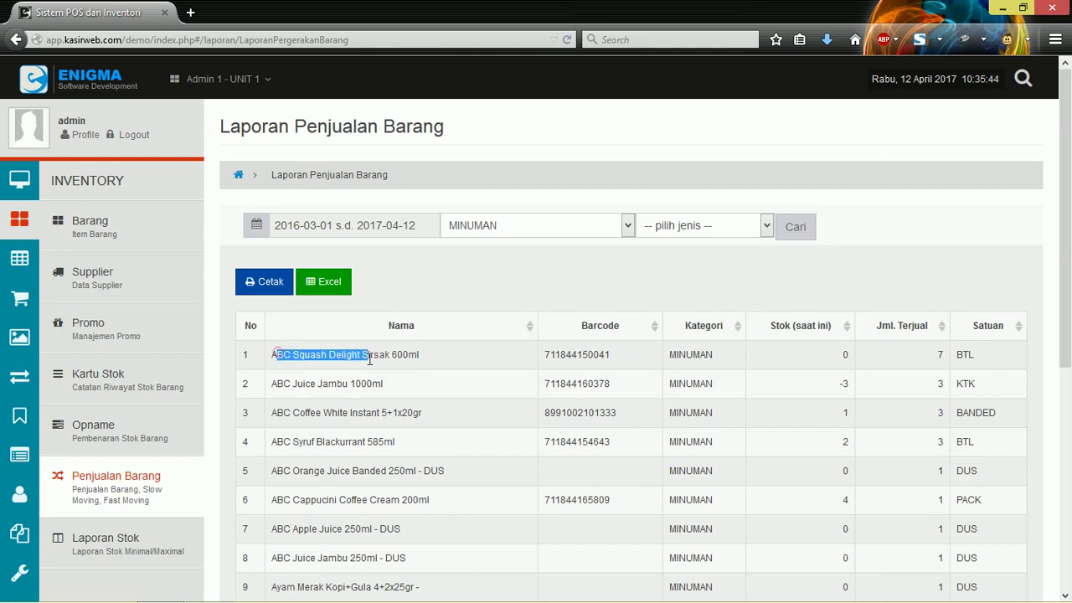
pyautogui.click(913, 355)
pyautogui.click(951, 341)
pyautogui.click(308, 223)
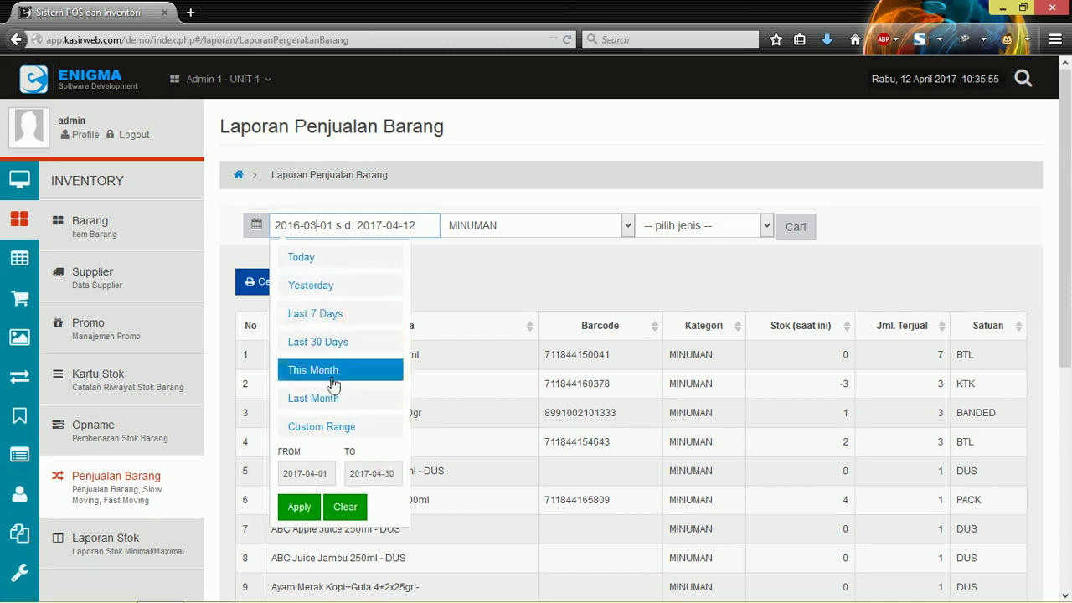
# Step: Set a custom range of 2016-11-01 to 2017-04-12 and rerun the report
pyautogui.click(333, 430)
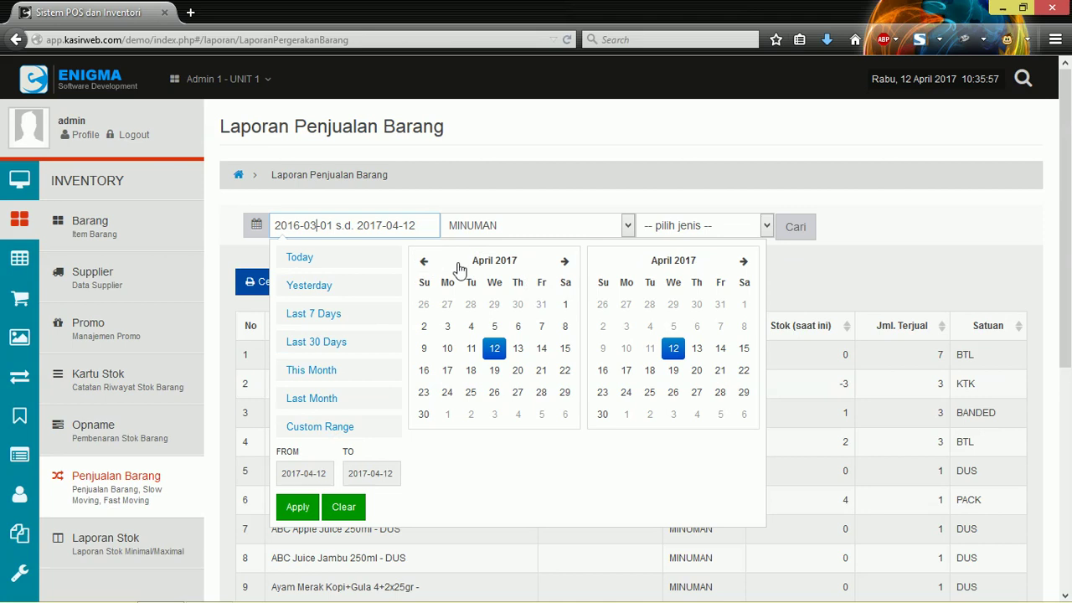
pyautogui.click(427, 262)
pyautogui.click(427, 262)
pyautogui.click(427, 262)
pyautogui.click(427, 262)
pyautogui.click(427, 262)
pyautogui.click(473, 307)
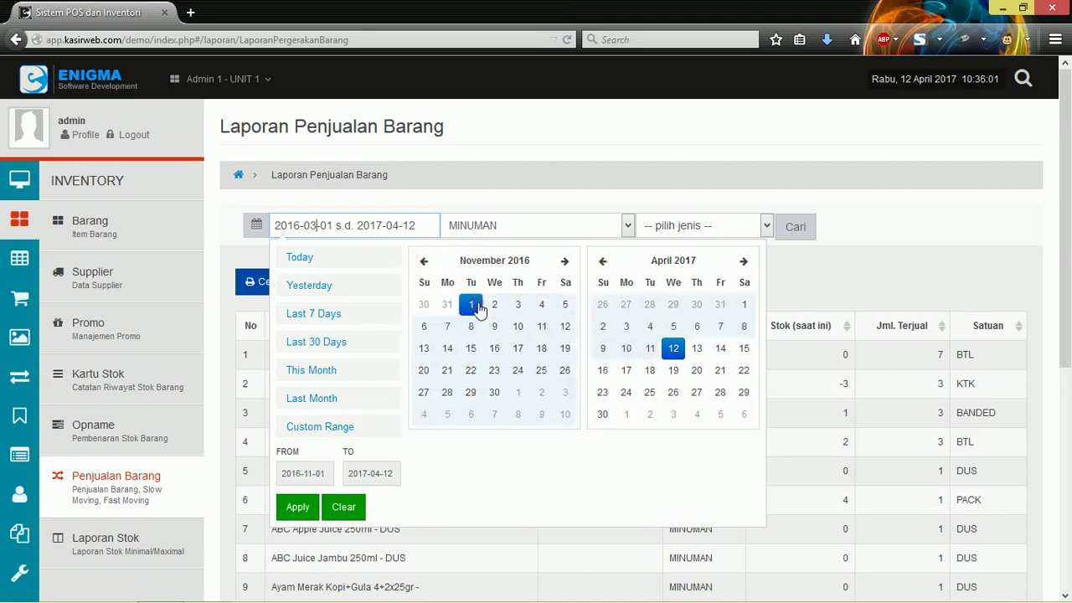
pyautogui.click(298, 508)
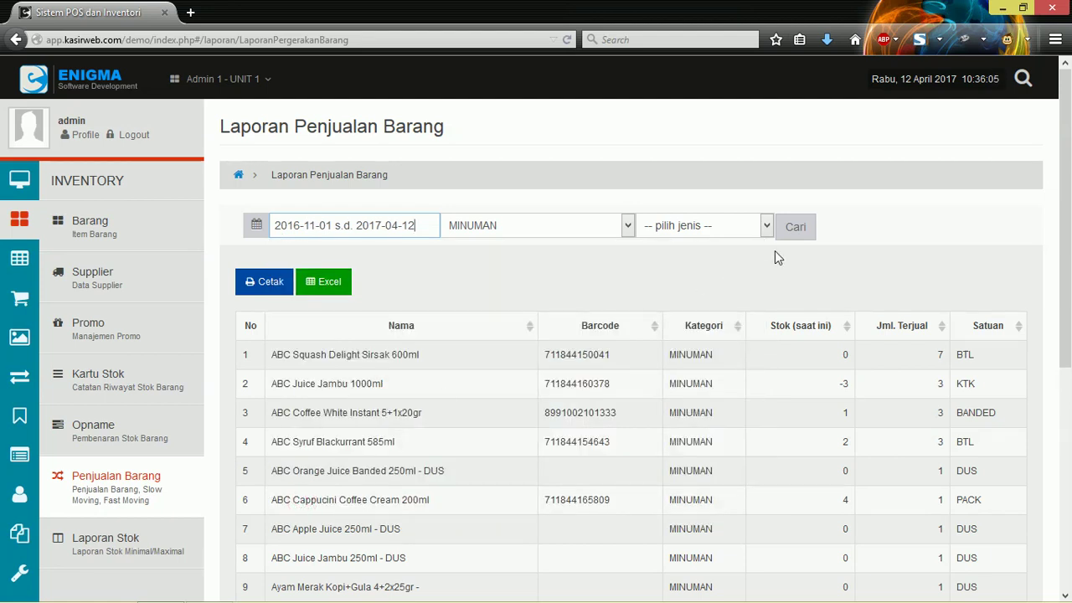
pyautogui.click(795, 231)
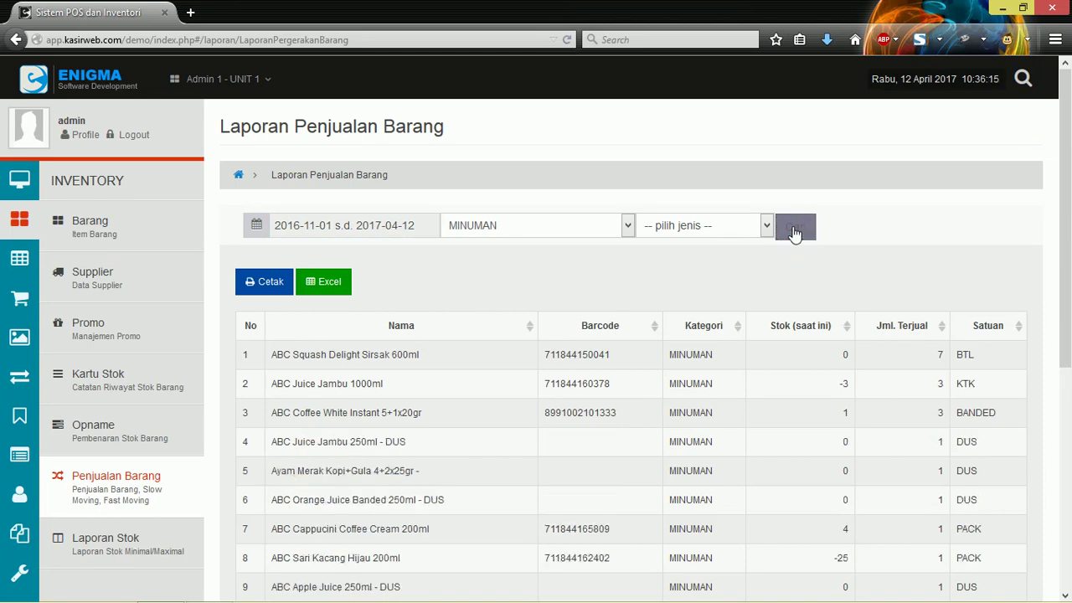
# Step: Review the rerun results with the movement type unchanged, then go to Laporan Stok
pyautogui.scroll(-5, 385, 352)
pyautogui.scroll(3, 388, 417)
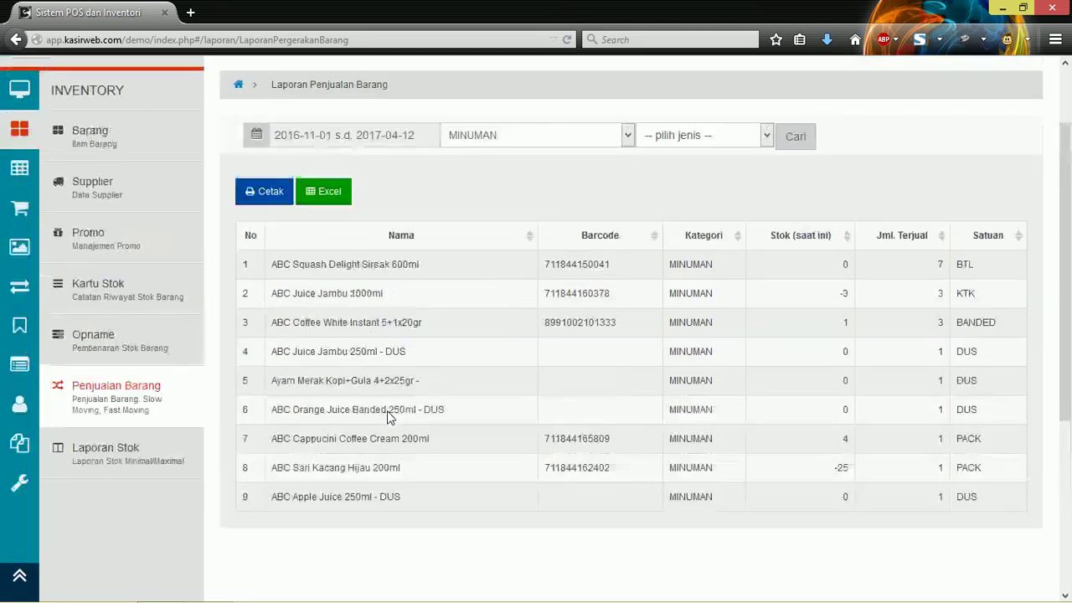
pyautogui.scroll(2, 388, 417)
pyautogui.click(735, 229)
pyautogui.click(734, 228)
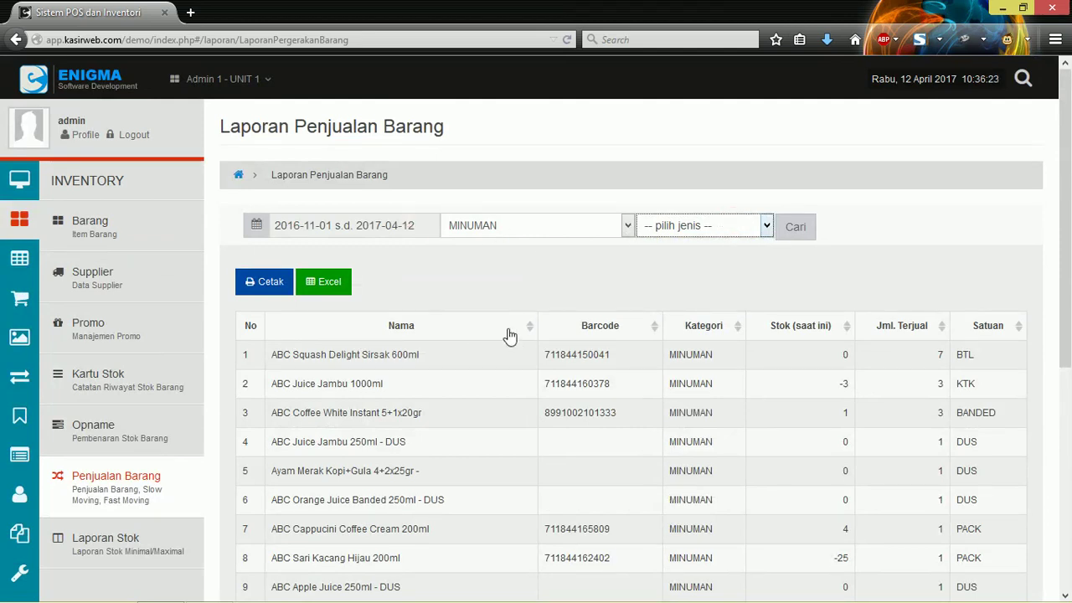
pyautogui.scroll(-2, 509, 335)
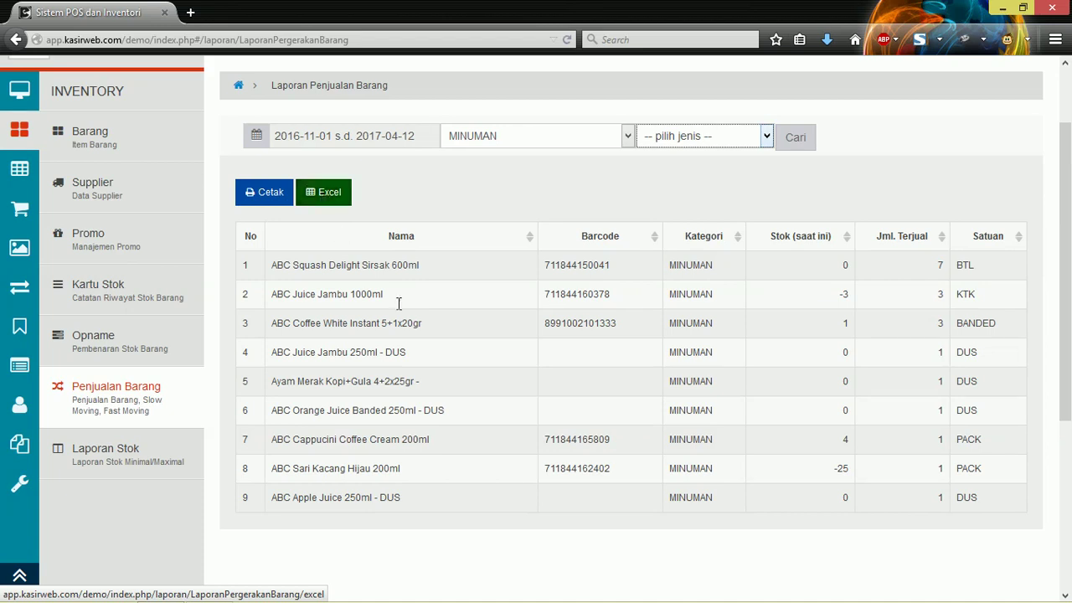
pyautogui.scroll(2, 466, 366)
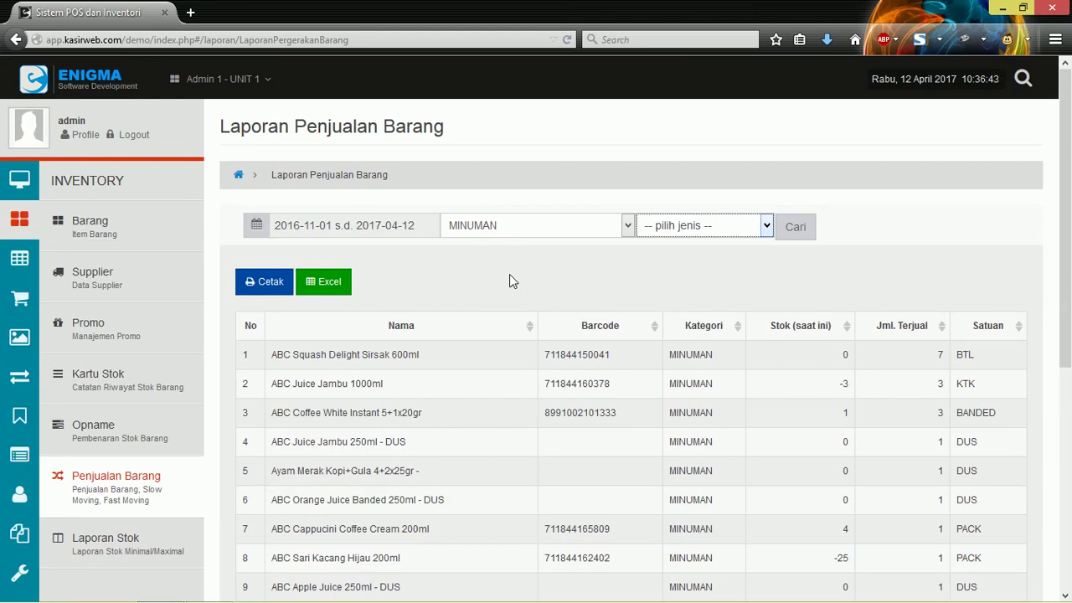
pyautogui.scroll(-2, 509, 273)
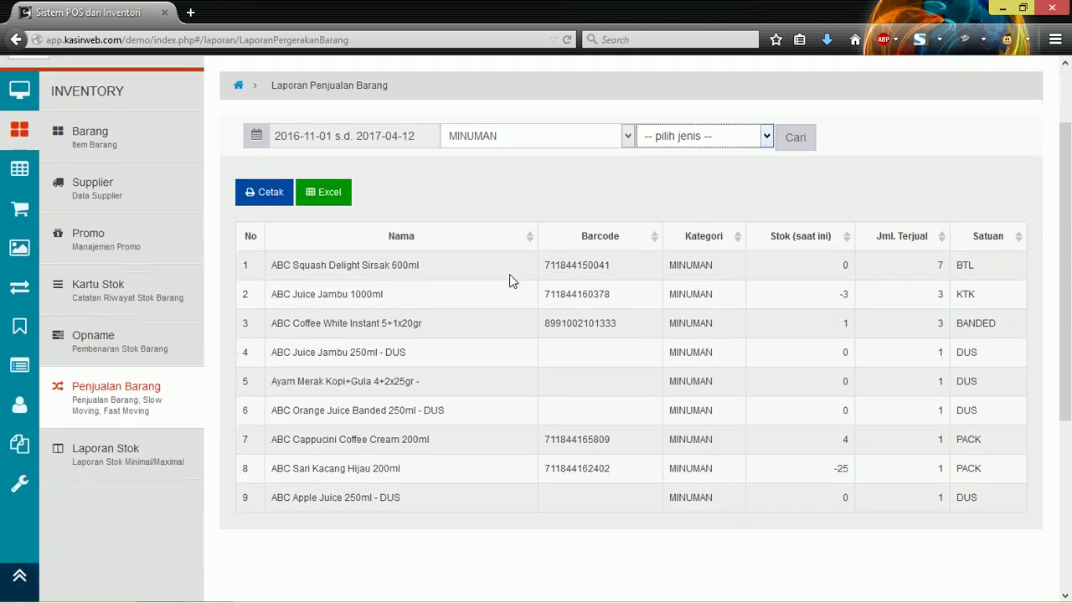
pyautogui.scroll(2, 509, 282)
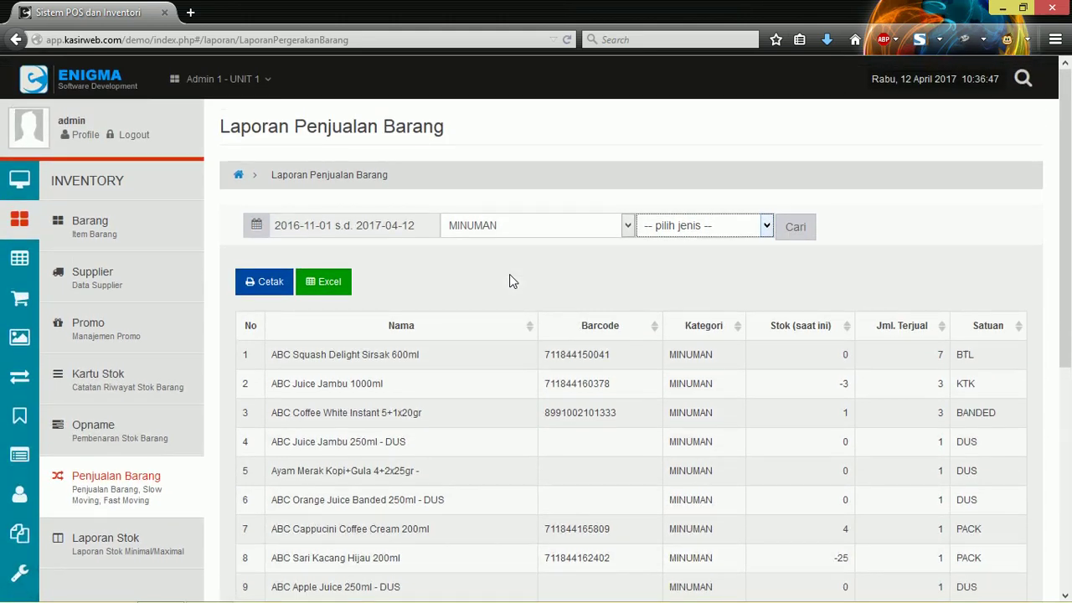
pyautogui.scroll(-2, 509, 274)
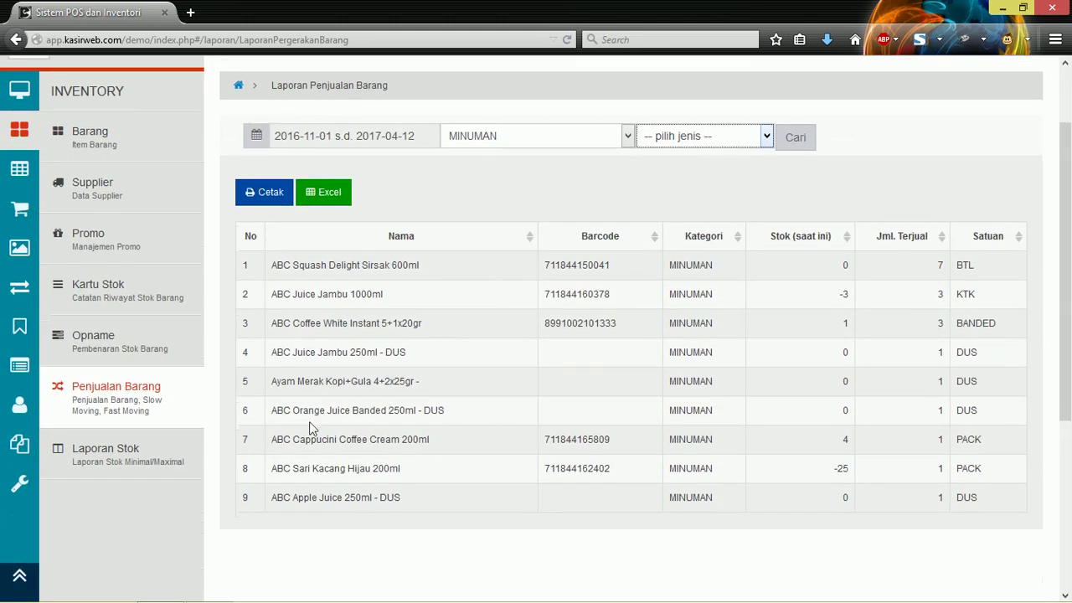
pyautogui.click(144, 471)
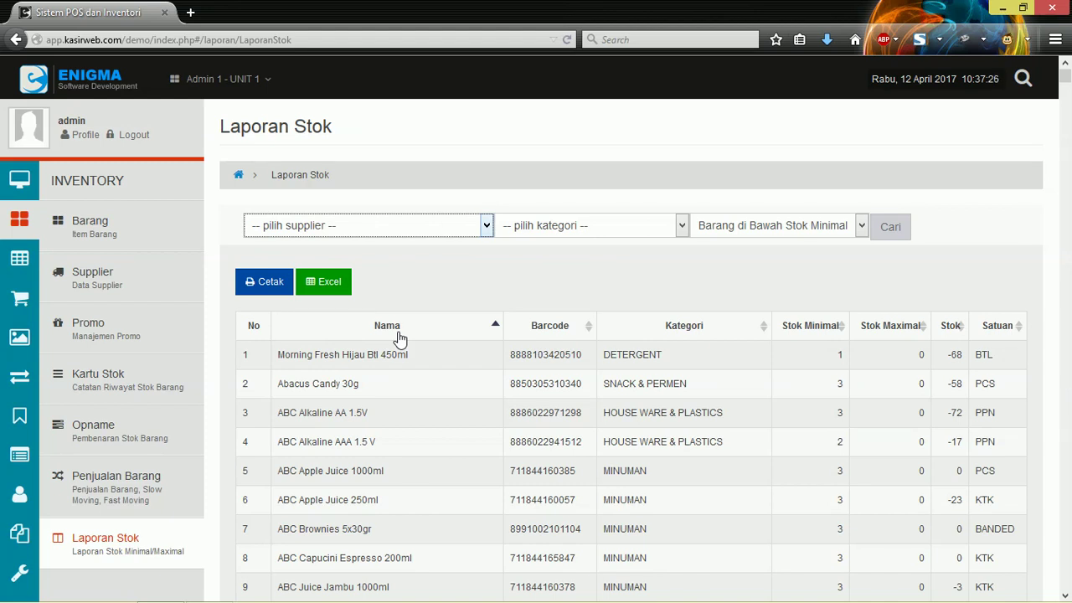
# Step: Look through the supplier and category lists on Laporan Stok, leaving both unchanged
pyautogui.click(439, 219)
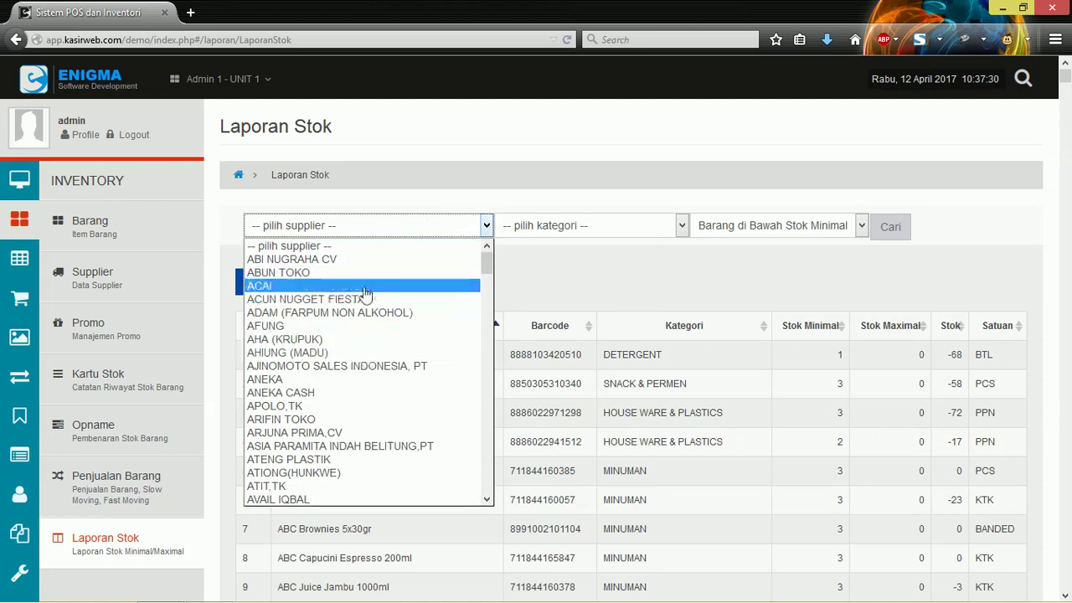
pyautogui.scroll(-4, 325, 384)
pyautogui.click(651, 223)
pyautogui.click(647, 219)
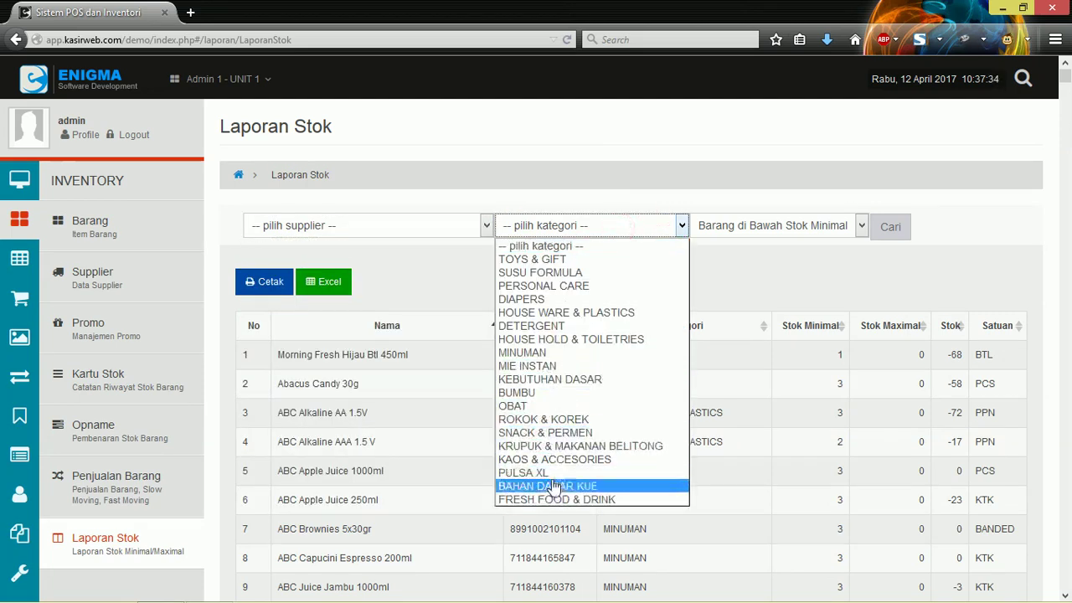
pyautogui.click(756, 257)
# Step: Set the stock-level filter to 'Barang di Bawah Stok Minimal' and check the listed items
pyautogui.click(768, 224)
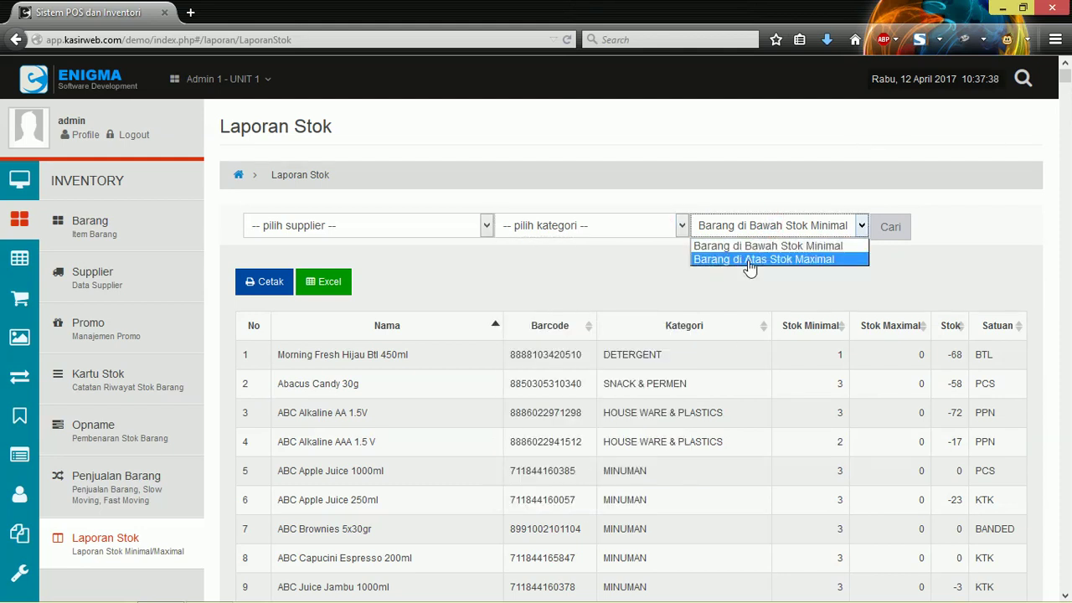
pyautogui.click(719, 279)
pyautogui.click(744, 238)
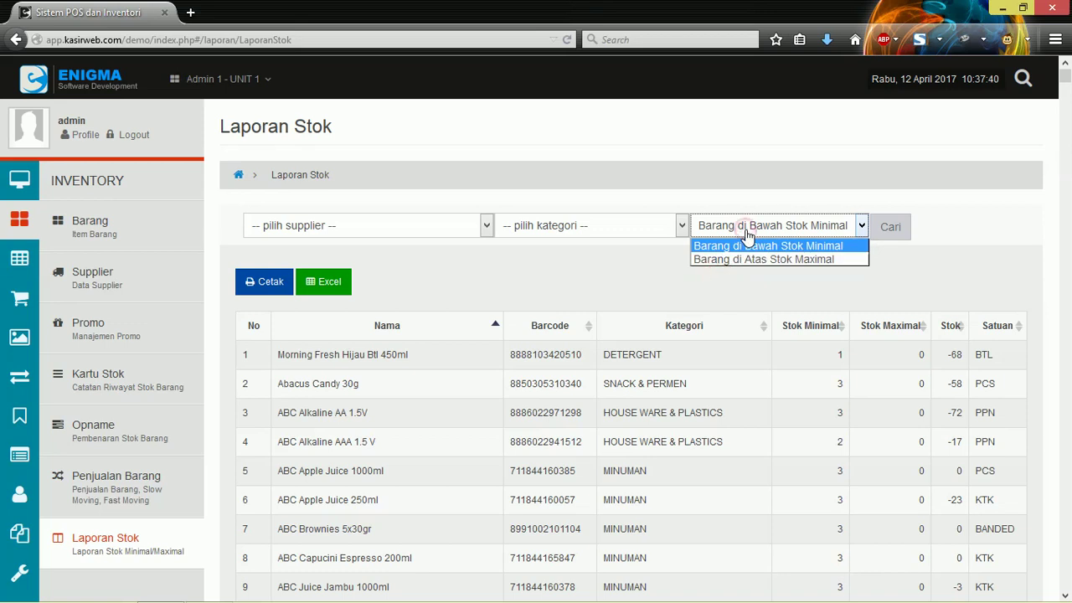
pyautogui.click(747, 235)
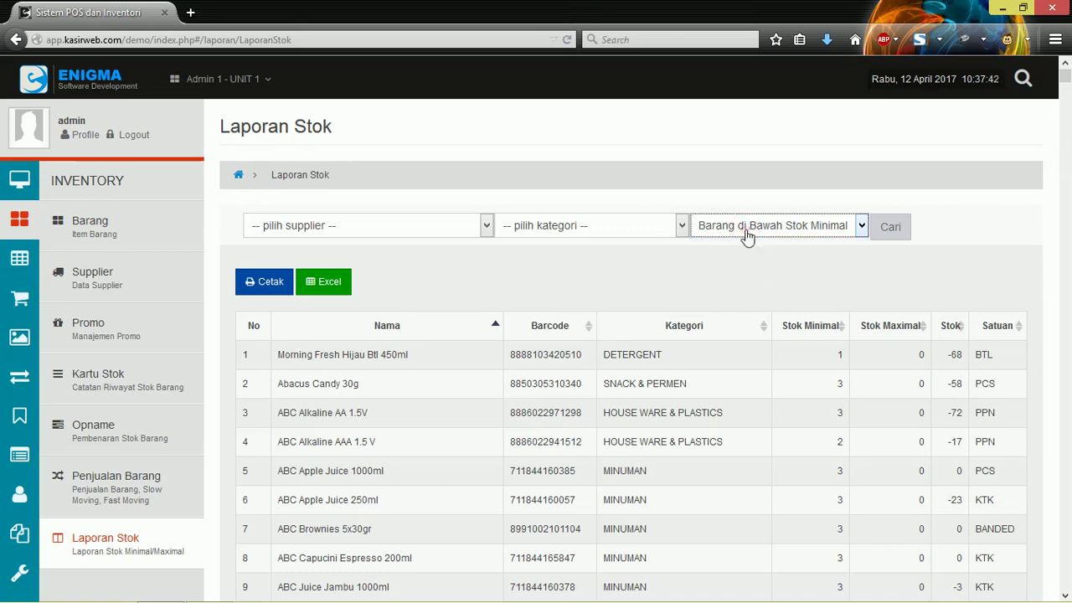
pyautogui.click(718, 155)
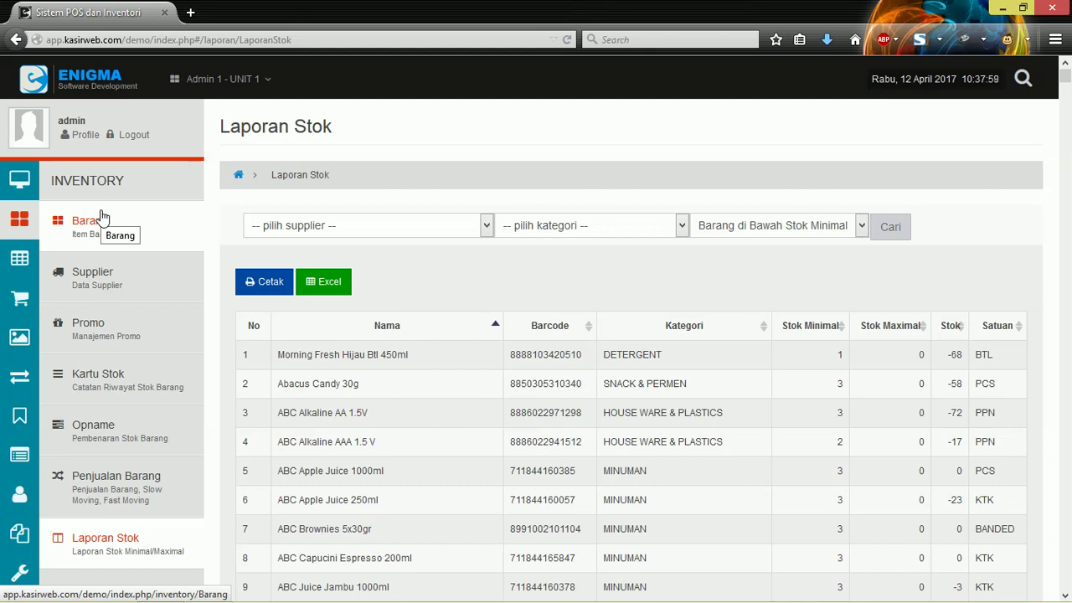
pyautogui.click(793, 226)
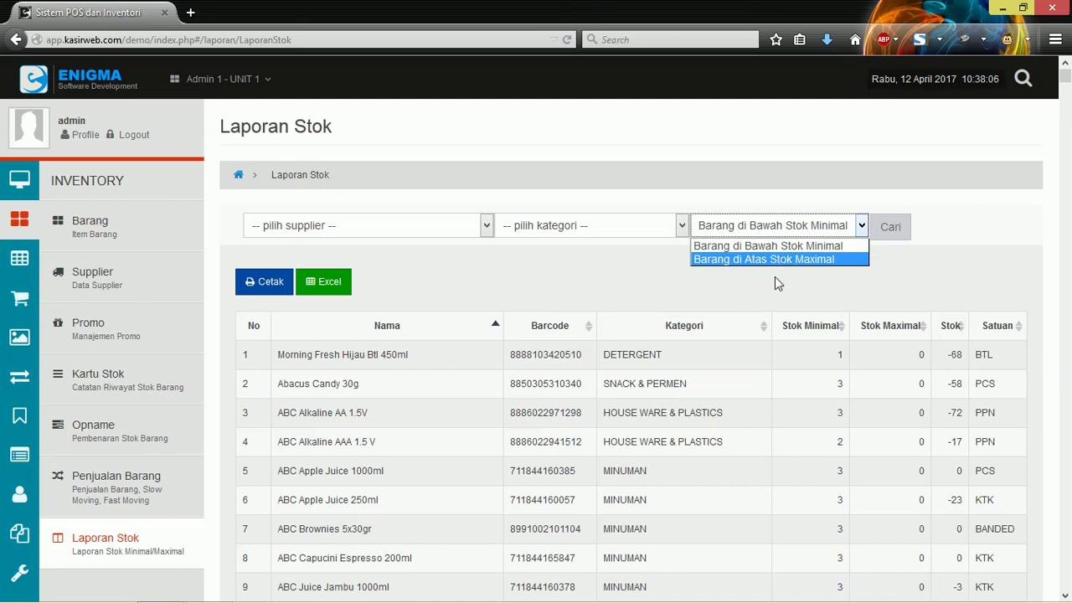
pyautogui.click(783, 245)
pyautogui.click(784, 225)
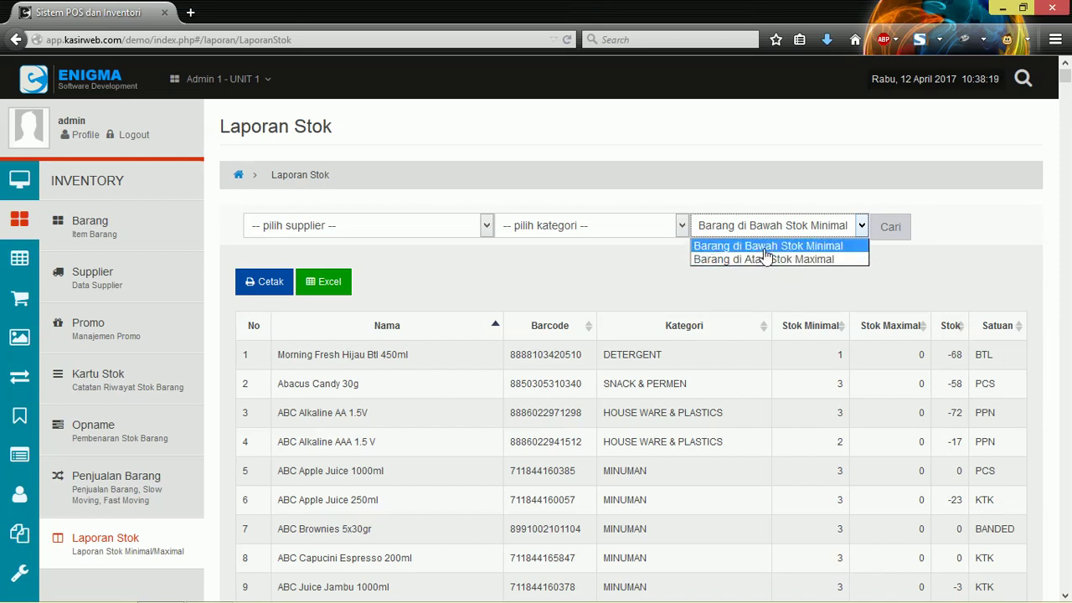
pyautogui.click(750, 262)
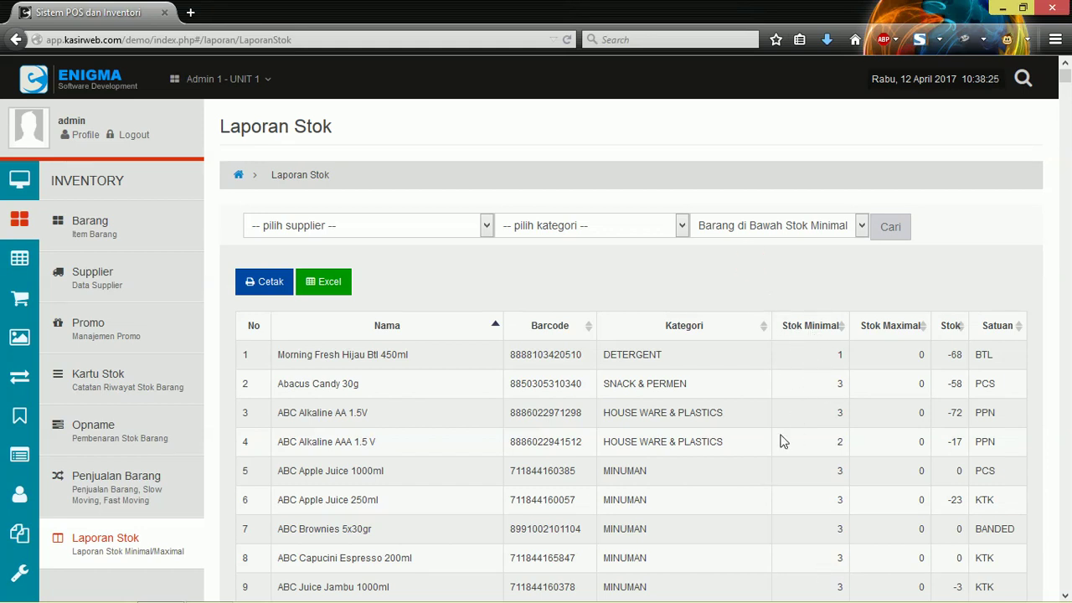
pyautogui.scroll(-5, 796, 411)
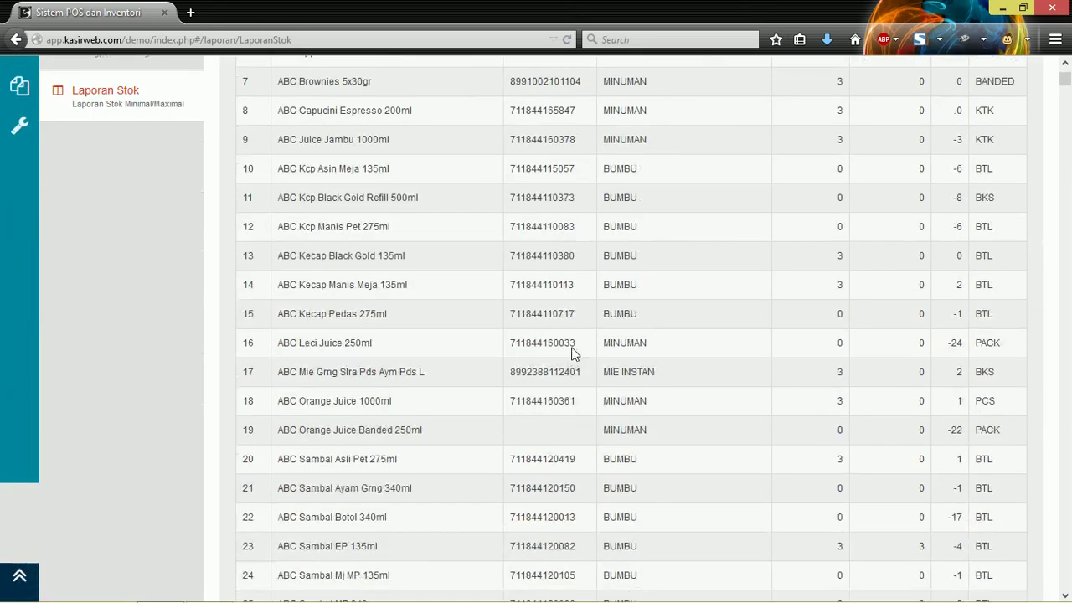
pyautogui.scroll(5, 555, 352)
# Step: Choose supplier ABI NUGRAHA CV with no category, keeping the below-minimum stock option
pyautogui.click(398, 239)
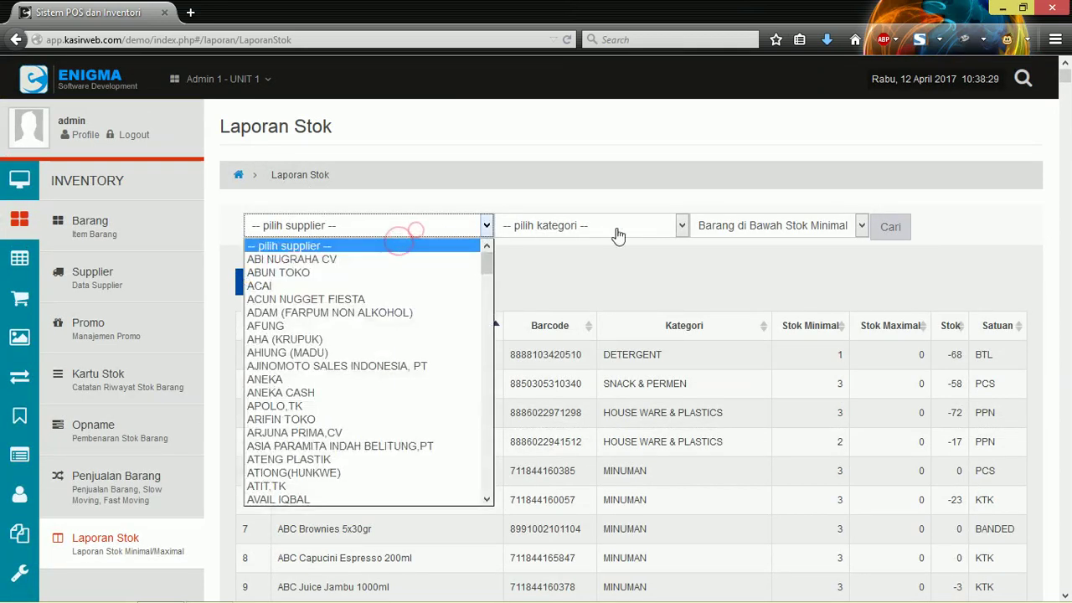
pyautogui.click(325, 264)
pyautogui.click(664, 226)
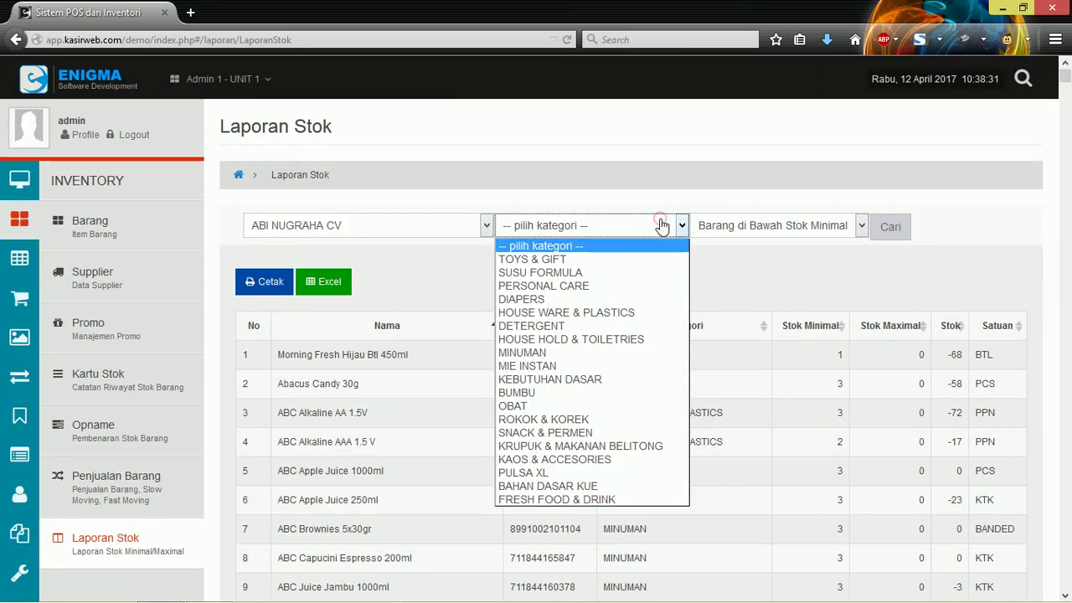
pyautogui.click(605, 224)
pyautogui.click(811, 224)
pyautogui.click(828, 226)
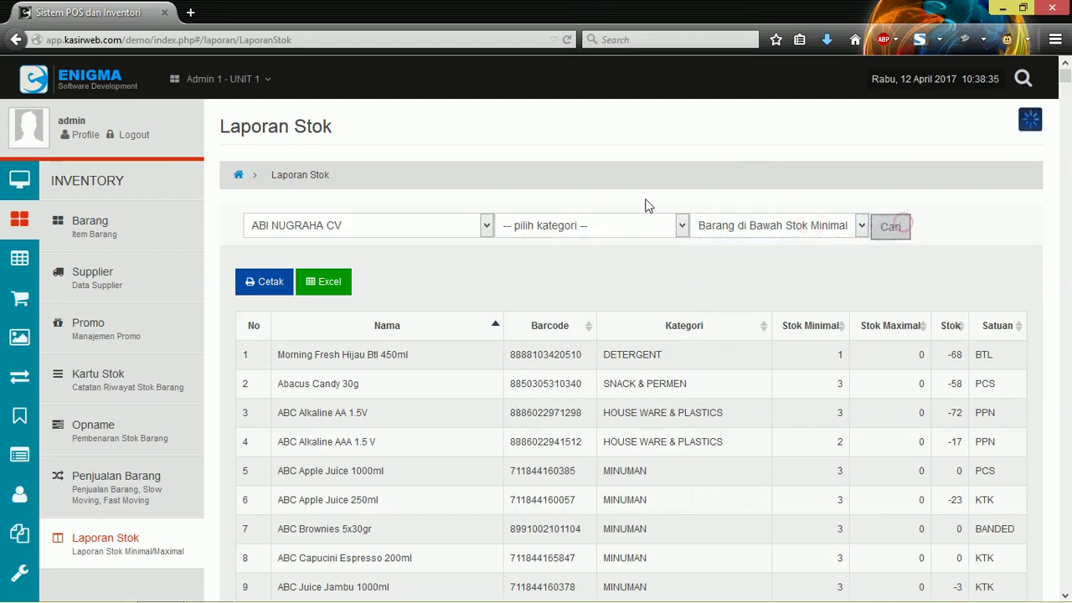
# Step: Scroll the results and highlight the first row, Morning Fresh Hijau Btl 450ml at -68 BTL
pyautogui.scroll(-5, 646, 204)
pyautogui.scroll(-4, 645, 204)
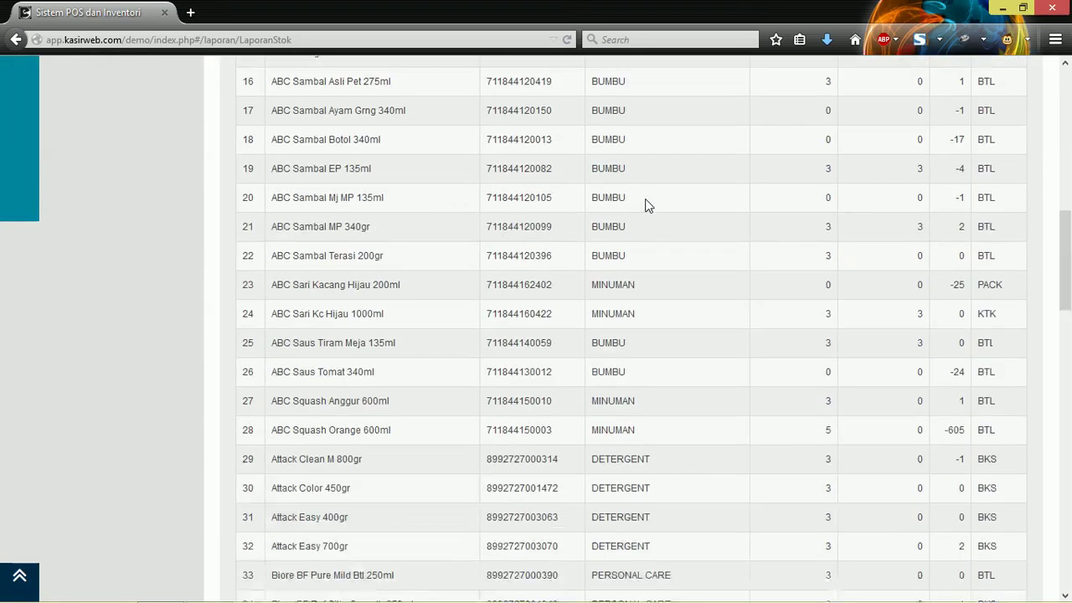
pyautogui.scroll(10, 646, 204)
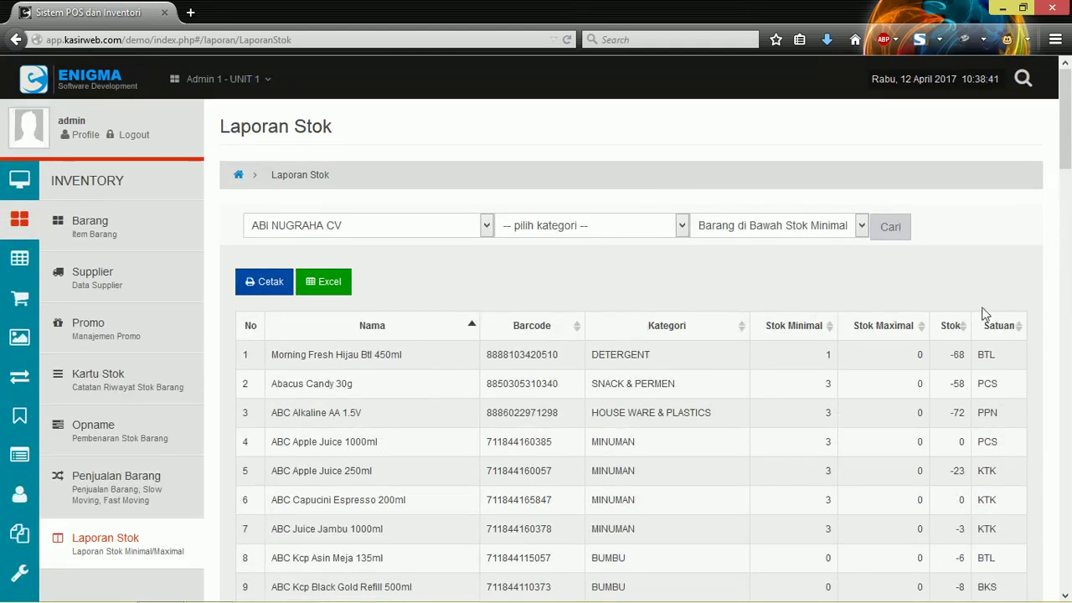
pyautogui.moveTo(294, 356); pyautogui.dragTo(622, 355)
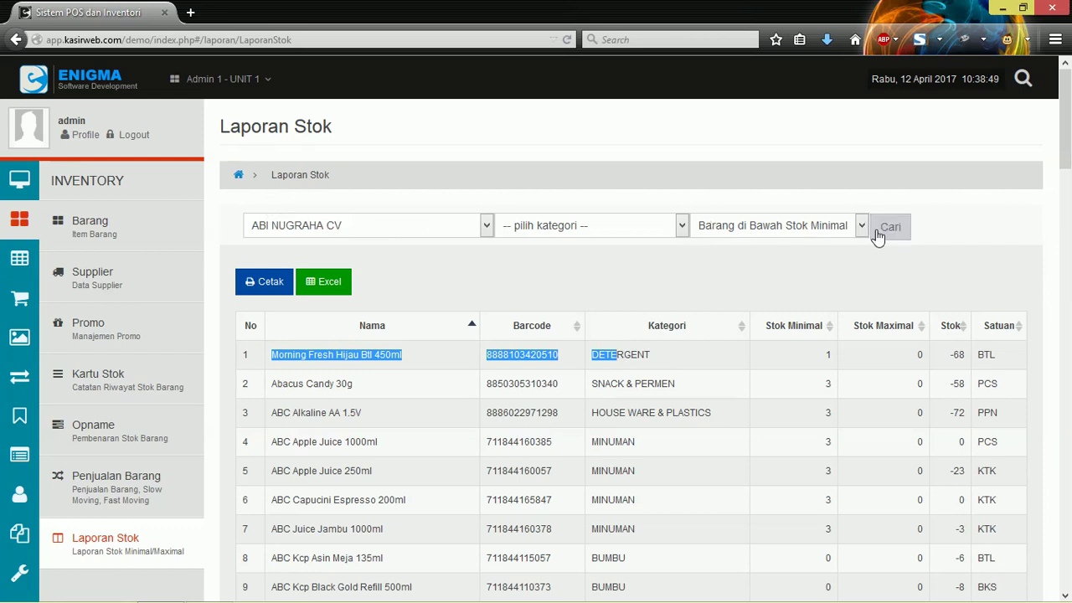
pyautogui.scroll(-3, 802, 376)
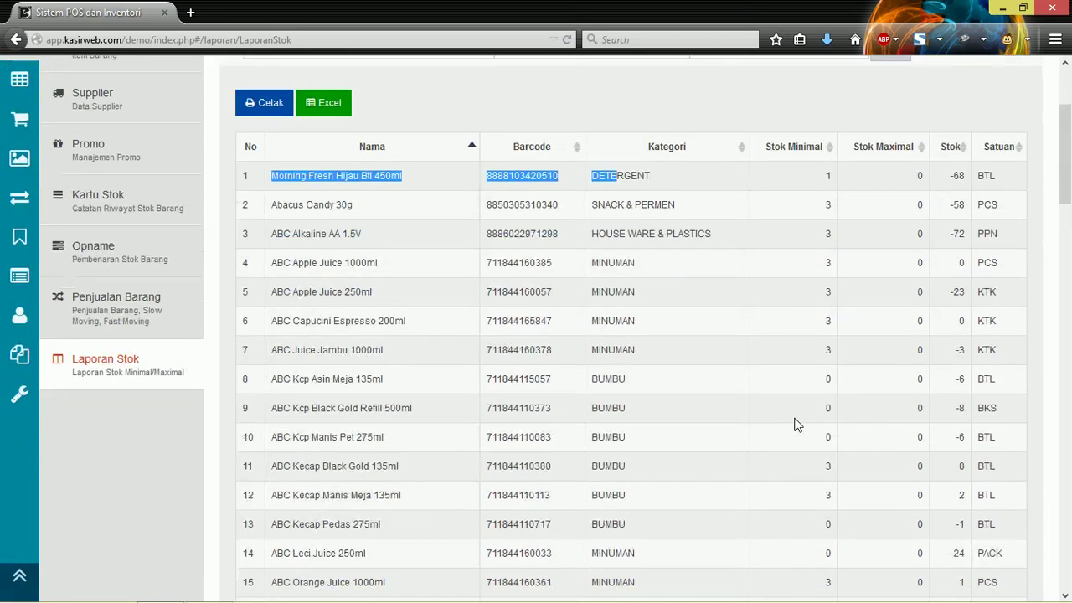
pyautogui.scroll(3, 953, 340)
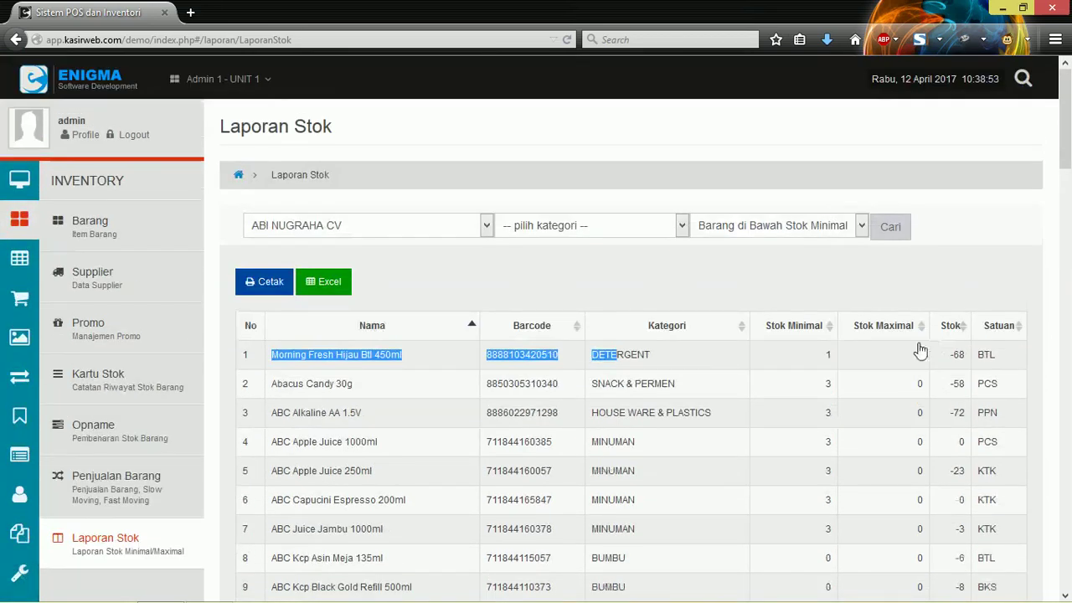
pyautogui.scroll(-7, 823, 368)
pyautogui.scroll(-20, 822, 345)
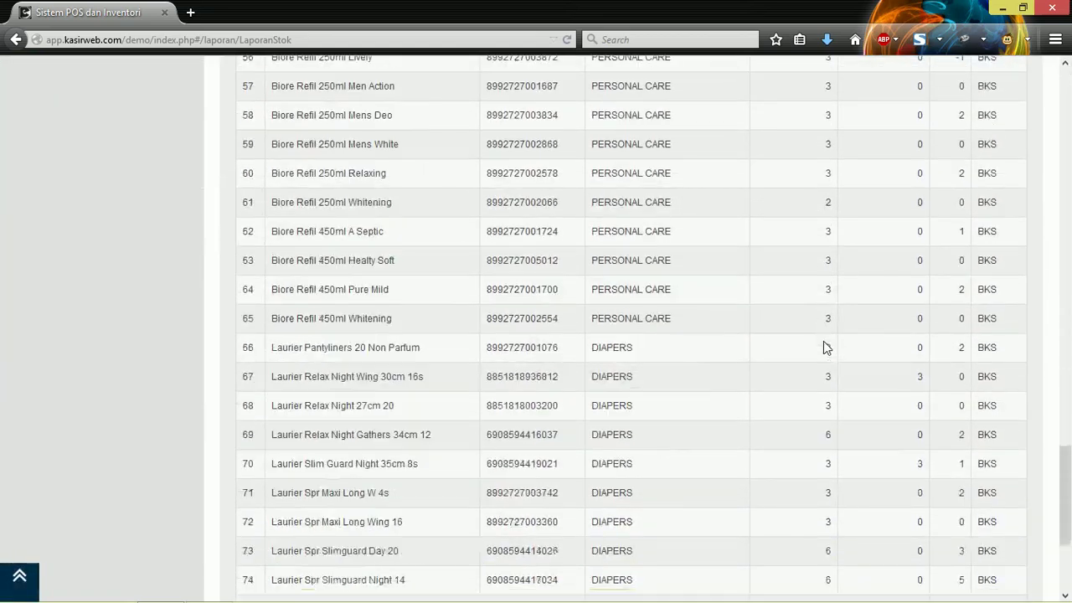
pyautogui.scroll(5, 823, 340)
pyautogui.scroll(20, 823, 341)
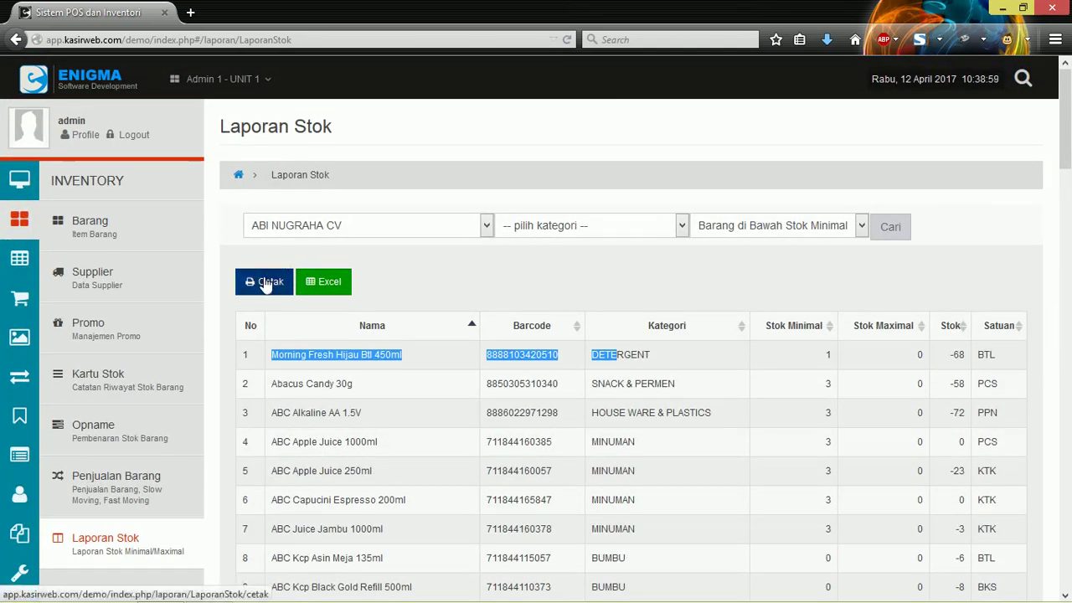
# Step: Export the report to Excel and open laporan_stok_barang.xls with Microsoft Excel
pyautogui.click(344, 226)
pyautogui.click(345, 219)
pyautogui.click(318, 287)
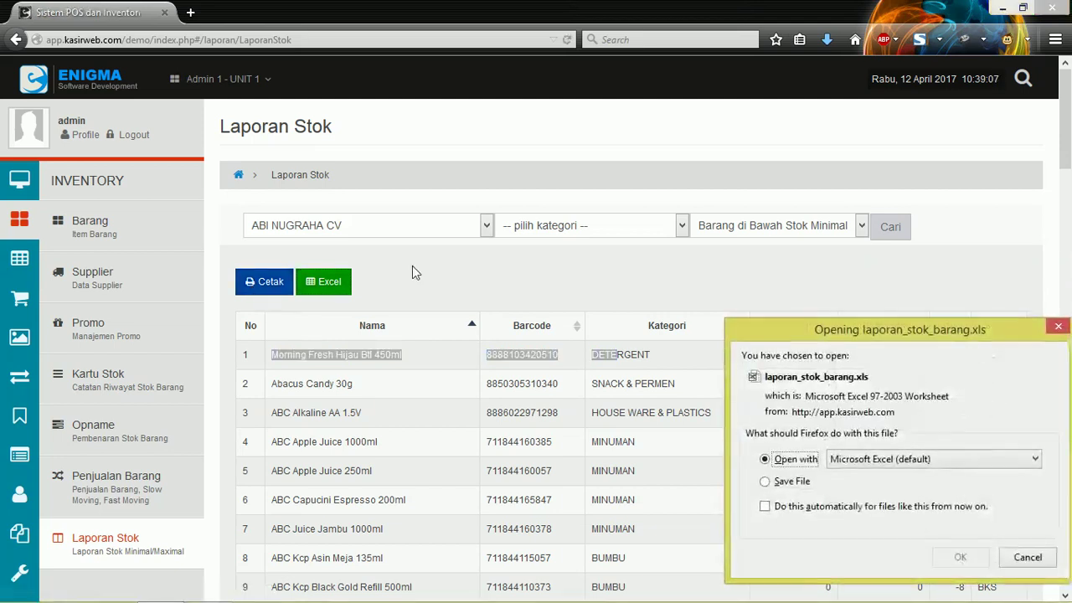
pyautogui.click(957, 557)
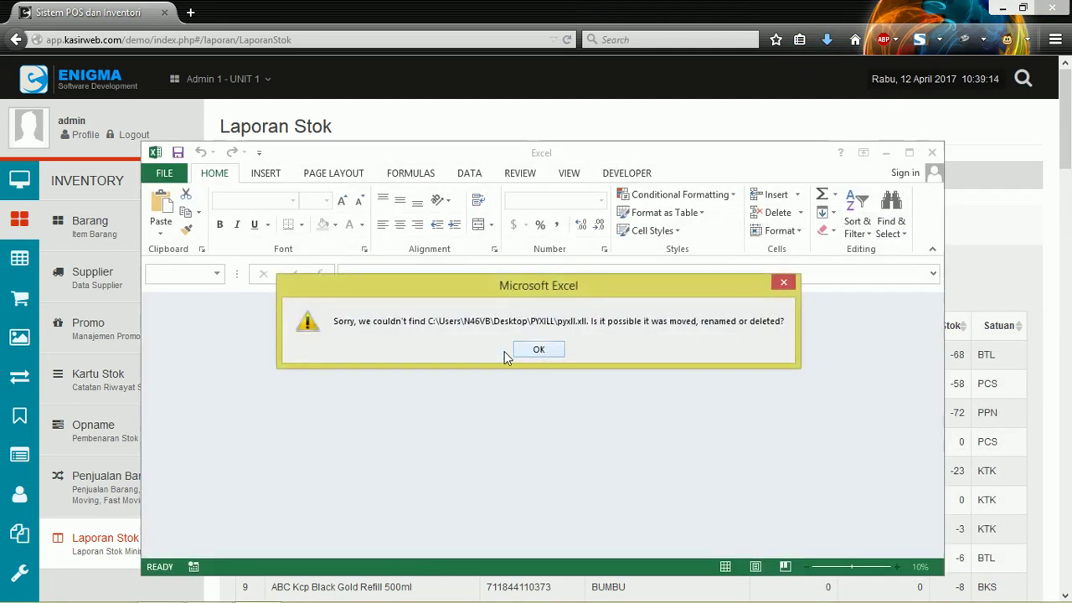
# Step: Open laporan_stok_barang.xls past the add-in error and format warning, then scroll its rows
pyautogui.click(536, 349)
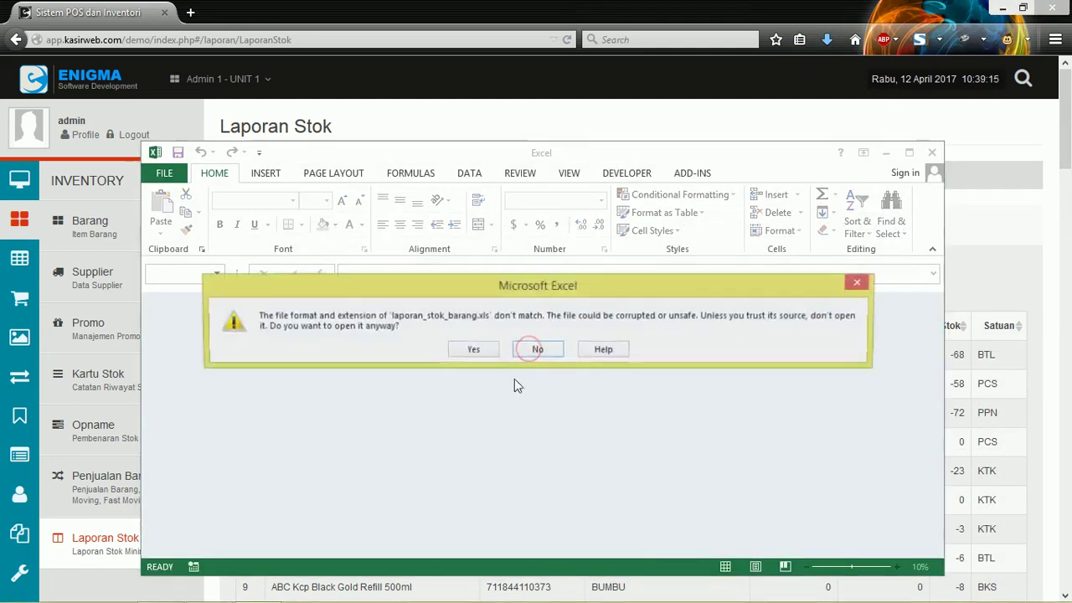
pyautogui.click(482, 350)
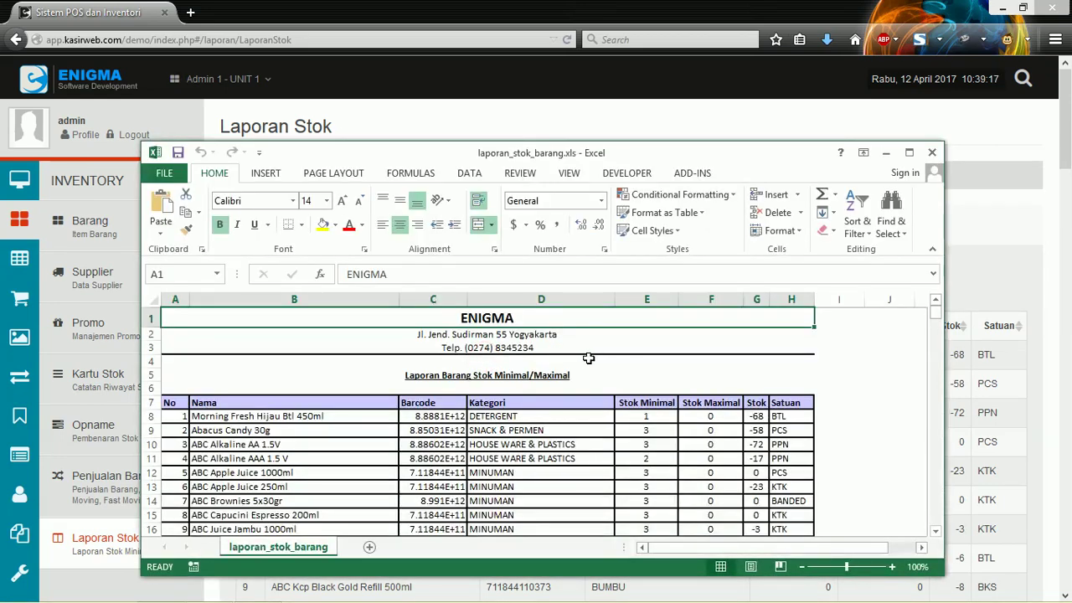
pyautogui.scroll(-2, 586, 354)
pyautogui.scroll(1, 314, 379)
pyautogui.scroll(1, 327, 376)
pyautogui.scroll(-1, 343, 381)
pyautogui.scroll(-2, 435, 377)
pyautogui.scroll(2, 419, 344)
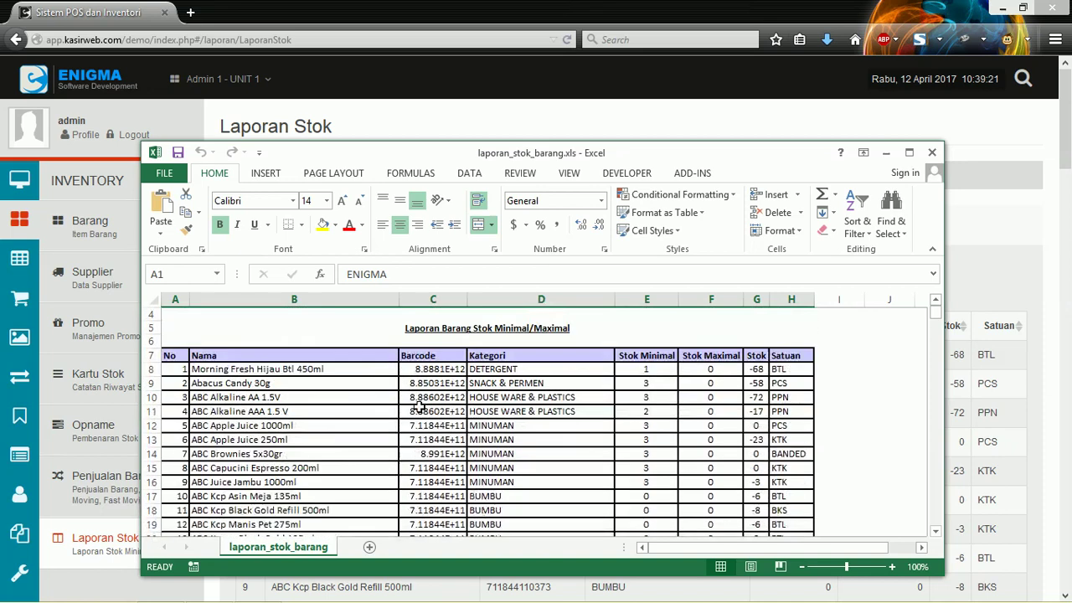
# Step: Check the Stok Maximal value in cell F8, scroll further down the sheet, and close Excel
pyautogui.click(717, 371)
pyautogui.scroll(-20, 434, 365)
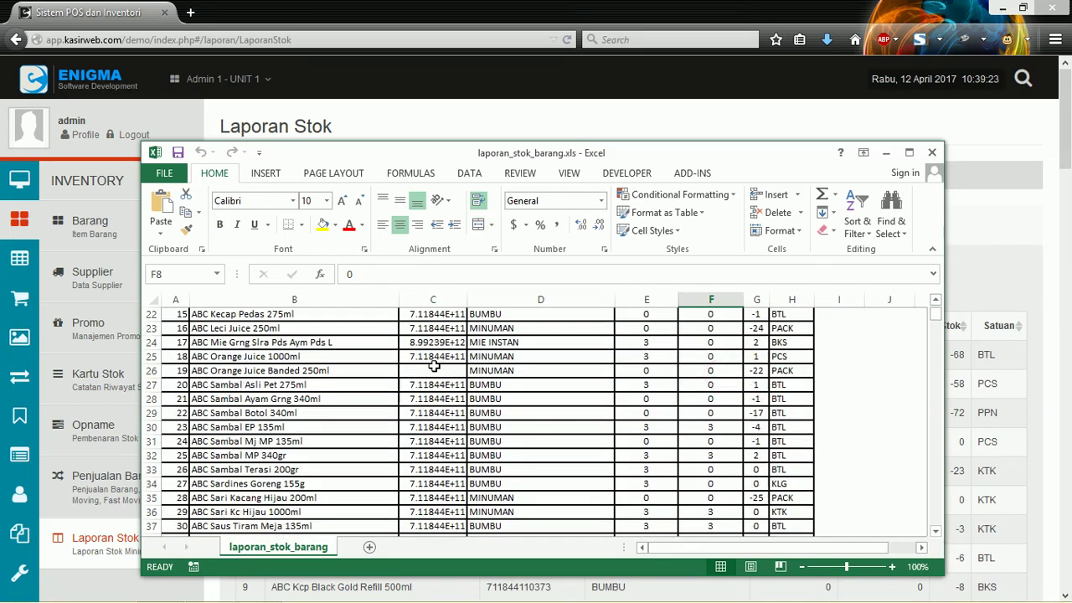
pyautogui.scroll(-20, 434, 365)
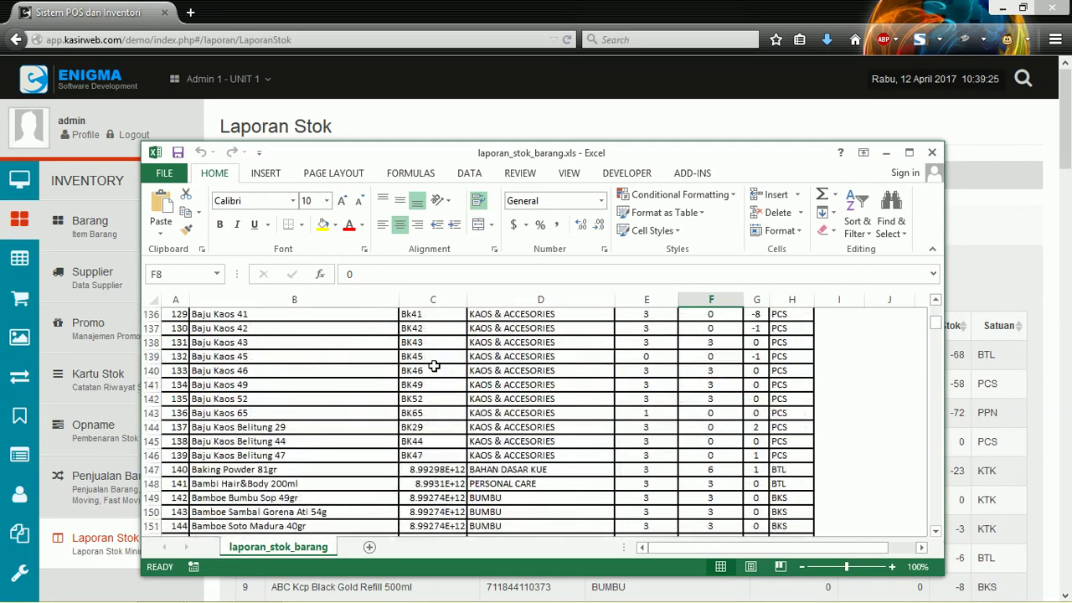
pyautogui.scroll(-12, 435, 365)
pyautogui.moveTo(935, 332); pyautogui.dragTo(940, 307)
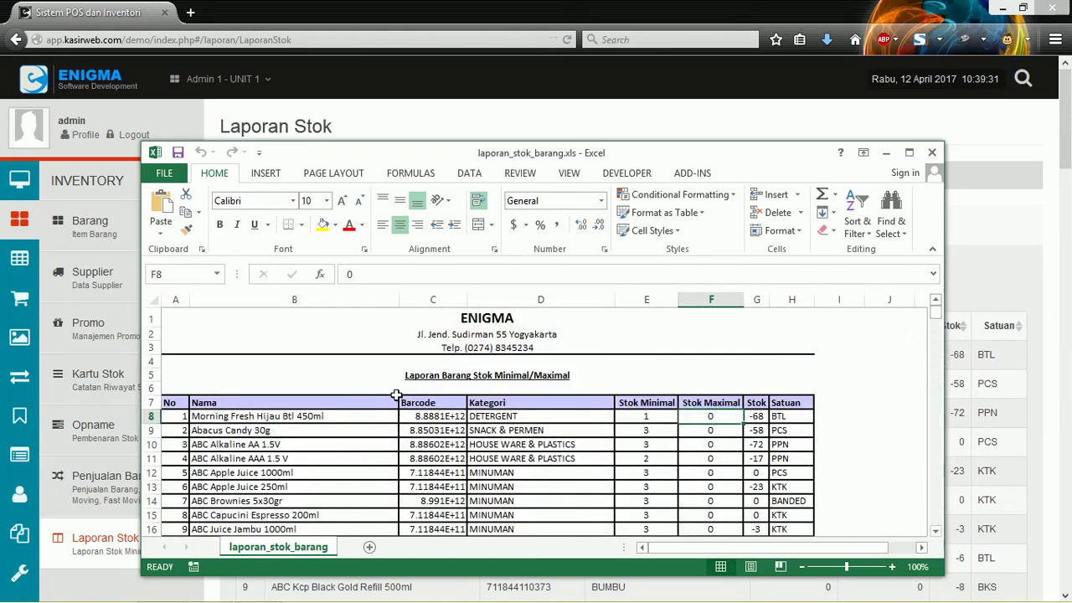
pyautogui.click(931, 153)
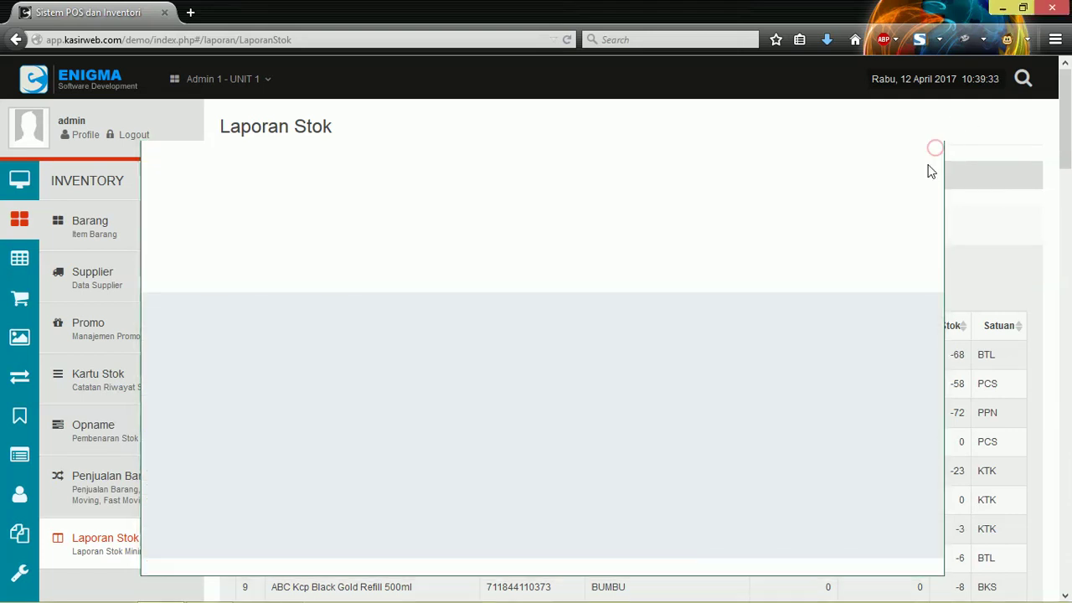
# Step: Clear the table highlight, scroll the ABI NUGRAHA CV report, and go to the Promo page
pyautogui.click(558, 285)
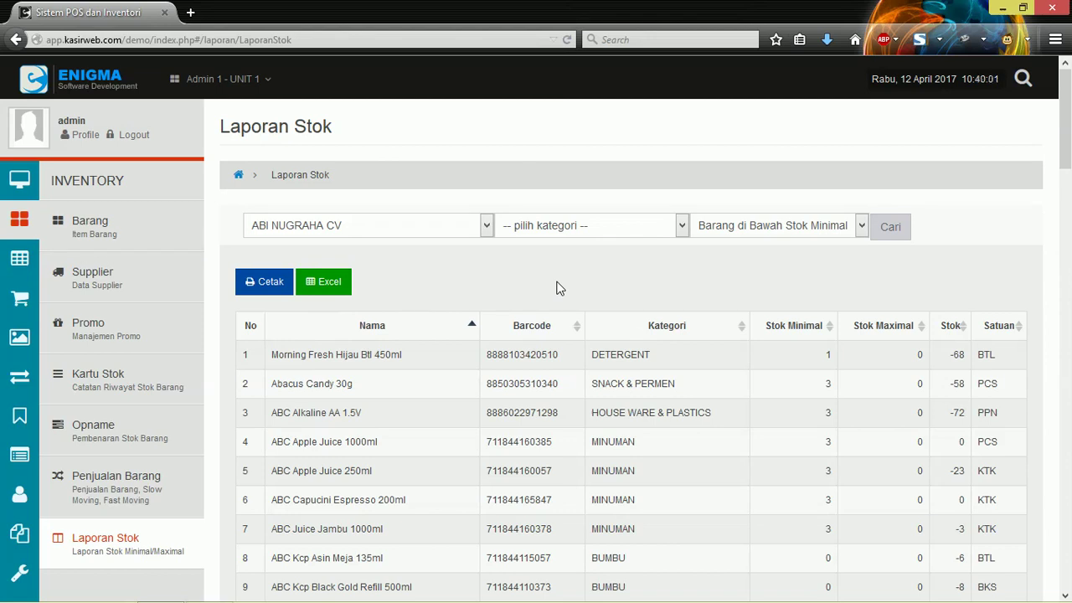
pyautogui.scroll(-3, 560, 288)
pyautogui.scroll(3, 559, 287)
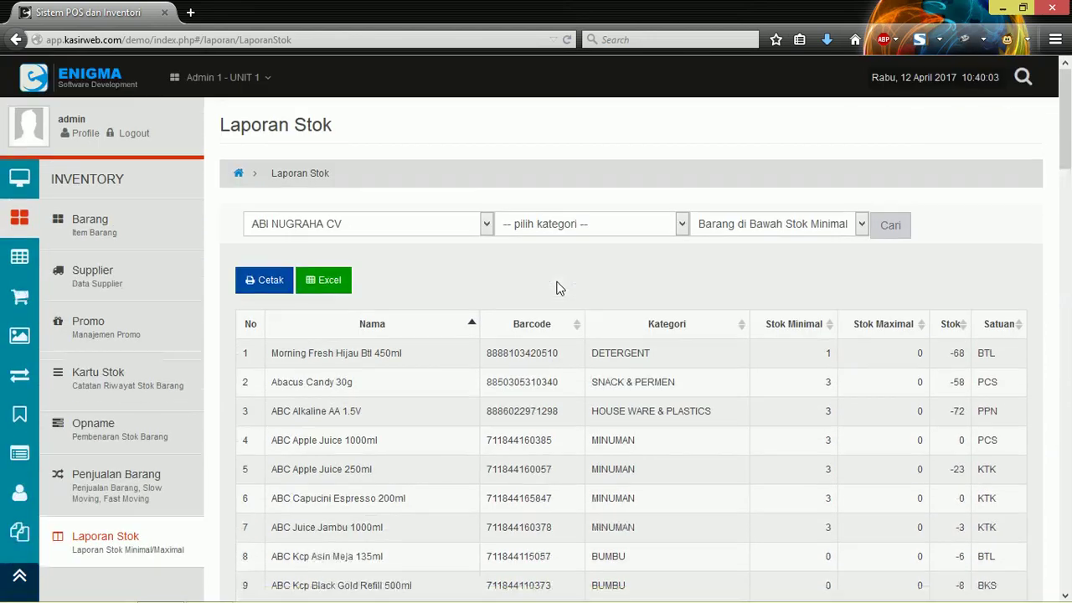
pyautogui.scroll(-1, 559, 287)
pyautogui.scroll(1, 559, 288)
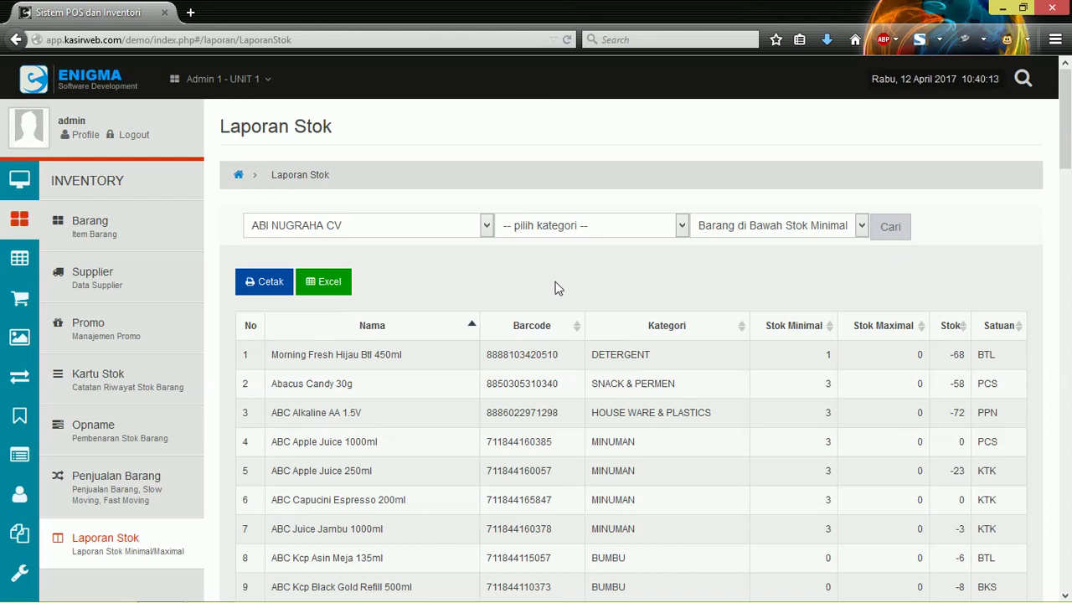
pyautogui.click(83, 332)
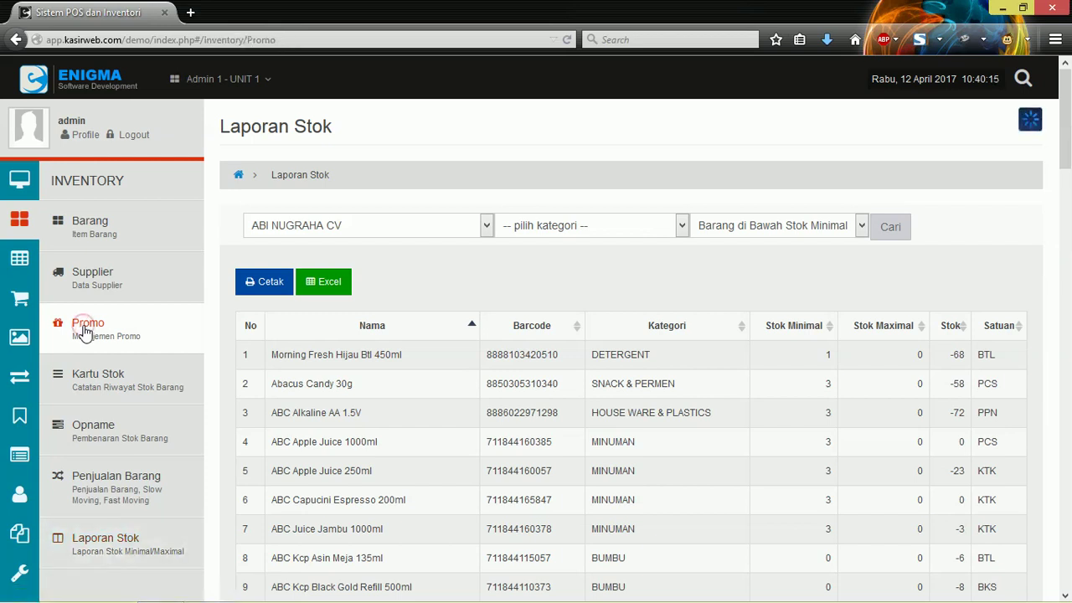